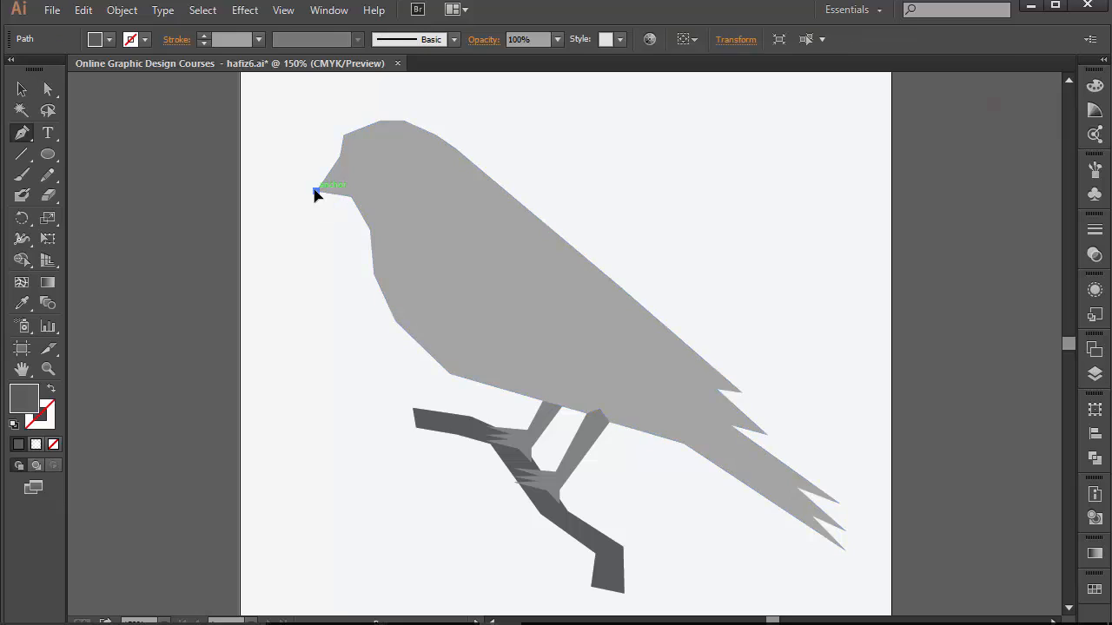
Draw the lower beak as a closed four-point shape from the beak tip with the Pen tool
click(360, 179)
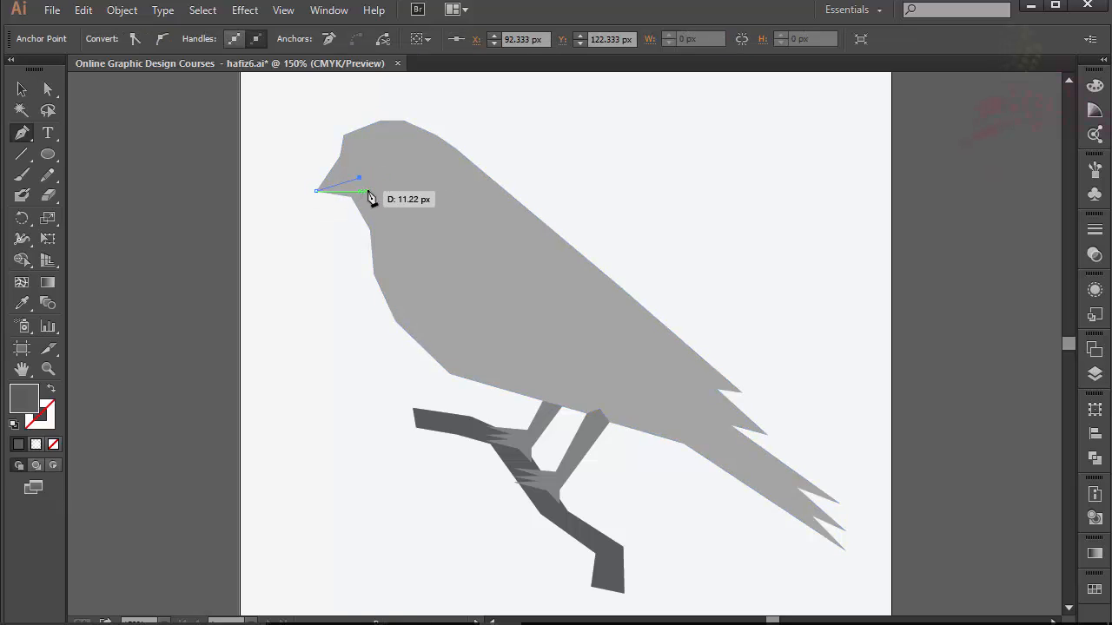
click(367, 189)
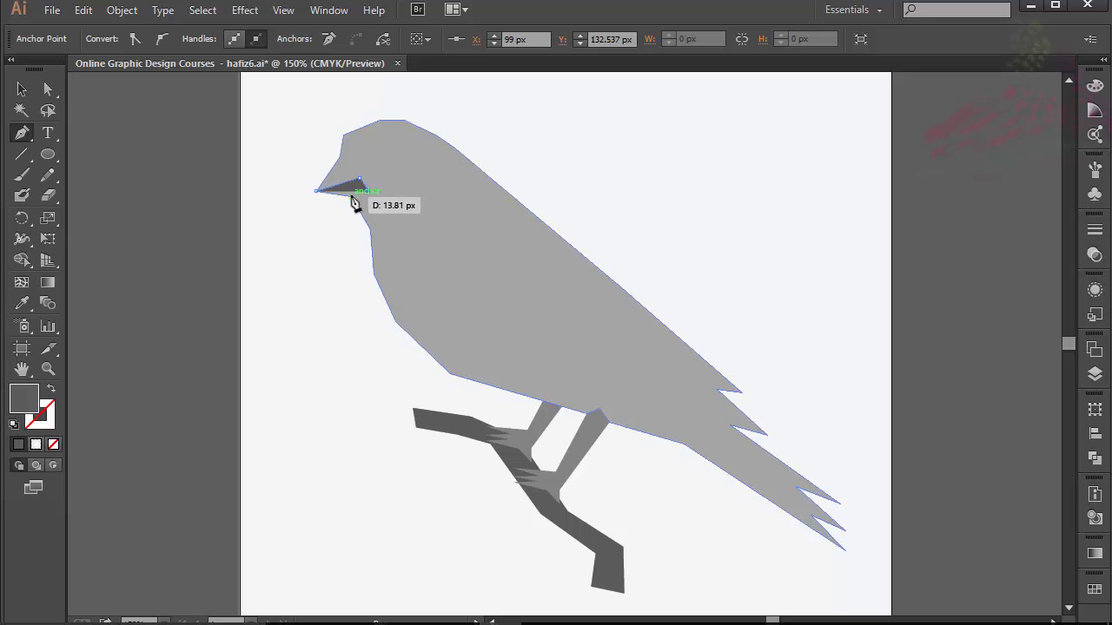
click(350, 198)
click(316, 191)
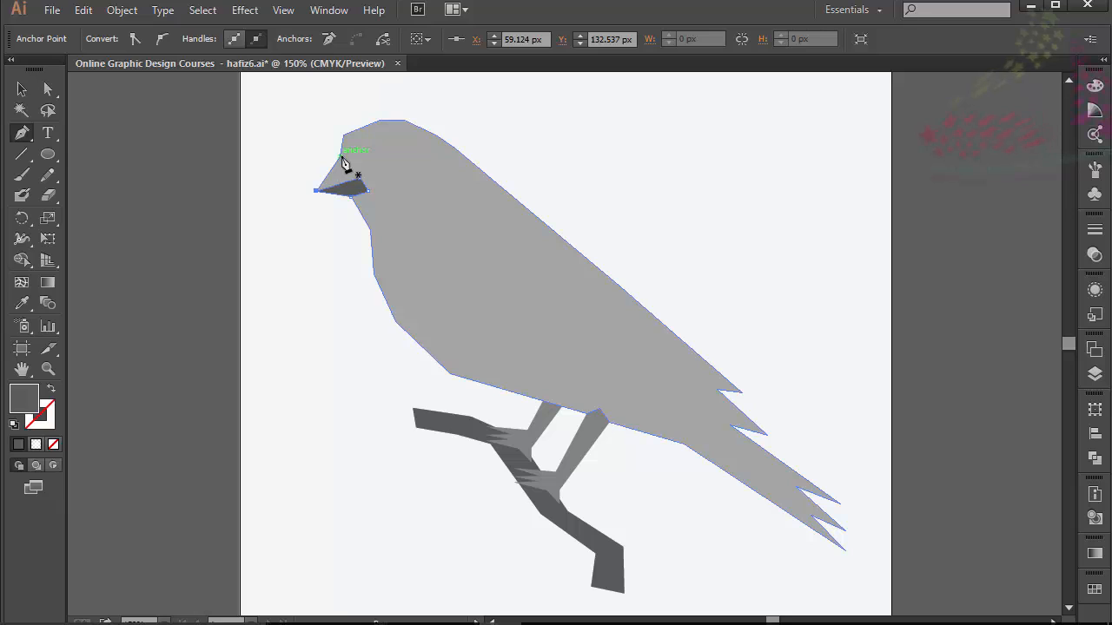
Draw the upper beak as a closed shape with the Pen tool, sharing the lower beak's top edge
drag(339, 157, 371, 194)
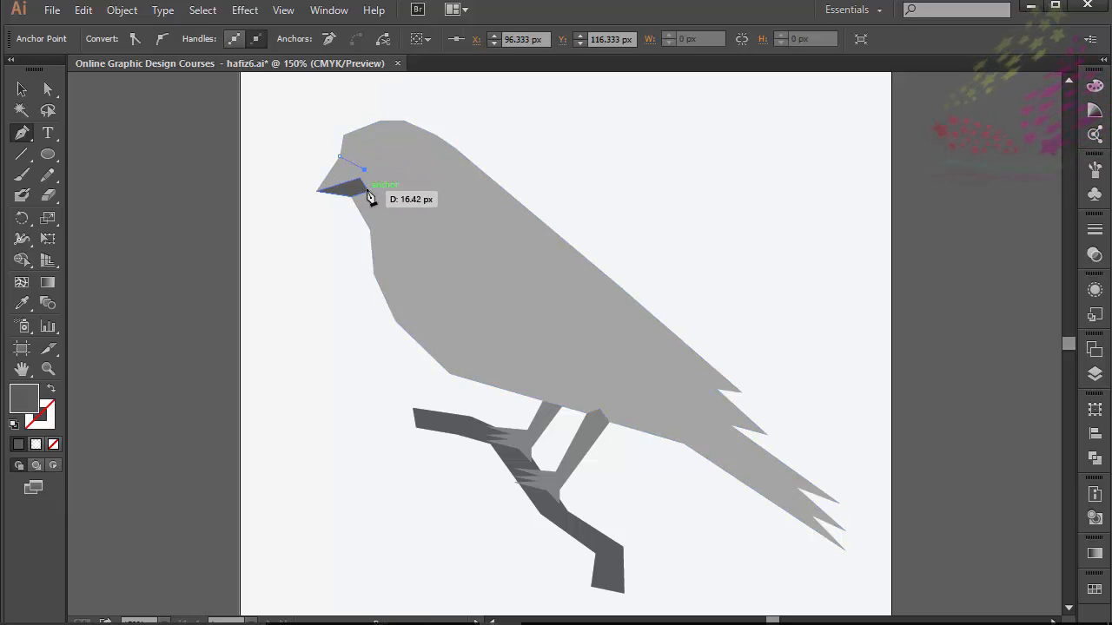
click(367, 192)
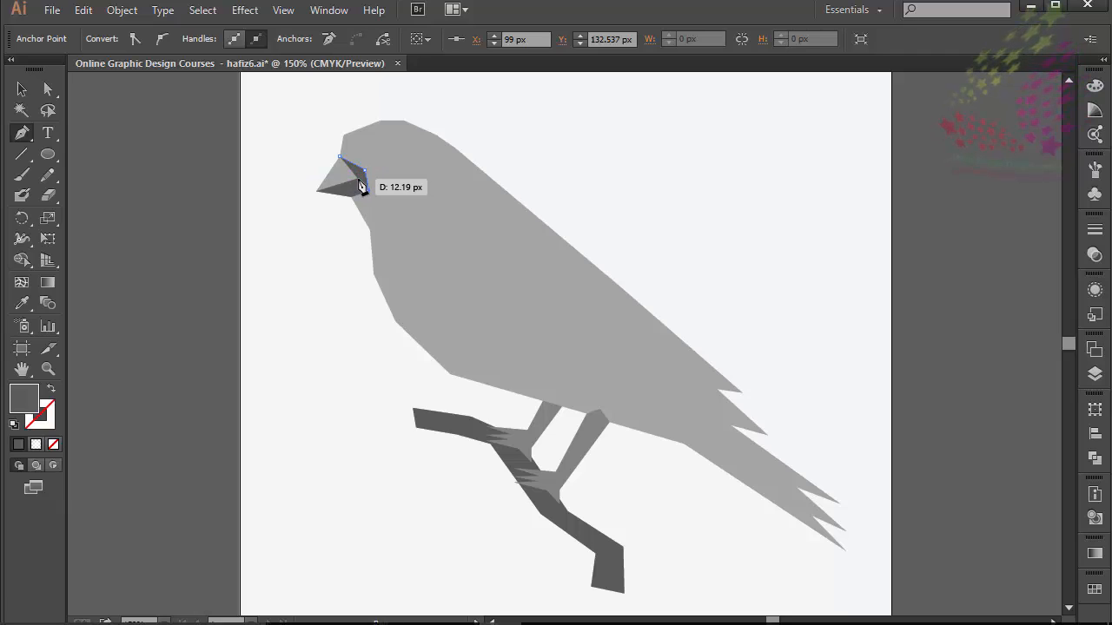
click(360, 179)
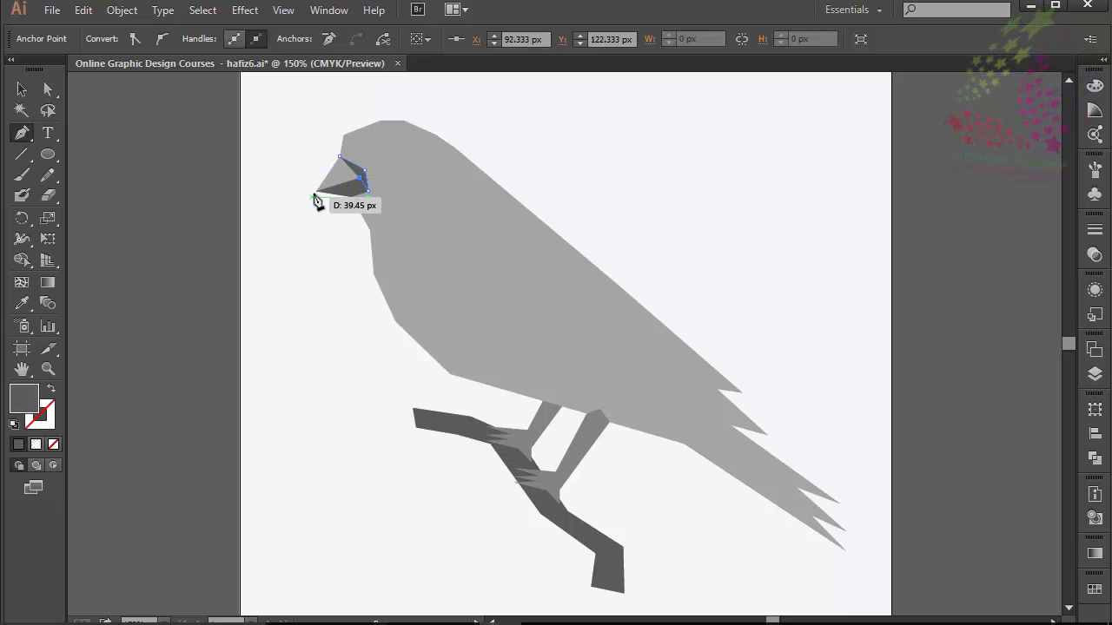
click(317, 192)
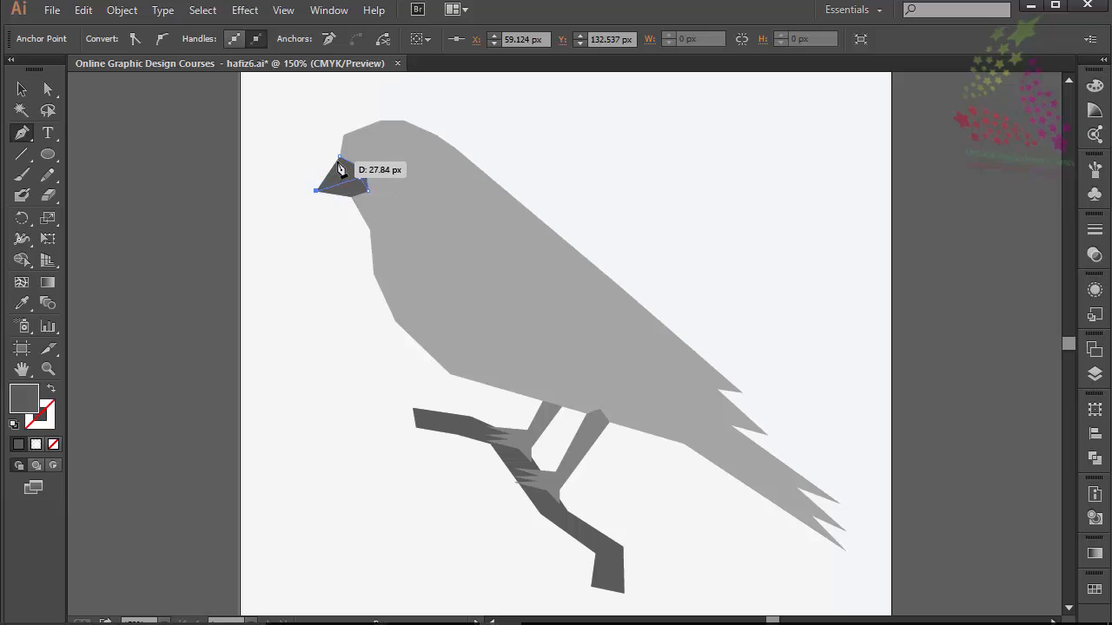
click(340, 159)
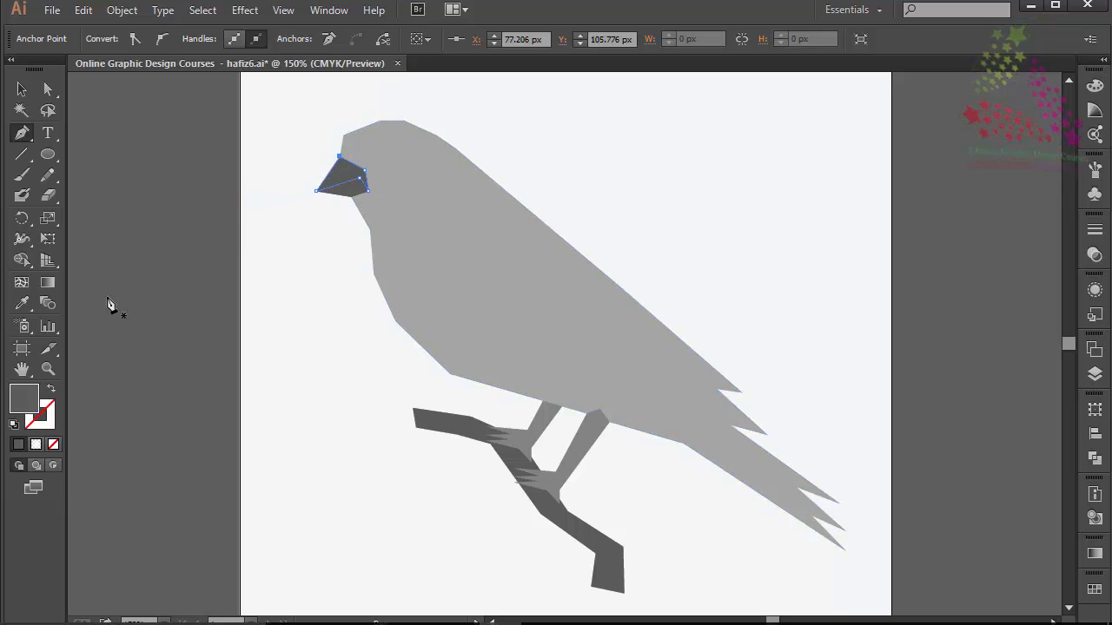
Fill the upper beak shape with light purple CA66FF
double_click(26, 405)
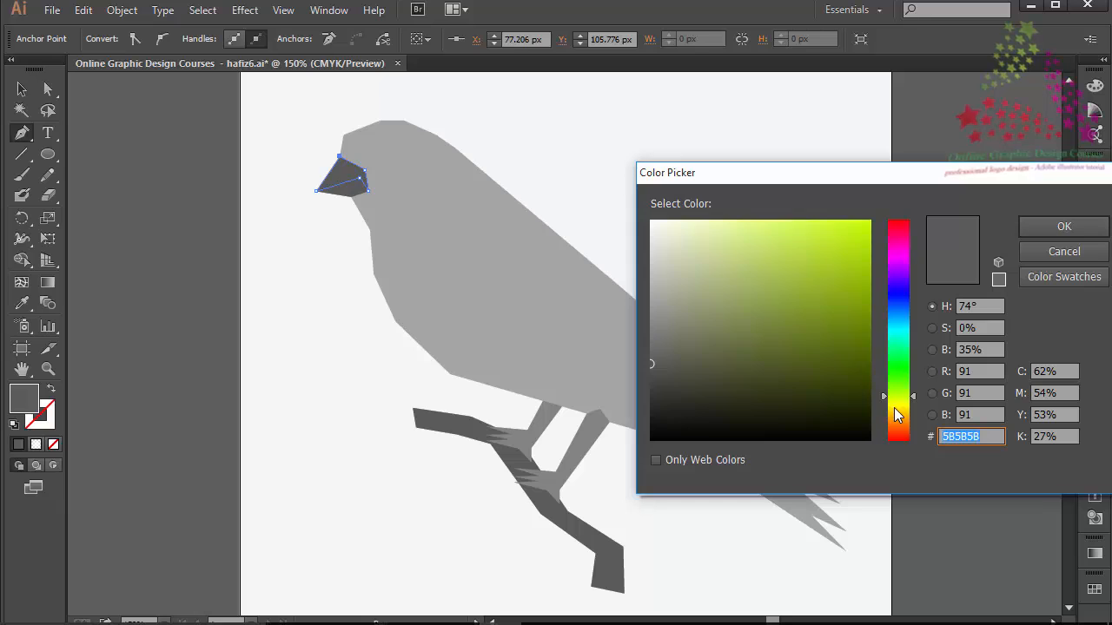
drag(894, 407, 905, 265)
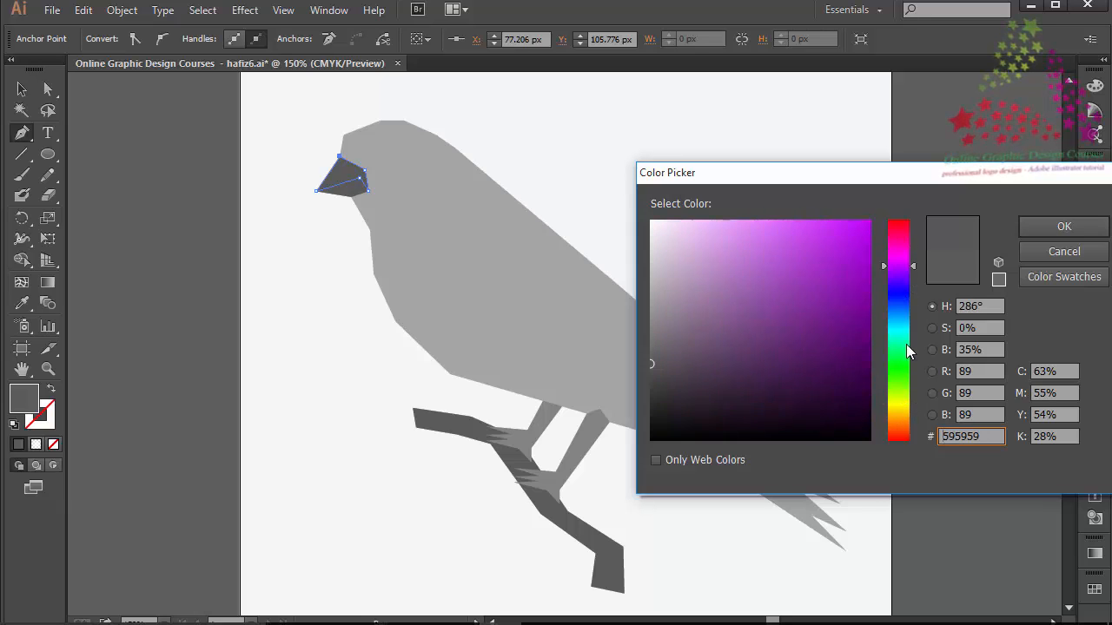
drag(906, 344, 903, 272)
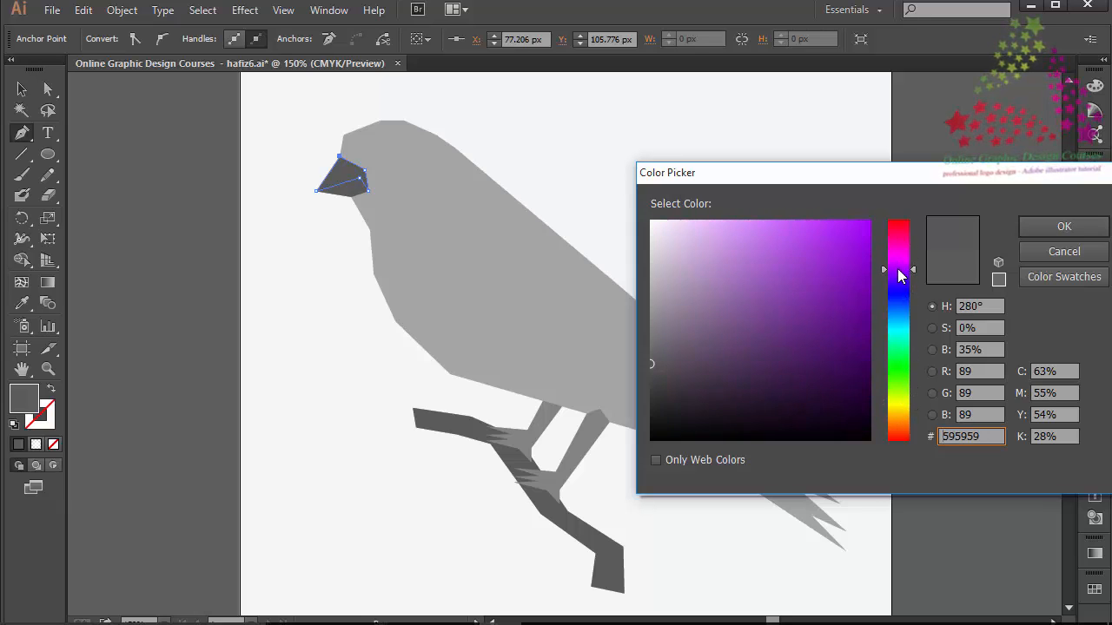
drag(786, 265, 783, 215)
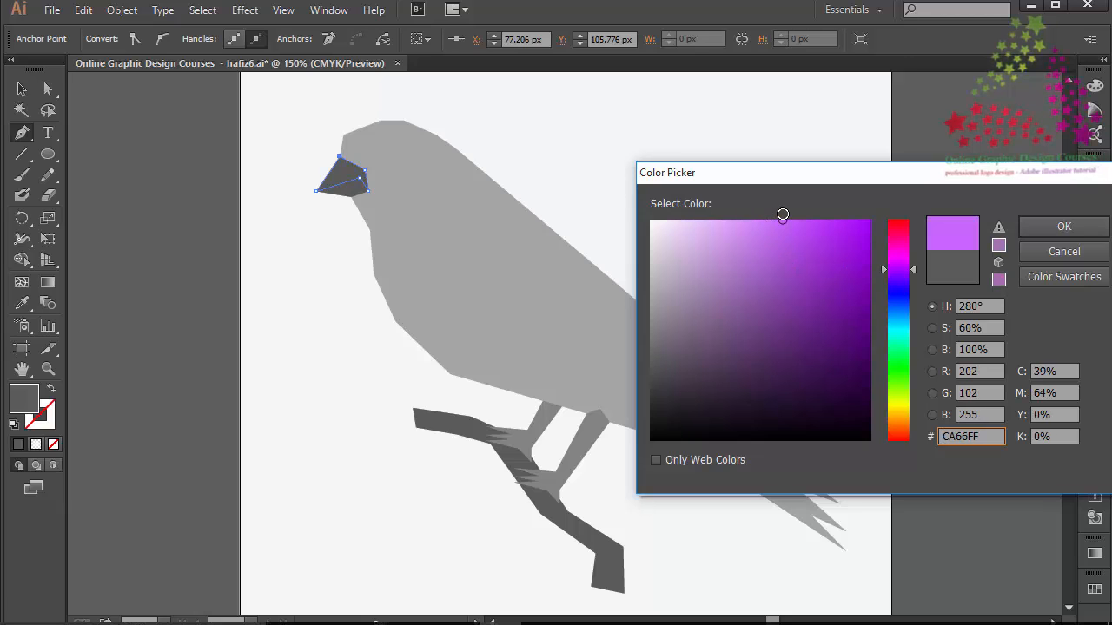
click(1049, 225)
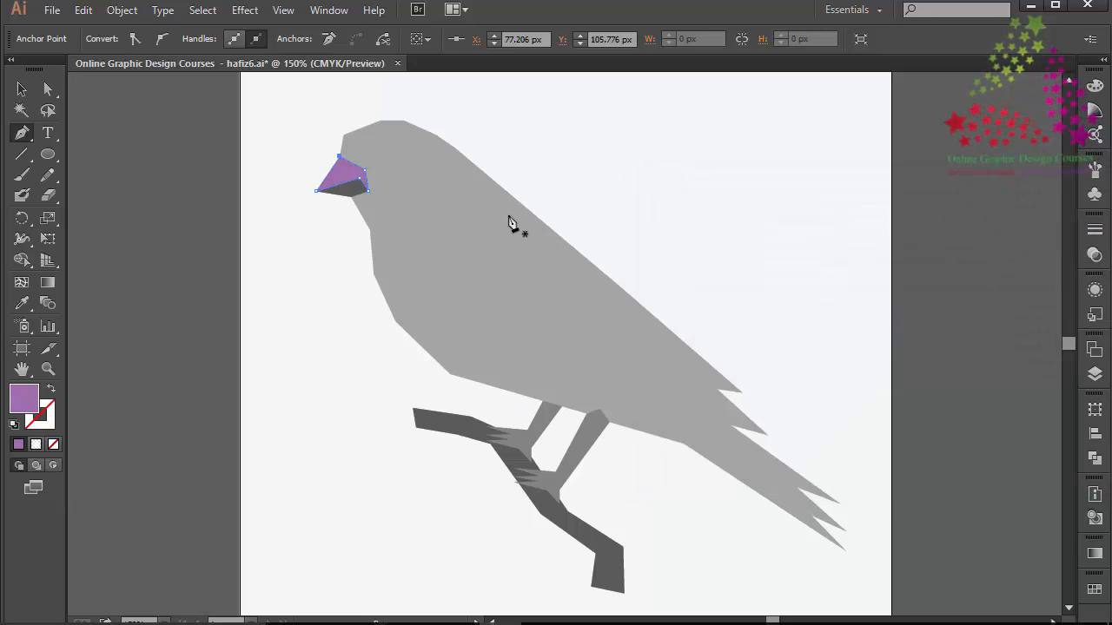
Change the upper beak's fill to violet 5D00C9
double_click(33, 392)
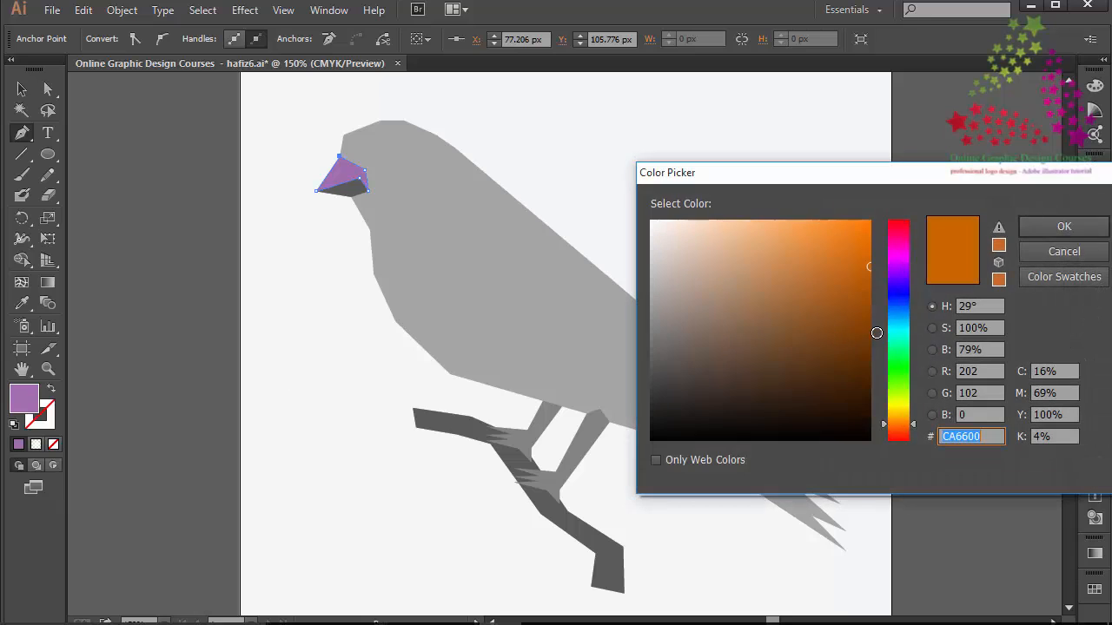
click(892, 277)
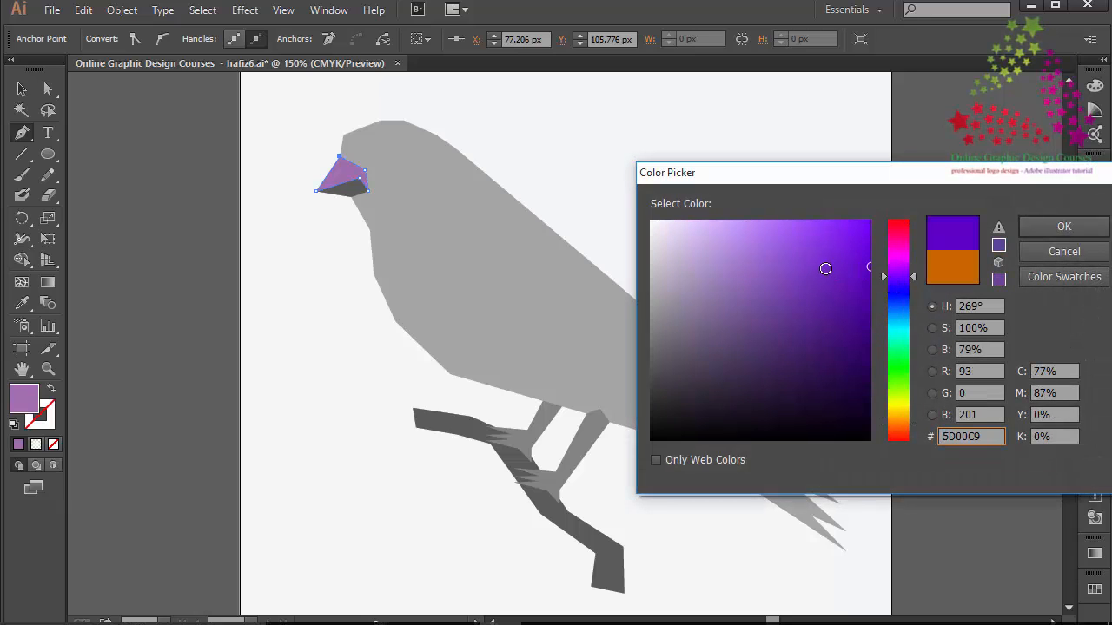
click(1063, 226)
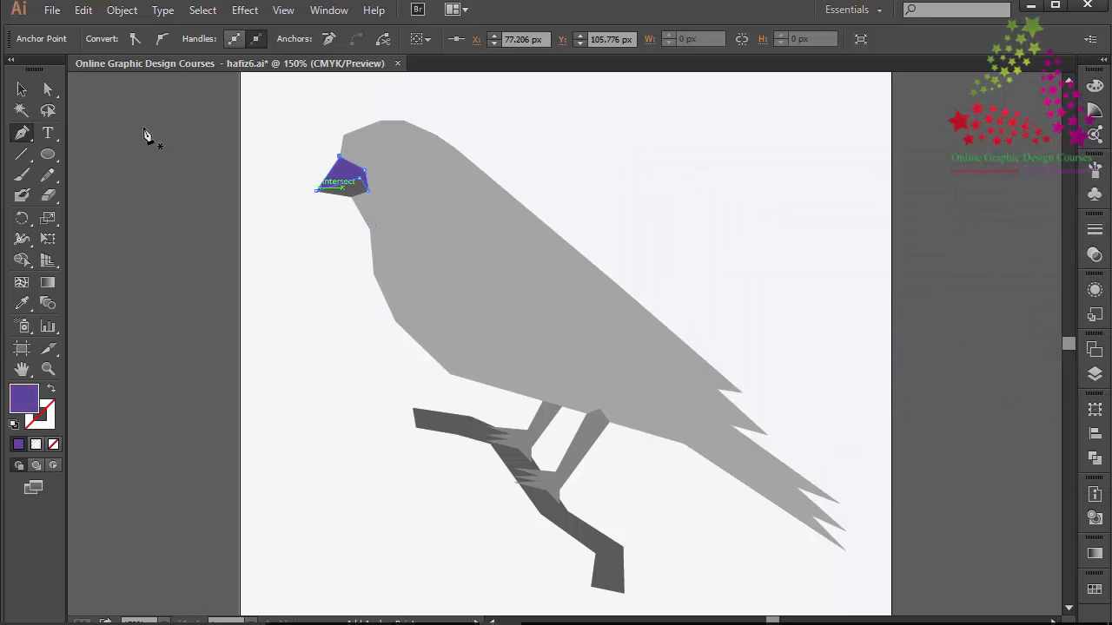
Set the upper beak's fill to the golden tan D3AA63
double_click(23, 400)
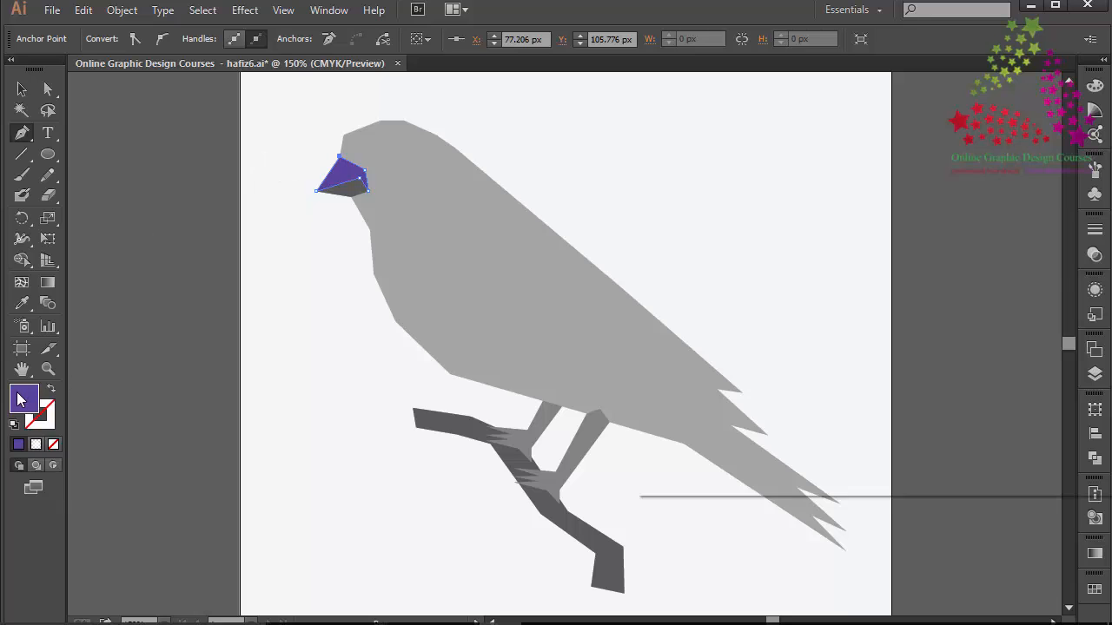
click(903, 416)
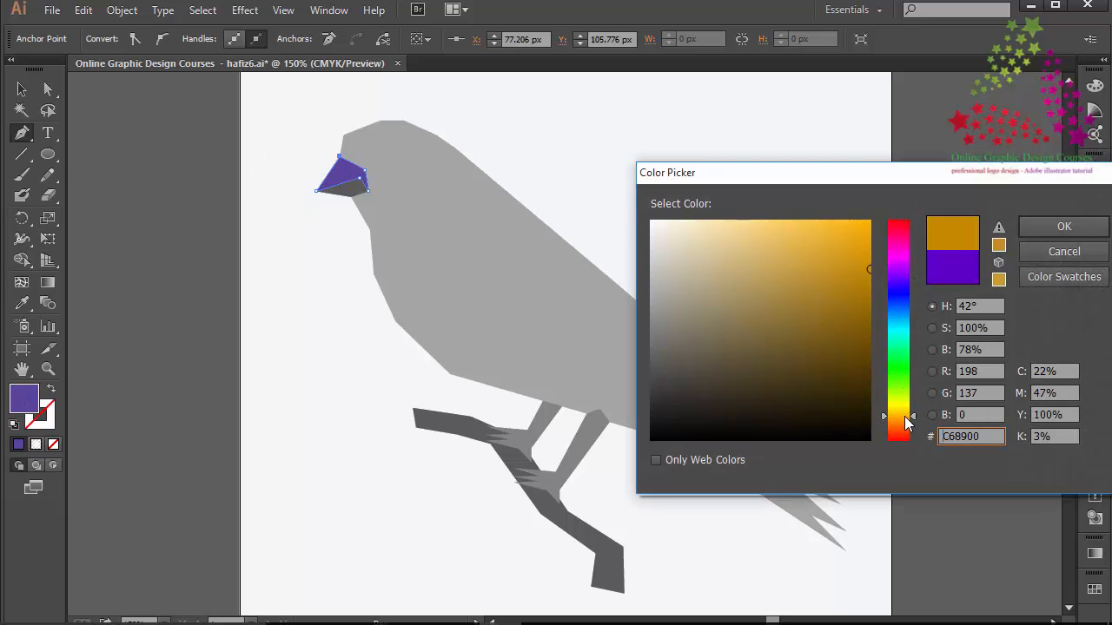
click(748, 262)
mouse_move(748, 262)
mouse_down()
mouse_move(747, 300)
mouse_move(749, 255)
mouse_move(763, 256)
mouse_up()
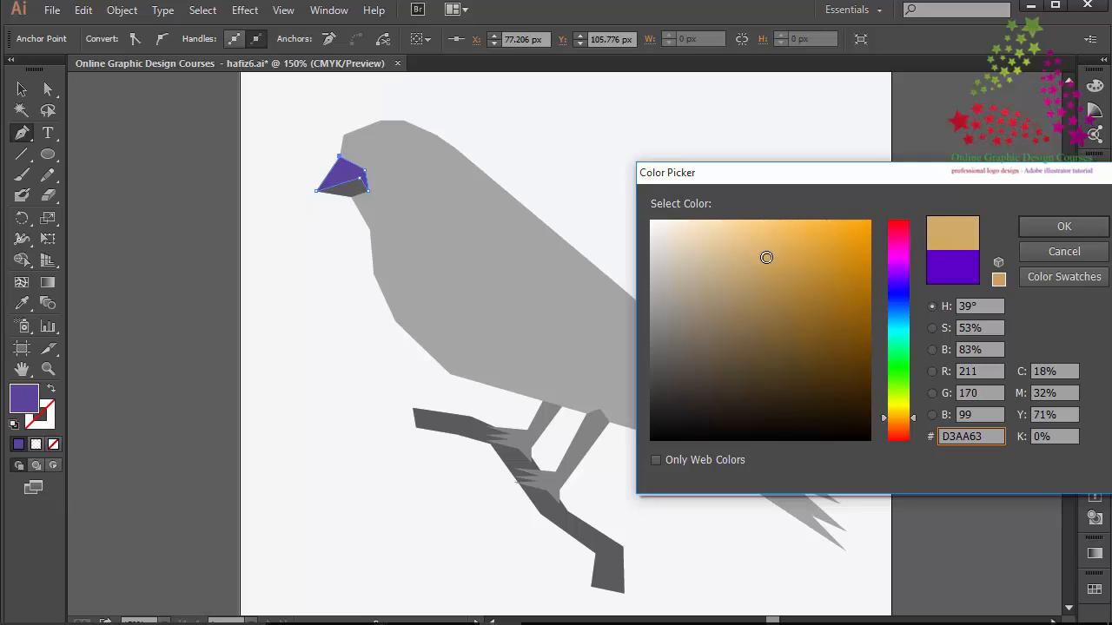
click(1064, 226)
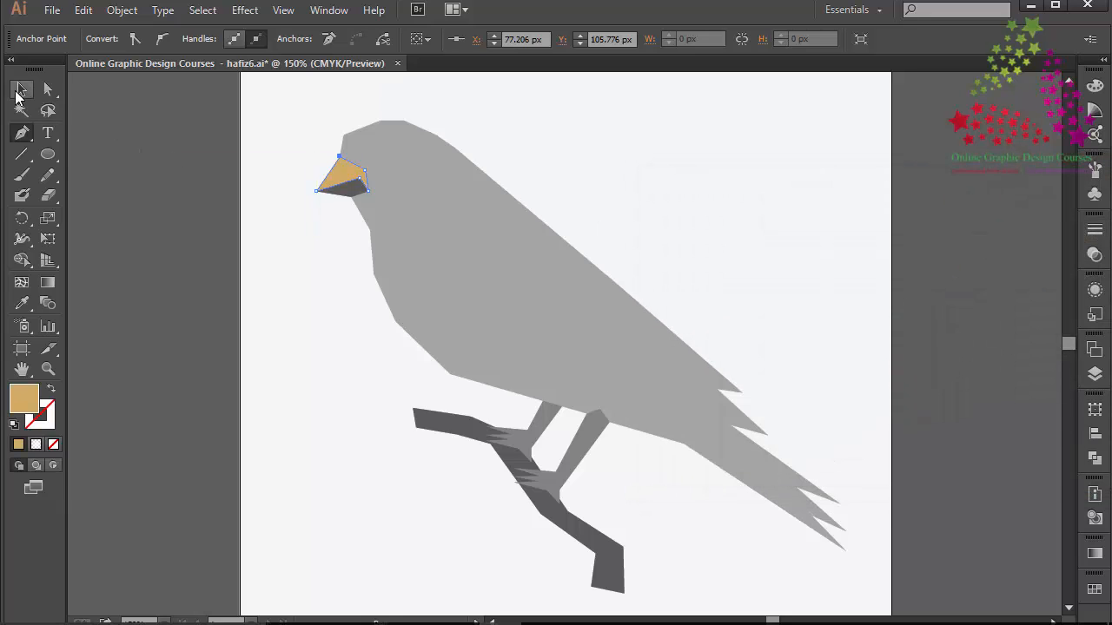
Fill the lower beak shape with light beige D1BD90 and deselect it
click(21, 90)
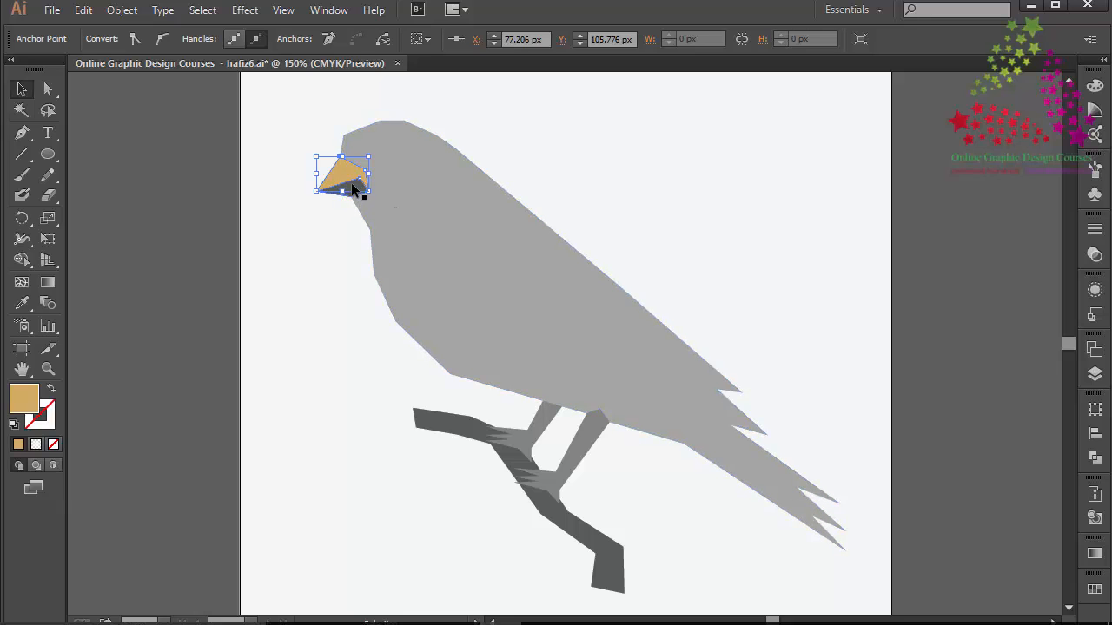
click(353, 189)
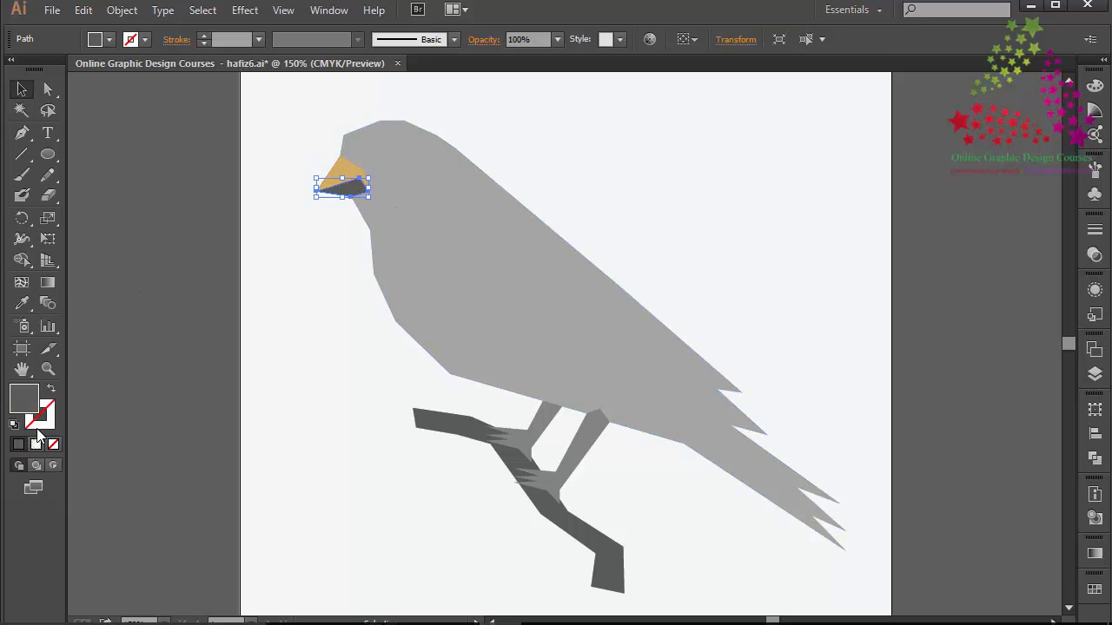
double_click(20, 404)
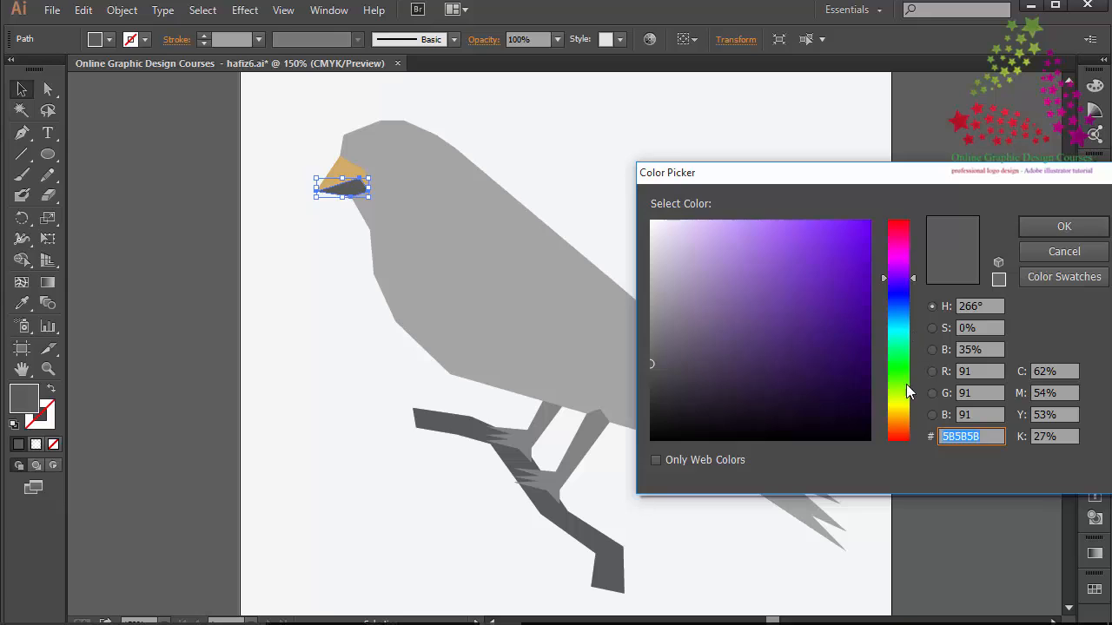
drag(900, 419, 895, 417)
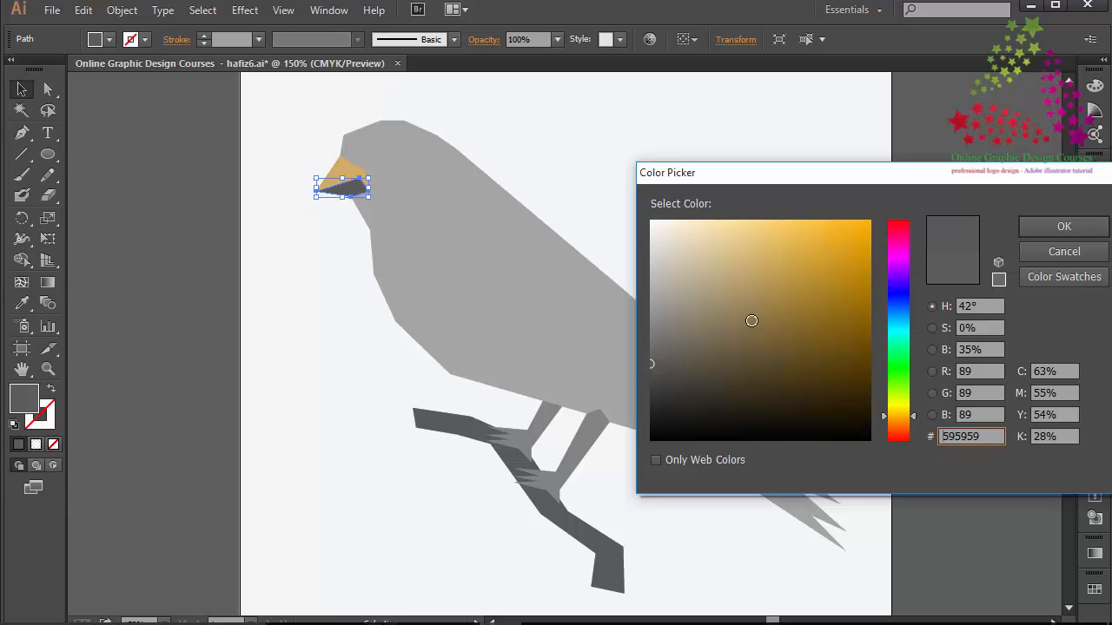
click(745, 320)
mouse_move(744, 318)
mouse_down()
mouse_move(722, 243)
mouse_move(720, 258)
mouse_up()
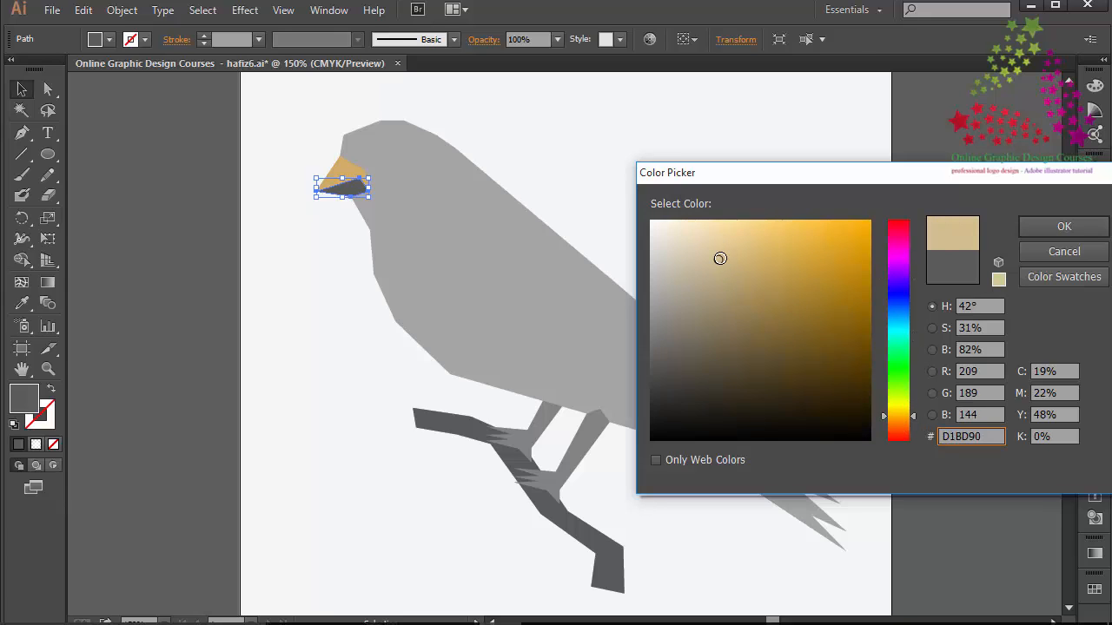
click(1039, 224)
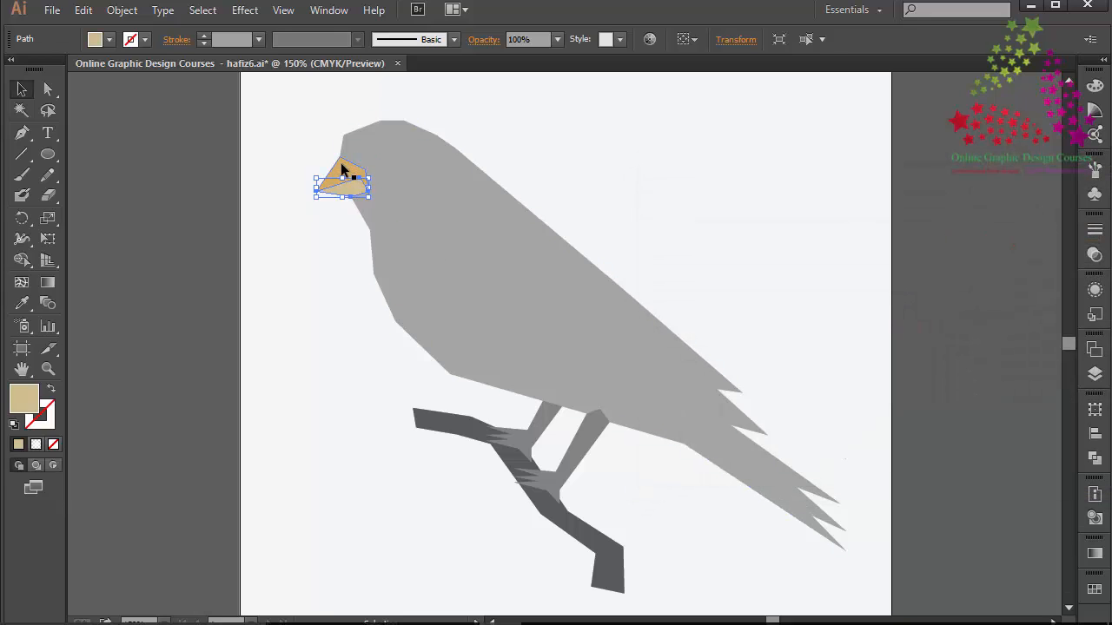
click(283, 164)
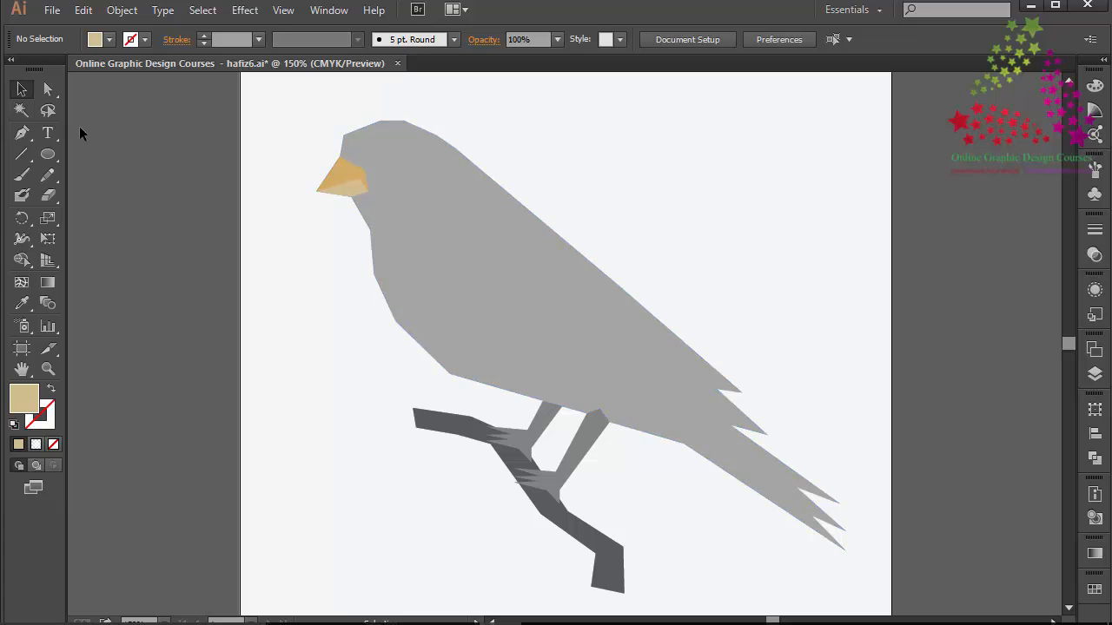
Lighten the upper beak's fill to a paler tan of the same hue
click(334, 161)
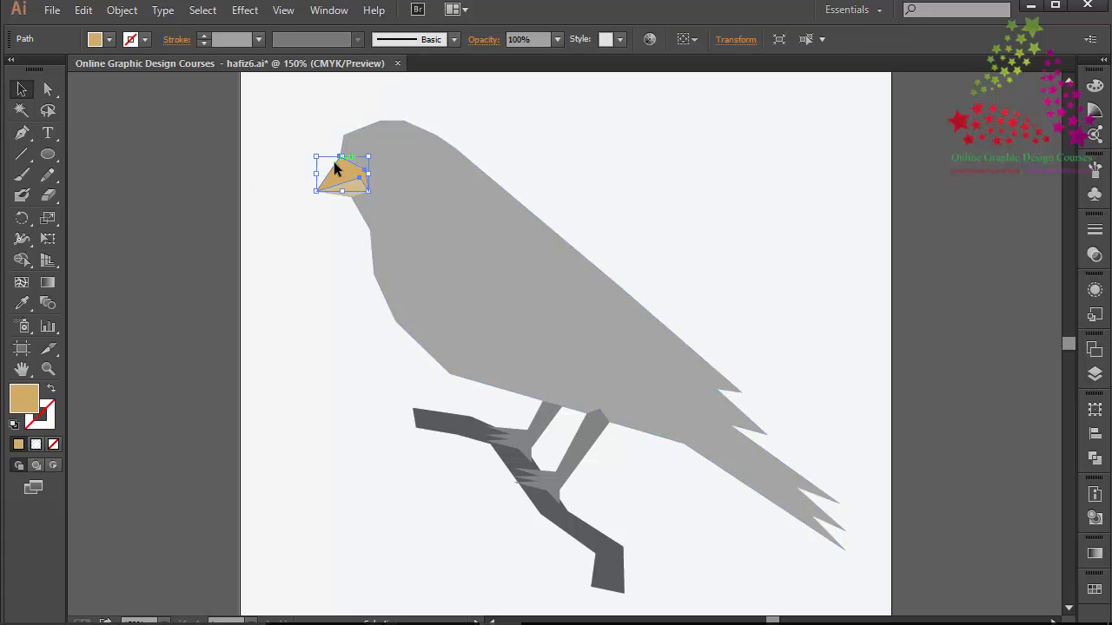
double_click(18, 410)
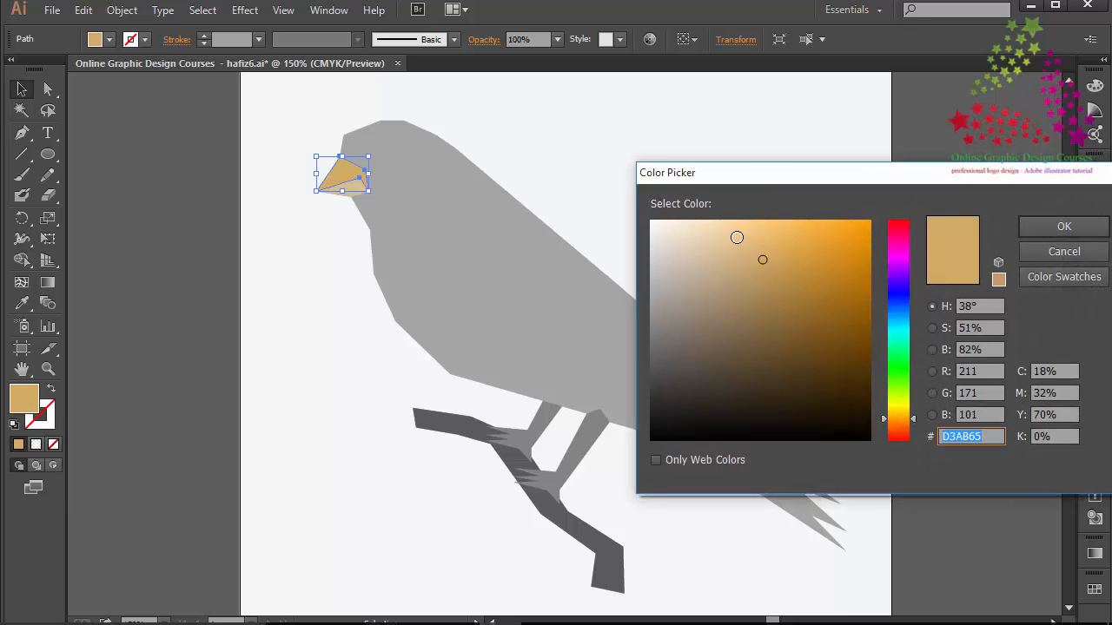
click(721, 244)
click(1053, 226)
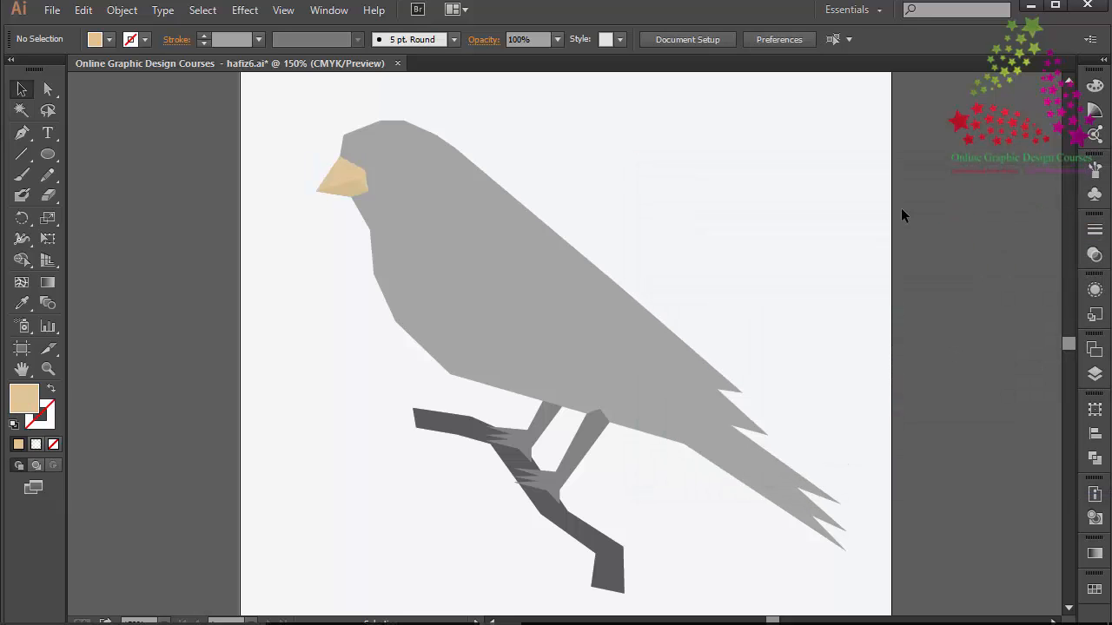
Change the lower beak's fill to golden orange D39F37 and deselect it
click(339, 190)
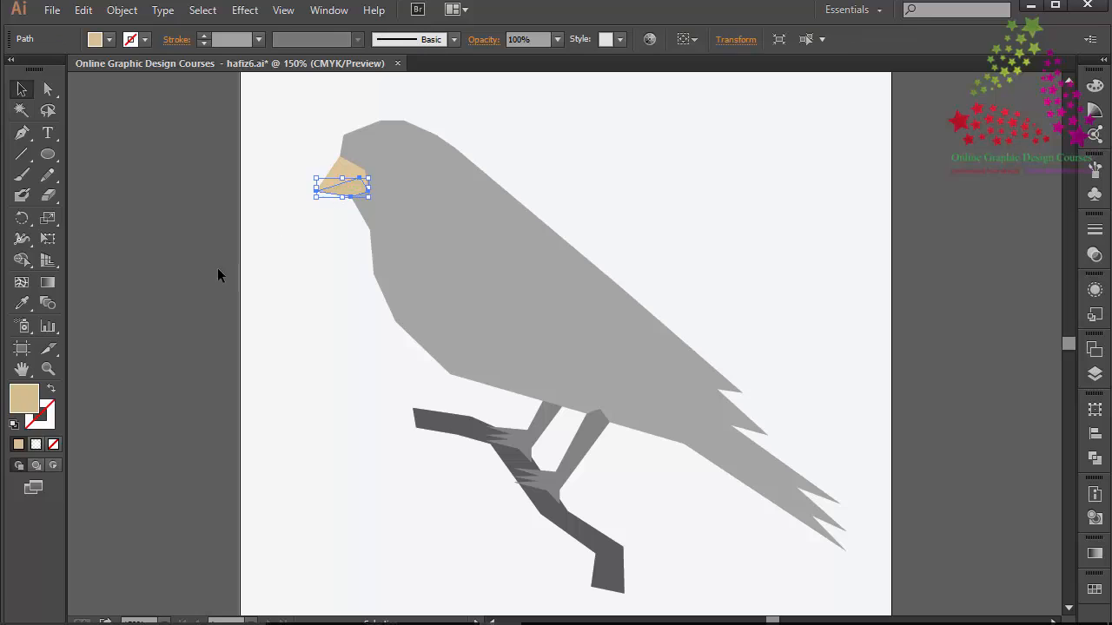
double_click(37, 401)
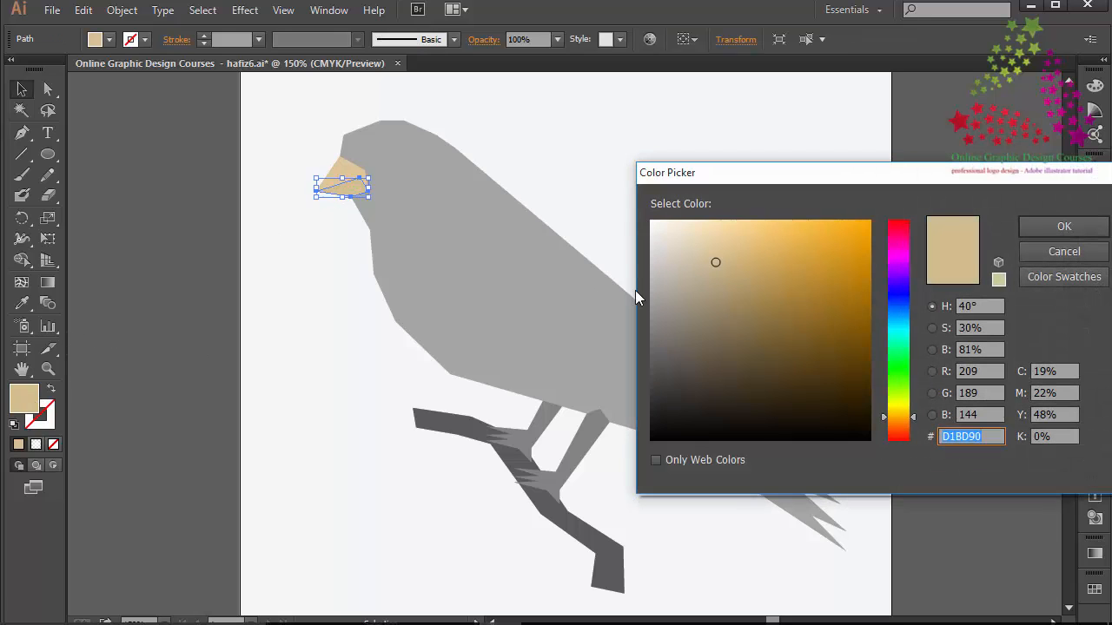
click(705, 306)
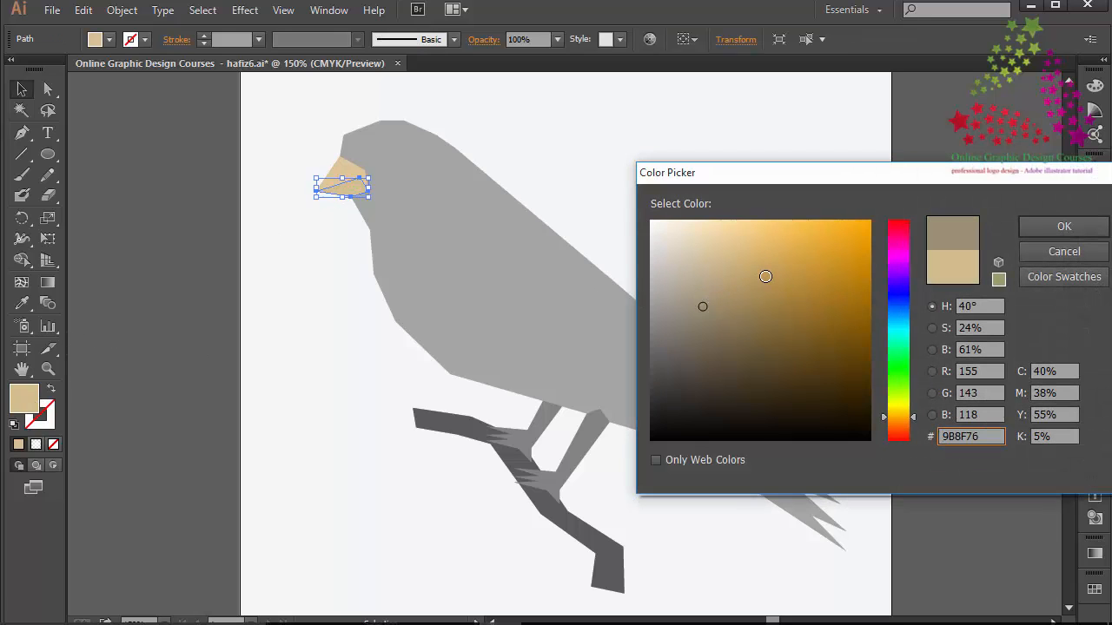
click(700, 270)
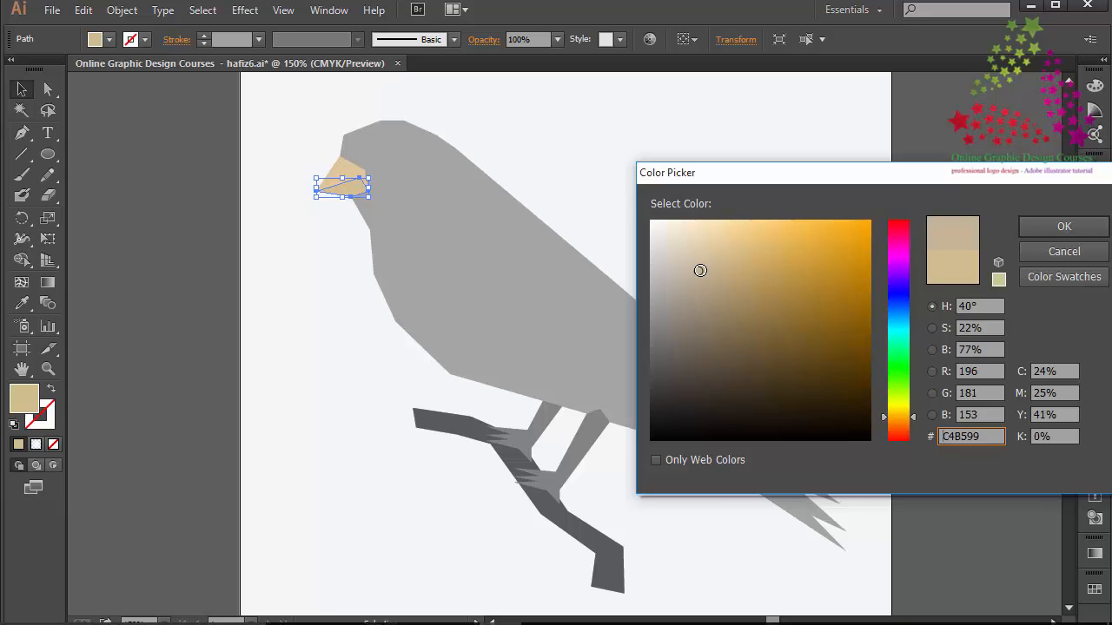
click(729, 270)
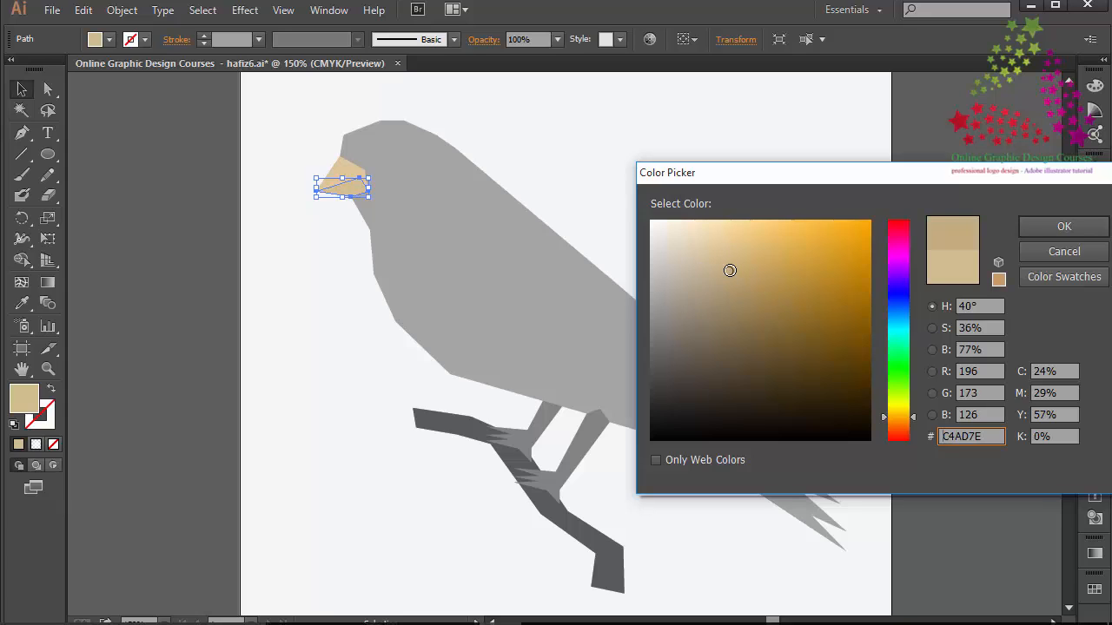
click(766, 254)
drag(766, 254, 815, 256)
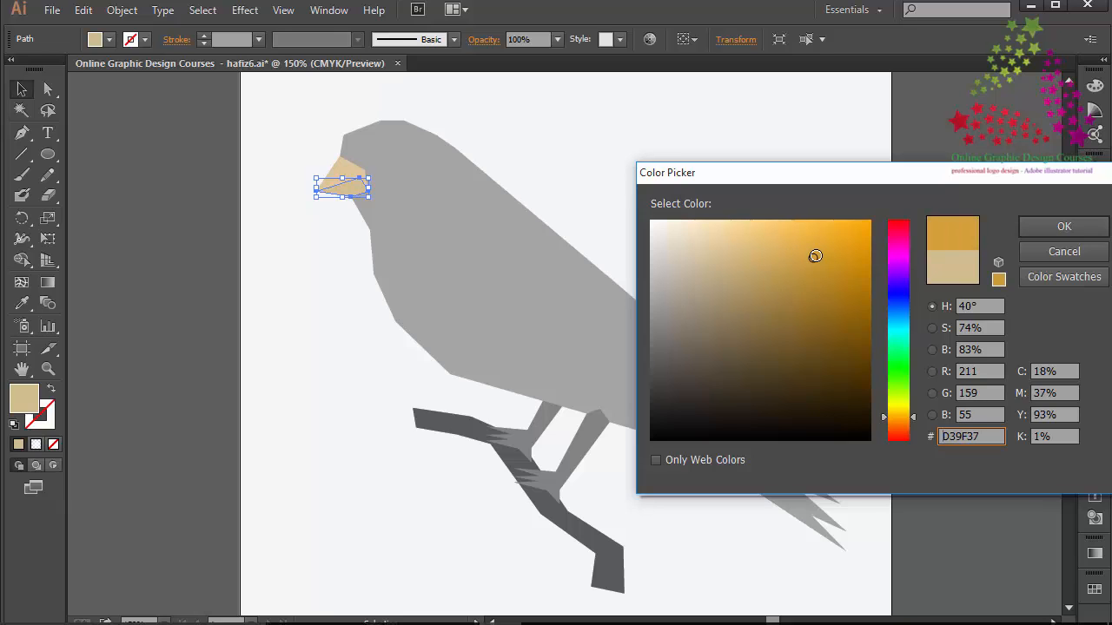
click(1025, 227)
click(591, 197)
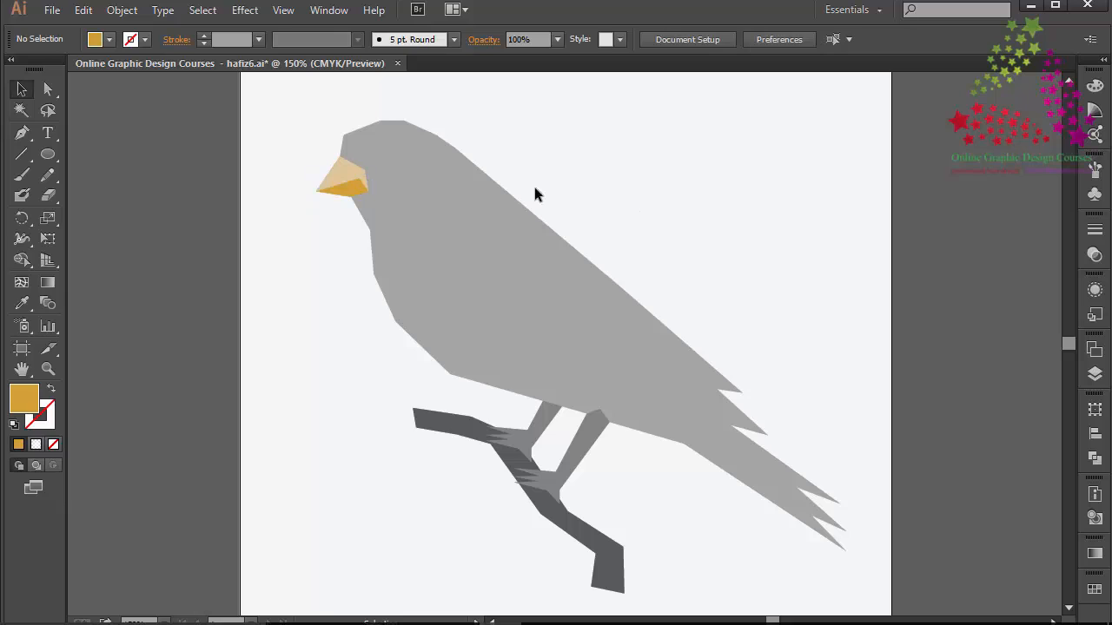
Draw a triangular facet with the Pen tool along the upper beak's rear edge, with sides about 26, 33 and 22 px
click(22, 132)
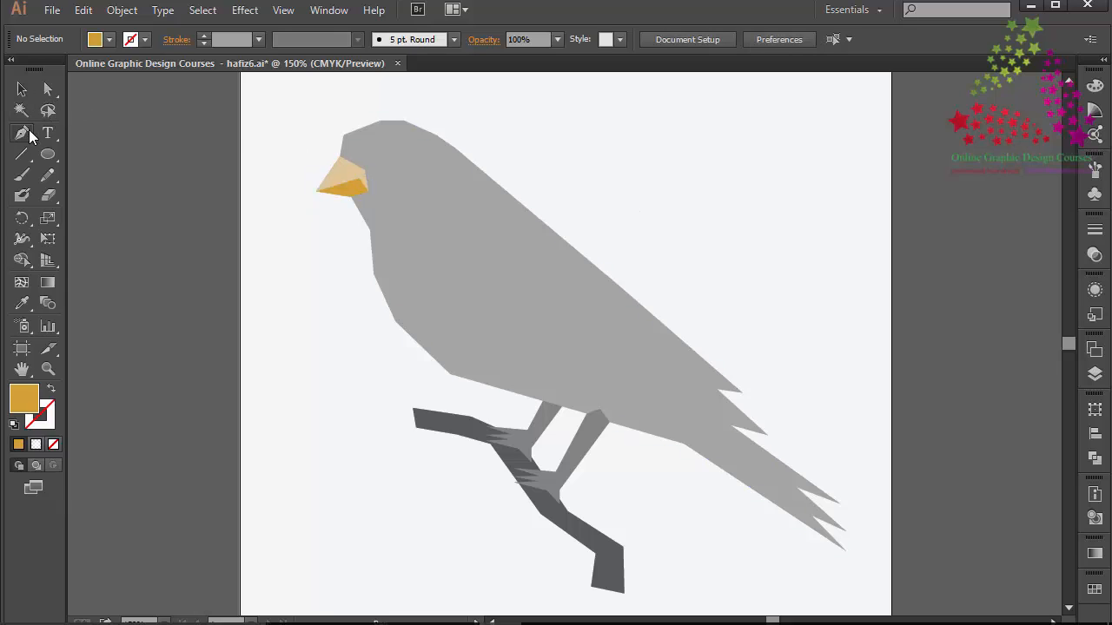
click(367, 173)
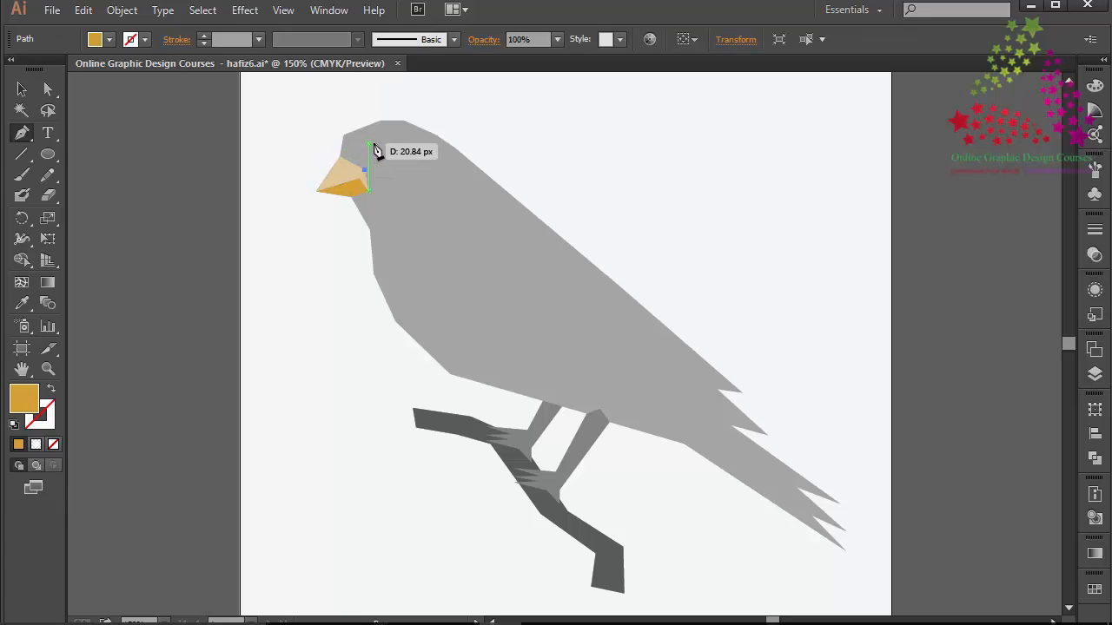
click(378, 140)
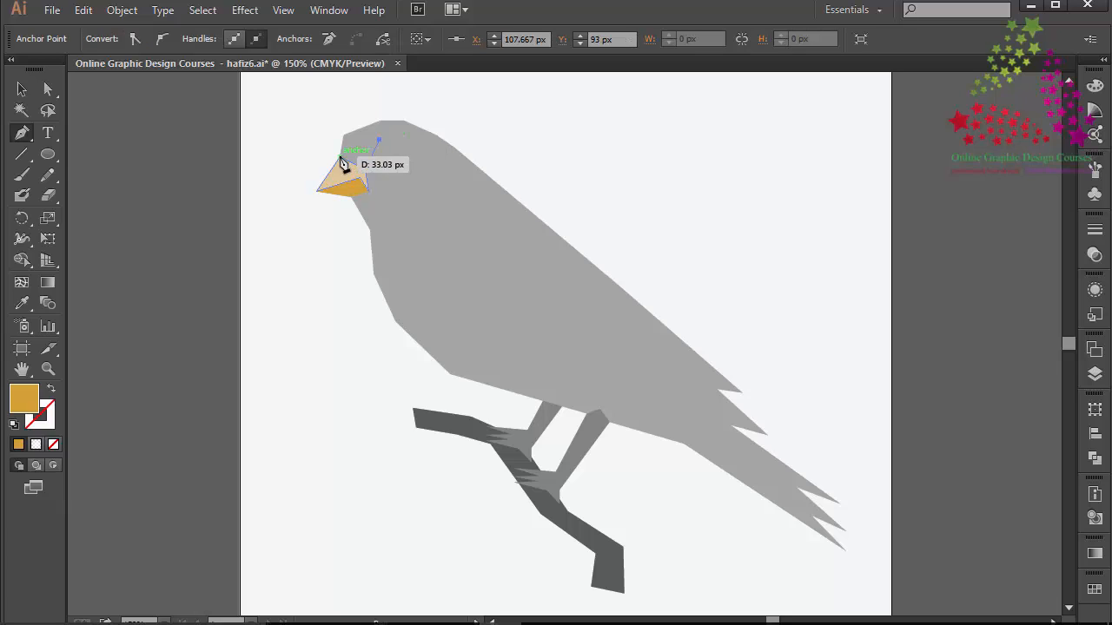
click(340, 158)
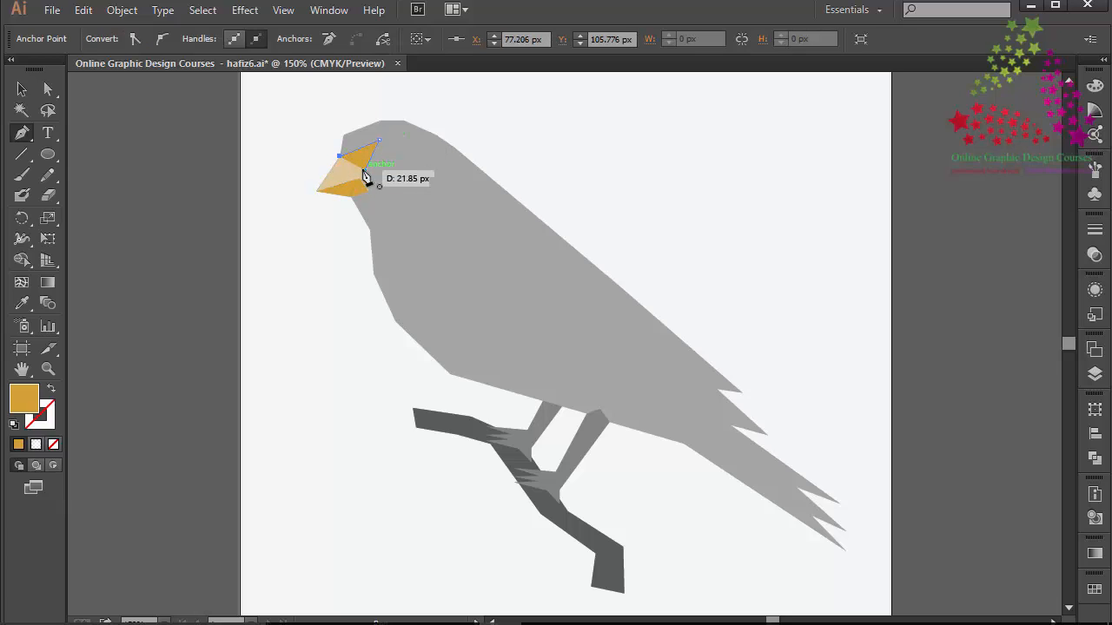
click(367, 173)
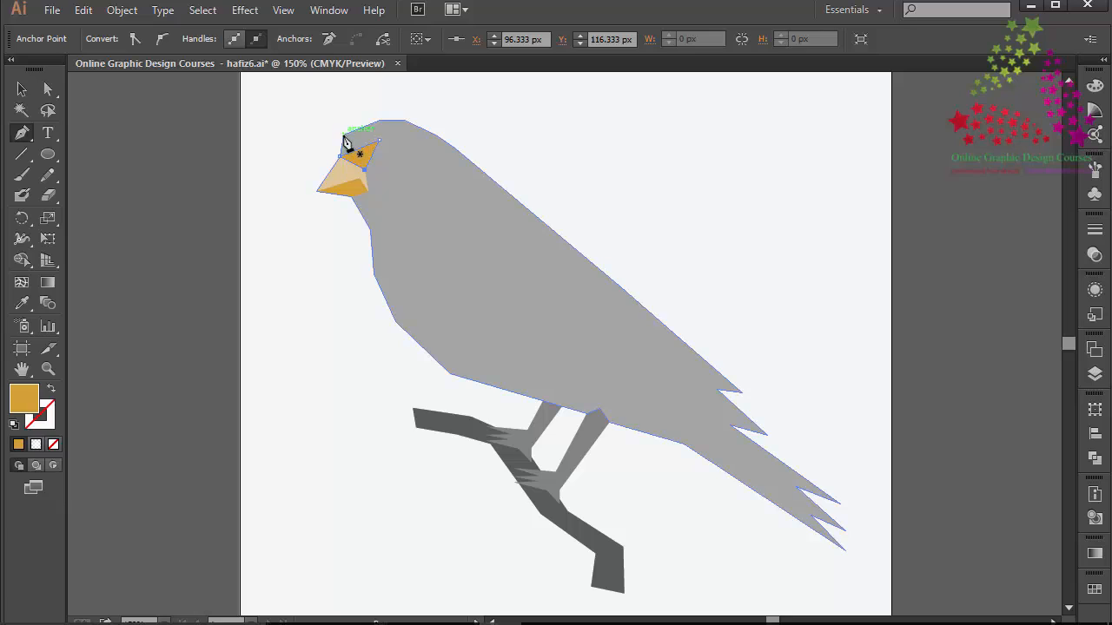
Draw a triangular forehead facet from the head outline's front corner, sharing the previous facet's upper edge of about 33 px
click(343, 135)
click(378, 139)
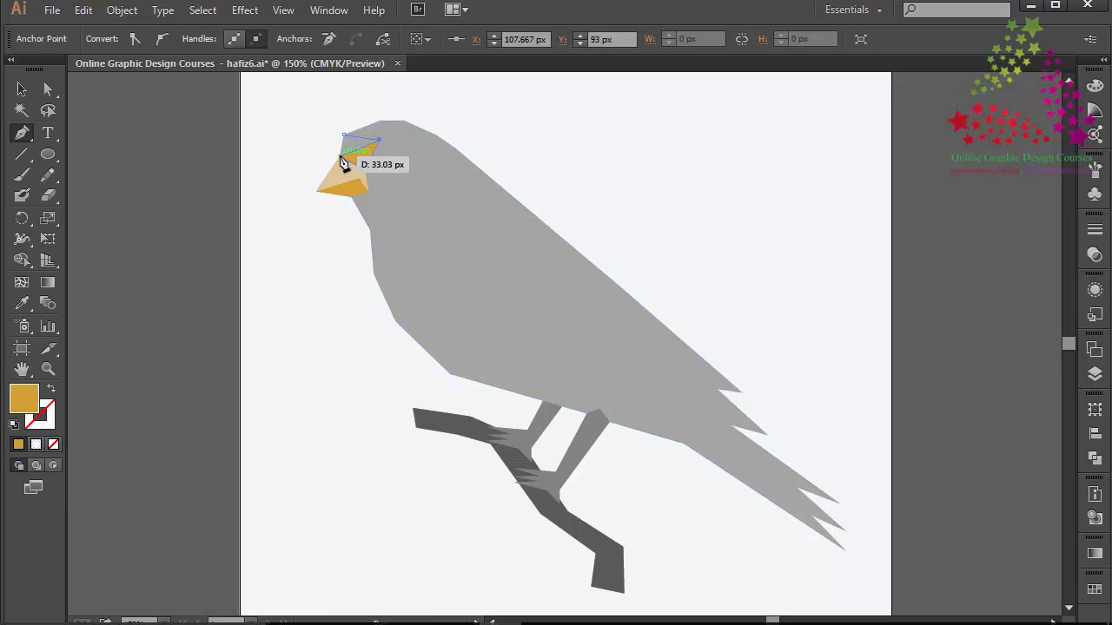
click(340, 157)
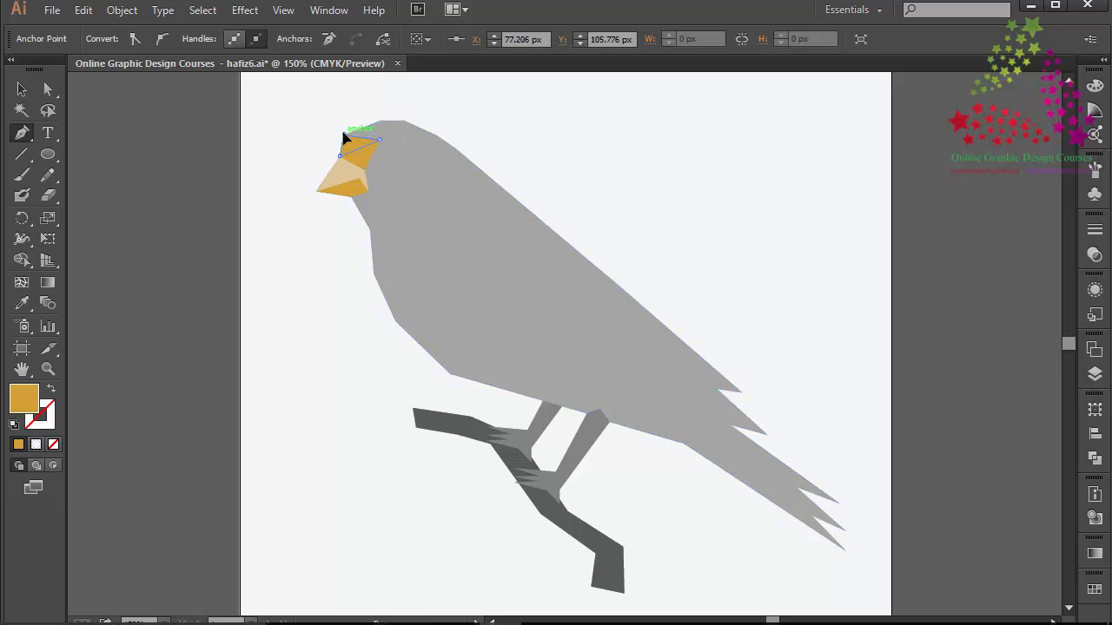
click(343, 136)
Draw a triangular facet above the forehead facet, reaching the front corner of the flat crown, with a rear side about 15 px long
key(ctrl+plus)
key(ctrl+plus)
scroll(343, 139, up, 10)
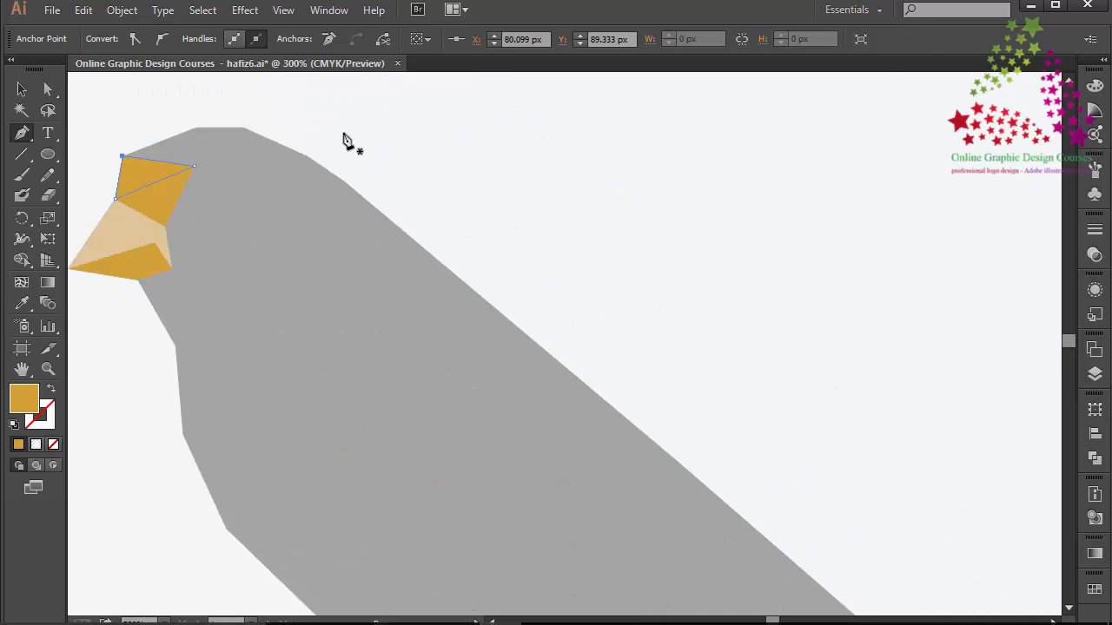
scroll(344, 136, up, 14)
scroll(344, 136, right, 2)
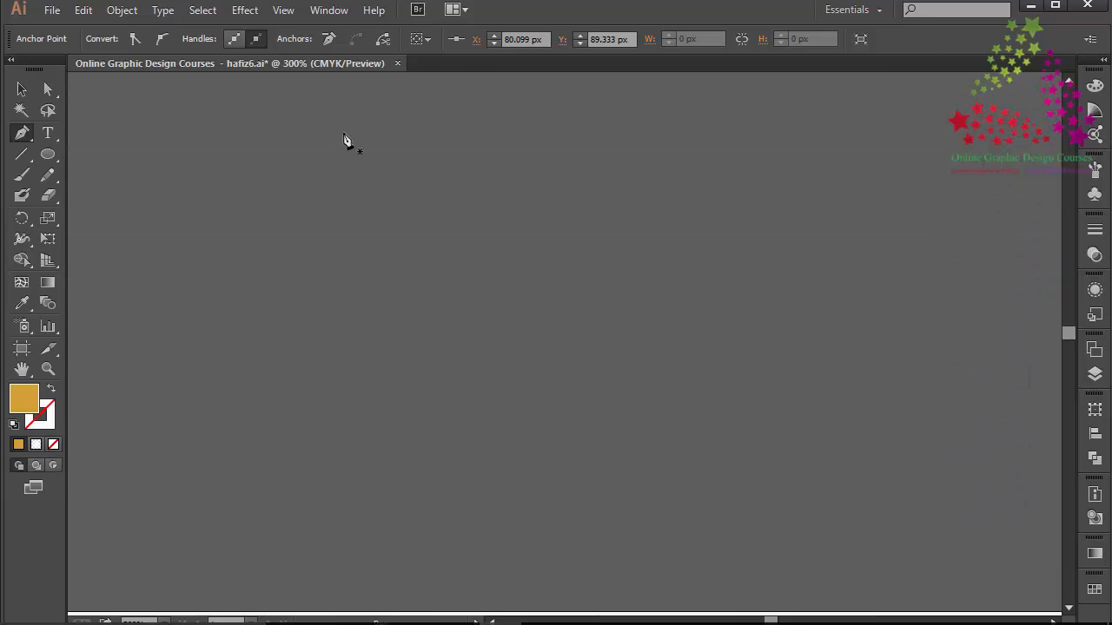
scroll(343, 136, down, 14)
scroll(344, 136, left, 4)
scroll(344, 139, down, 6)
scroll(344, 139, right, 2)
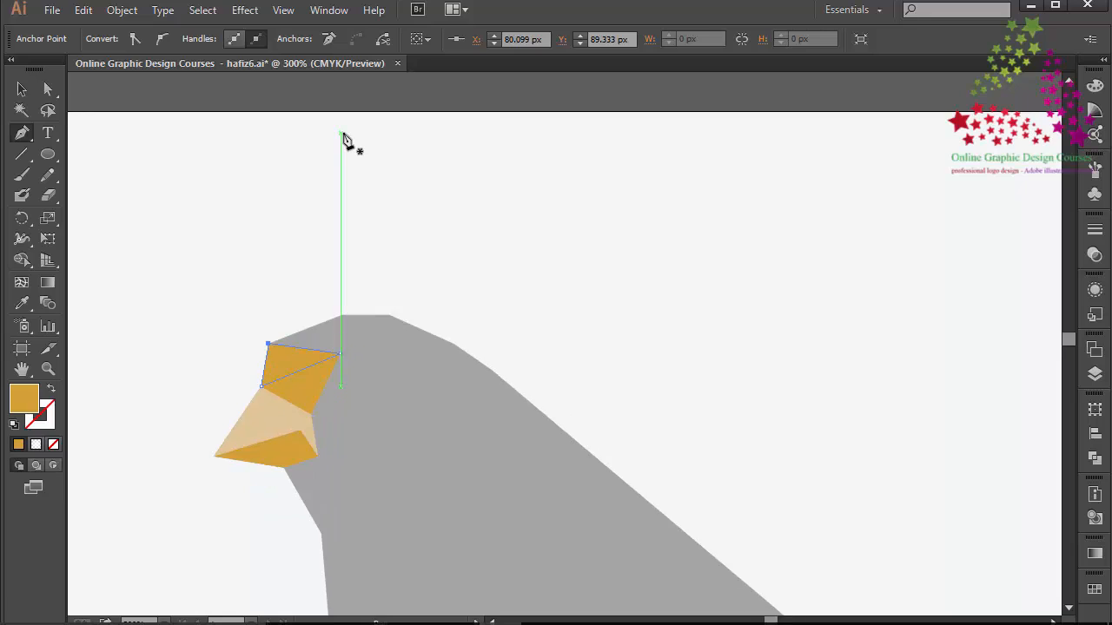
scroll(344, 139, left, 4)
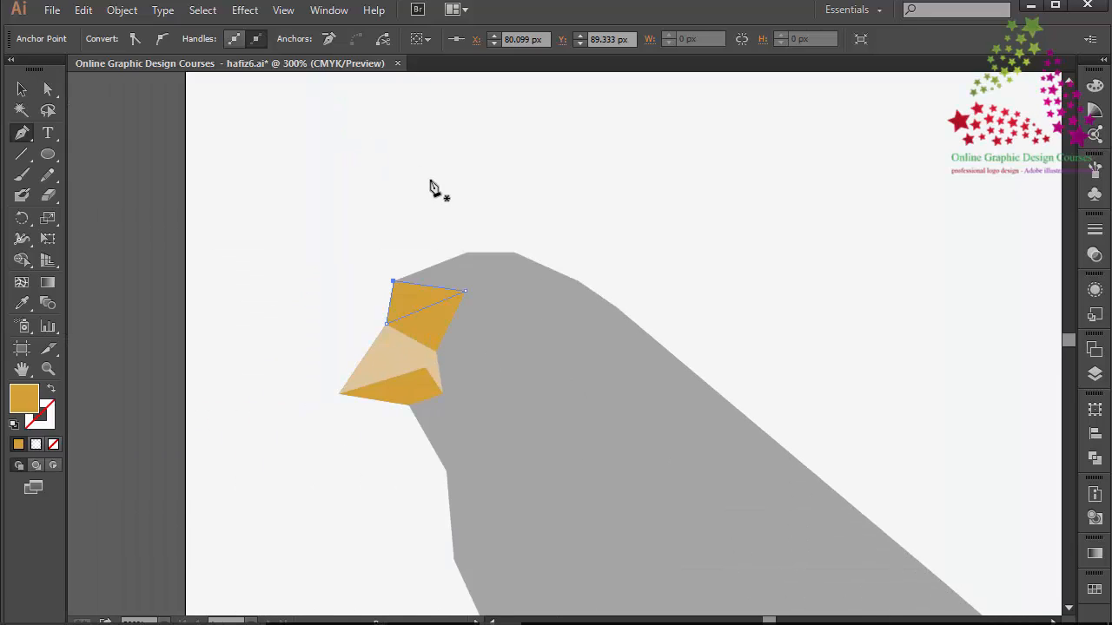
click(467, 253)
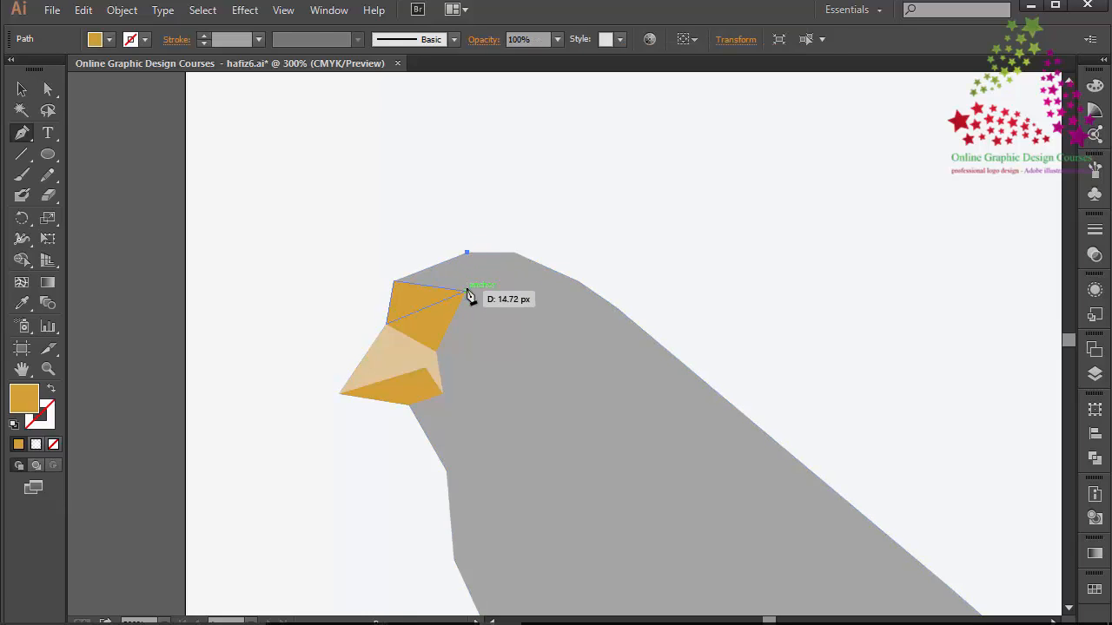
click(466, 291)
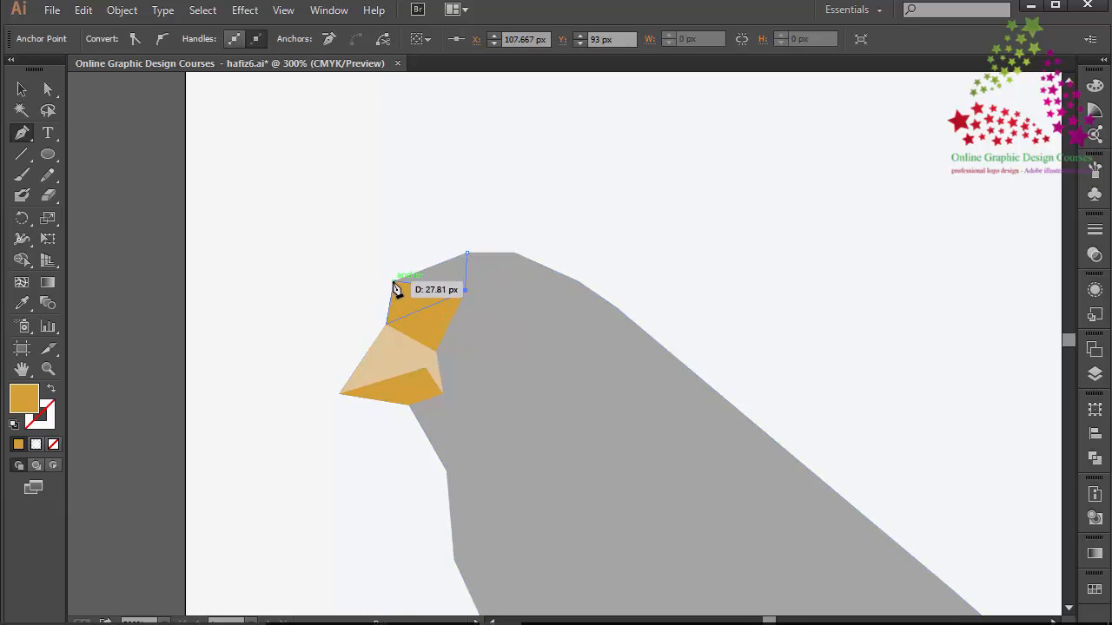
click(394, 281)
click(467, 253)
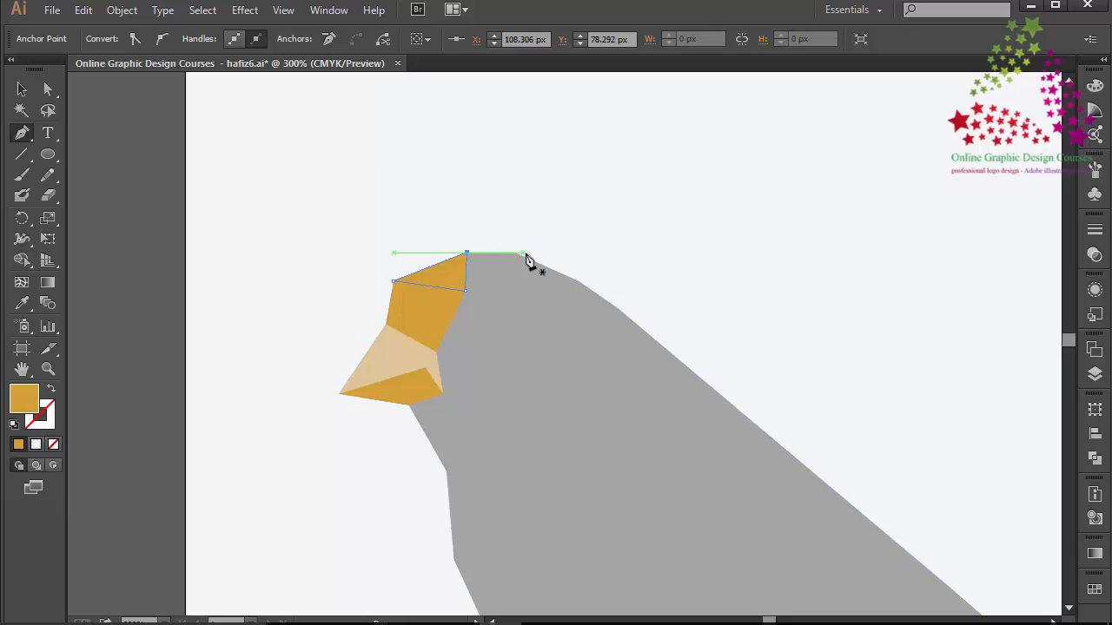
Draw a triangular facet beneath the crown's flat edge, about 18 px wide, meeting the rear corner of the forehead facets
click(514, 254)
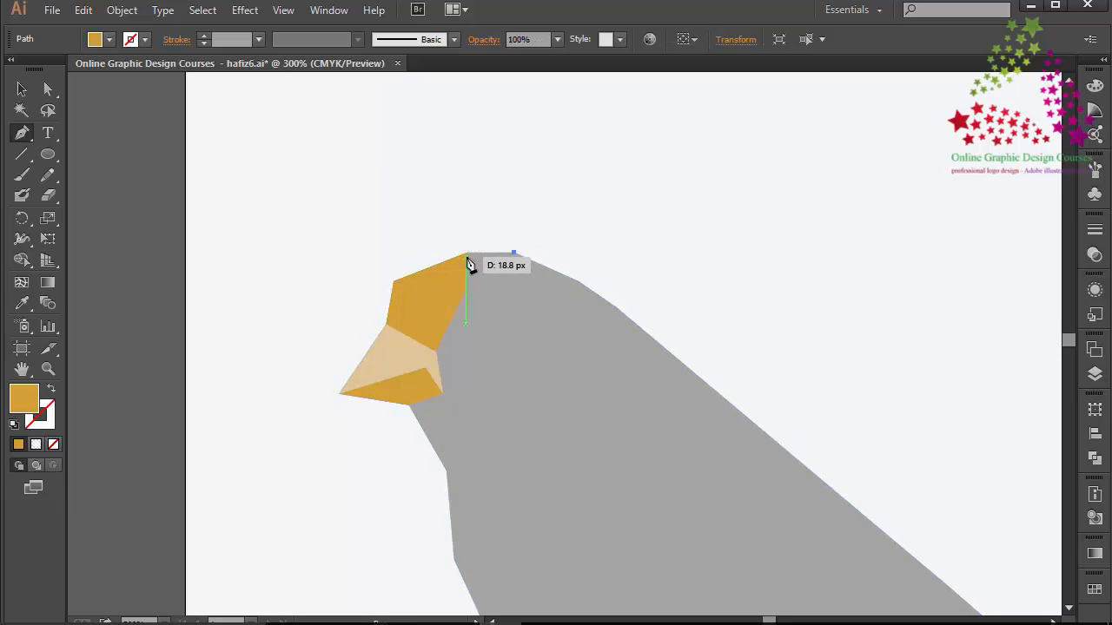
click(468, 254)
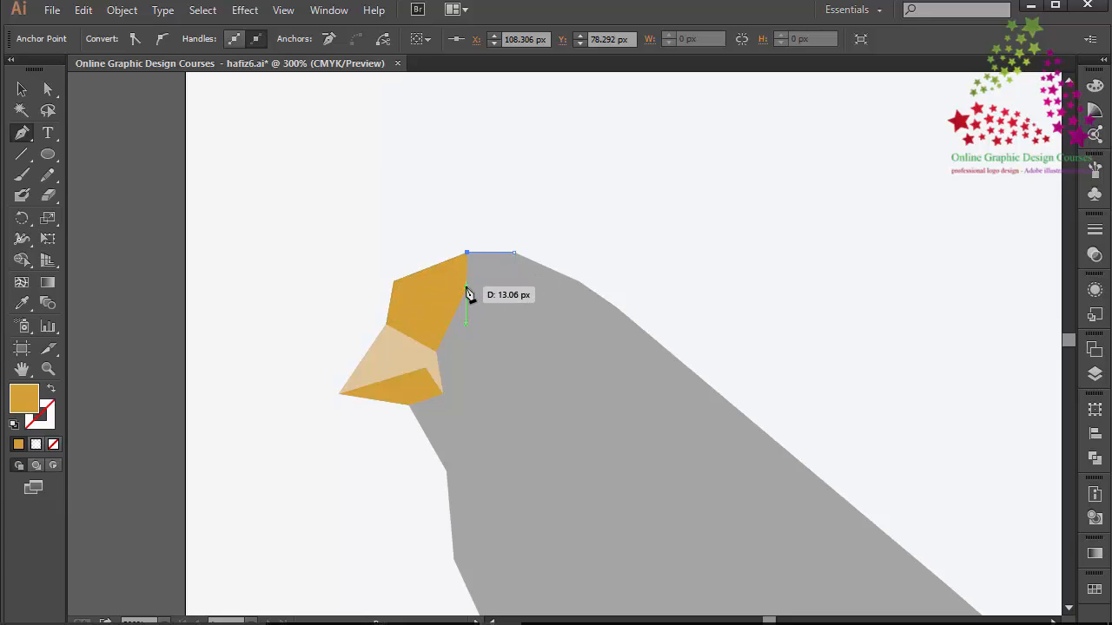
click(465, 290)
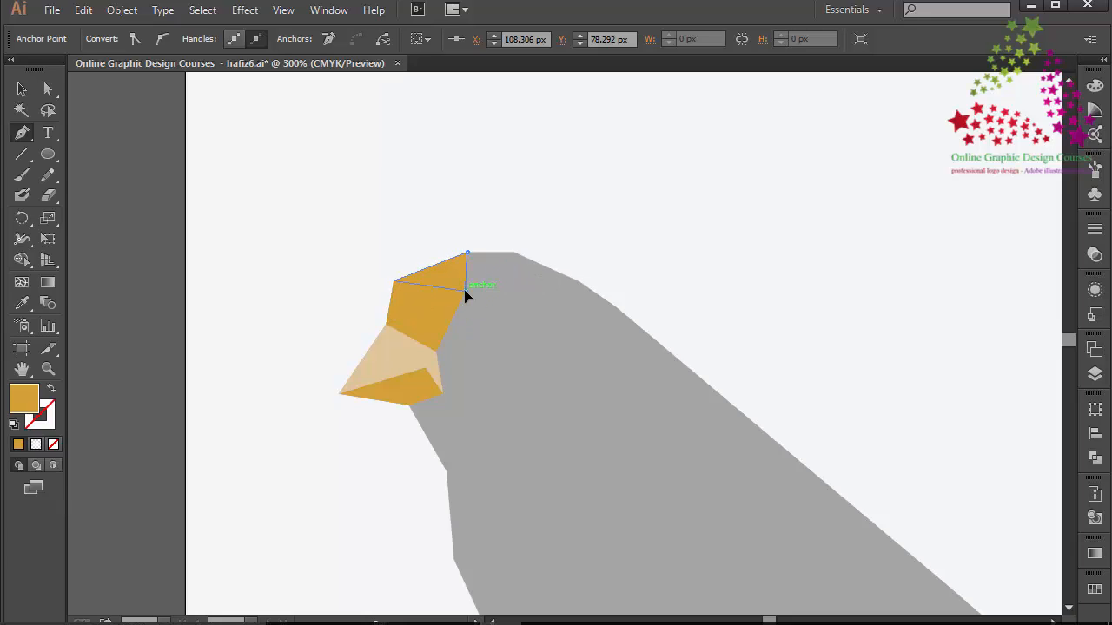
click(513, 253)
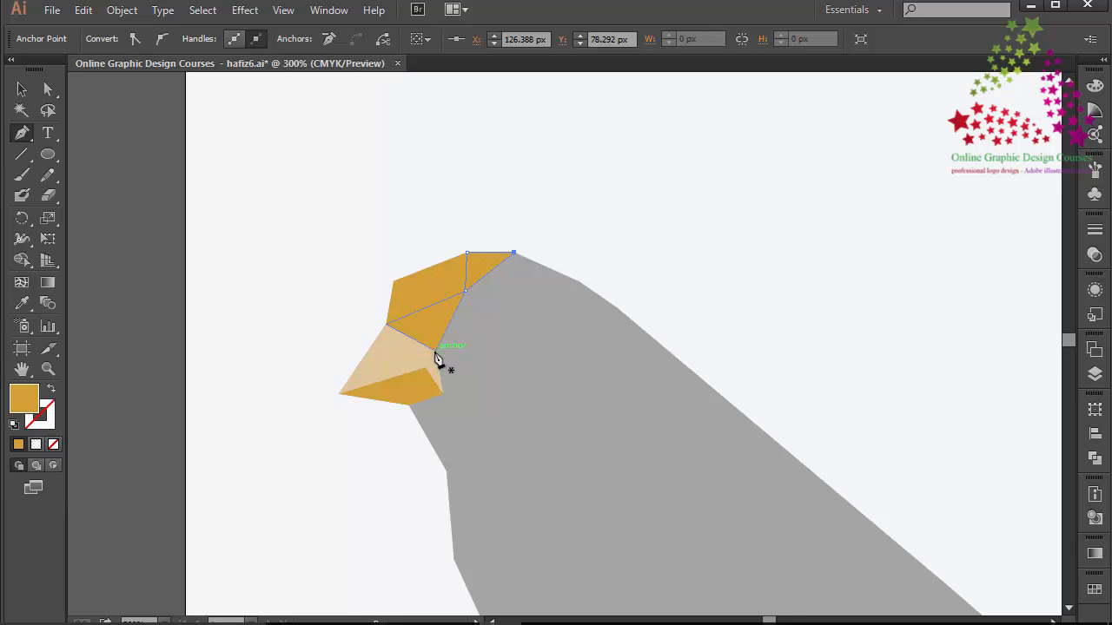
Draw a triangular facet behind the face, from the upper beak's rear corner along the first facet's 26 px side to X 113, Y 109.3 px
key(ctrl)
drag(437, 356, 468, 298)
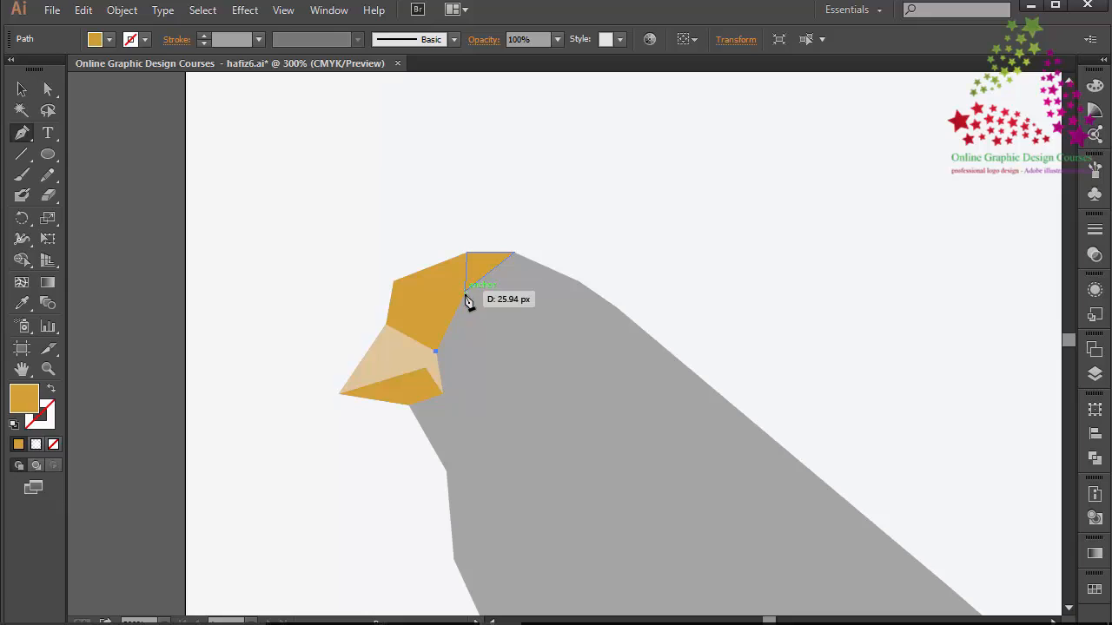
click(466, 292)
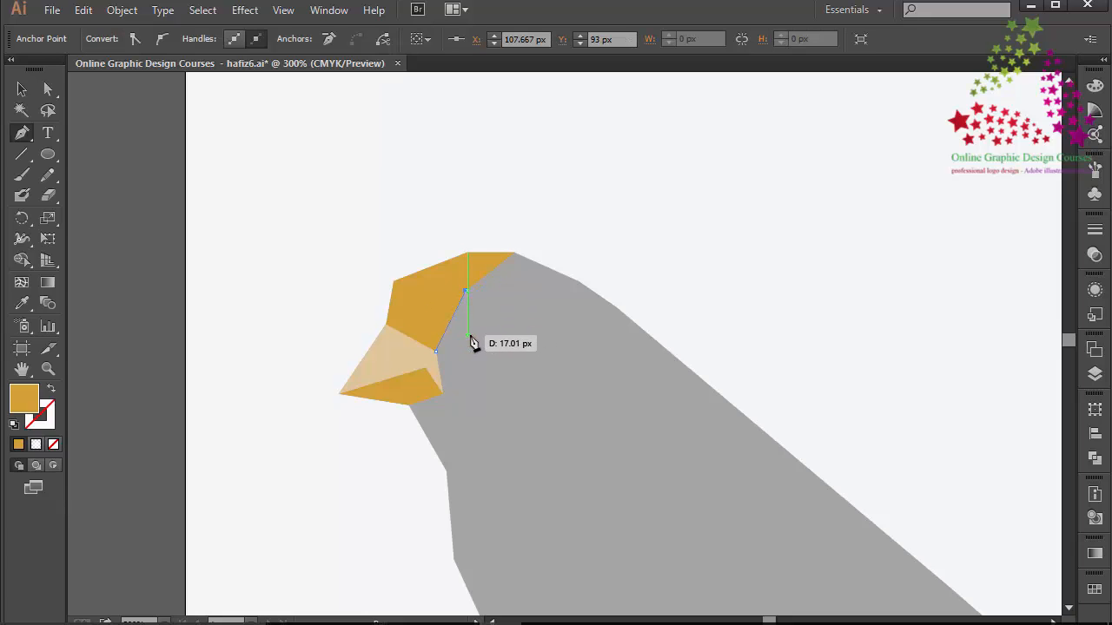
click(479, 333)
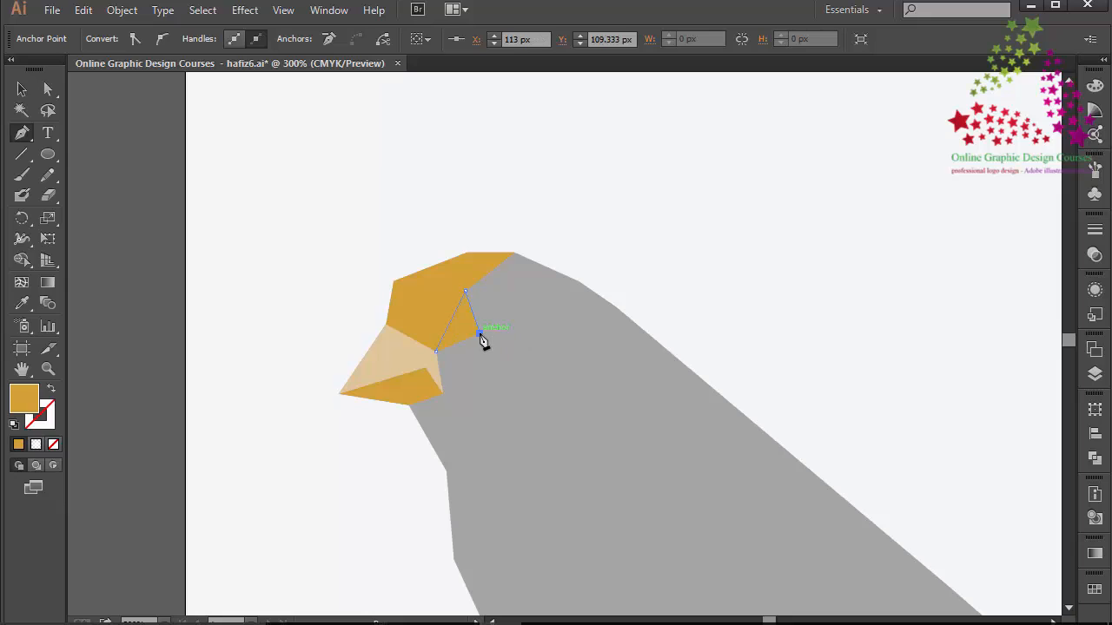
click(437, 353)
Draw a narrow triangular facet from the crown's rear corner down to the upper part of the facet behind the face
click(514, 254)
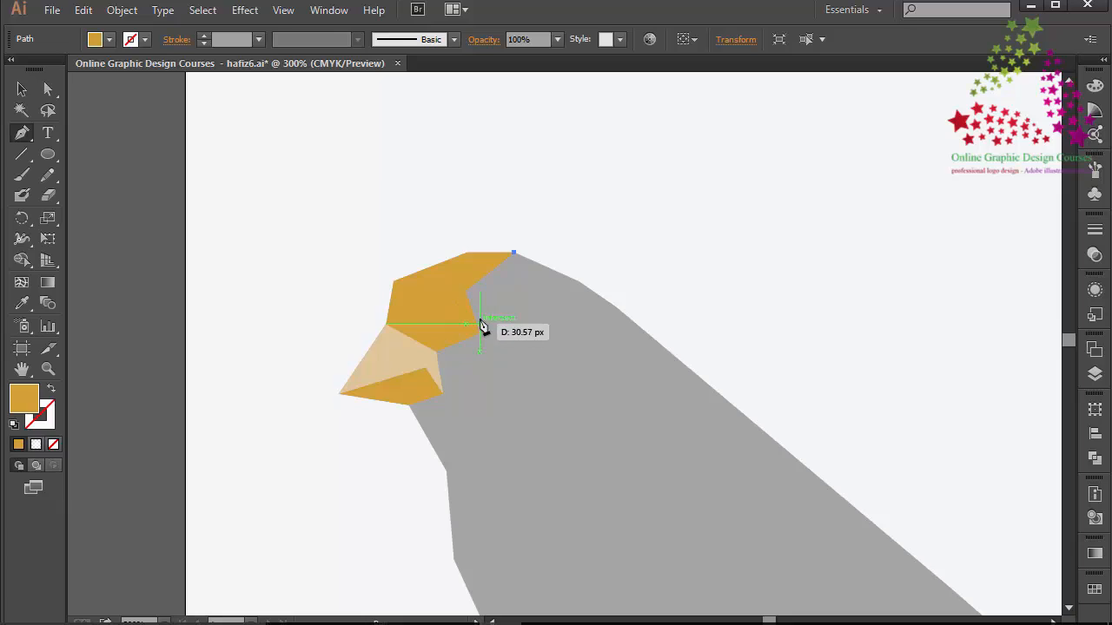
click(480, 327)
click(466, 295)
click(471, 309)
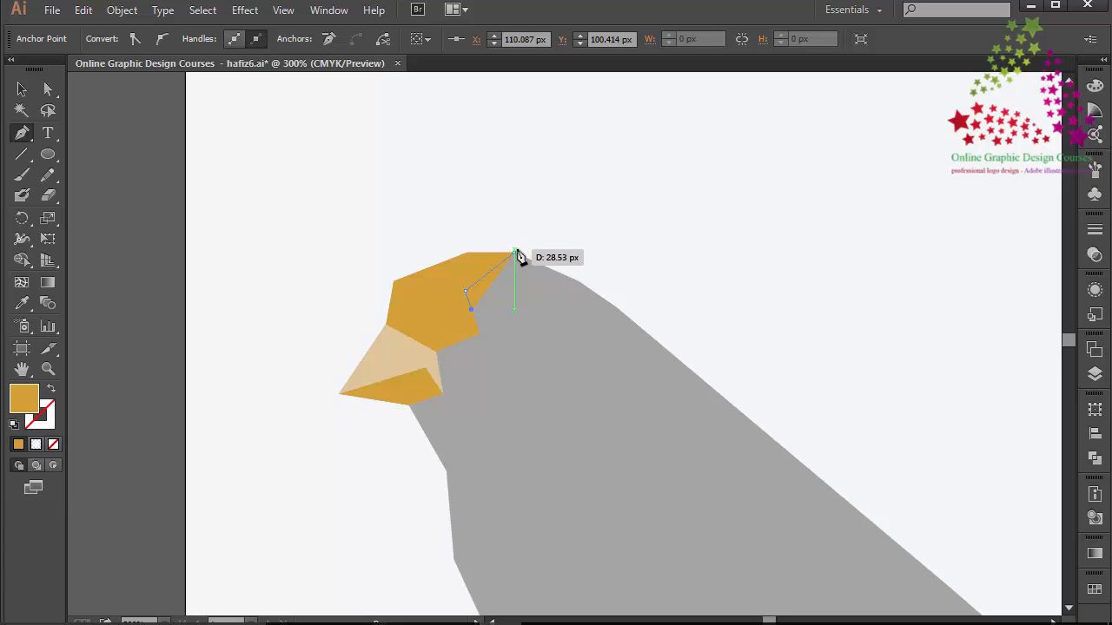
click(516, 255)
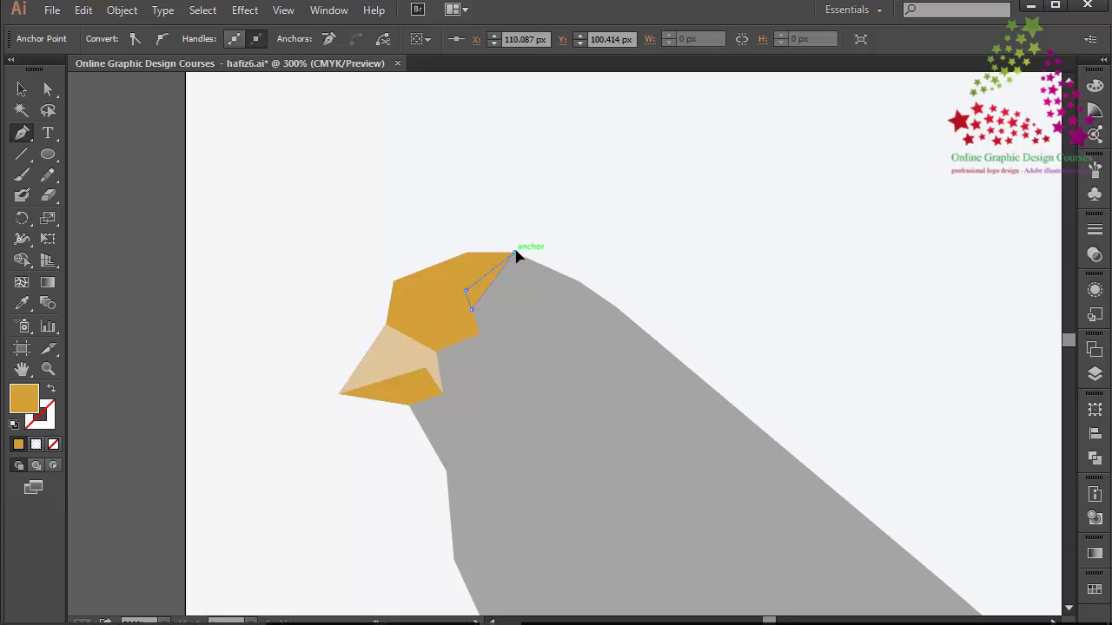
Draw a triangular facet along the back of the crown, joining the narrow facet's rear edge with a side about 18 px long
click(578, 283)
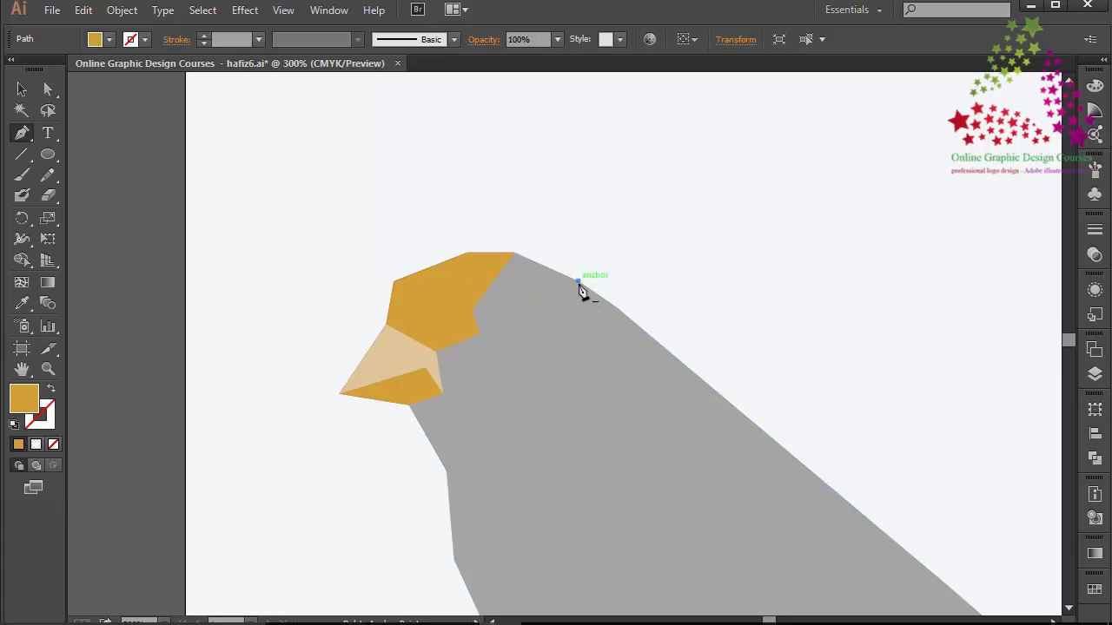
click(485, 290)
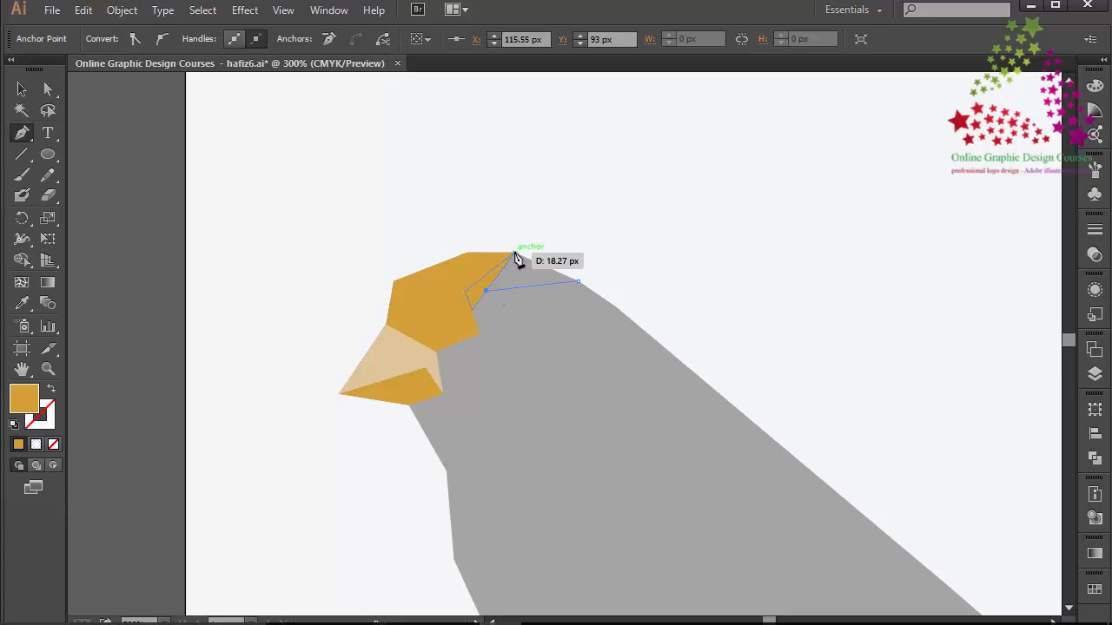
click(515, 253)
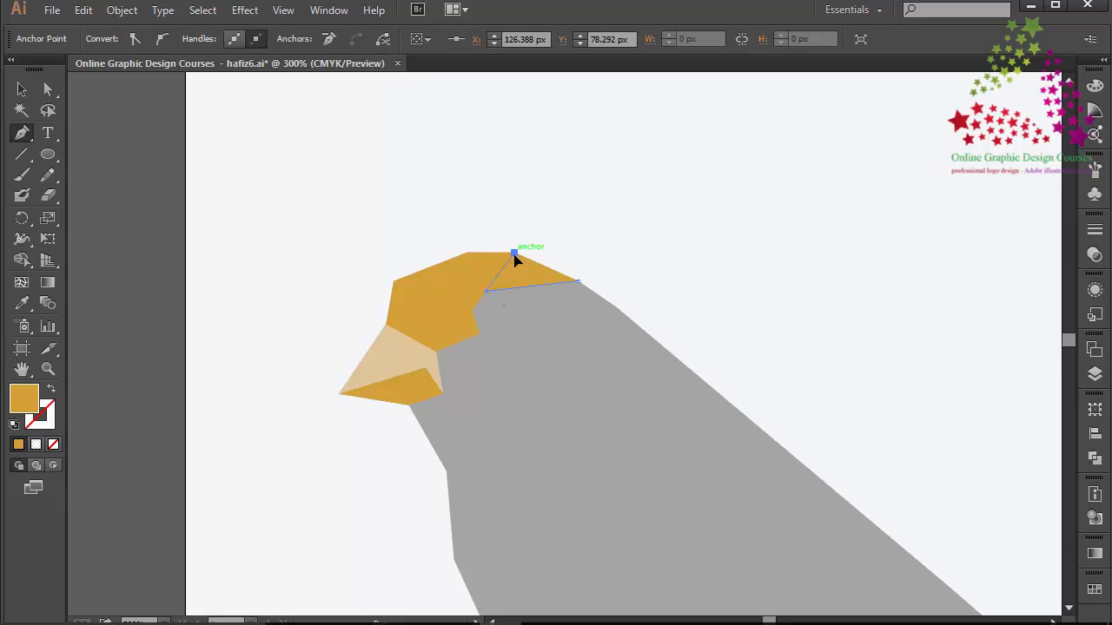
click(580, 282)
Draw a triangular facet behind the eye gap from X 113, Y 109.3 px, with corners at X 126.4, Y 91.9 px and X 151, Y 116.3 px
click(478, 333)
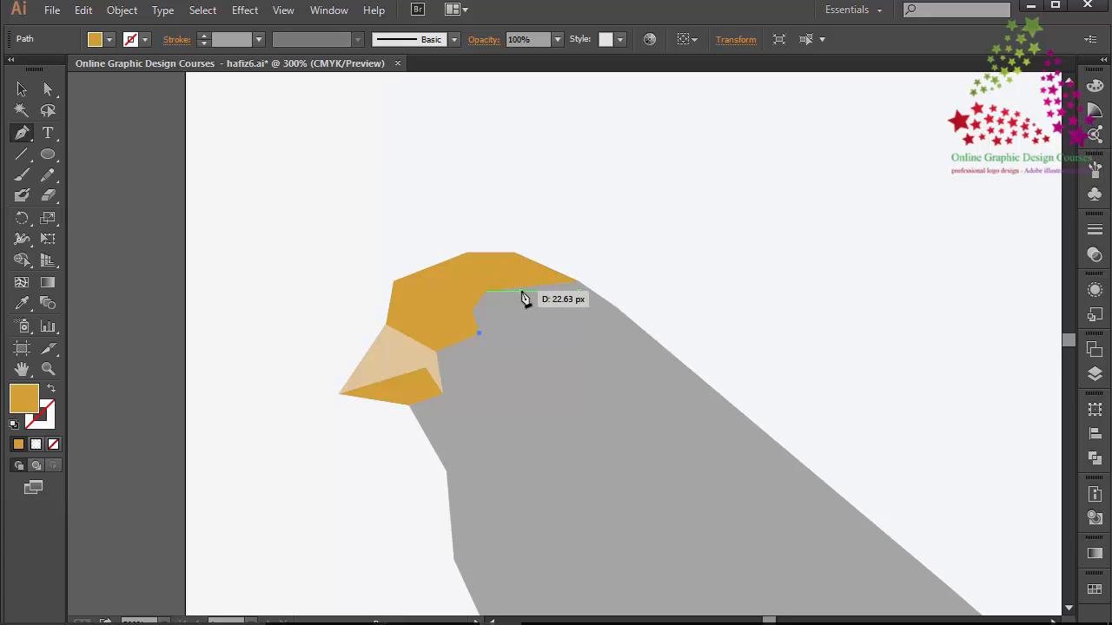
click(513, 289)
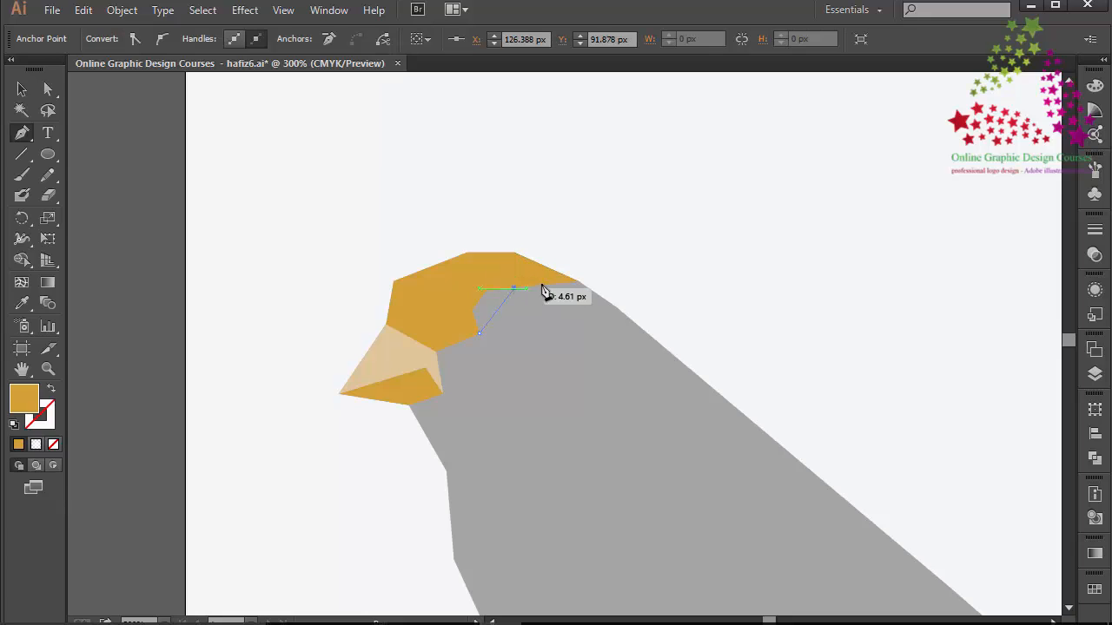
click(578, 350)
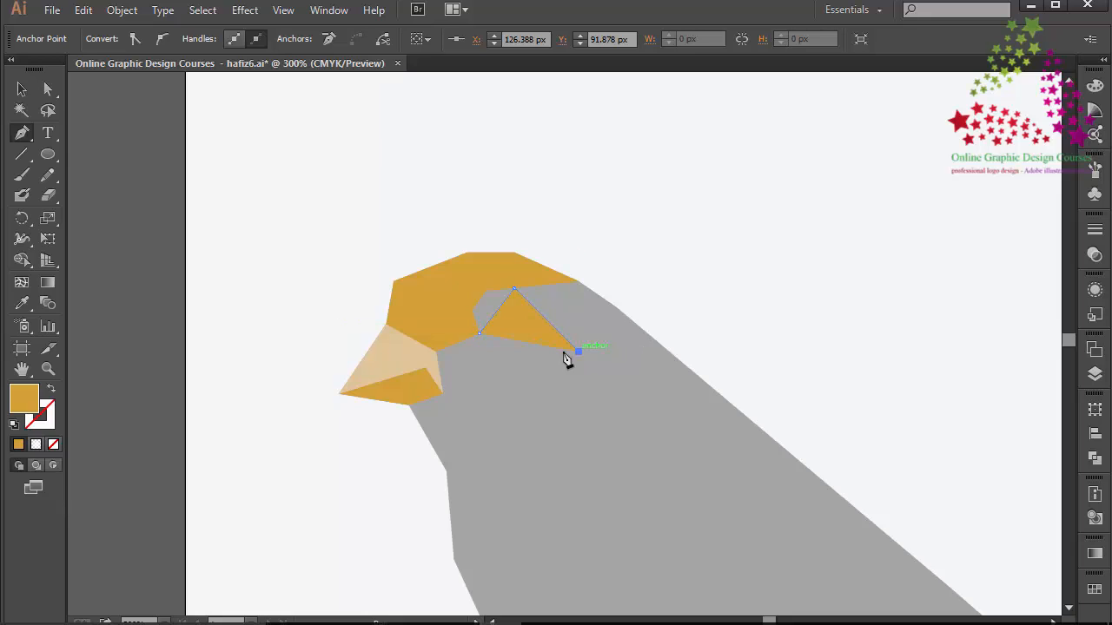
click(478, 335)
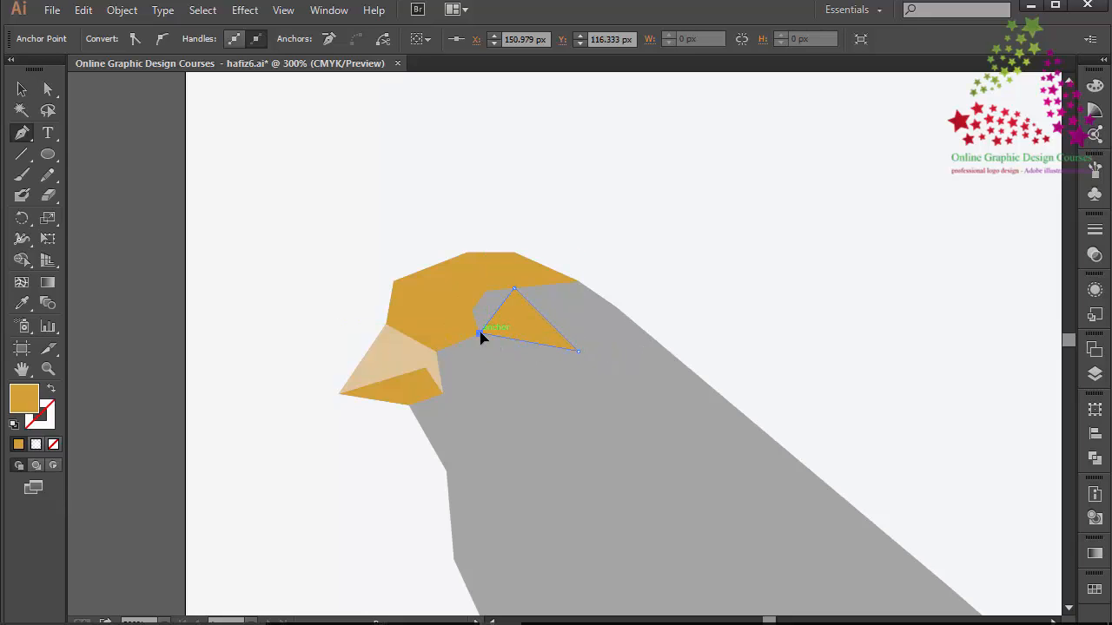
Draw a triangular cheek facet from the upper beak's rear corner to X 132, Y 126 px and up to X 113, Y 109.3 px
click(436, 352)
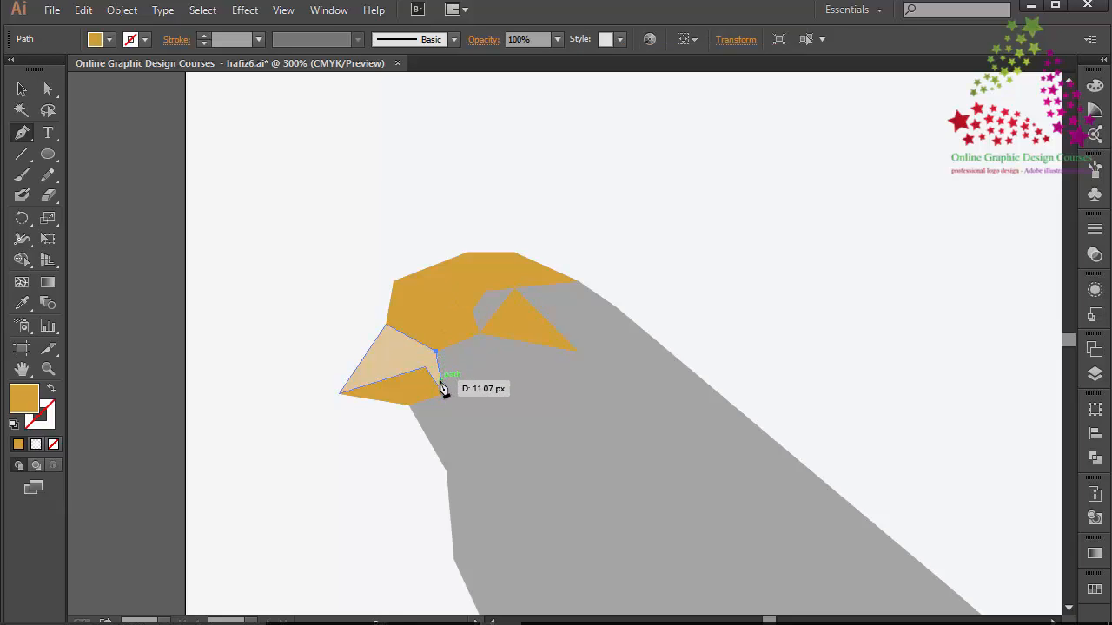
click(529, 377)
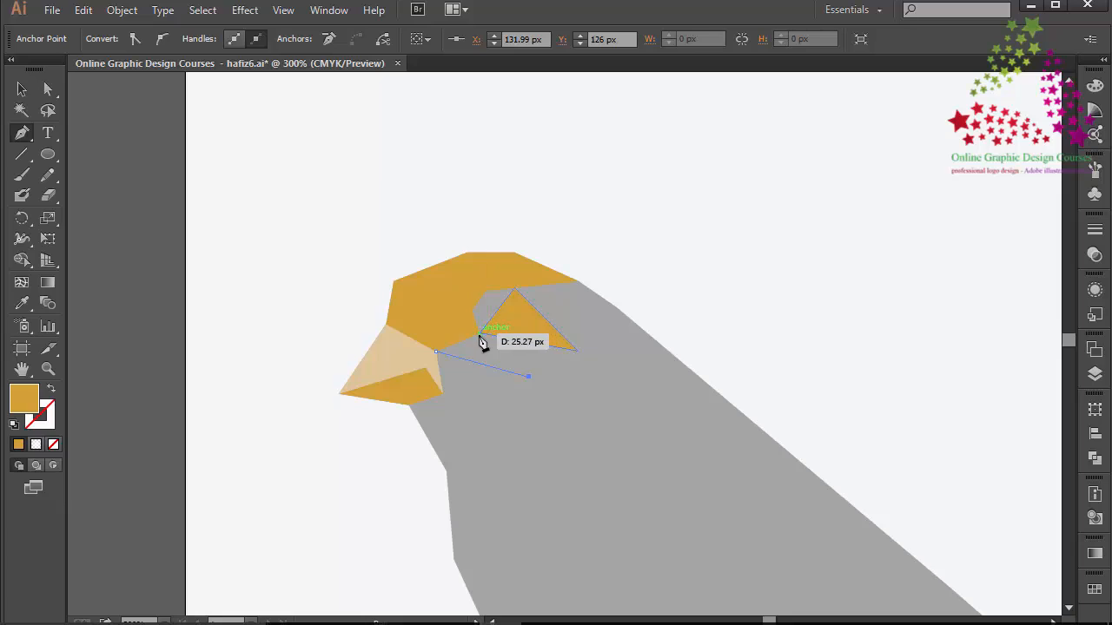
click(478, 333)
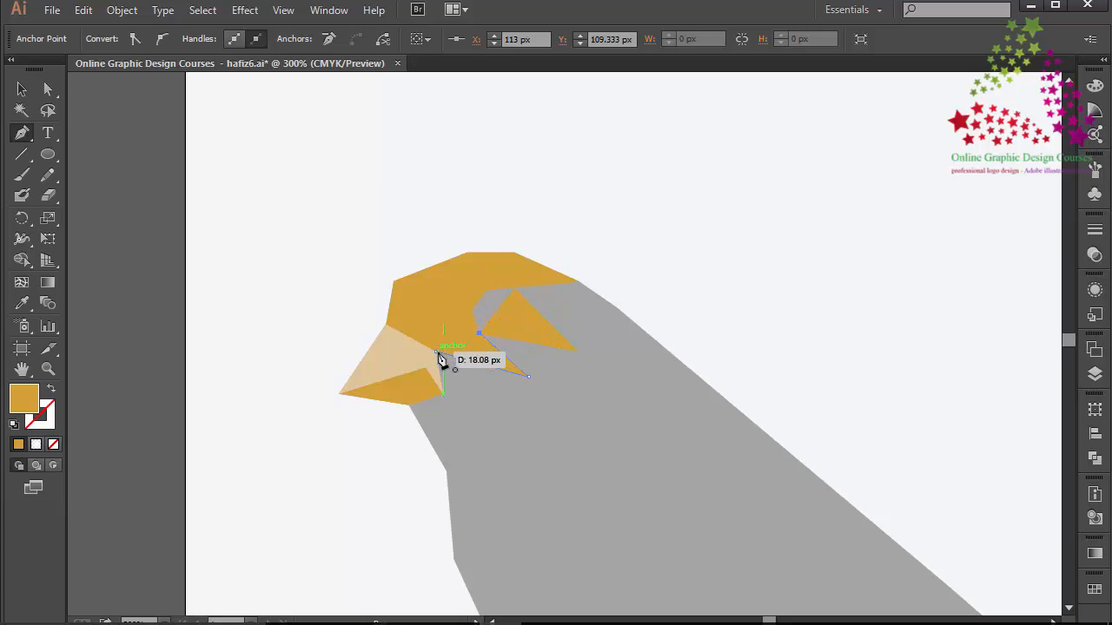
click(436, 352)
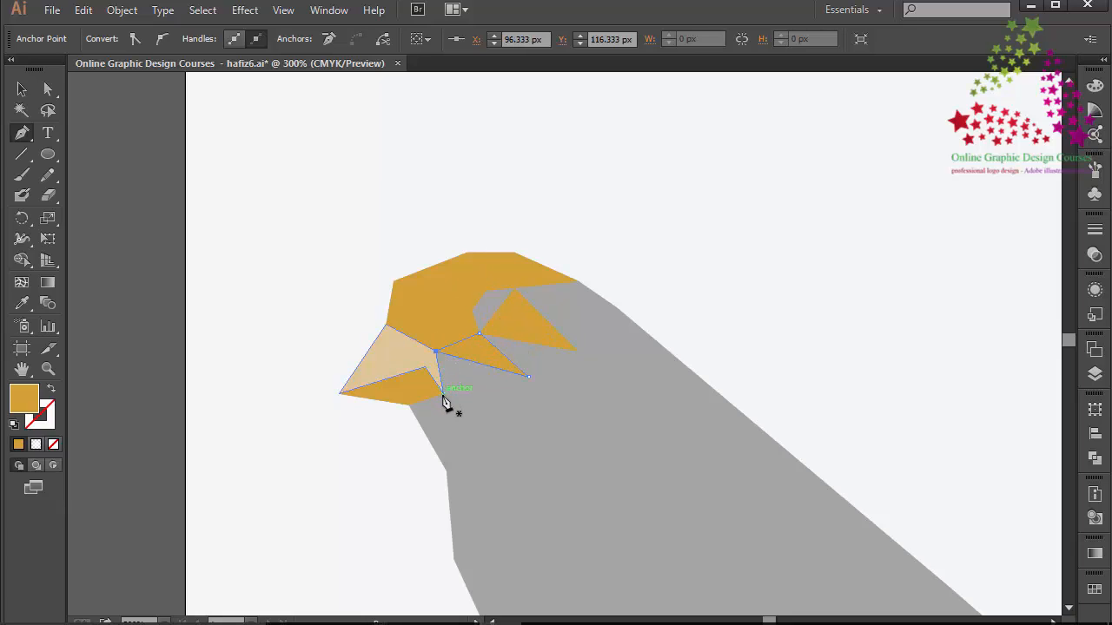
Draw a triangular facet under the cheek facet, with a lower side about 34 px long from the beak's lower rear corner to the cheek's tip
click(442, 395)
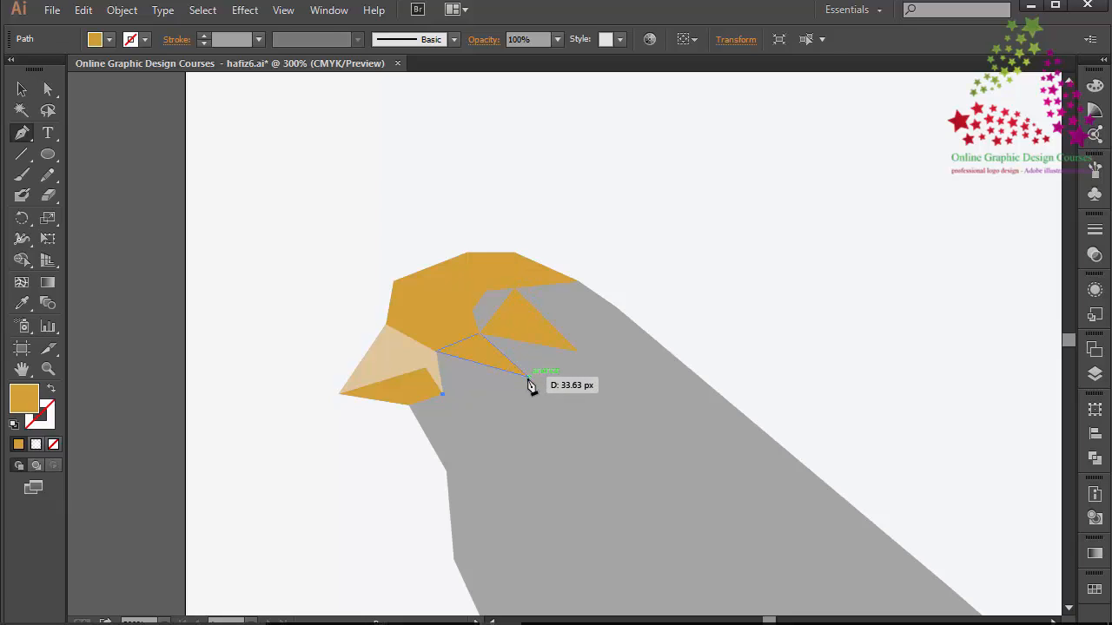
click(528, 378)
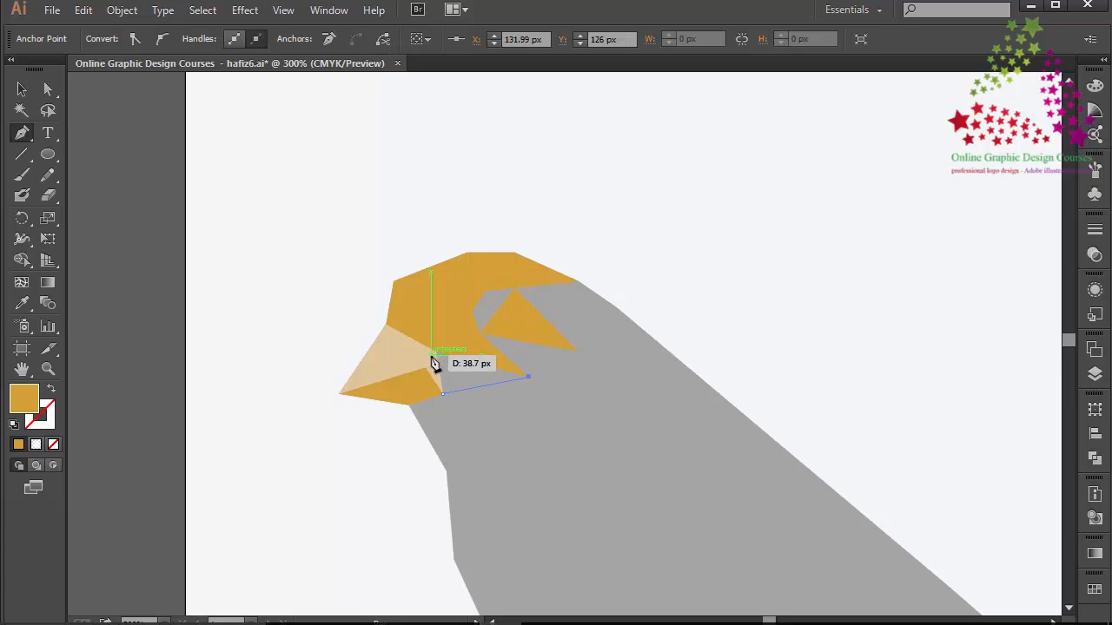
click(436, 355)
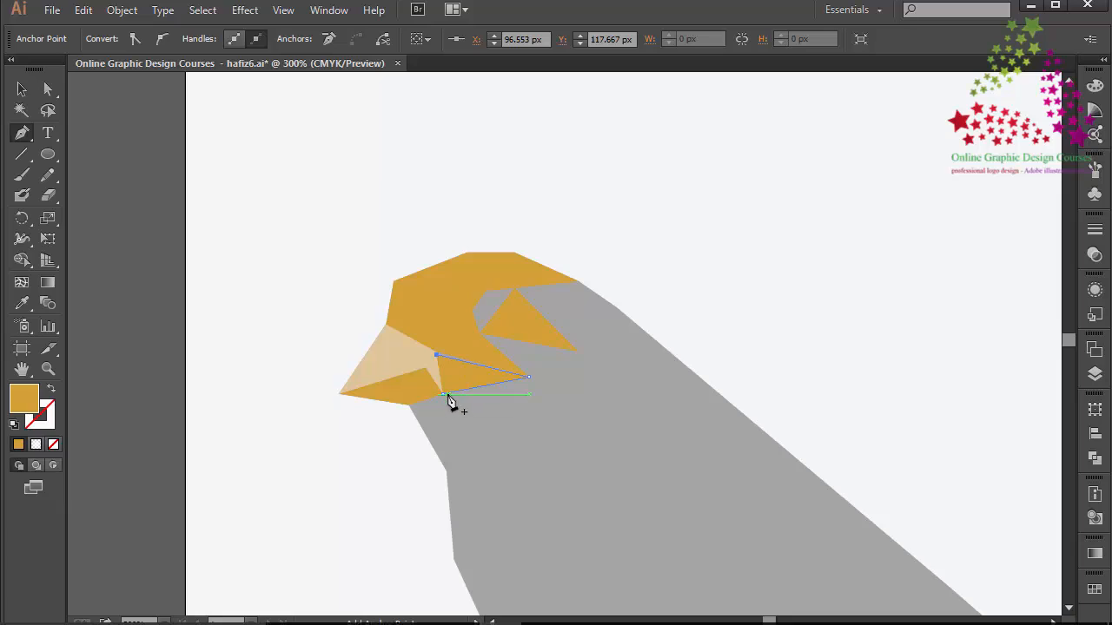
click(442, 395)
Draw a triangular facet filling the wedge between the two cheek facets, with its outer side about 21 px long
click(480, 334)
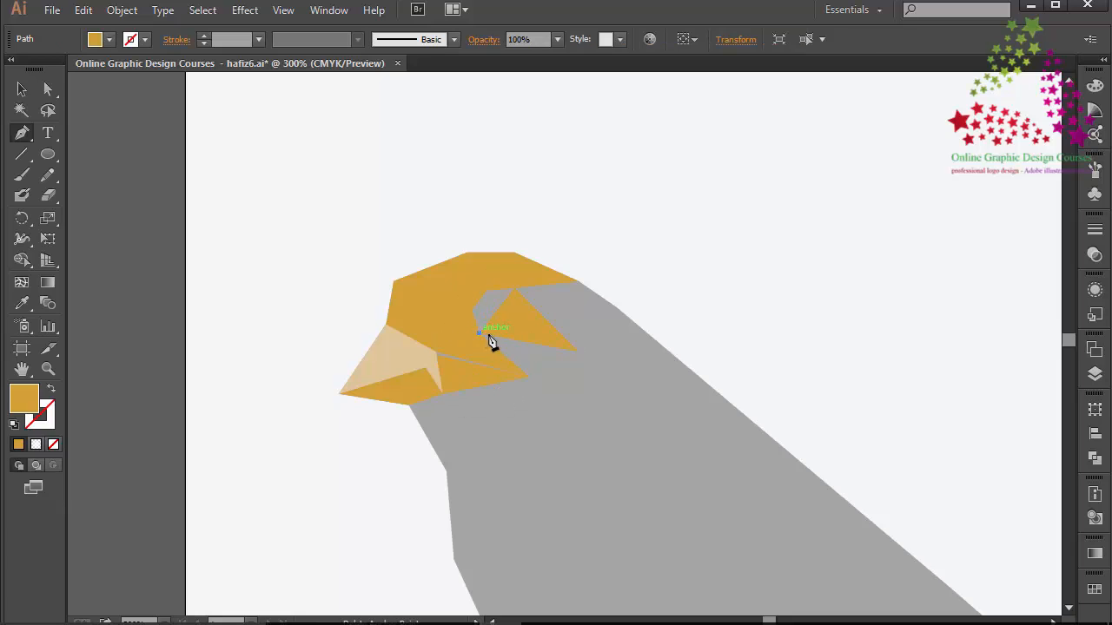
click(577, 351)
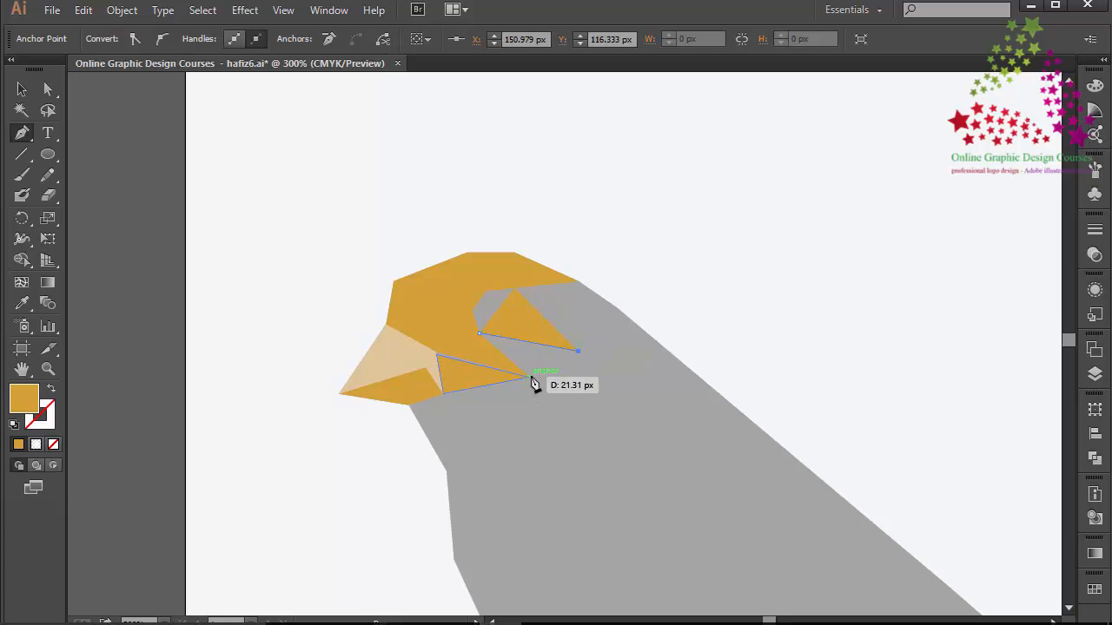
click(528, 376)
click(480, 333)
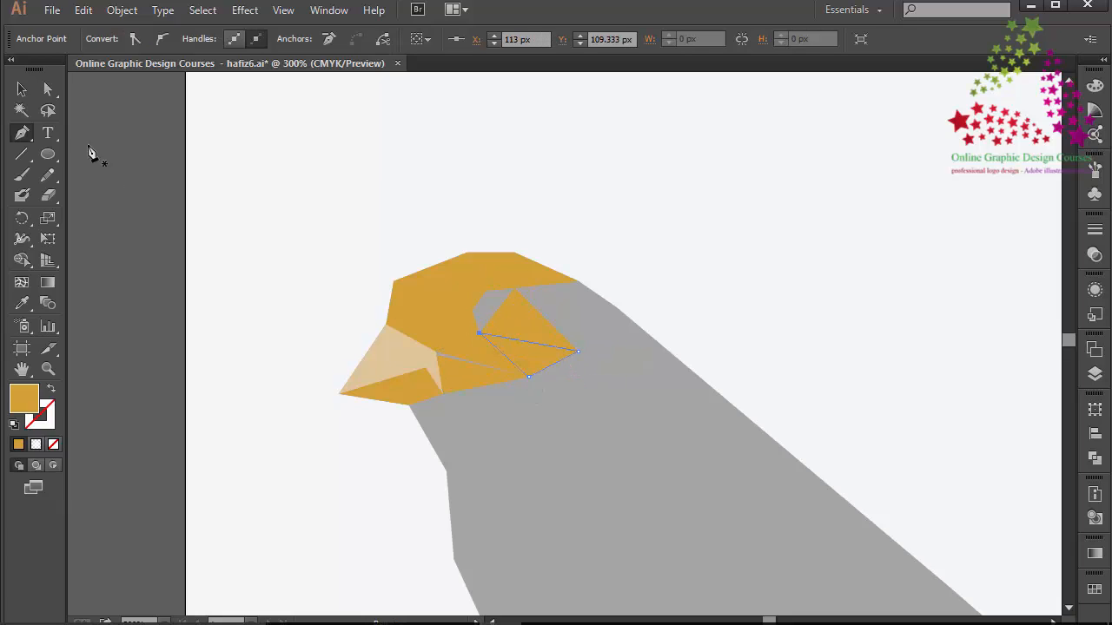
Adjust the lower cheek facet's upper front corner at the beak to close the thin gap between the facets, and clear the selection
click(48, 89)
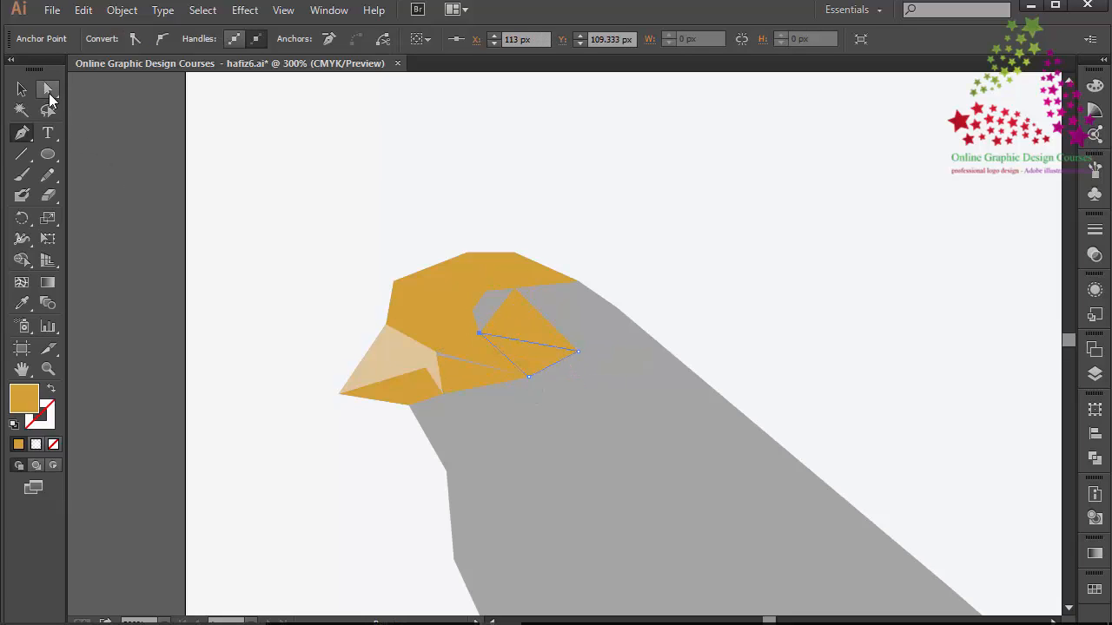
click(447, 363)
click(437, 354)
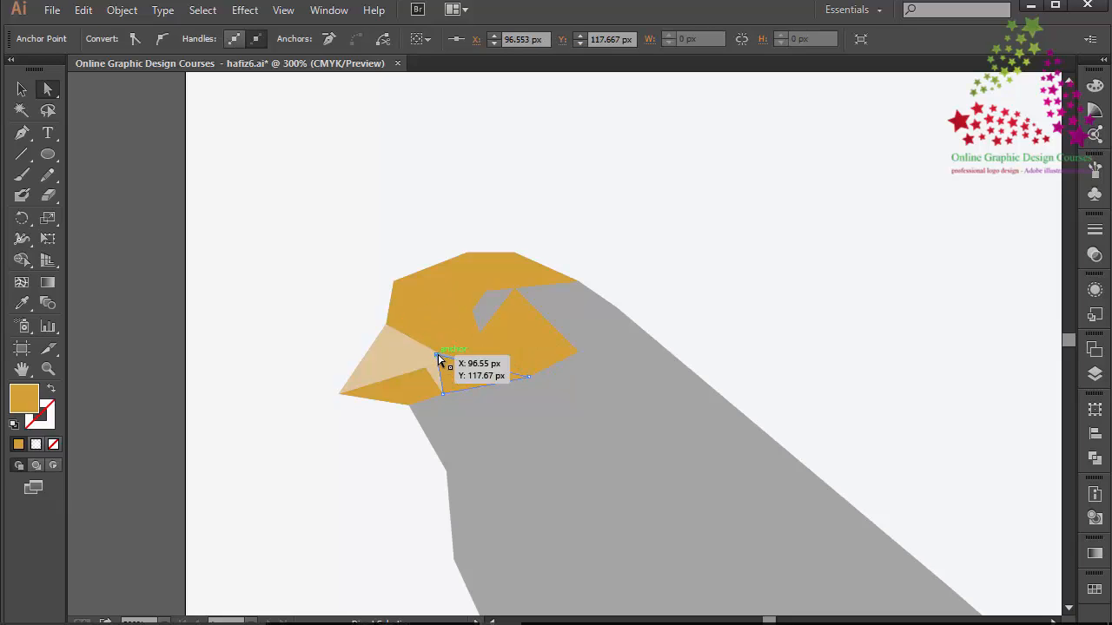
mouse_move(437, 354)
mouse_down()
mouse_move(461, 377)
mouse_move(439, 356)
mouse_up()
click(508, 412)
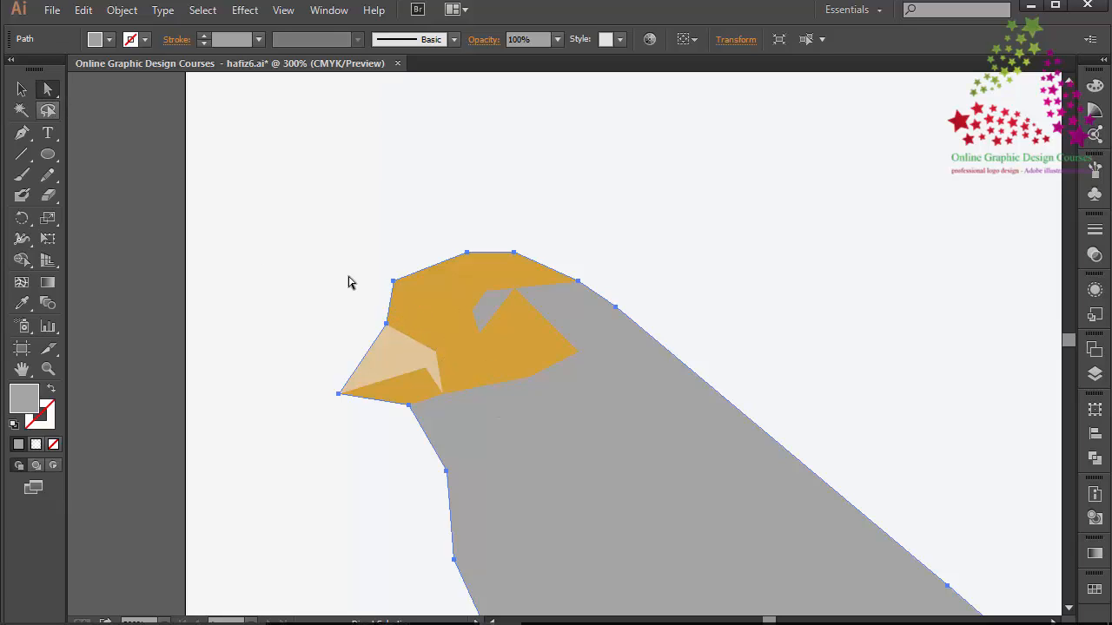
click(480, 336)
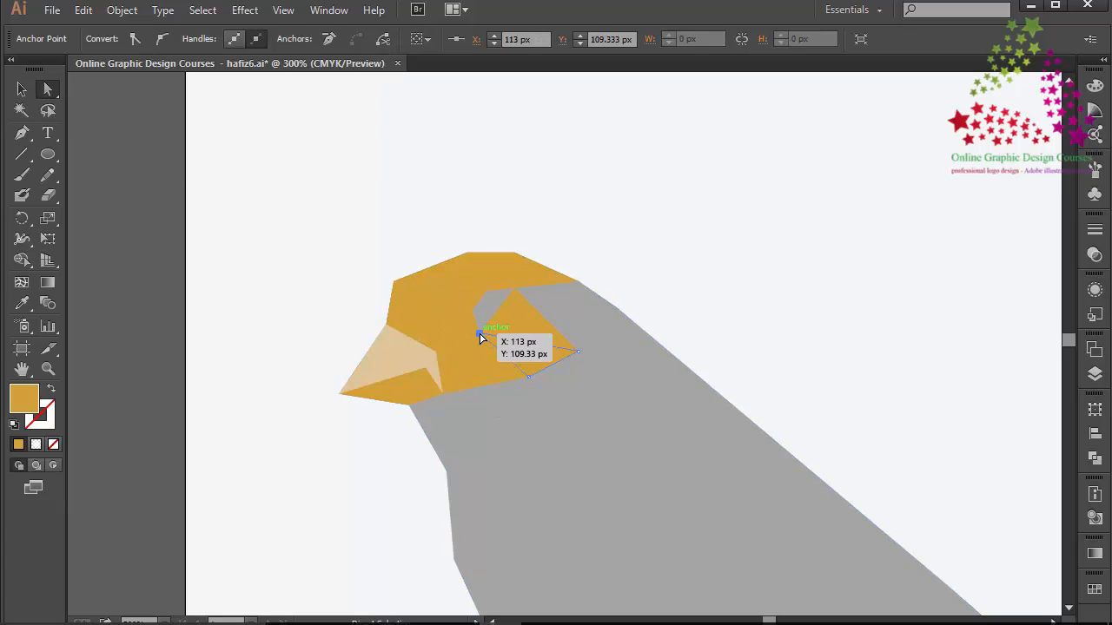
click(392, 229)
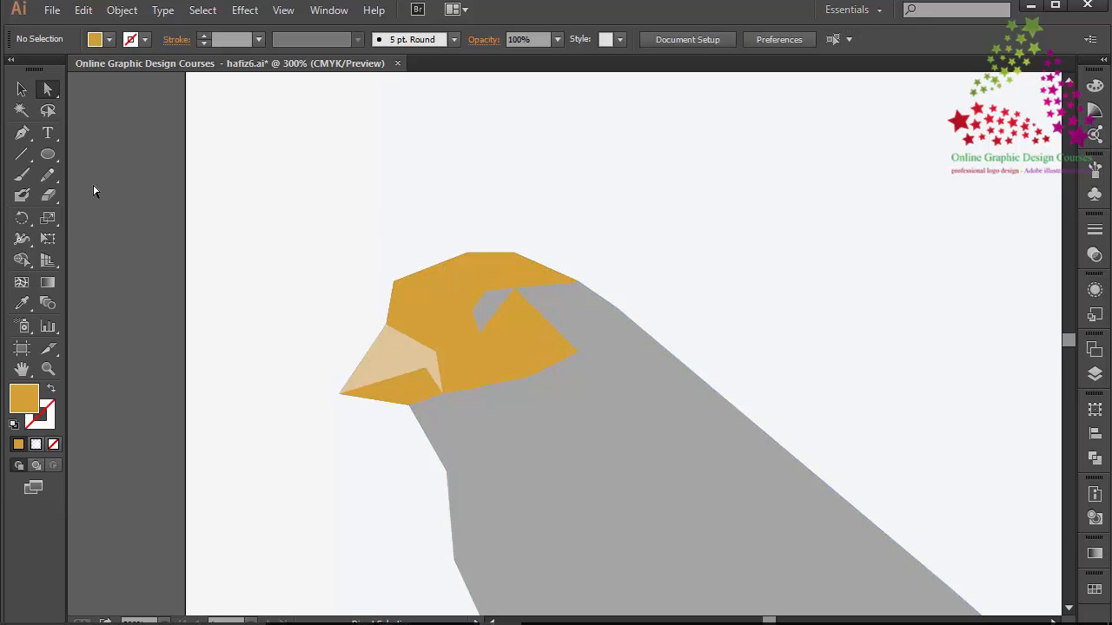
Draw a four-sided eye shape tracing the grey opening enclosed by the head facets
click(21, 133)
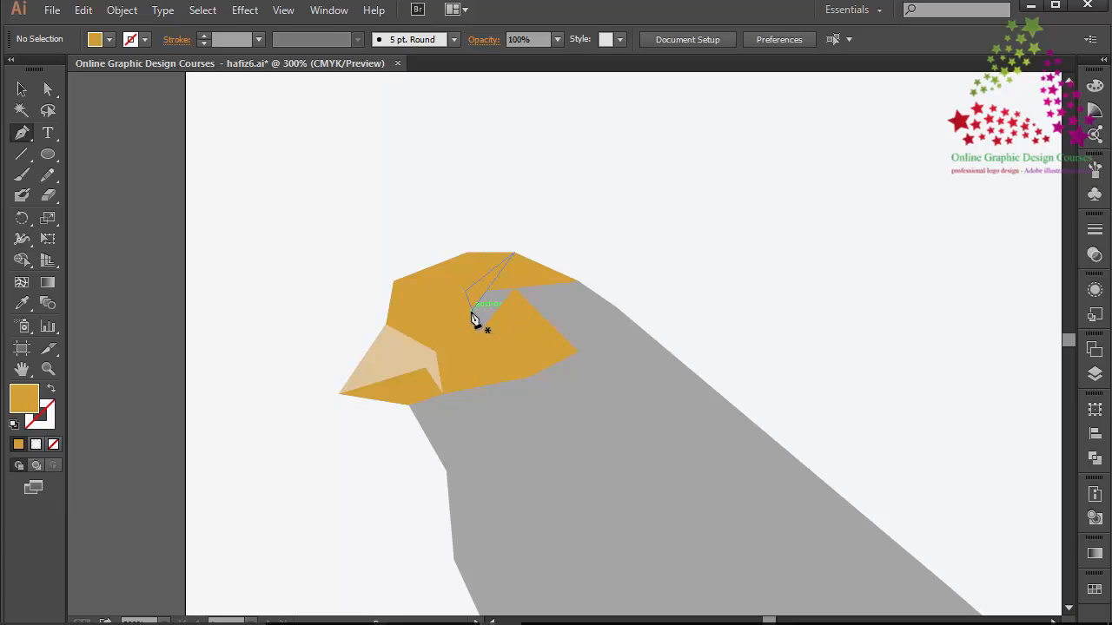
click(470, 310)
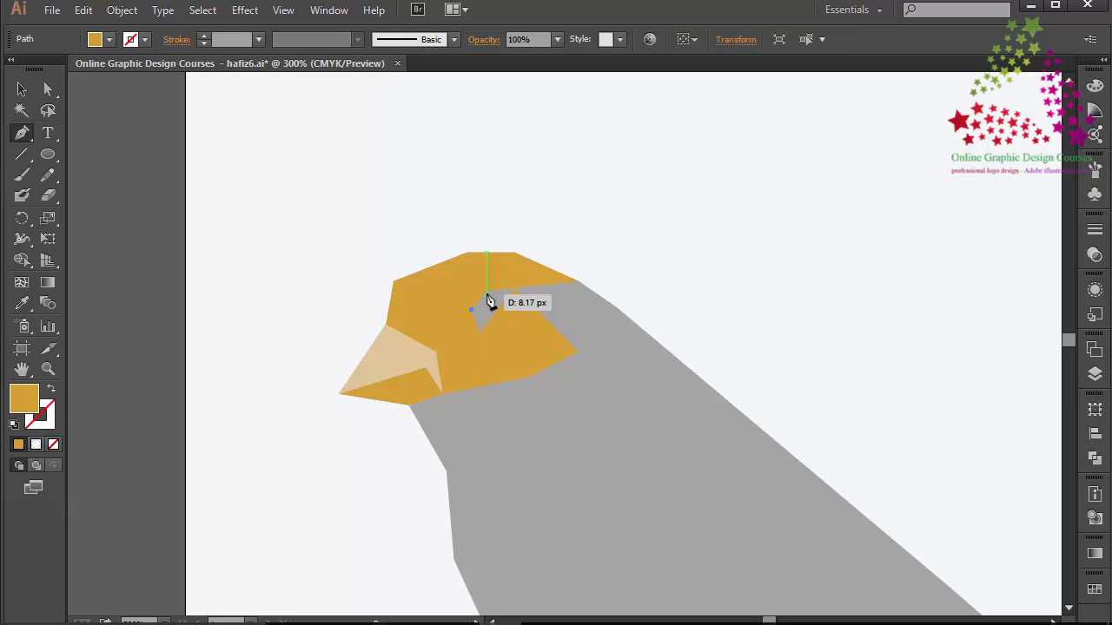
click(486, 292)
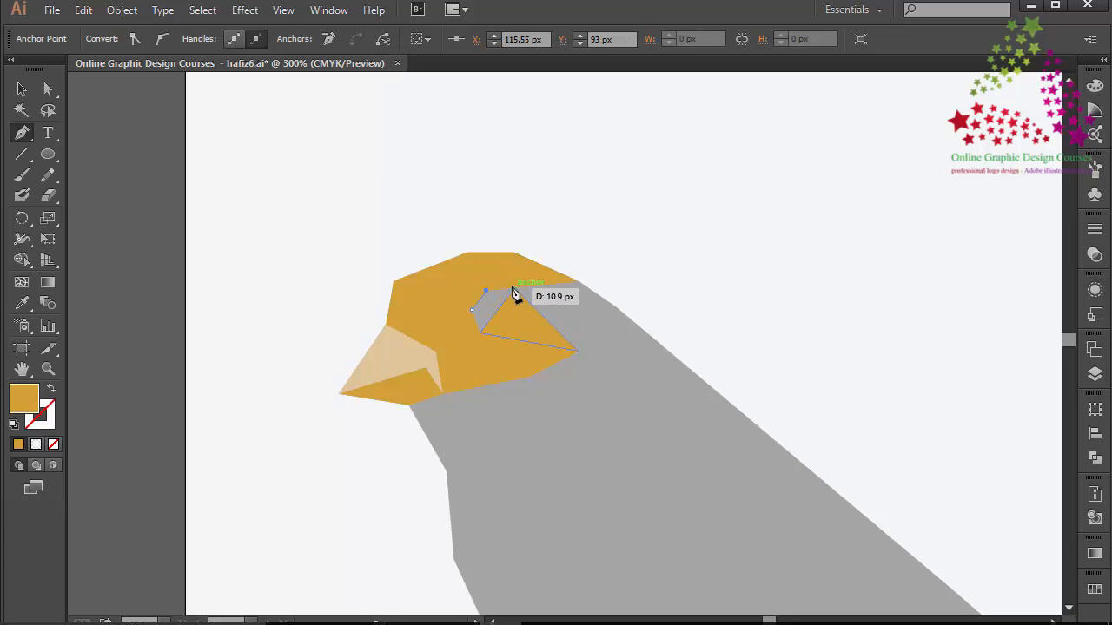
click(513, 287)
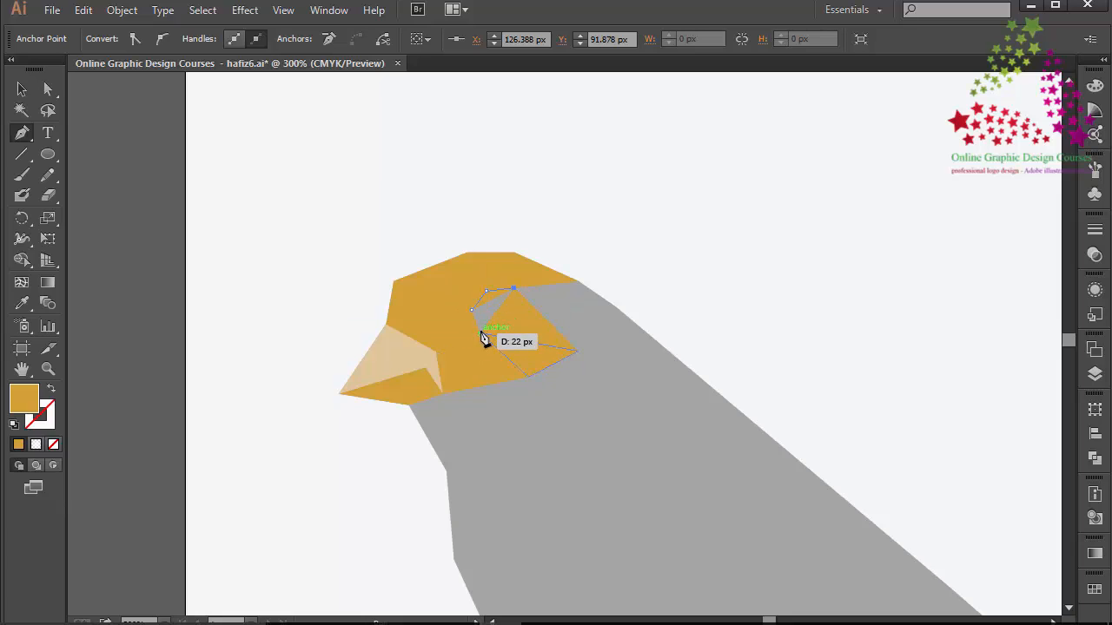
click(478, 333)
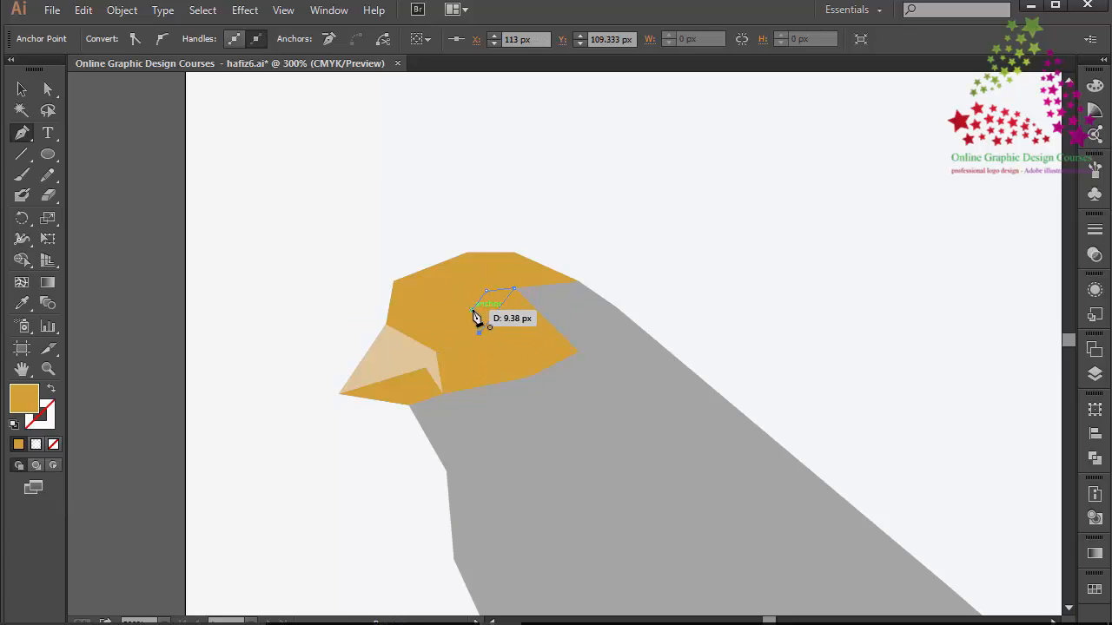
click(473, 311)
Fill the eye shape with near-black #020202
double_click(25, 398)
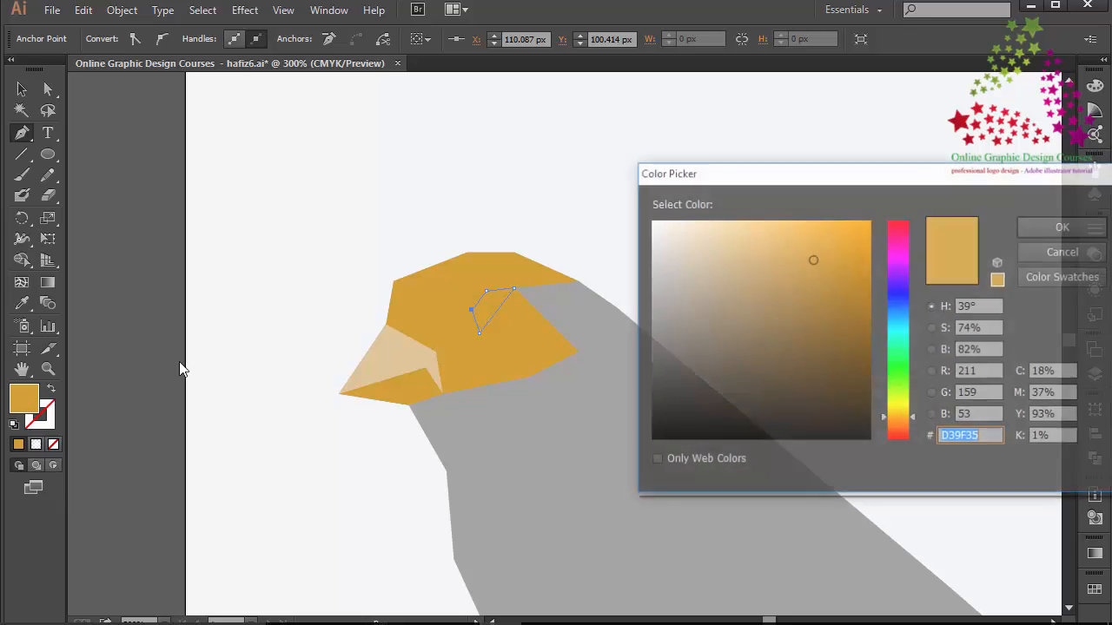
drag(767, 248, 651, 436)
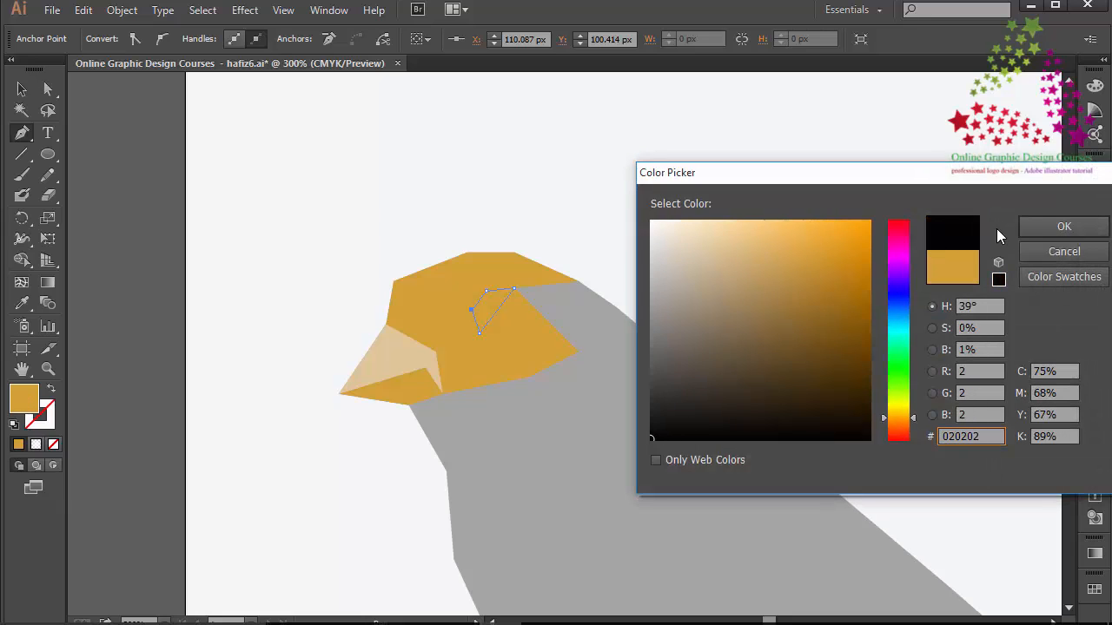
click(1045, 226)
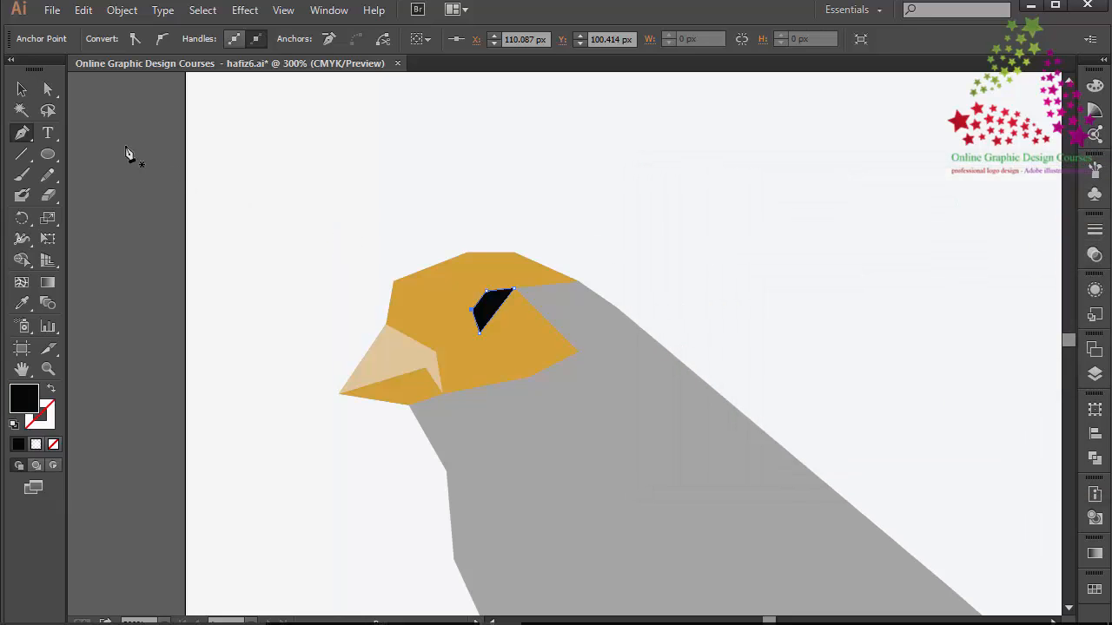
Draw a triangular facet at the back of the head with a vertical rear side about 27 px long, and give it the head's golden fill
click(579, 282)
click(578, 282)
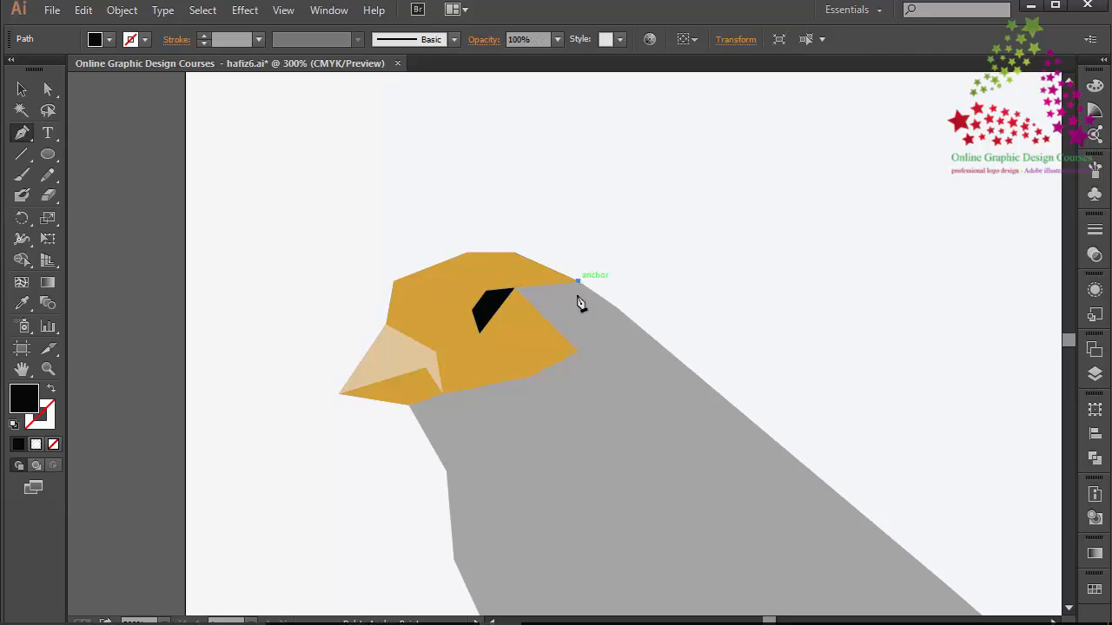
click(579, 351)
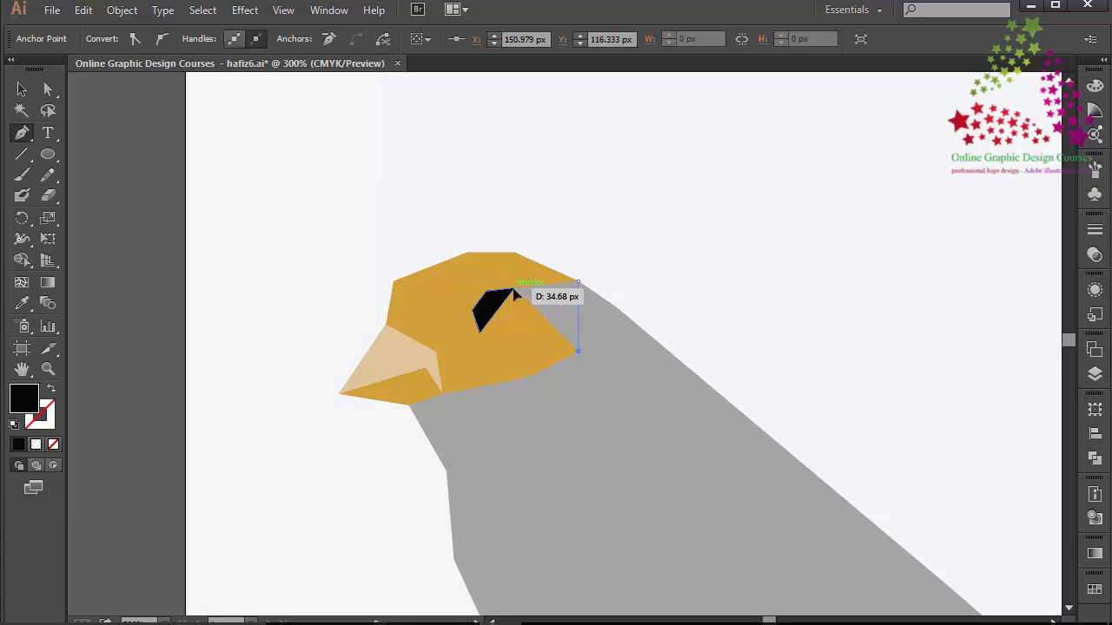
click(514, 288)
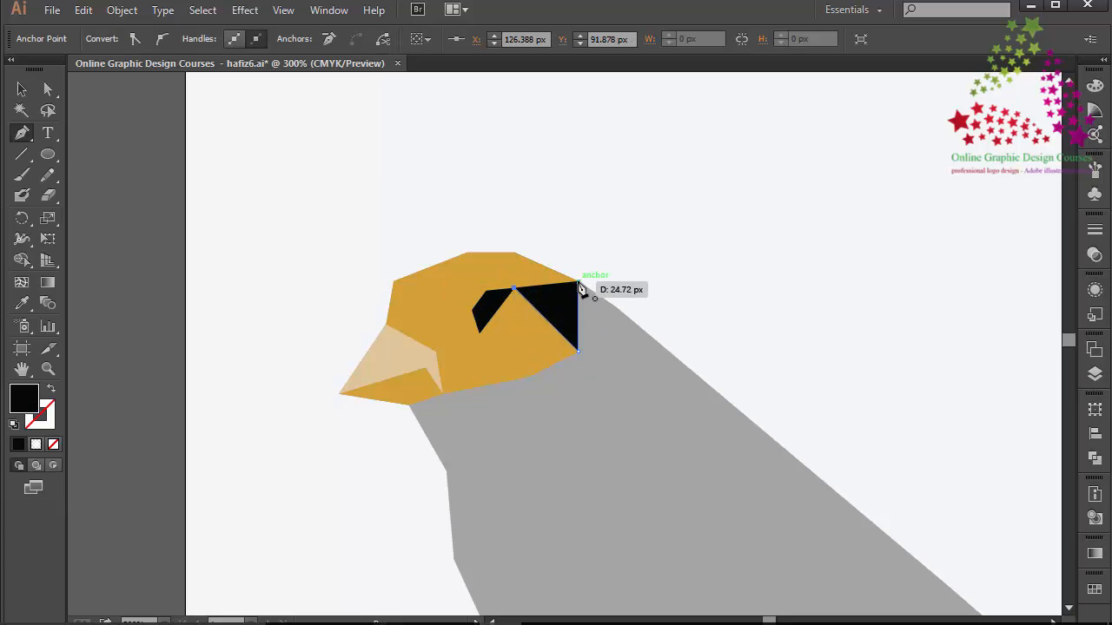
click(580, 284)
click(22, 304)
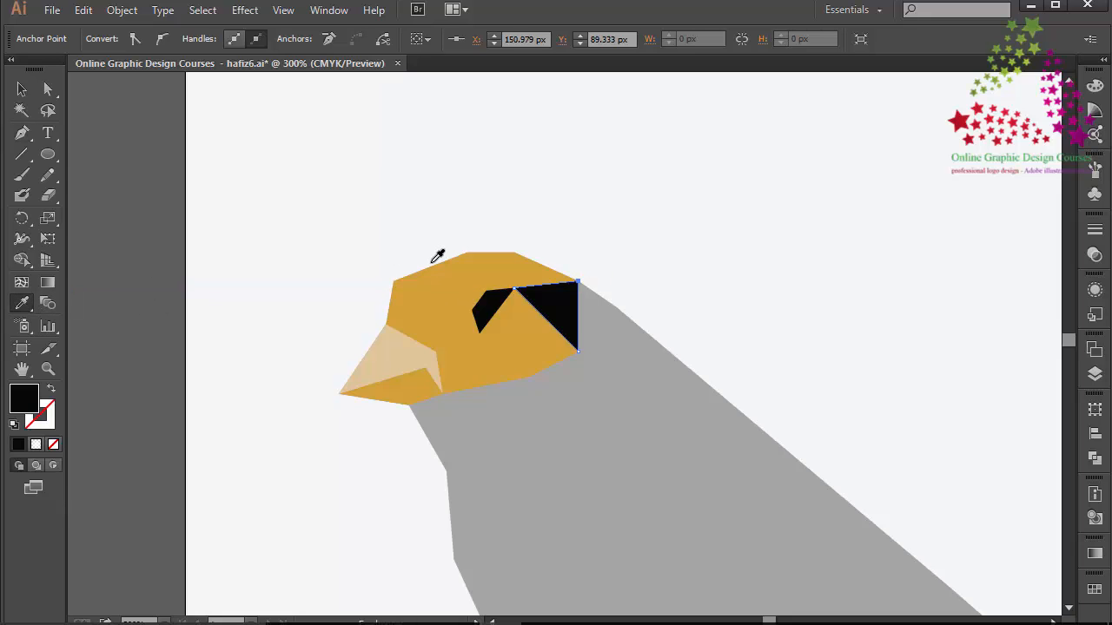
click(433, 259)
Recolour the front forehead facet directly above the beak with the red fill #D13737
click(21, 90)
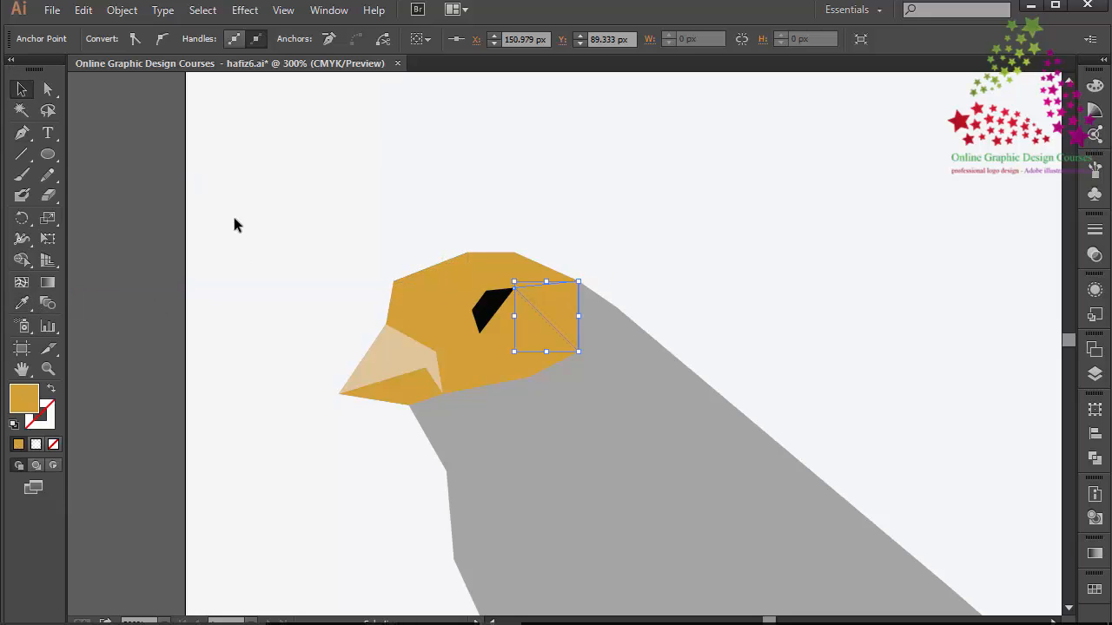
click(407, 302)
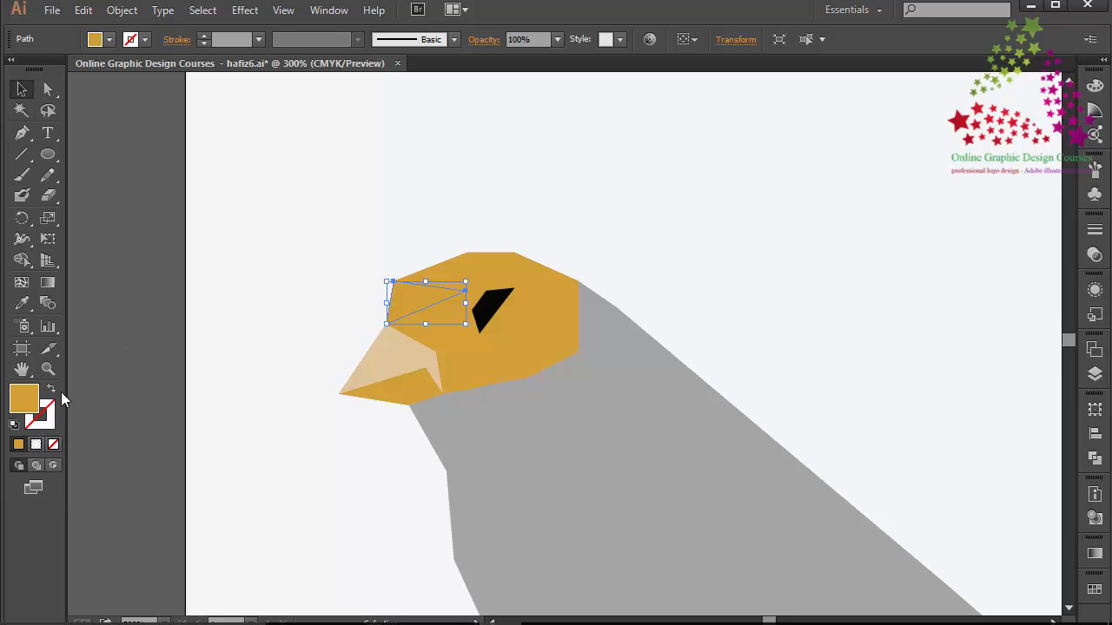
double_click(29, 395)
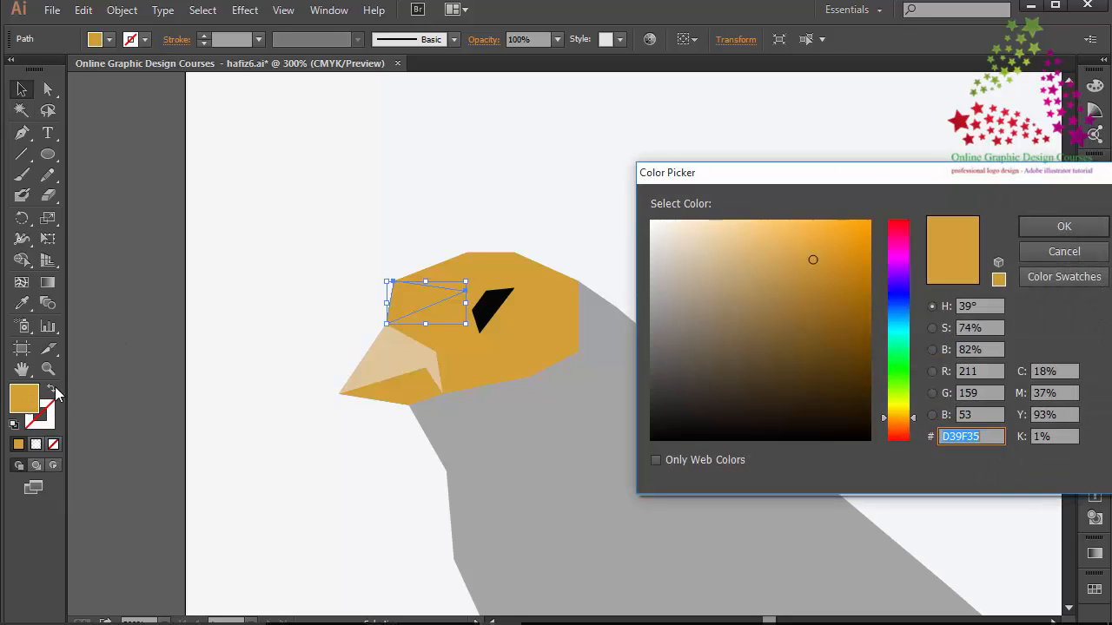
drag(902, 377, 901, 305)
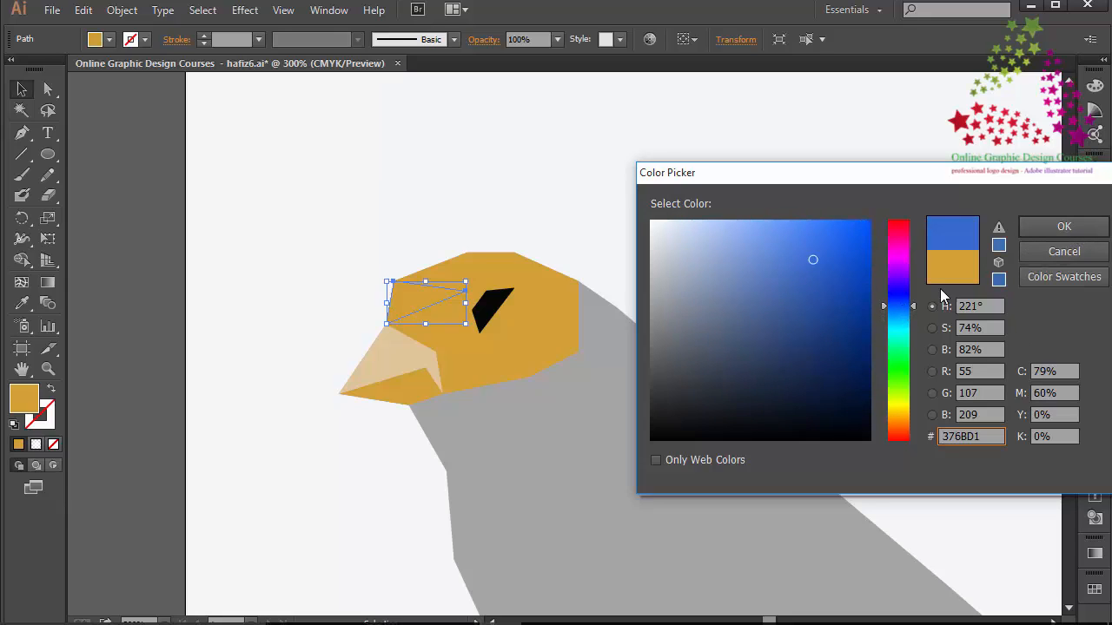
drag(900, 306, 905, 202)
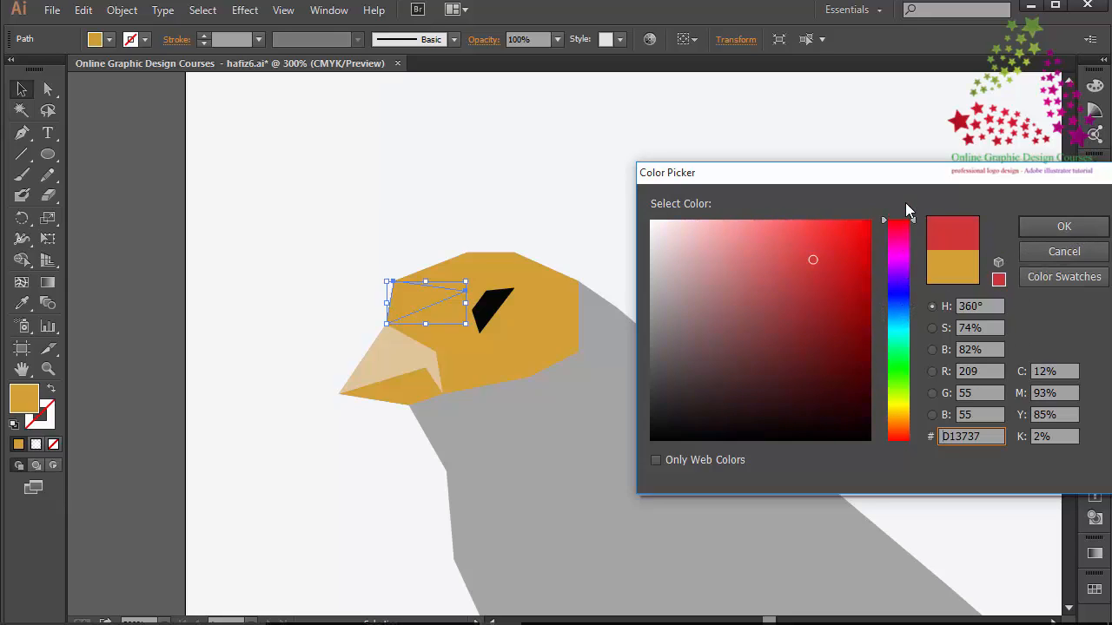
click(1034, 225)
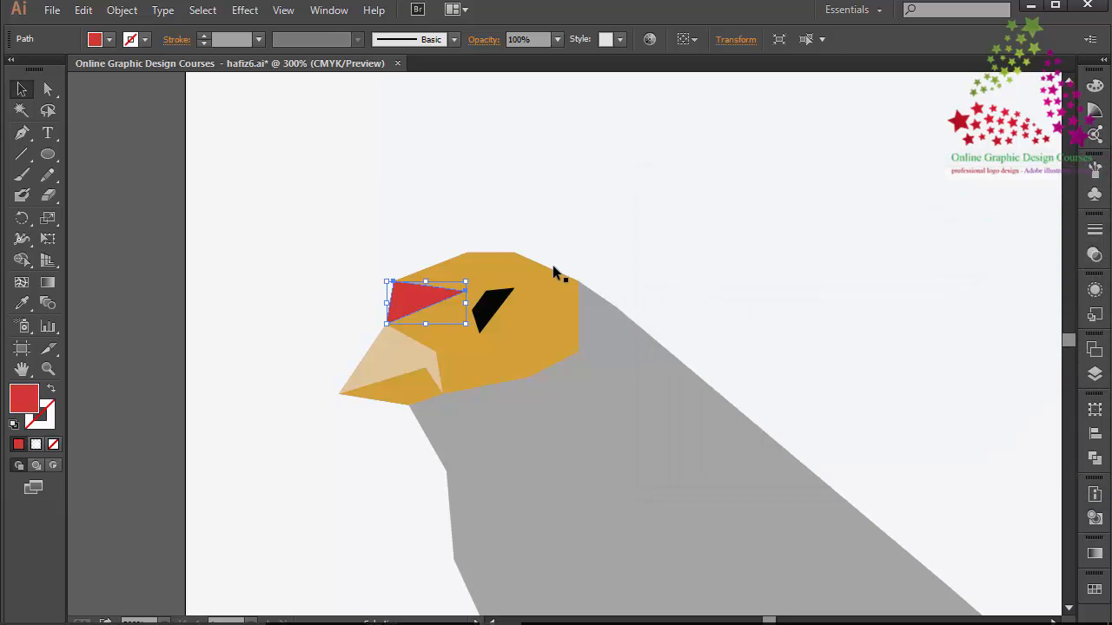
Recolour the upper forehead facet, just above the red one, with the brighter red fill #EF3737
click(459, 273)
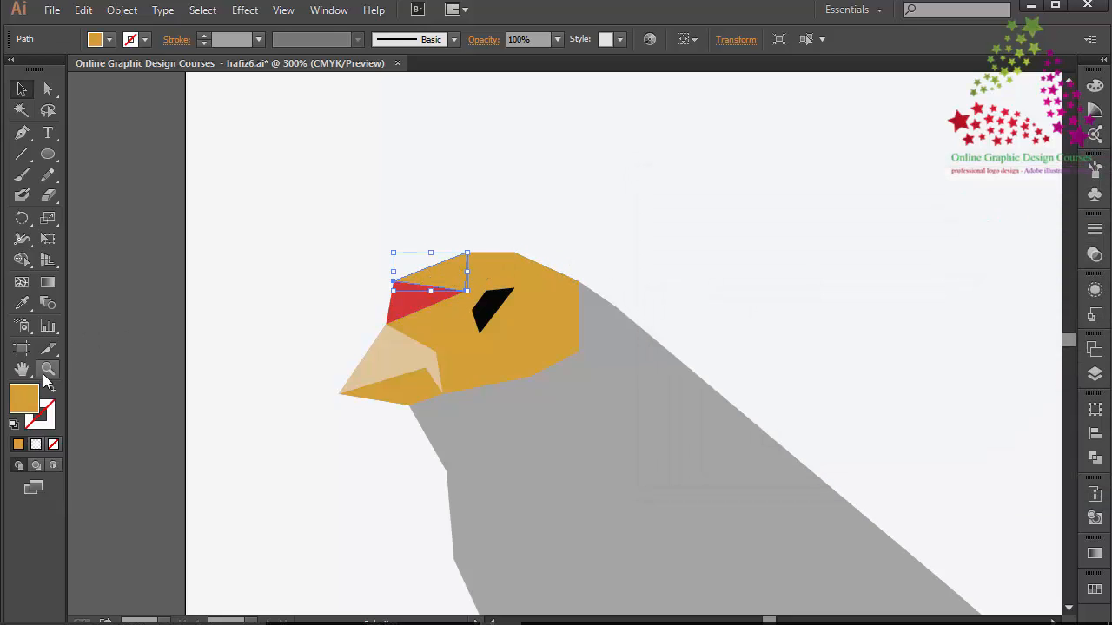
double_click(33, 398)
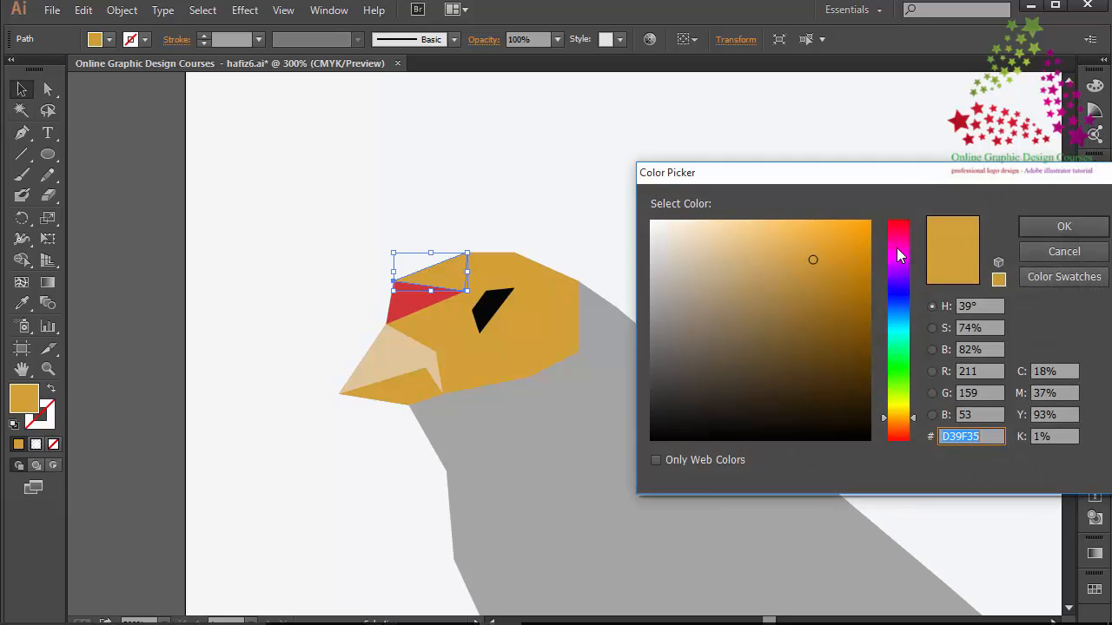
drag(900, 253, 904, 186)
click(812, 240)
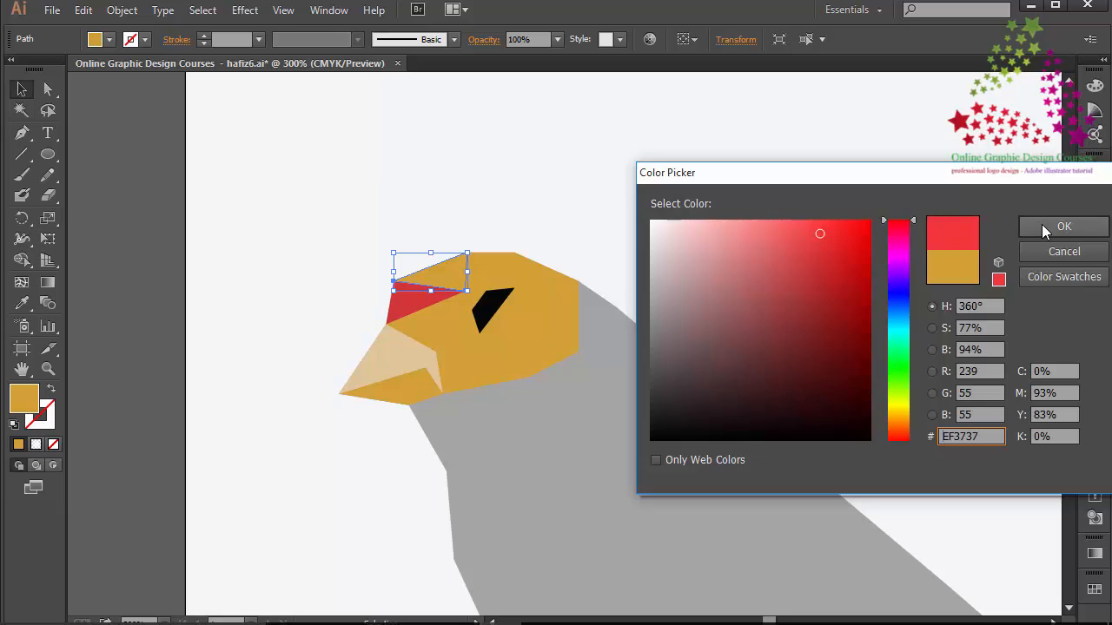
click(1043, 225)
Recolour the triangular facet at the top of the crown with the light red fill #F97A7A
click(491, 274)
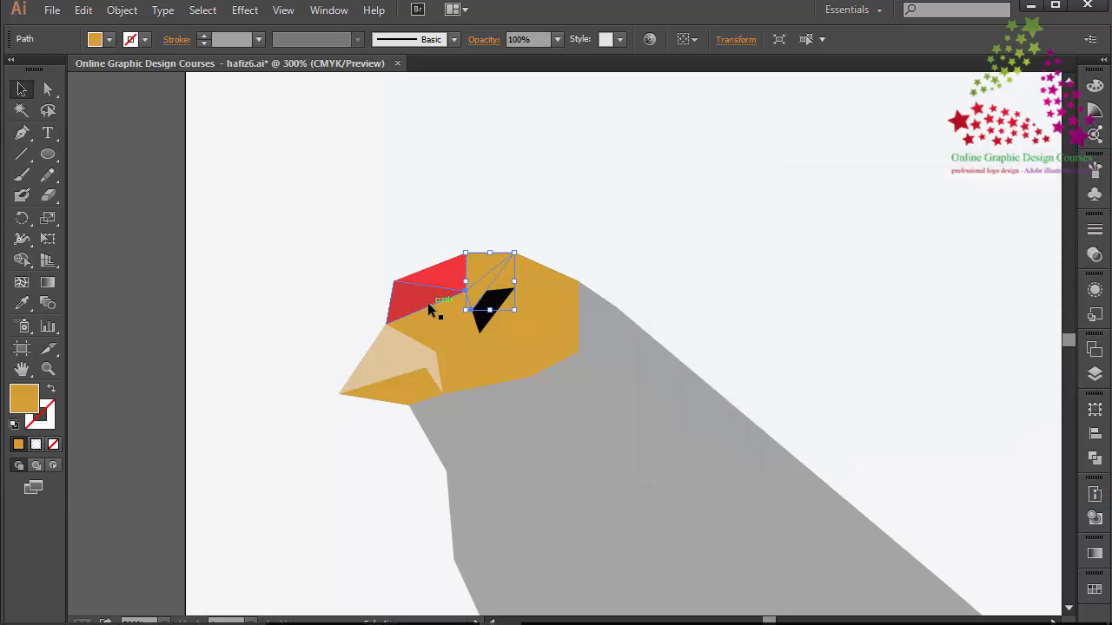
click(478, 264)
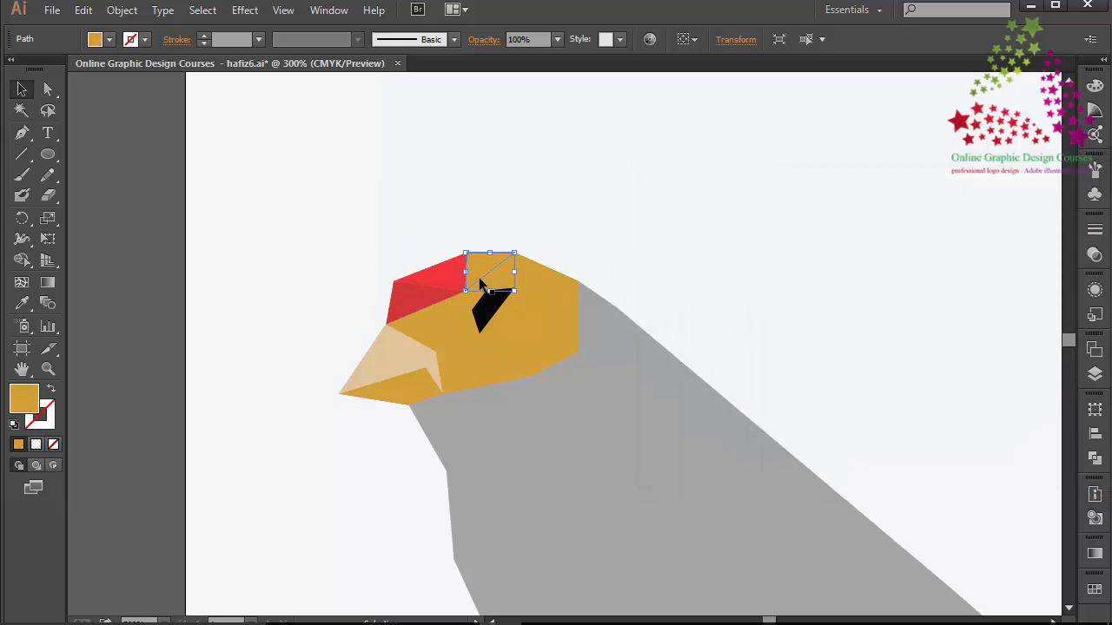
double_click(25, 399)
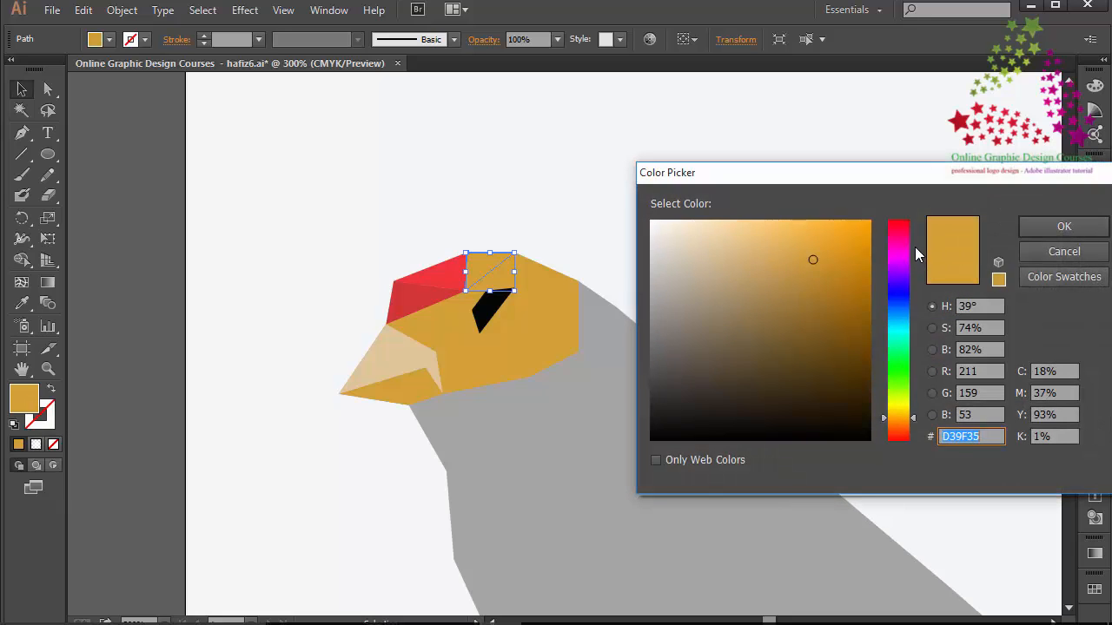
drag(915, 247, 909, 204)
drag(794, 222, 762, 226)
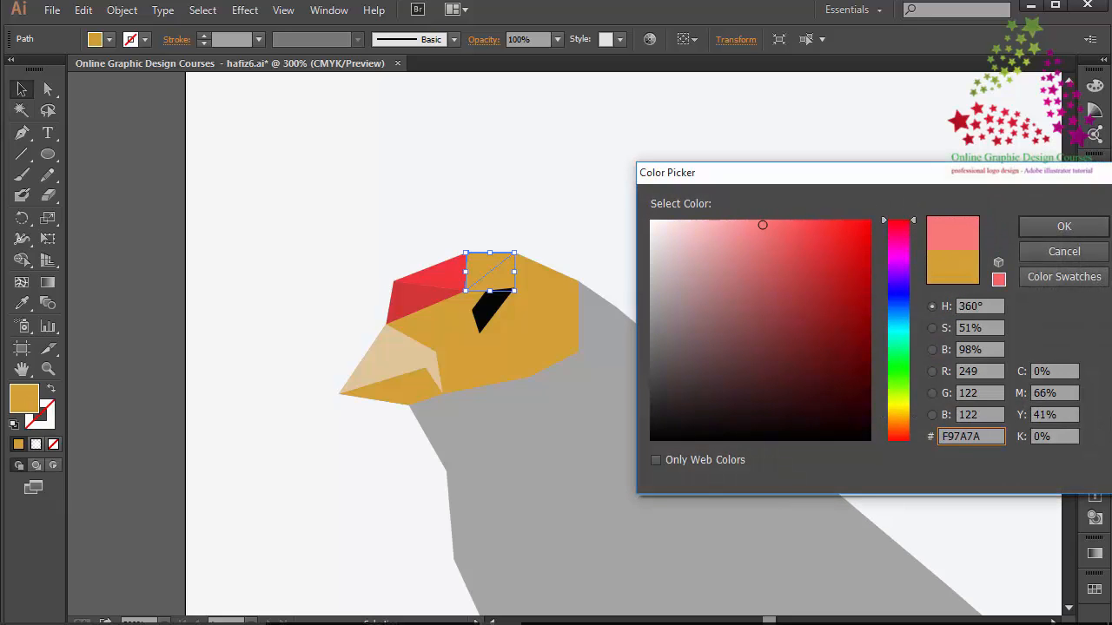
click(1064, 226)
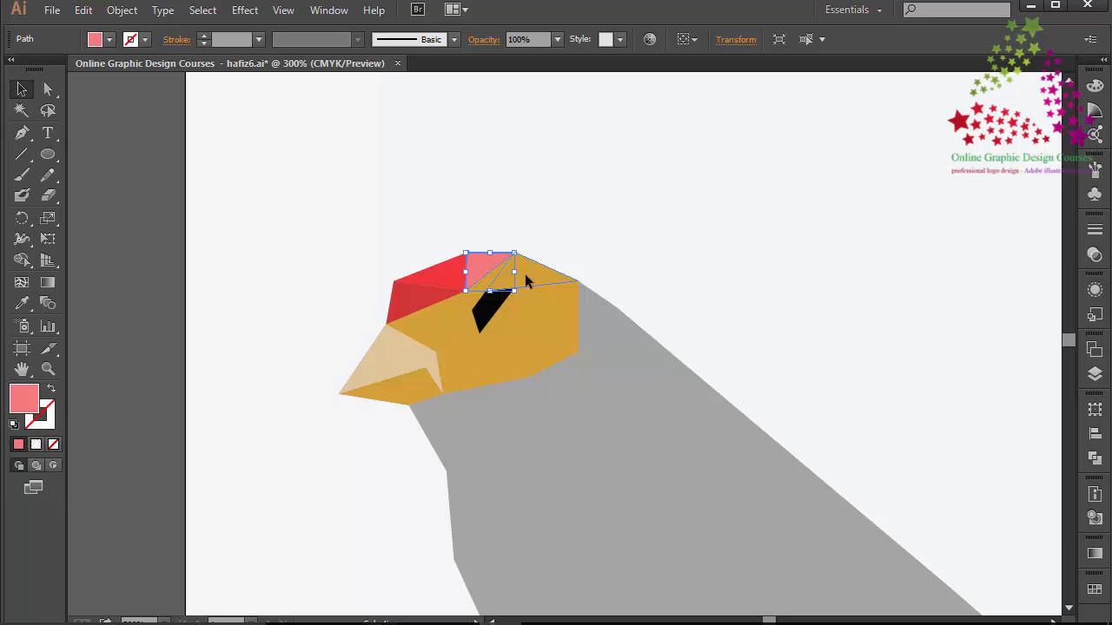
Recolour the rear crown facet with the pale red fill #FC8B8B and clear the selection
click(558, 270)
double_click(37, 403)
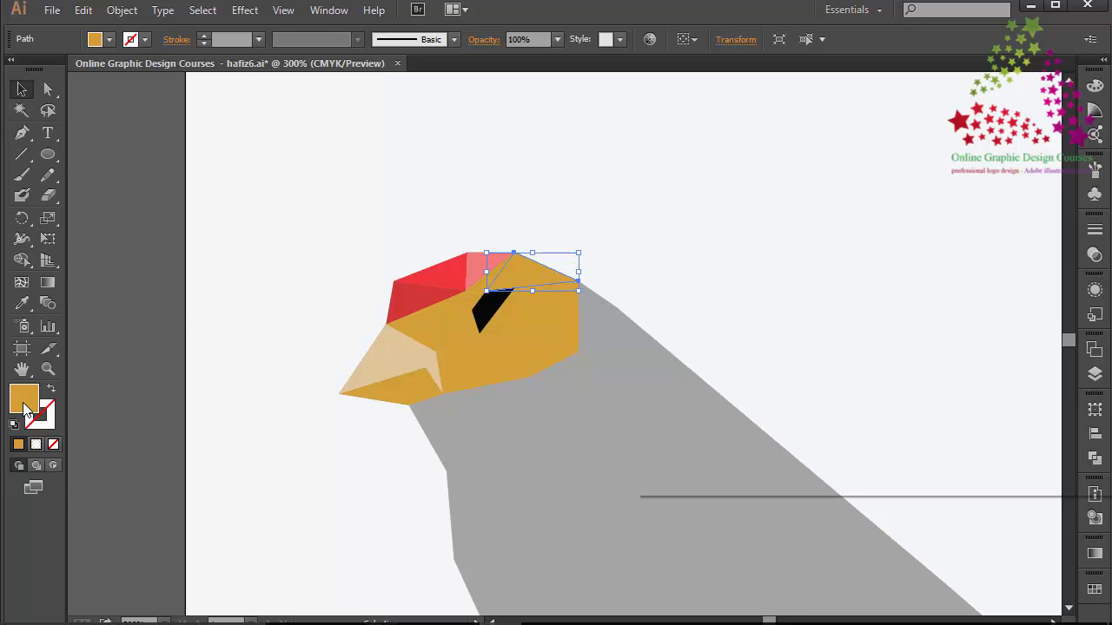
drag(902, 251, 902, 220)
drag(781, 248, 750, 220)
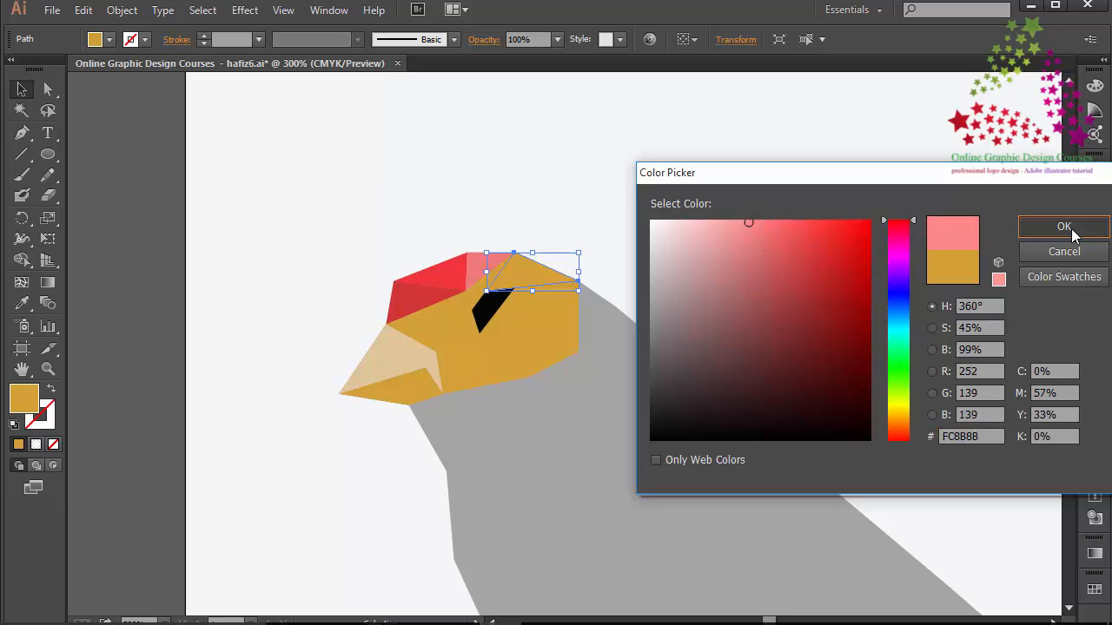
click(1034, 228)
click(762, 252)
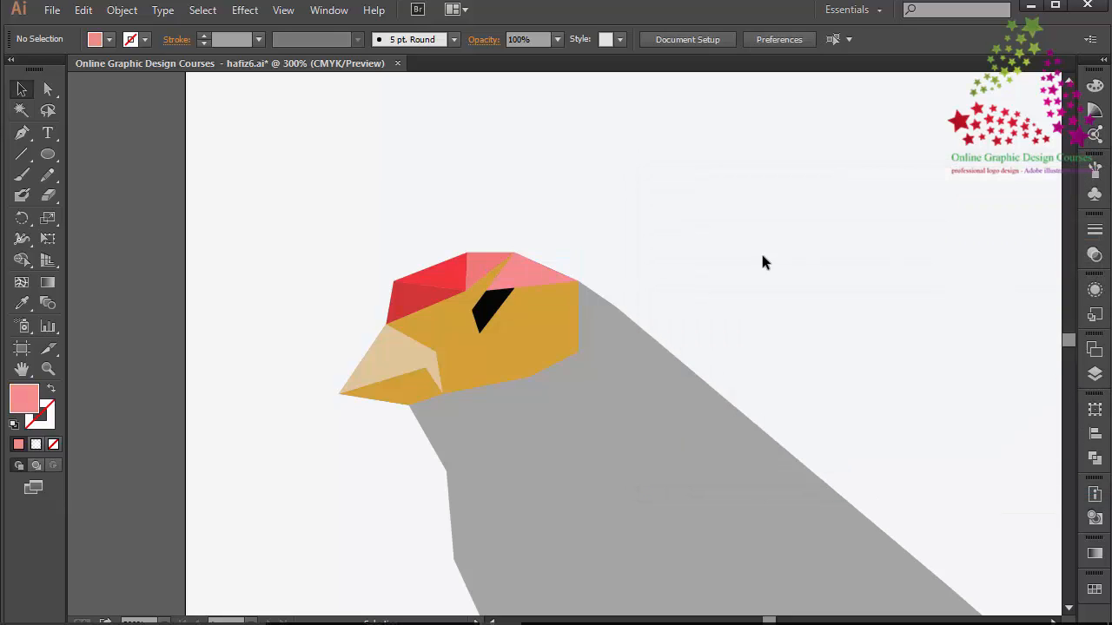
Recolour the narrow facet running from the crown down to the front of the eye with a saturated red, and clear the selection
click(522, 271)
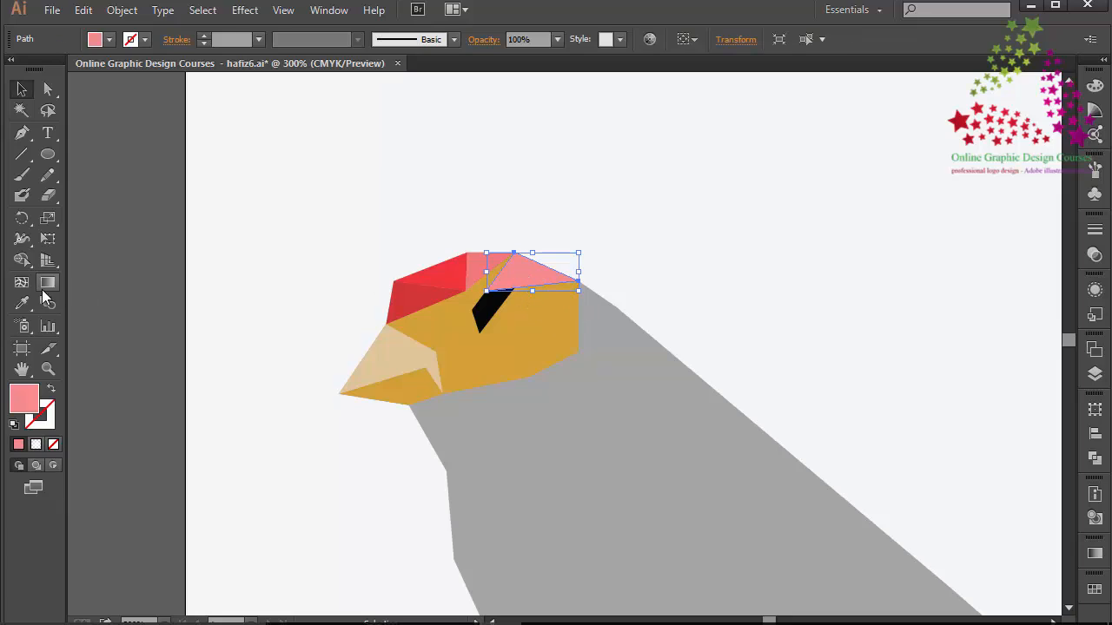
click(476, 293)
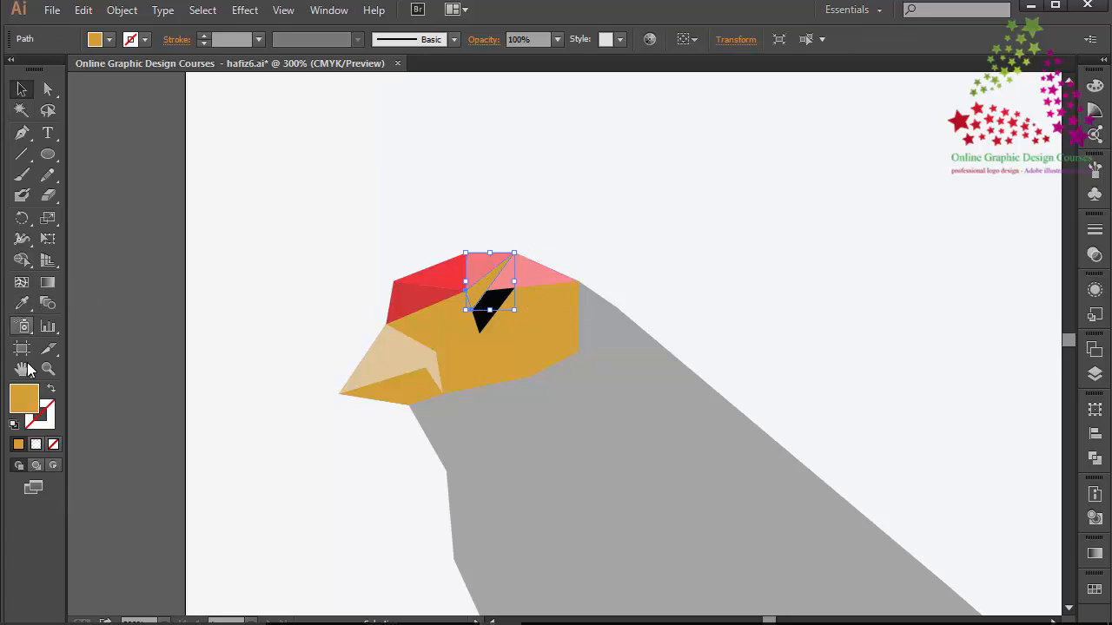
double_click(18, 408)
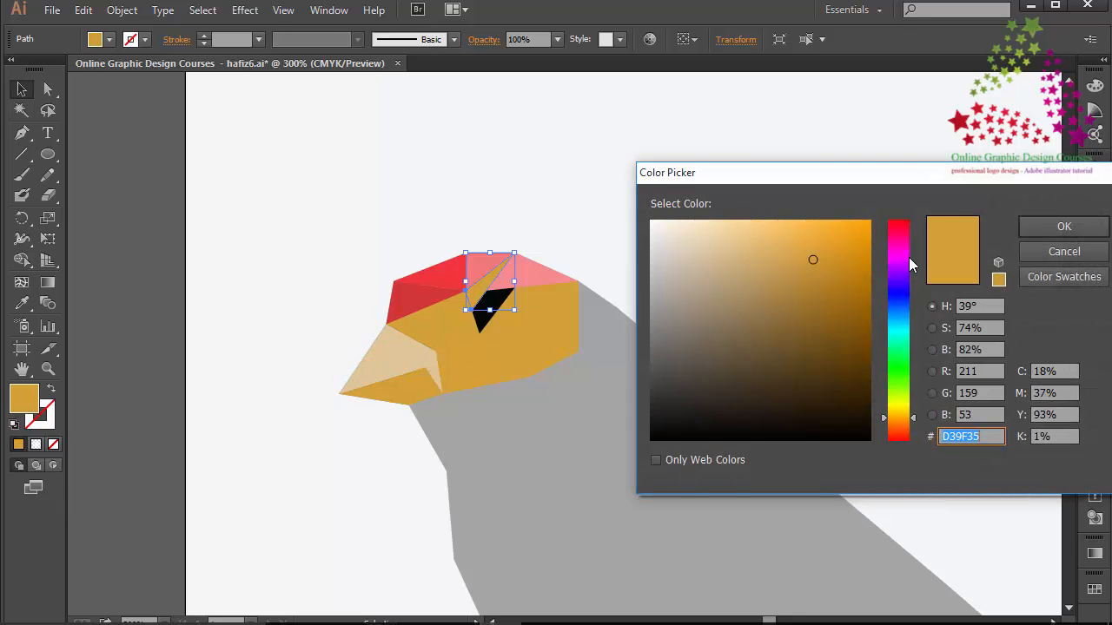
drag(910, 265, 897, 221)
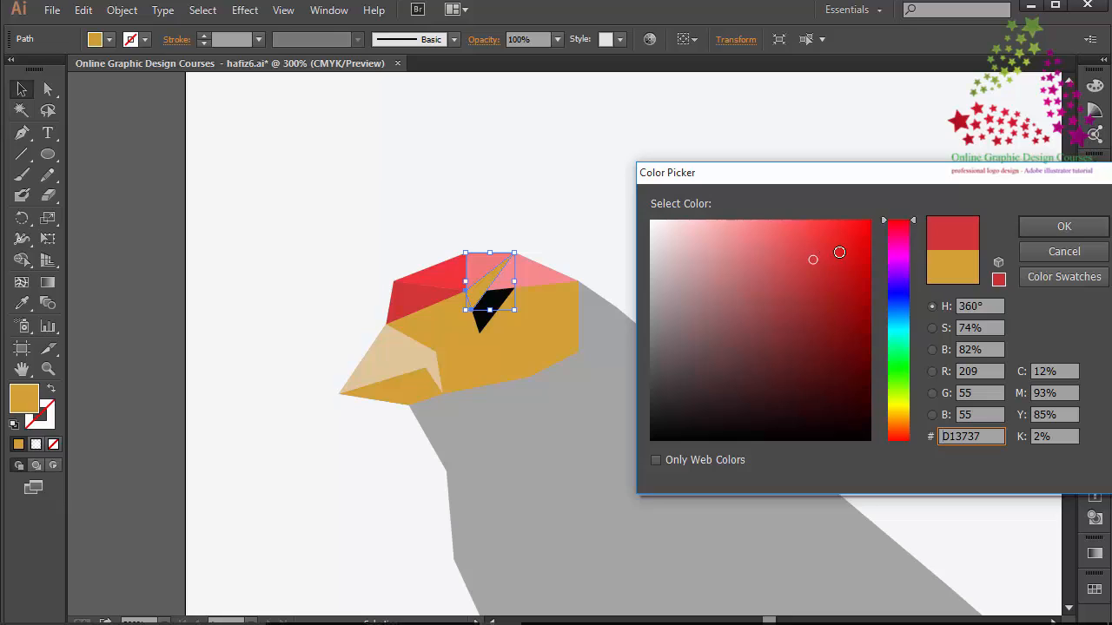
drag(839, 252, 845, 250)
click(1042, 222)
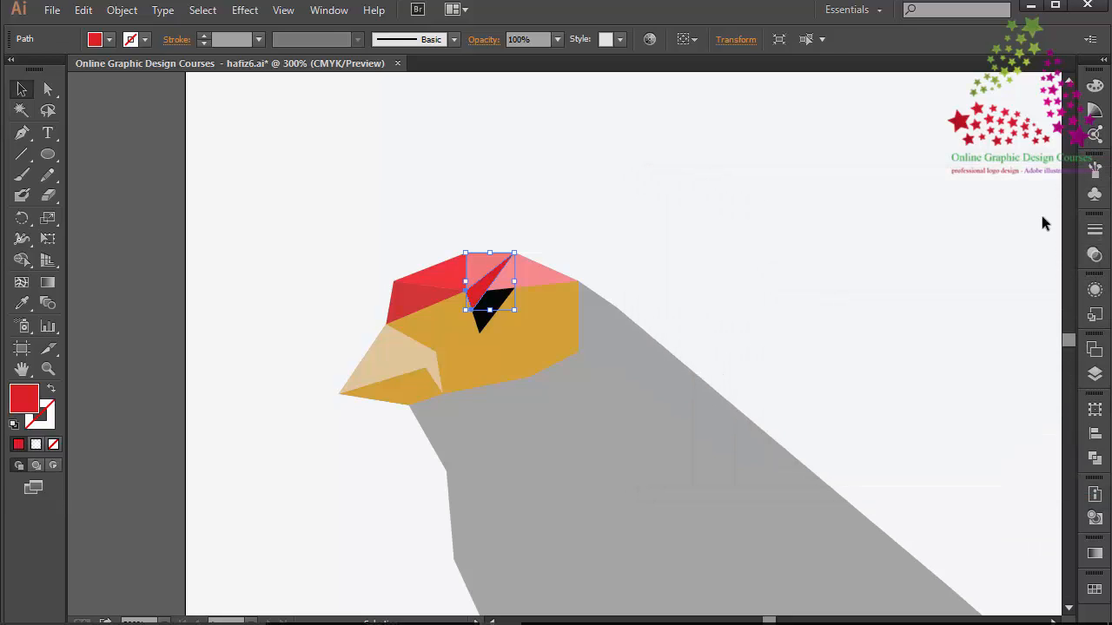
click(835, 231)
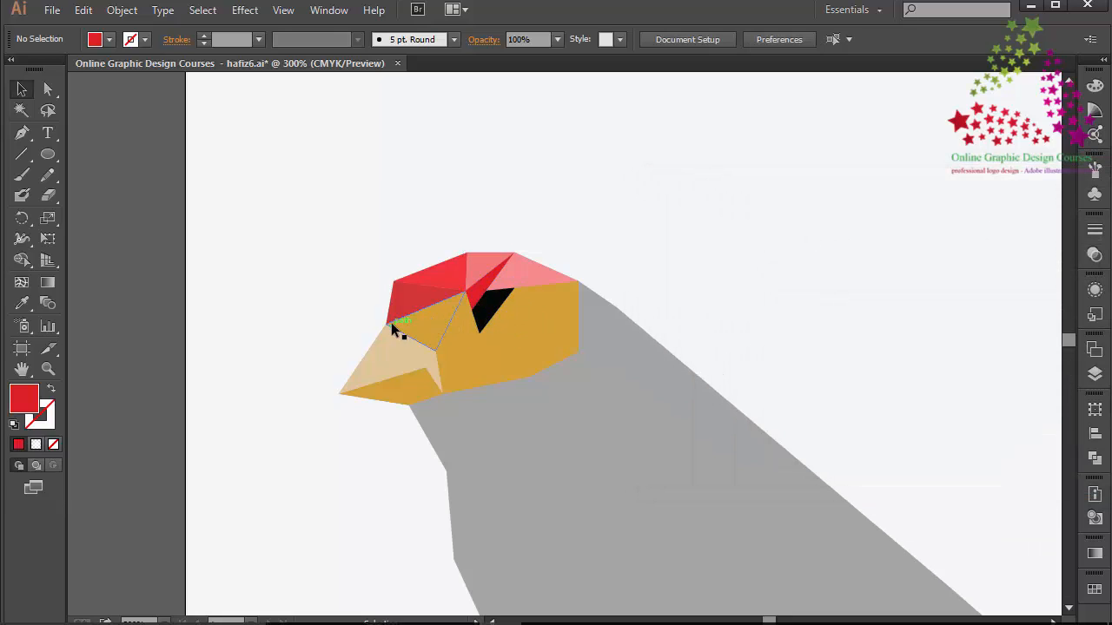
Copy the saturated red fill of the narrow facet beside the eye onto the rear crown facet with the Eyedropper
click(511, 285)
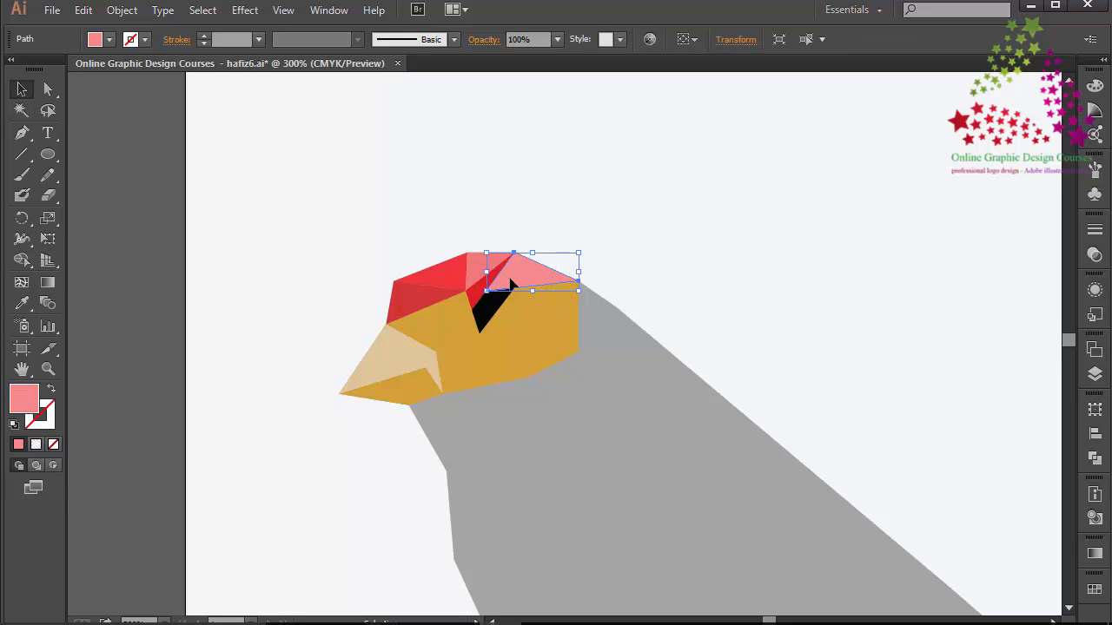
click(24, 304)
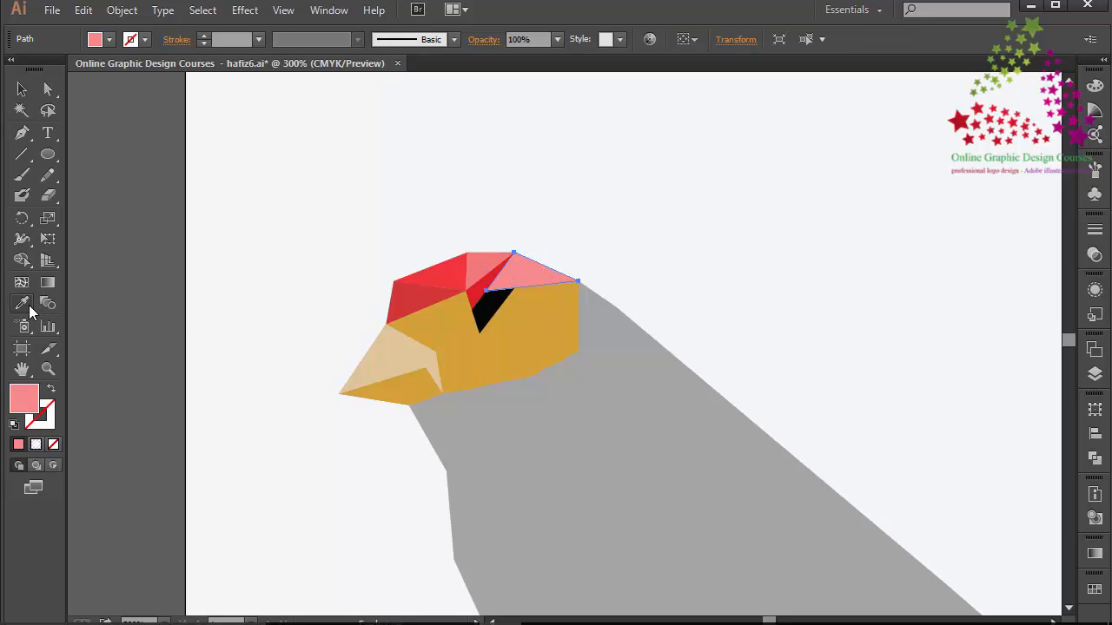
click(480, 280)
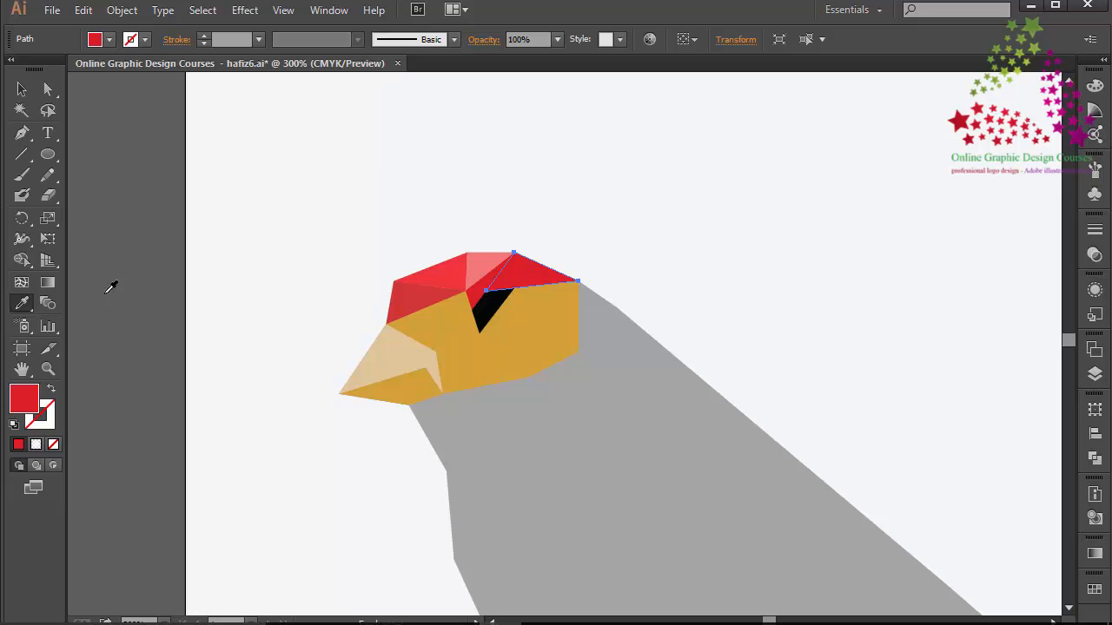
Select the rear crown facet together with the narrow facet beside the eye and give both a lighter pinkish-red fill
click(21, 89)
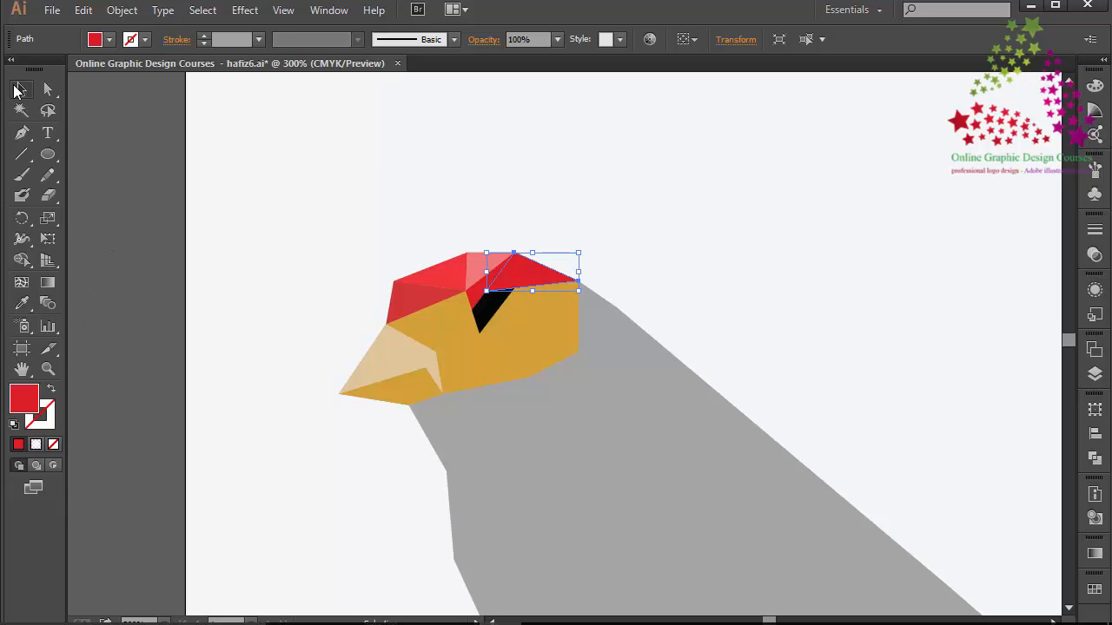
shift+click(477, 299)
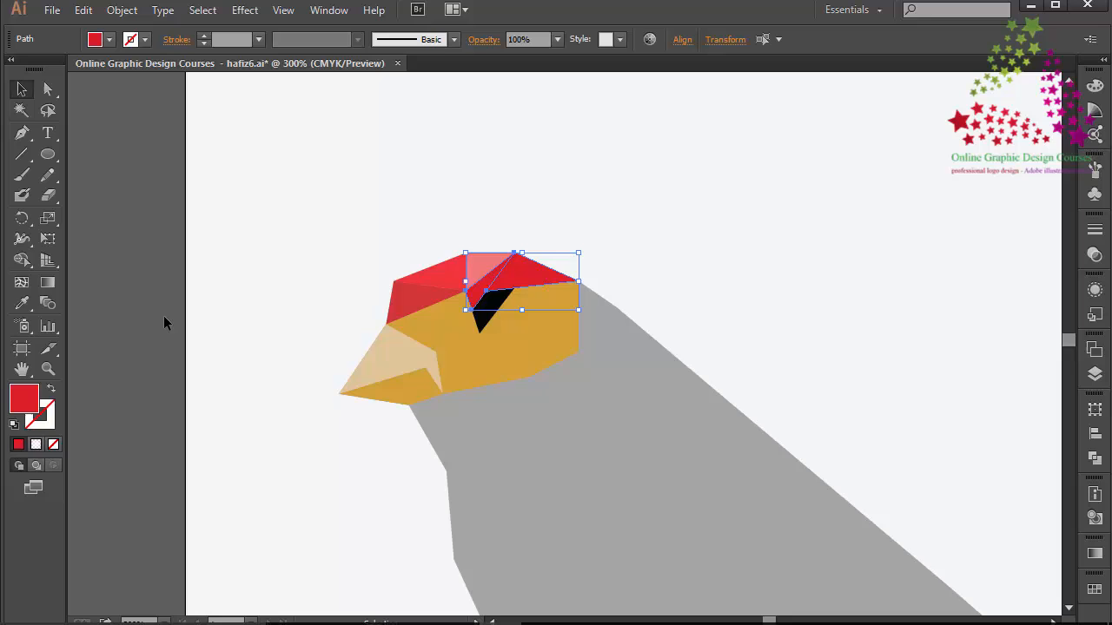
double_click(27, 405)
drag(799, 224, 784, 221)
click(1061, 228)
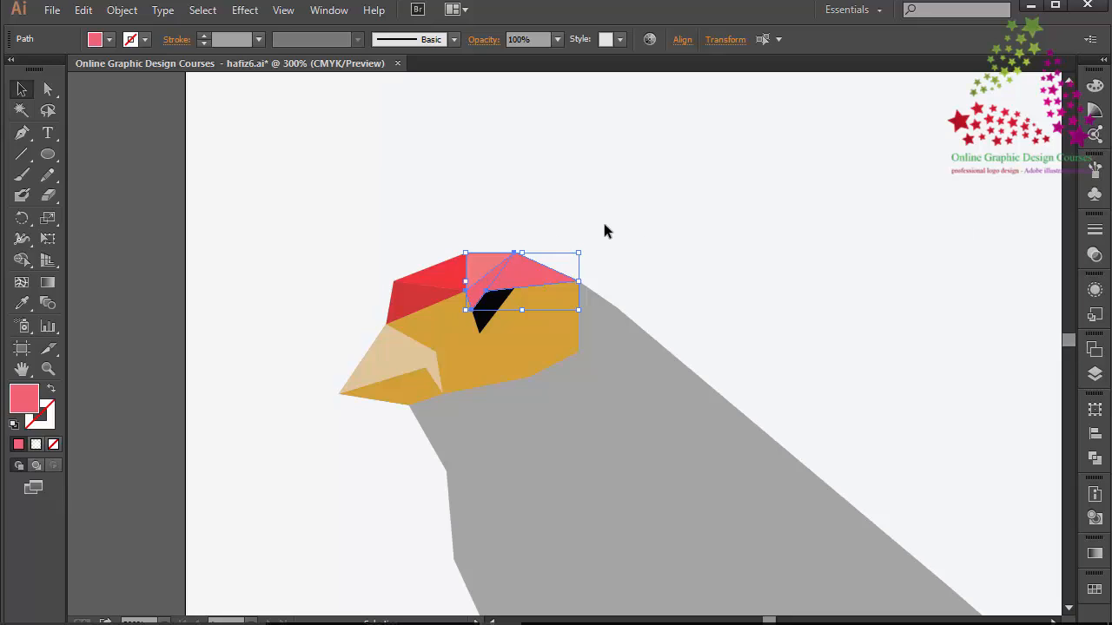
Recolour the upper forehead facet with the light red fill #FF6666 and clear the selection
click(483, 260)
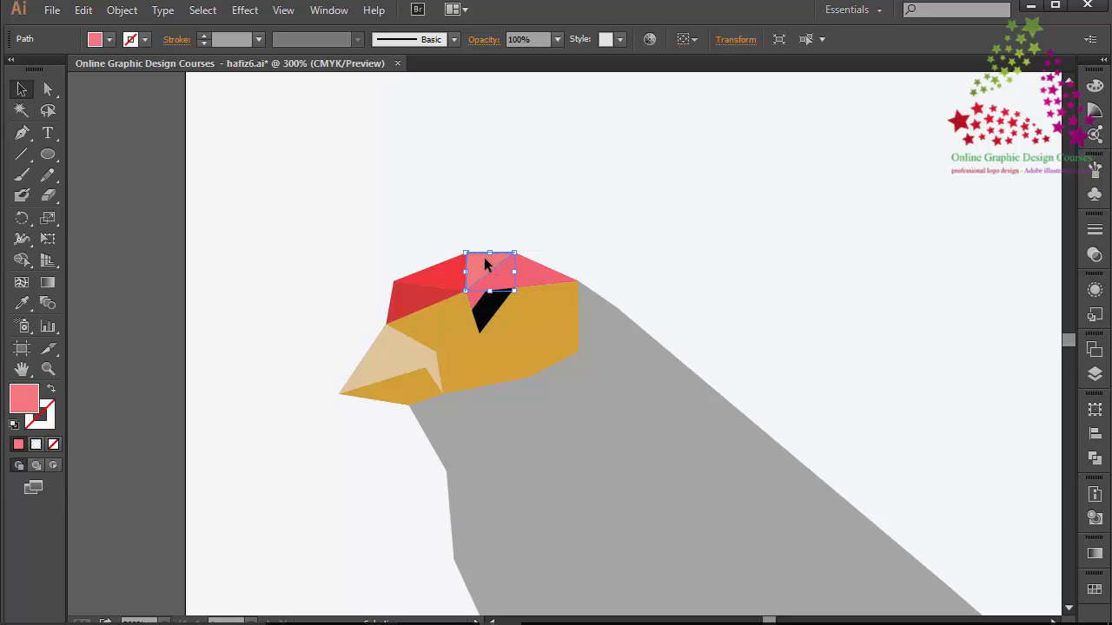
click(438, 276)
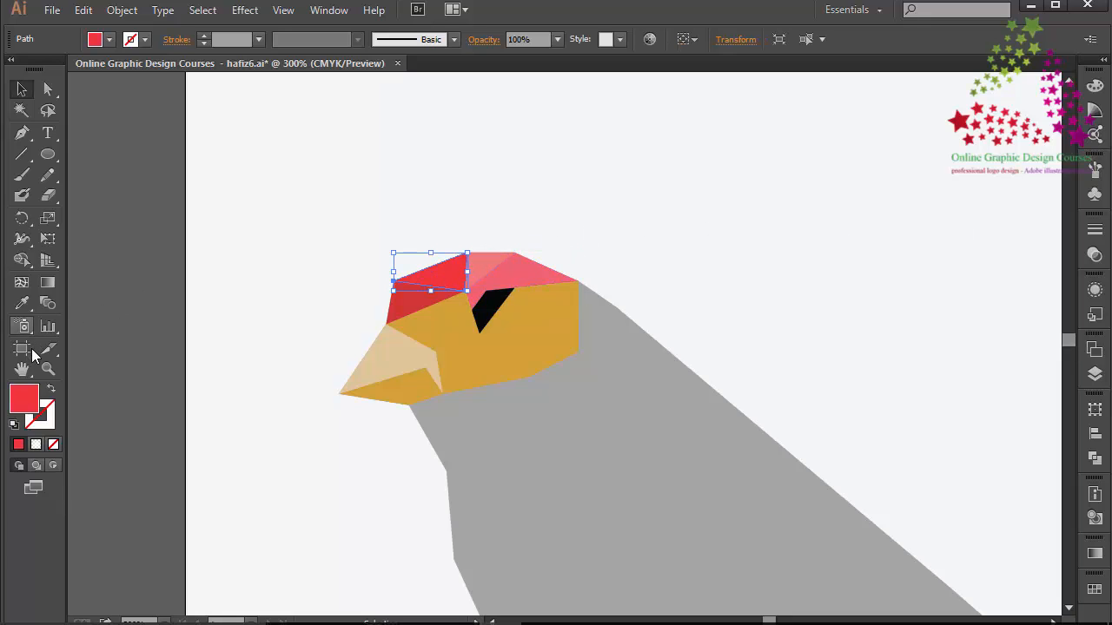
double_click(33, 396)
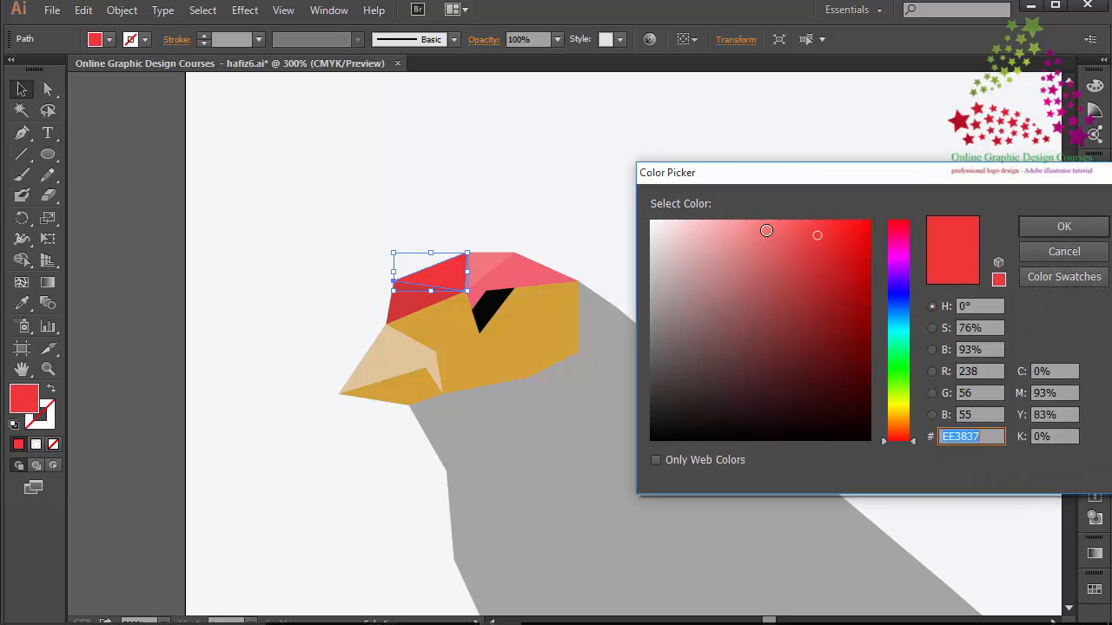
drag(766, 230, 783, 215)
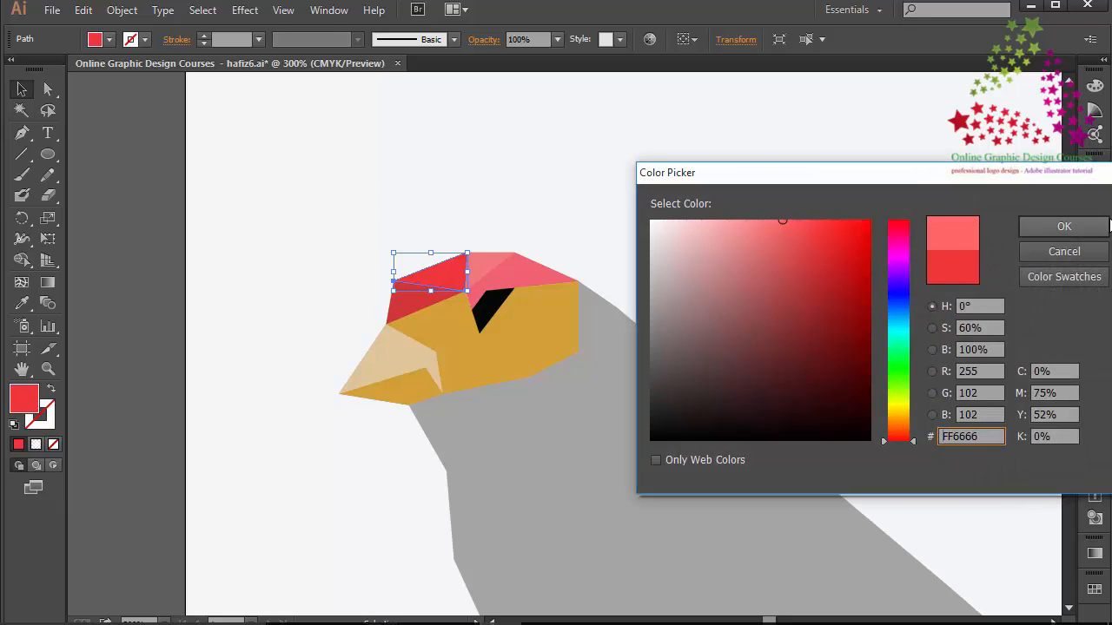
click(1064, 225)
click(698, 203)
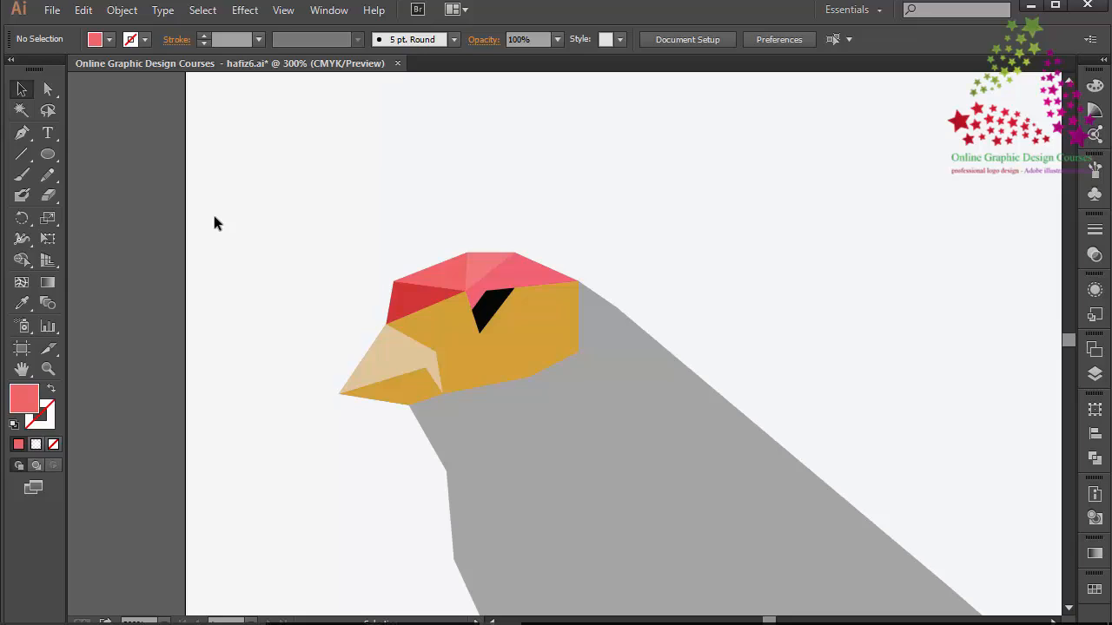
Recolour the facet directly above the beak, in front of the eye, with the red fill #D35050
click(437, 310)
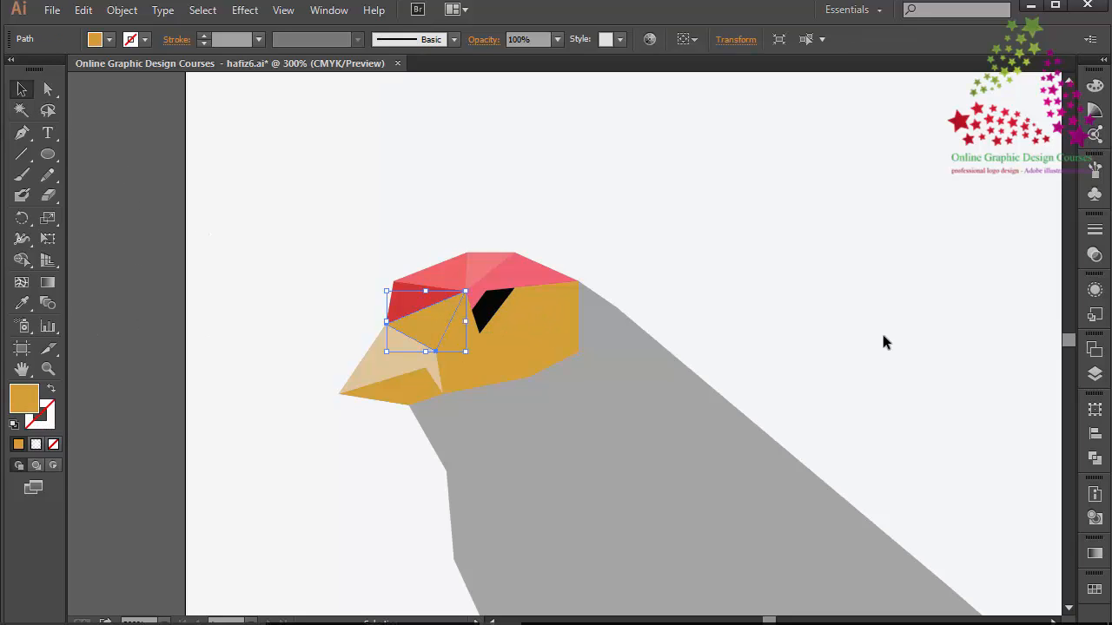
double_click(29, 398)
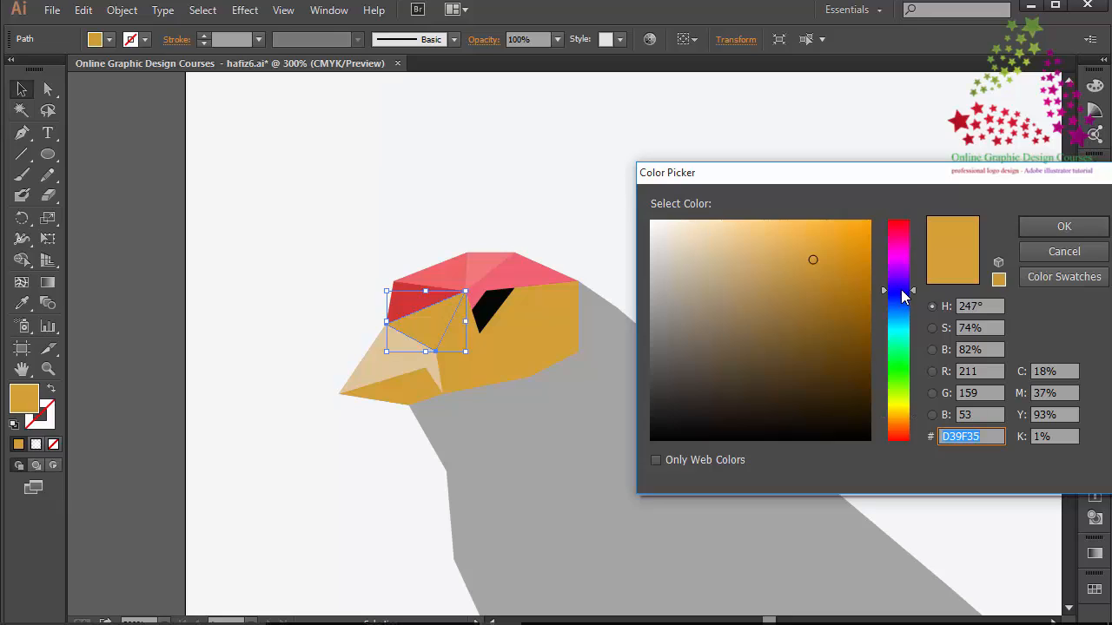
drag(901, 293, 911, 174)
click(774, 264)
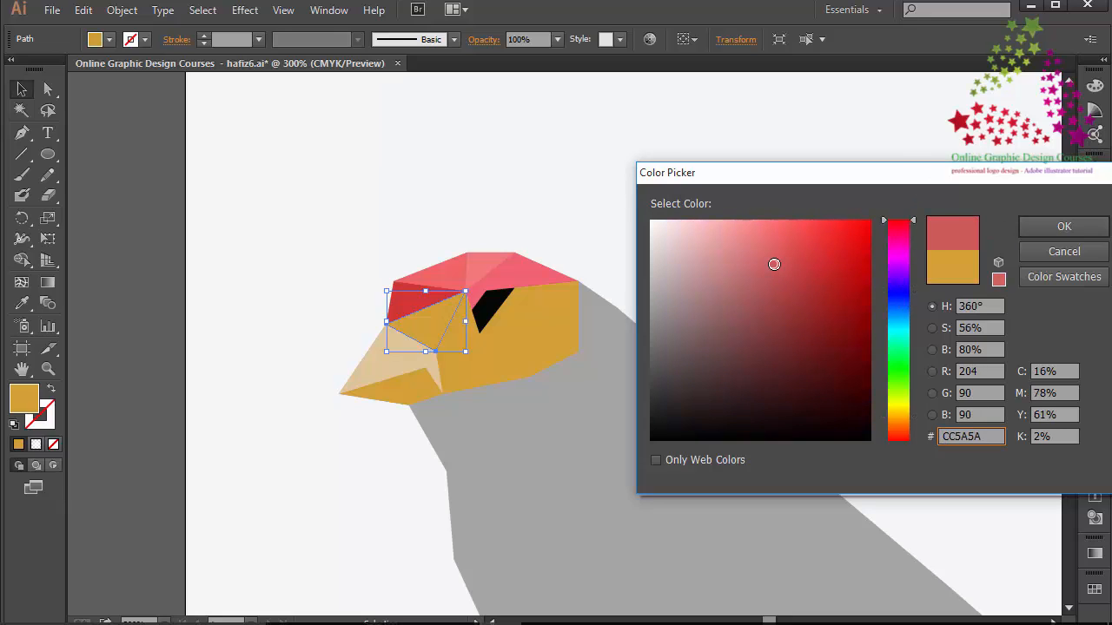
drag(774, 262, 785, 255)
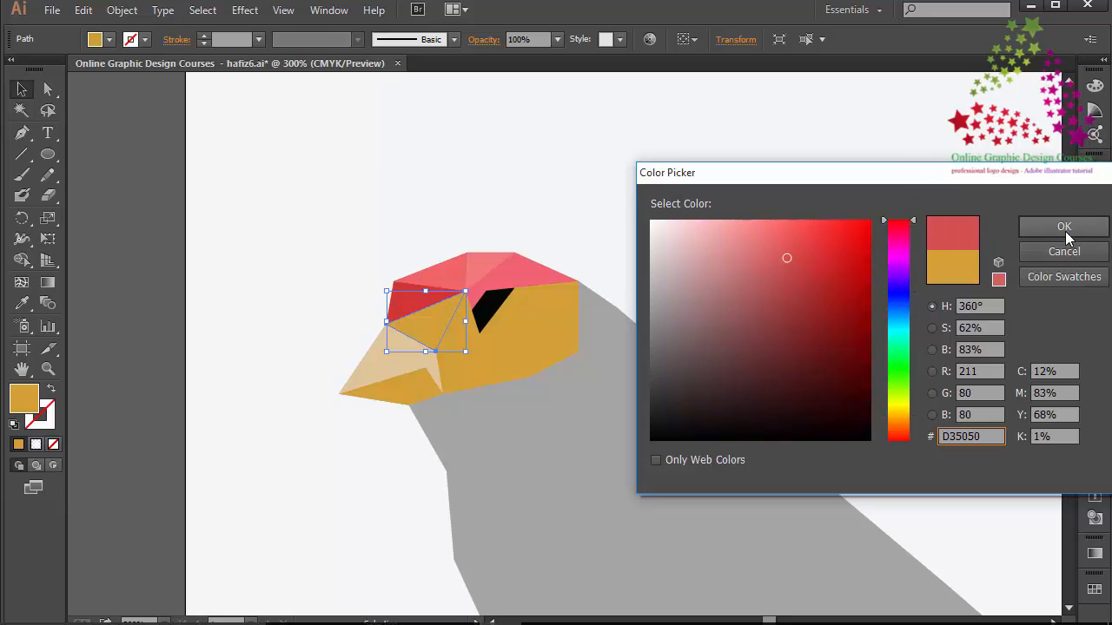
click(1034, 229)
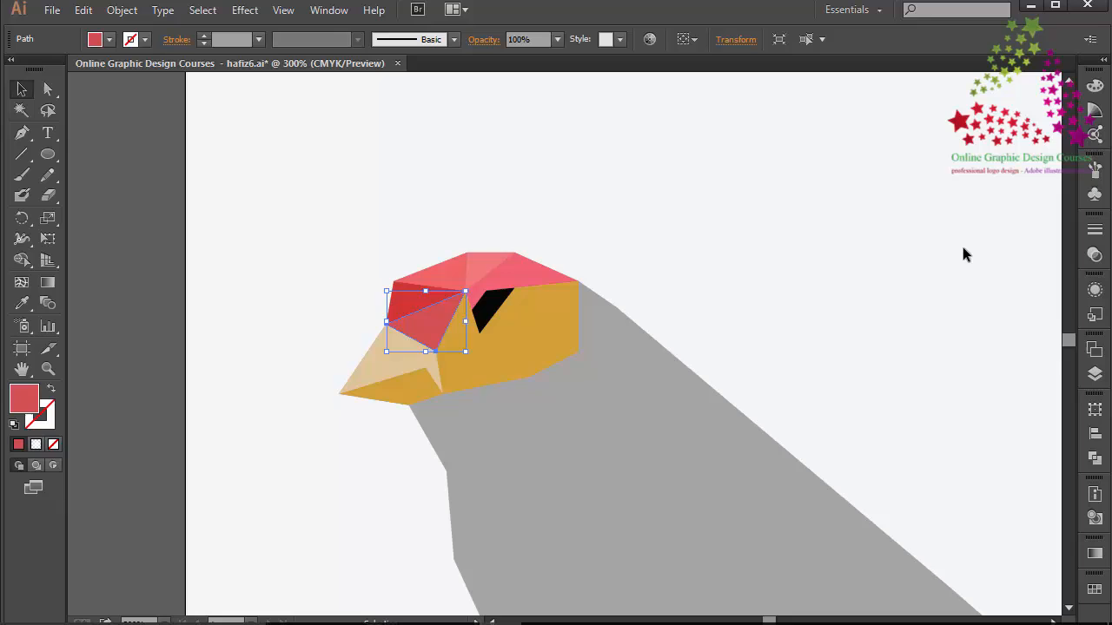
Recolour the narrow facet touching the front edge of the eye with the magenta fill #D13793 and clear the selection
click(460, 337)
double_click(23, 399)
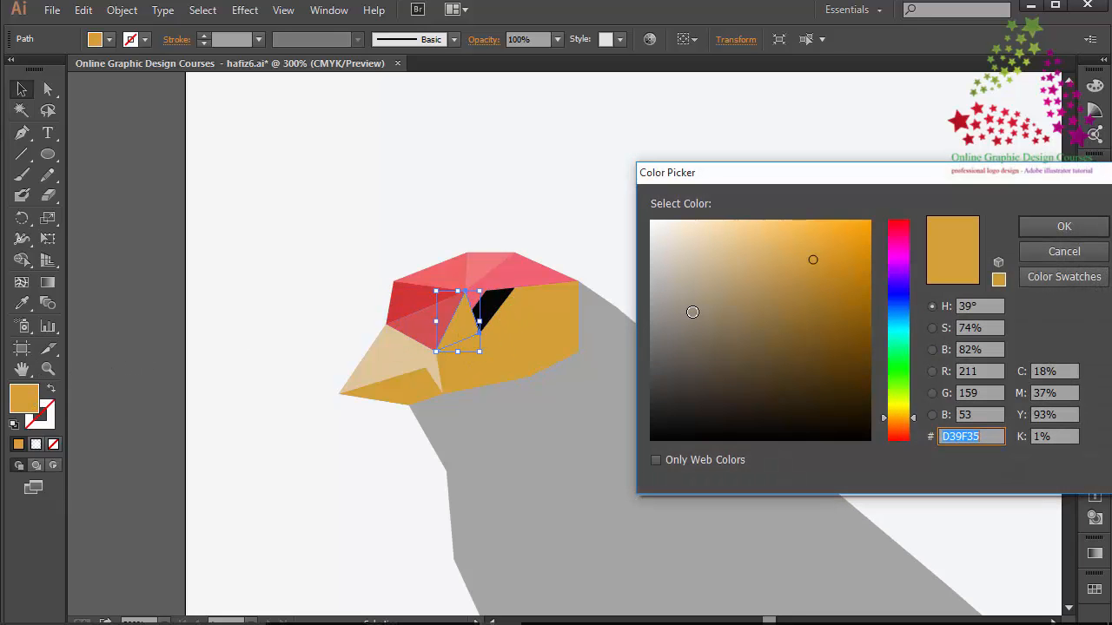
click(895, 253)
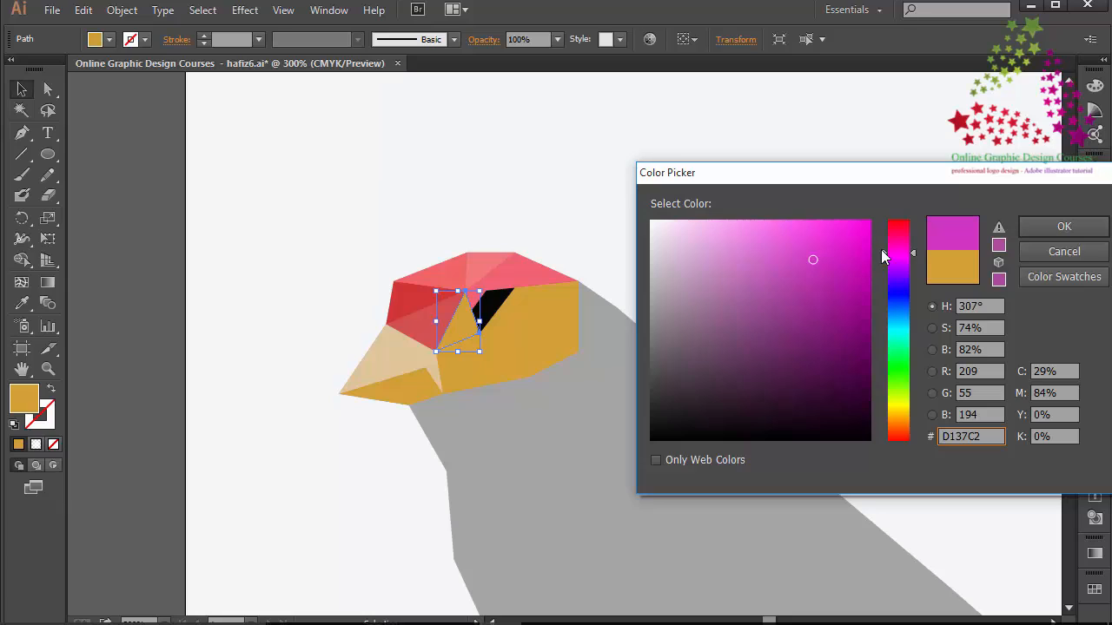
click(899, 239)
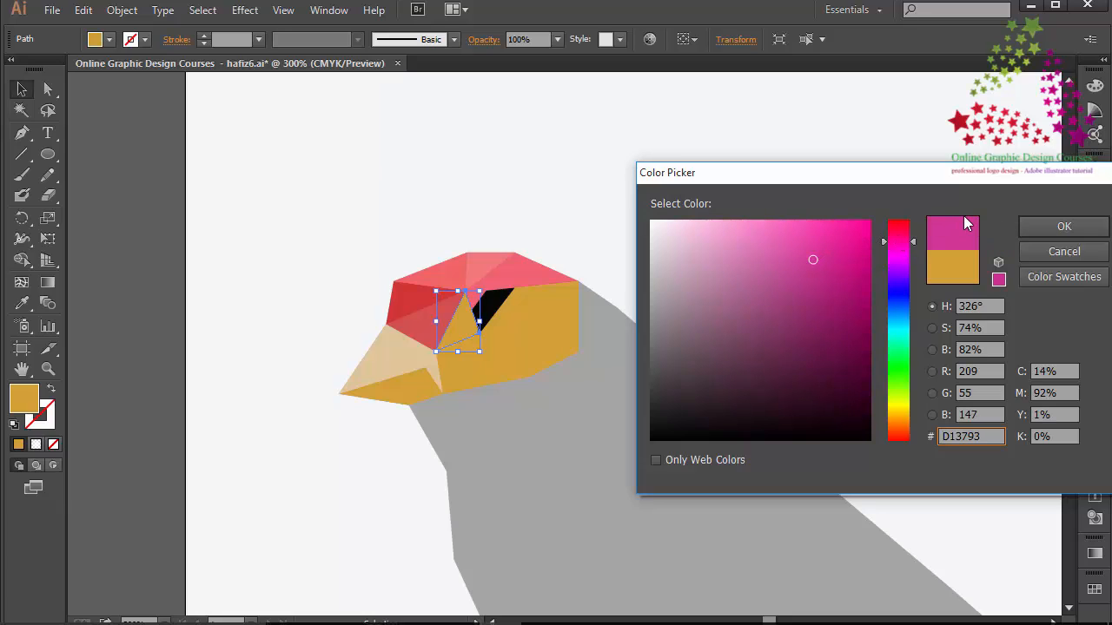
click(1034, 225)
click(677, 296)
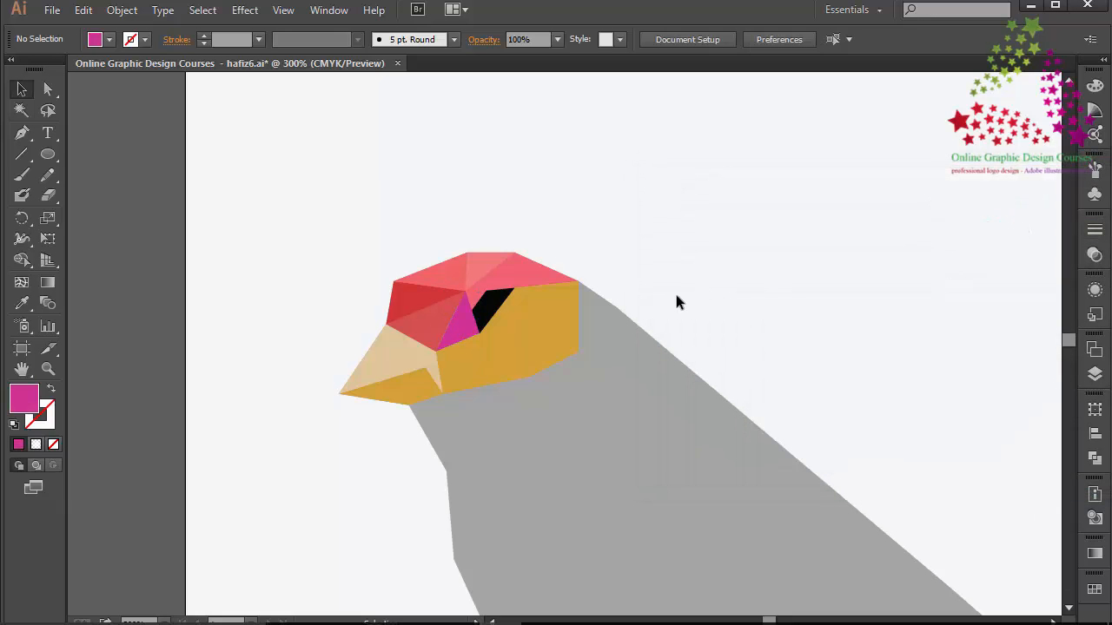
Recolour the cheek facet directly below the eye's lower tip with the hot pink fill #FF007A
click(461, 353)
click(492, 350)
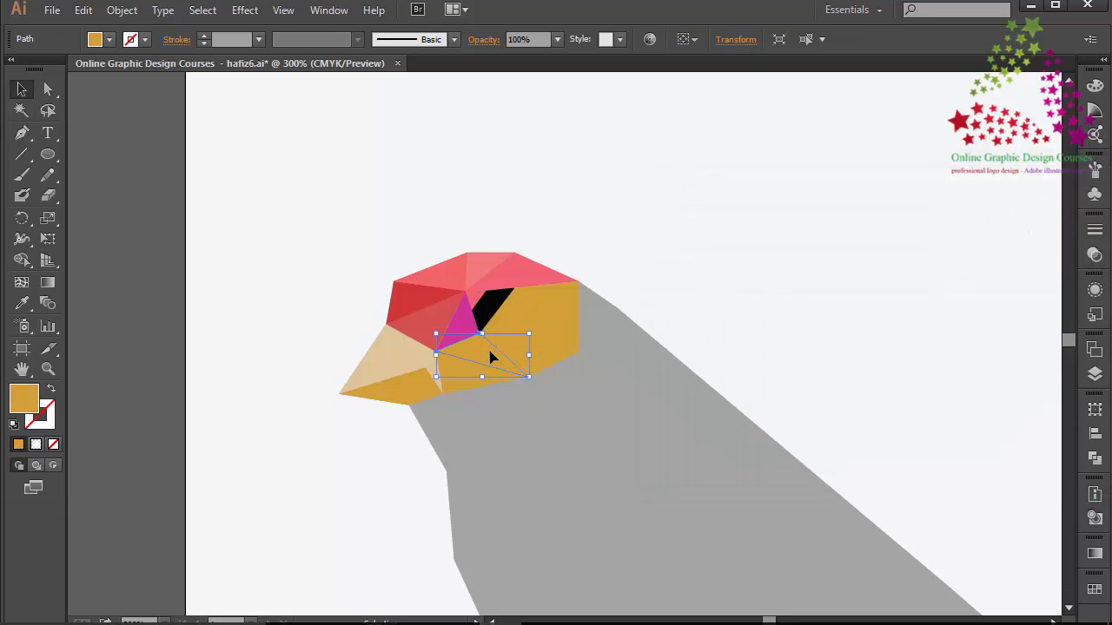
double_click(35, 396)
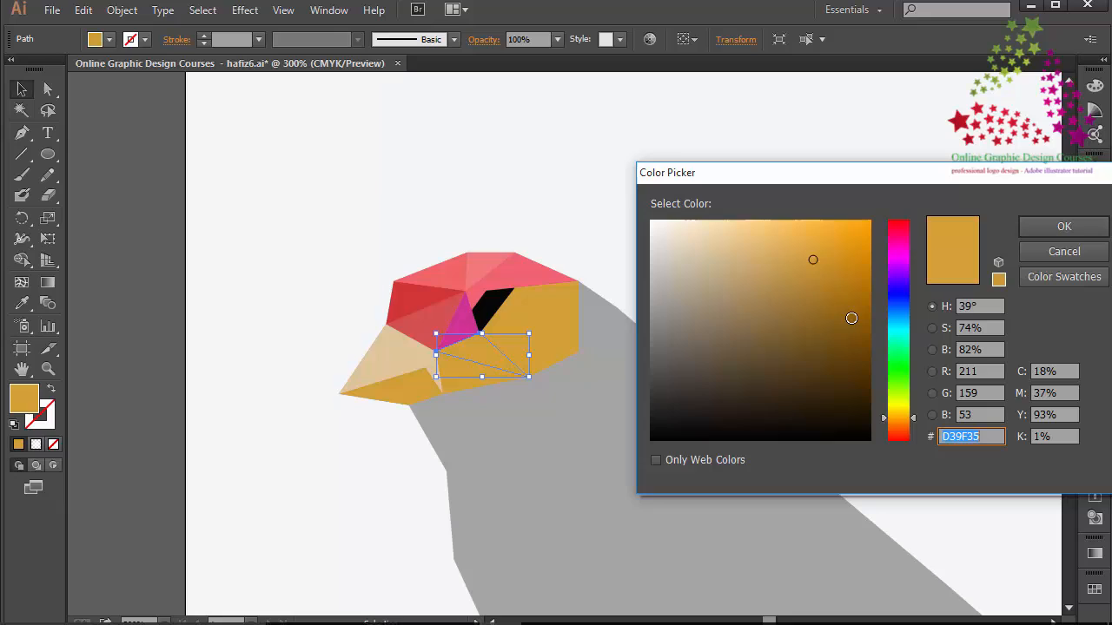
click(898, 252)
drag(898, 251, 873, 217)
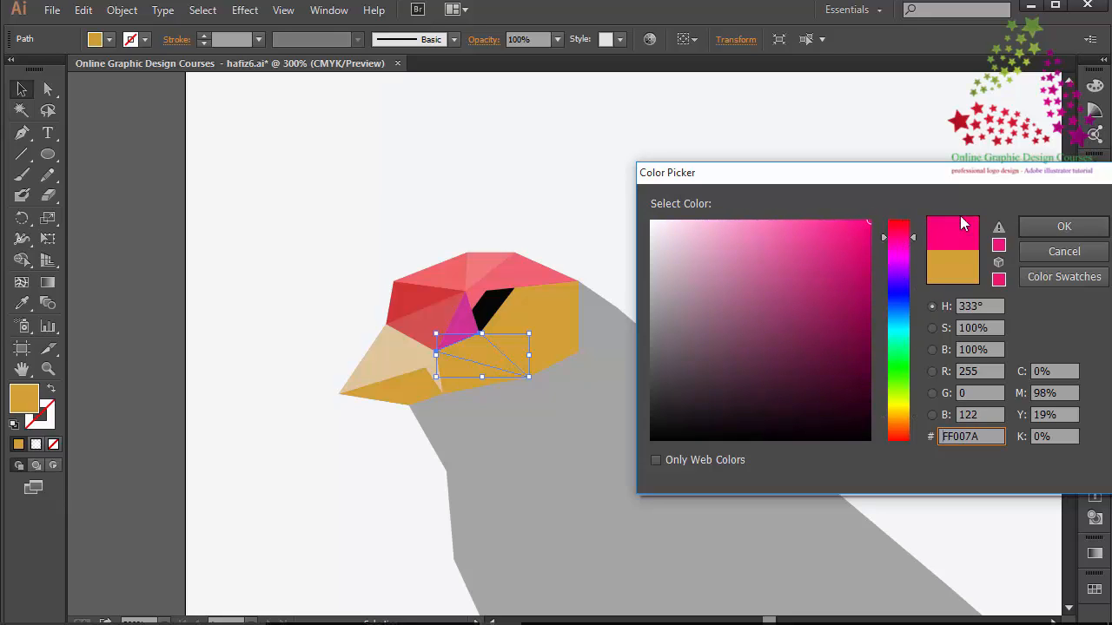
click(1043, 230)
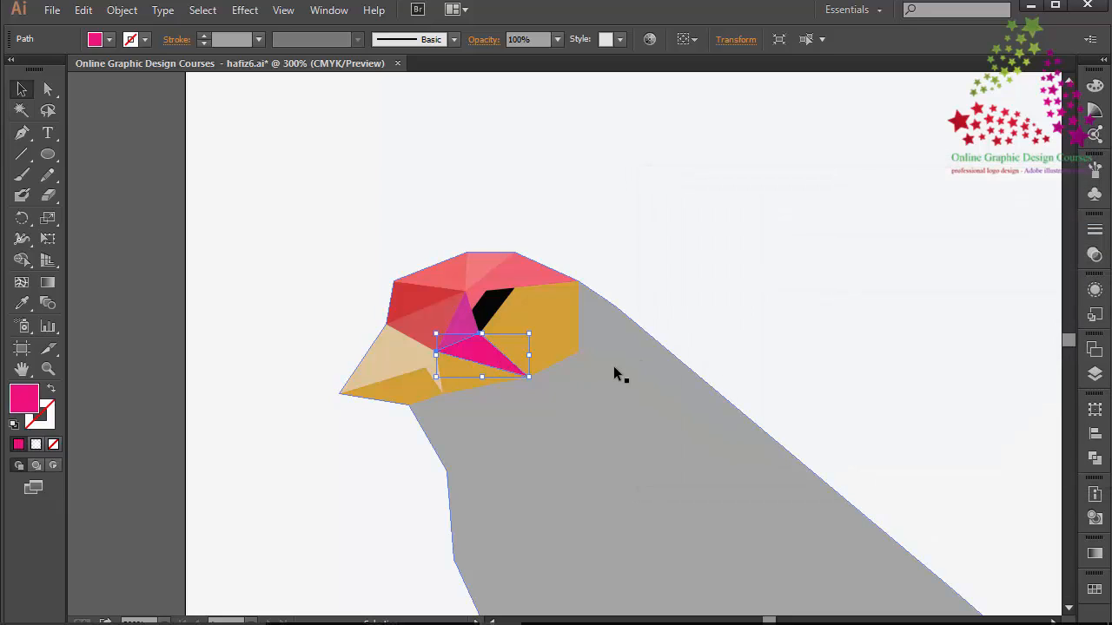
Recolour the triangular facet directly behind the eye with the light pink fill #FF57D4 and clear the selection
click(508, 333)
double_click(28, 401)
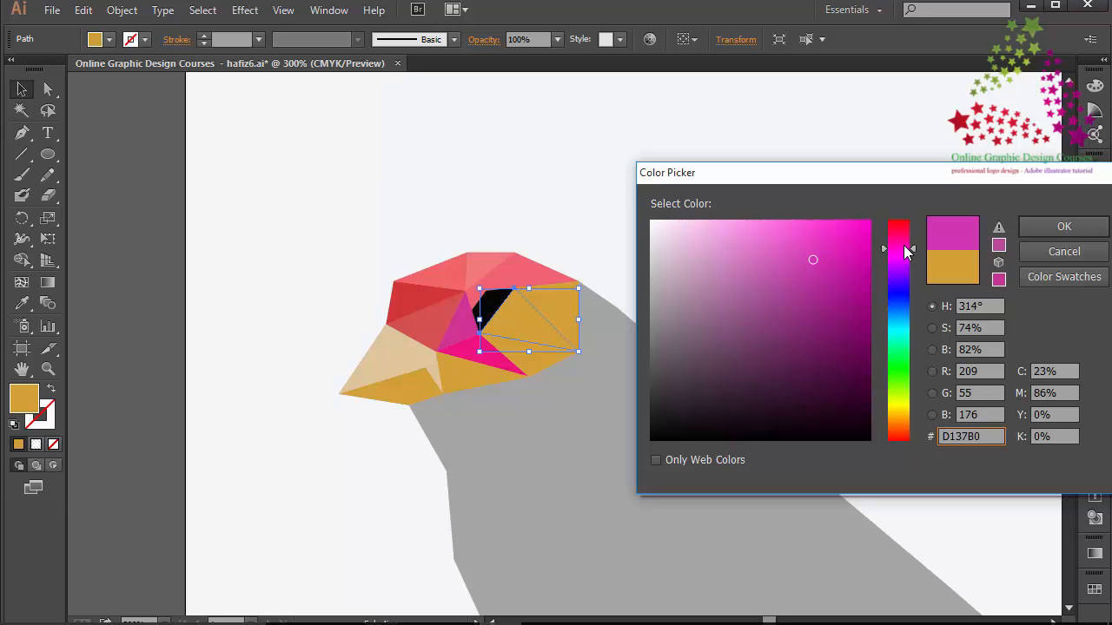
mouse_move(850, 237)
mouse_down()
mouse_move(867, 214)
mouse_move(796, 208)
mouse_up()
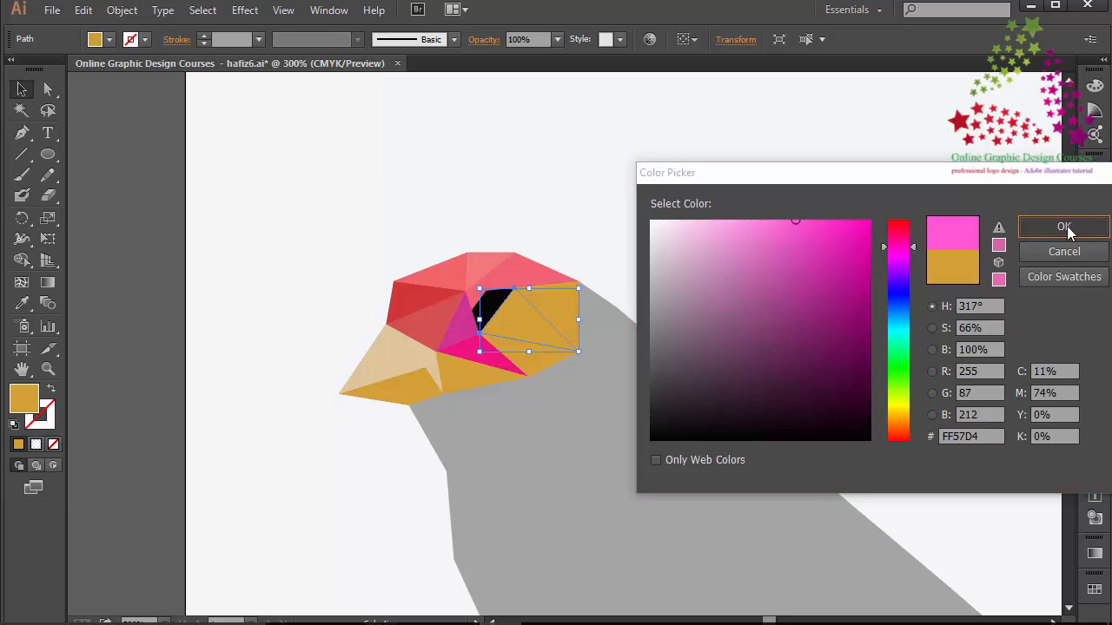
click(1063, 226)
click(802, 255)
Recolour the rearmost facet at the back of the head with the purple fill #D137C6
click(566, 309)
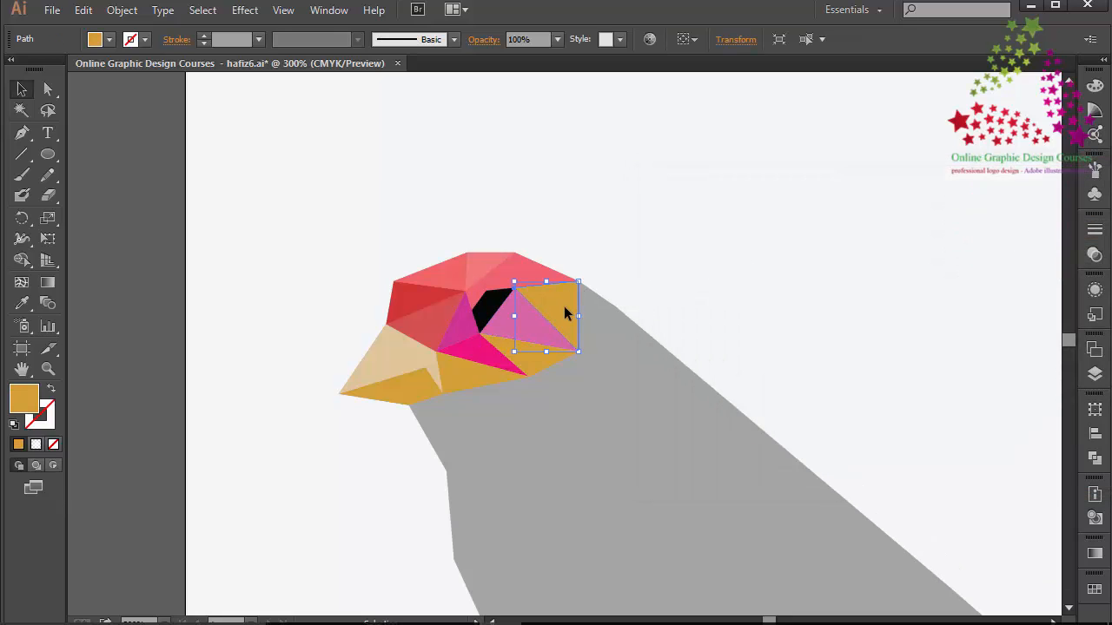
double_click(19, 401)
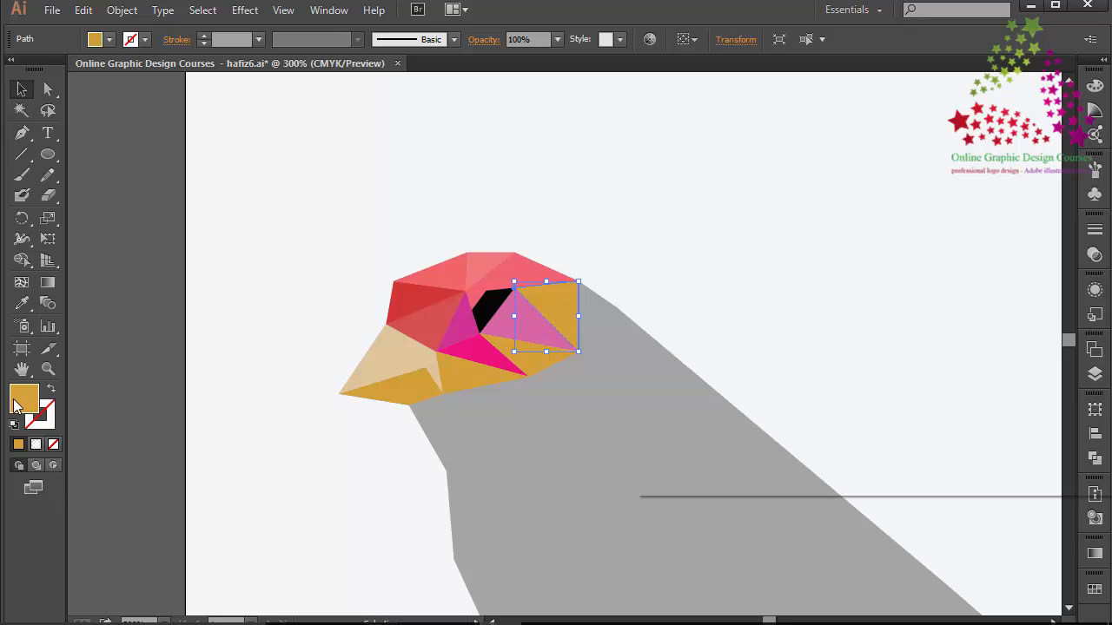
click(899, 253)
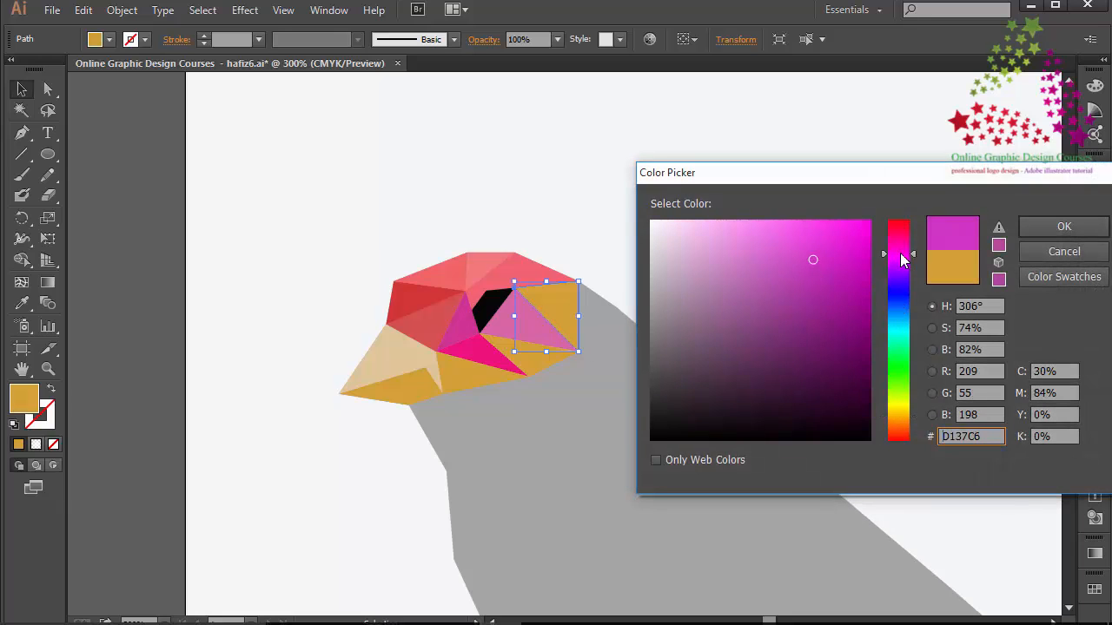
click(1032, 226)
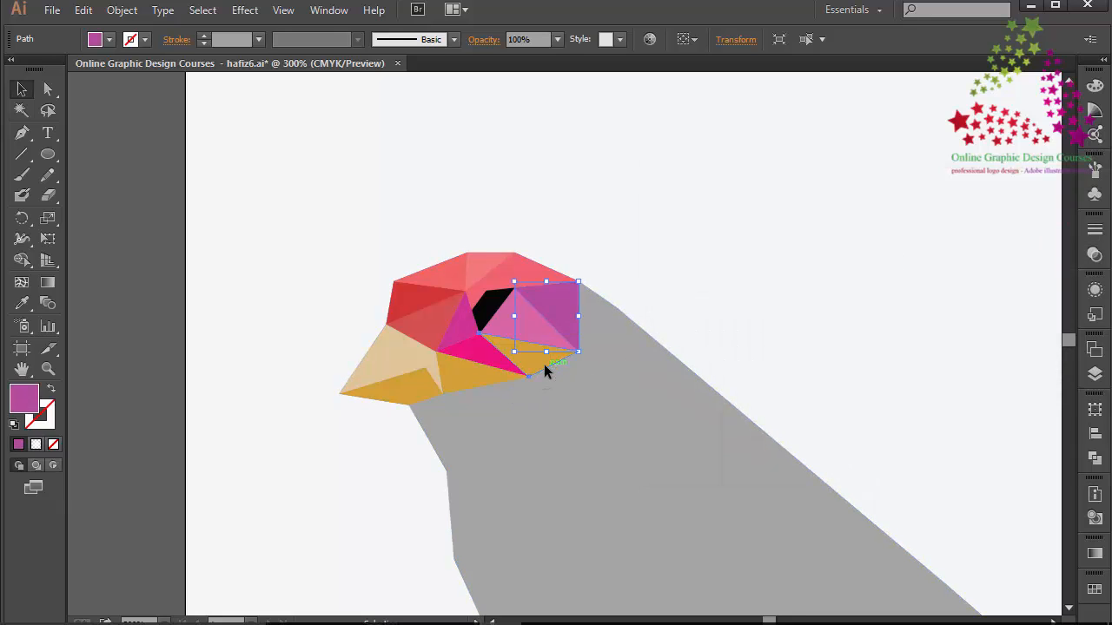
Recolour the lower rear cheek facet with the dark purple fill #AA0BAF
click(543, 364)
double_click(24, 401)
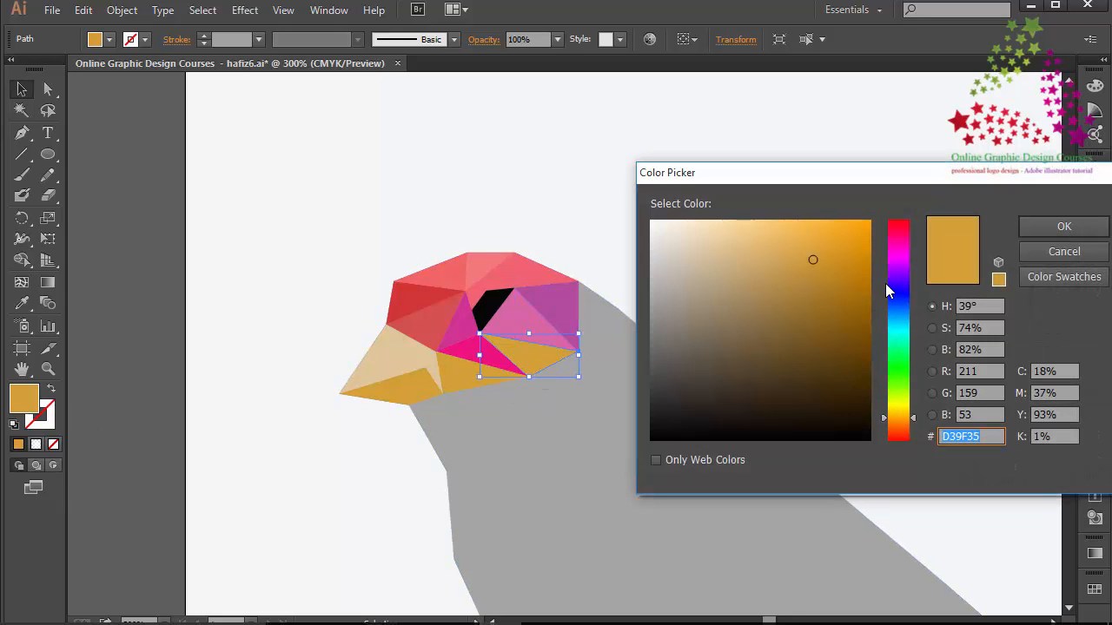
drag(904, 251, 903, 259)
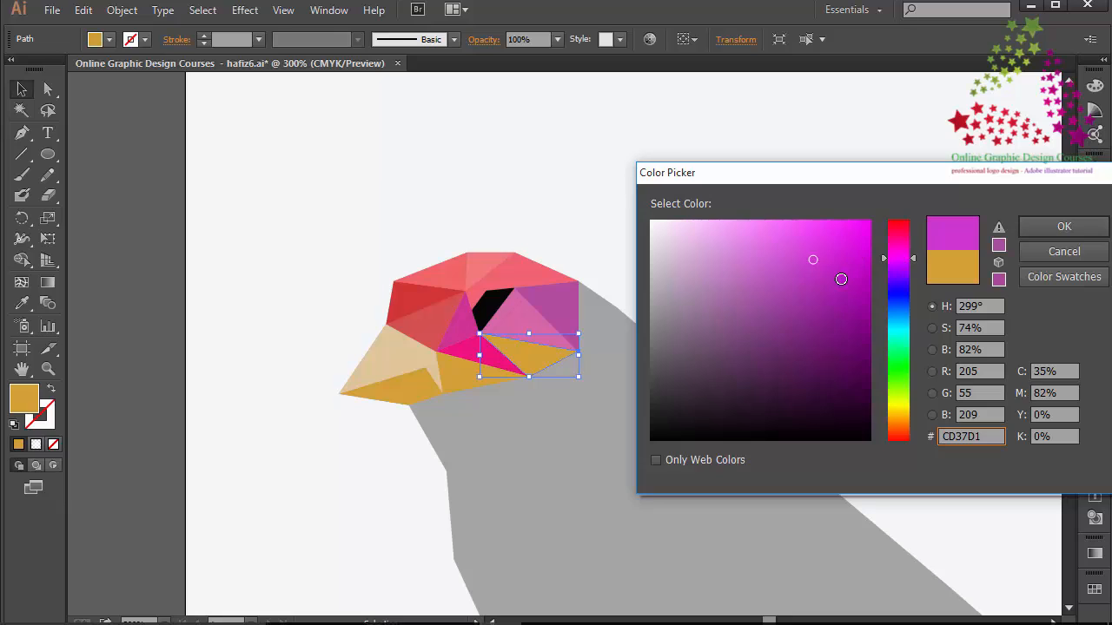
click(832, 291)
drag(857, 282, 860, 288)
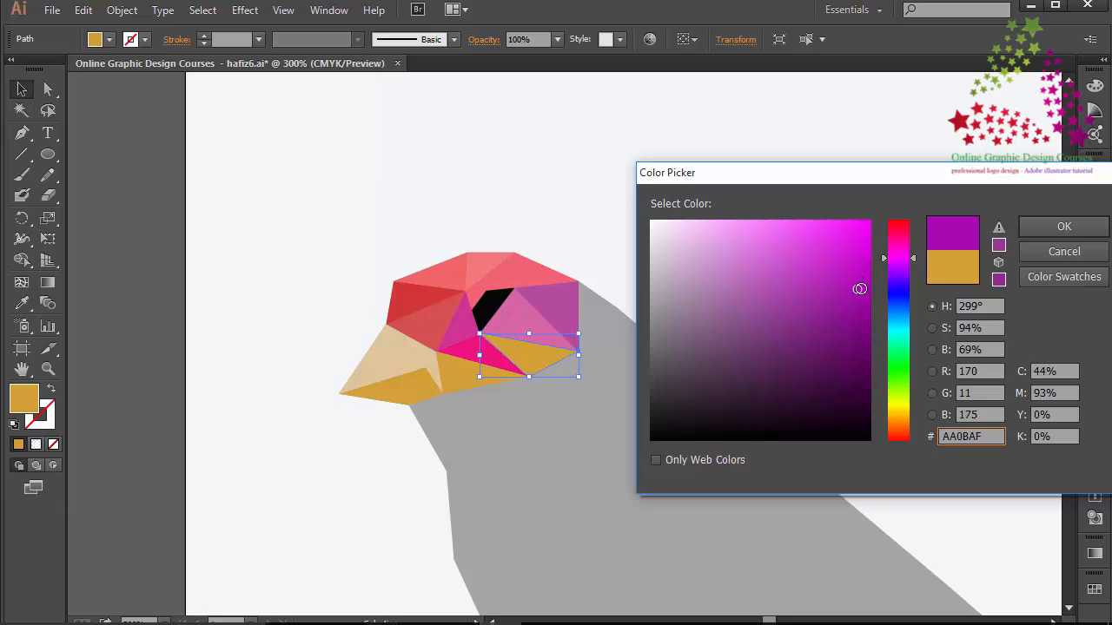
click(1064, 227)
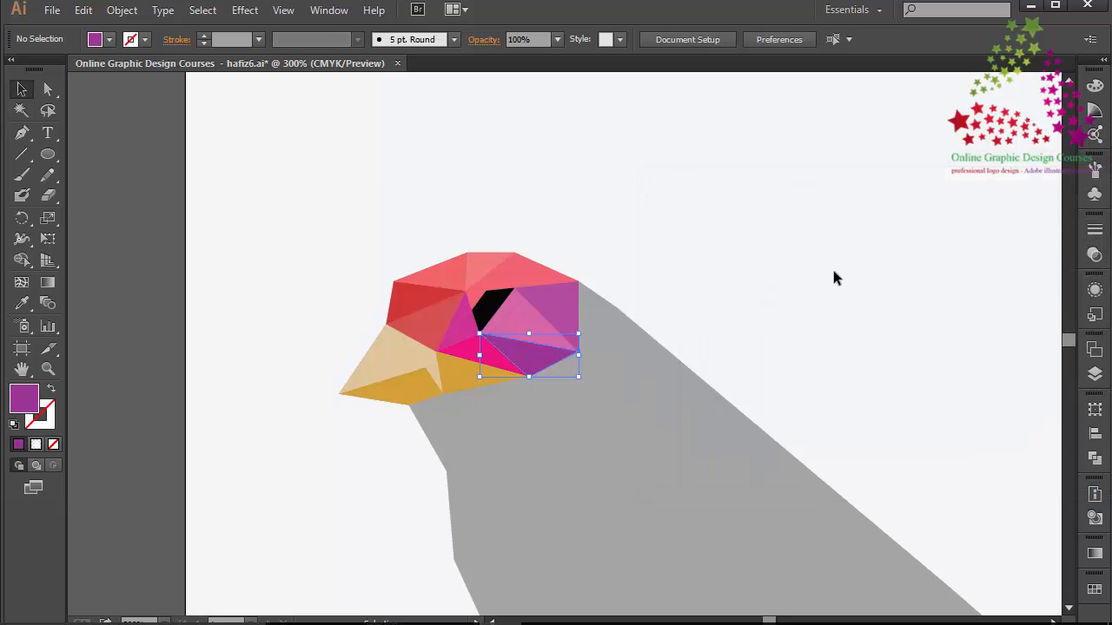
Recolour the lower cheek facet bordering the back of the beak with the dark purple fill #9C14A3 and clear the selection
click(468, 372)
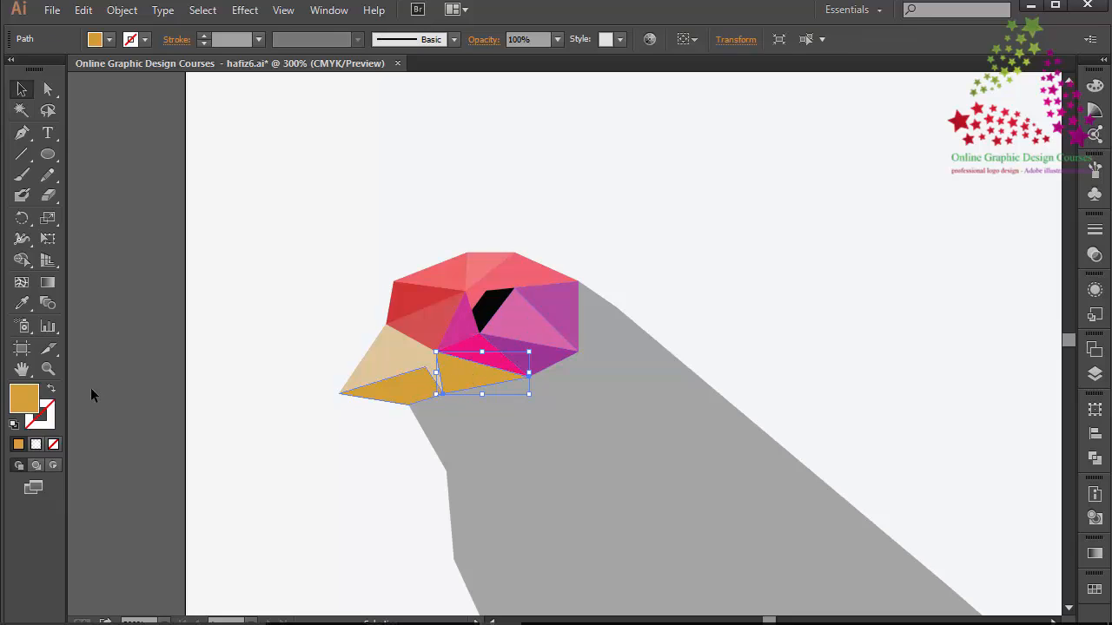
double_click(35, 396)
drag(912, 278, 909, 265)
click(831, 286)
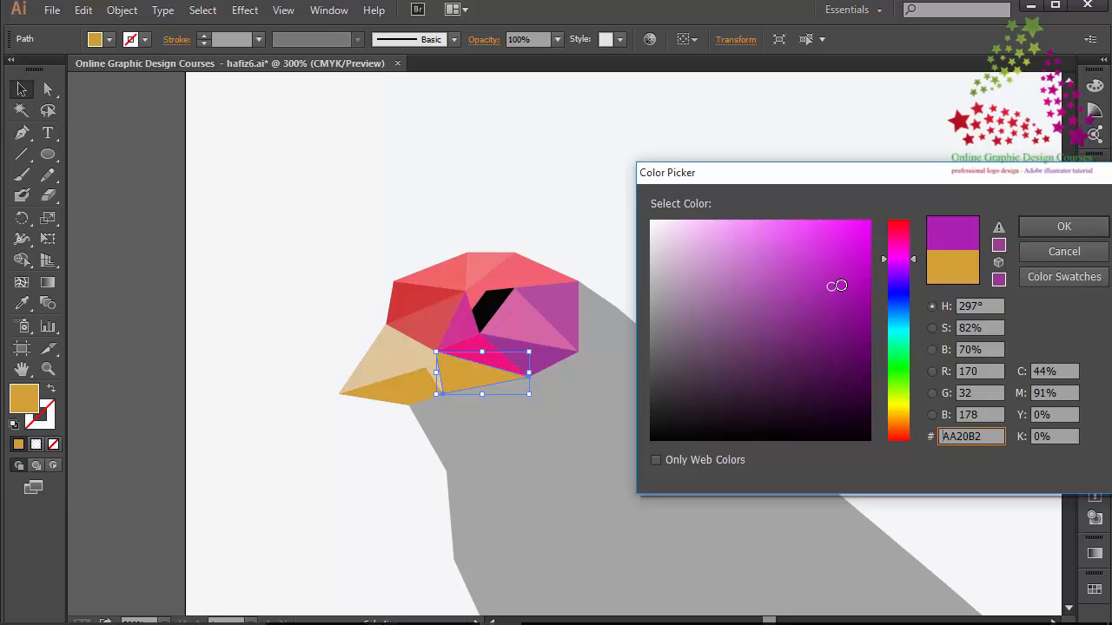
click(844, 300)
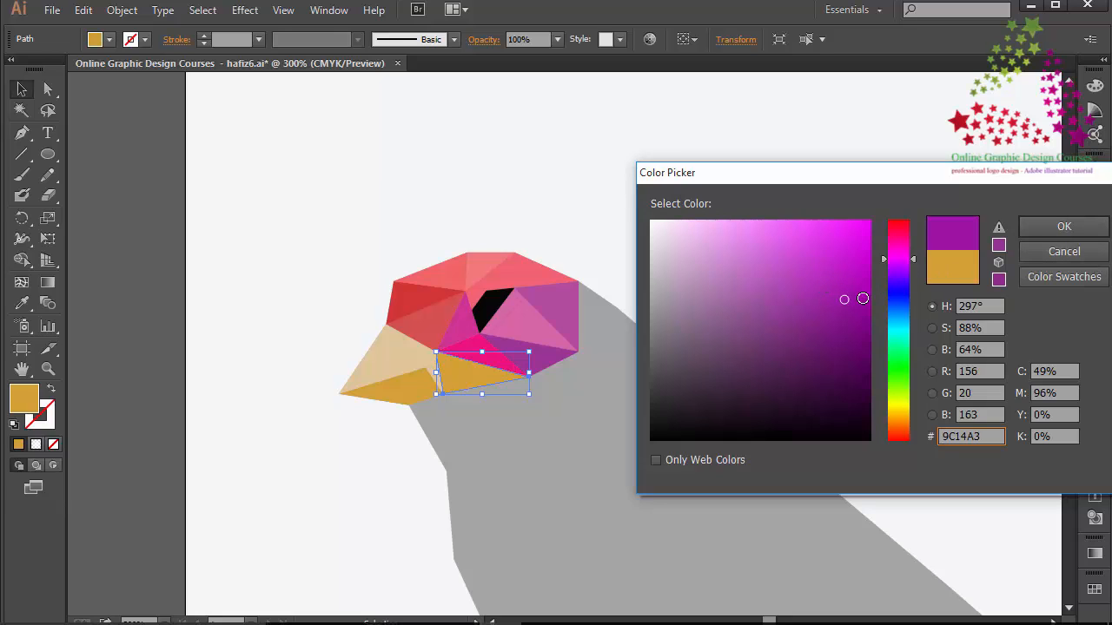
click(1068, 226)
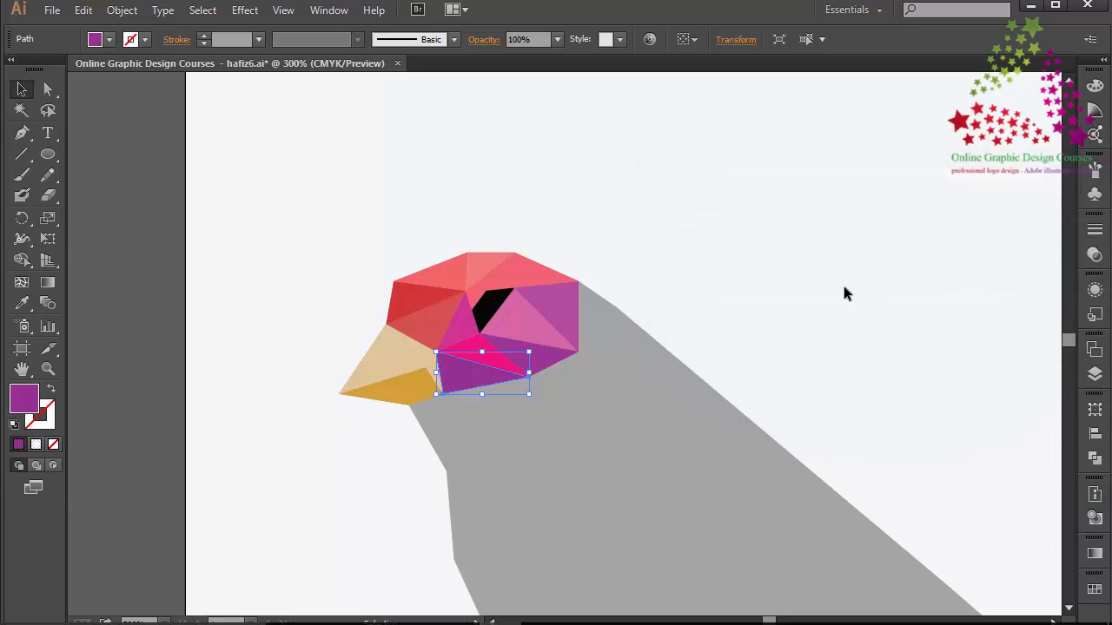
click(672, 352)
click(741, 333)
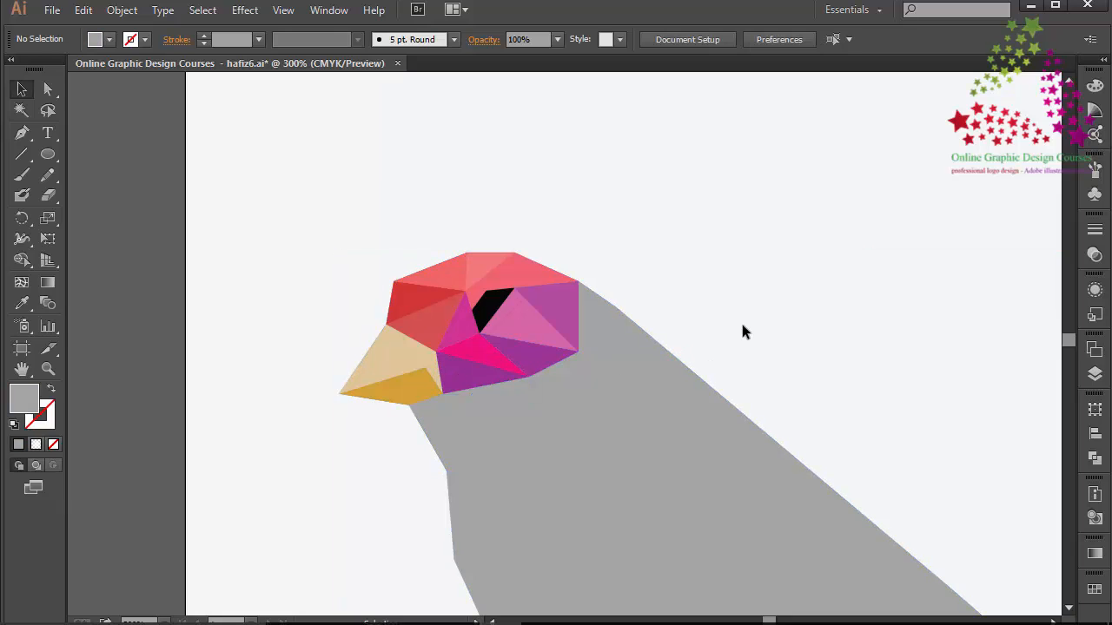
click(487, 317)
click(669, 278)
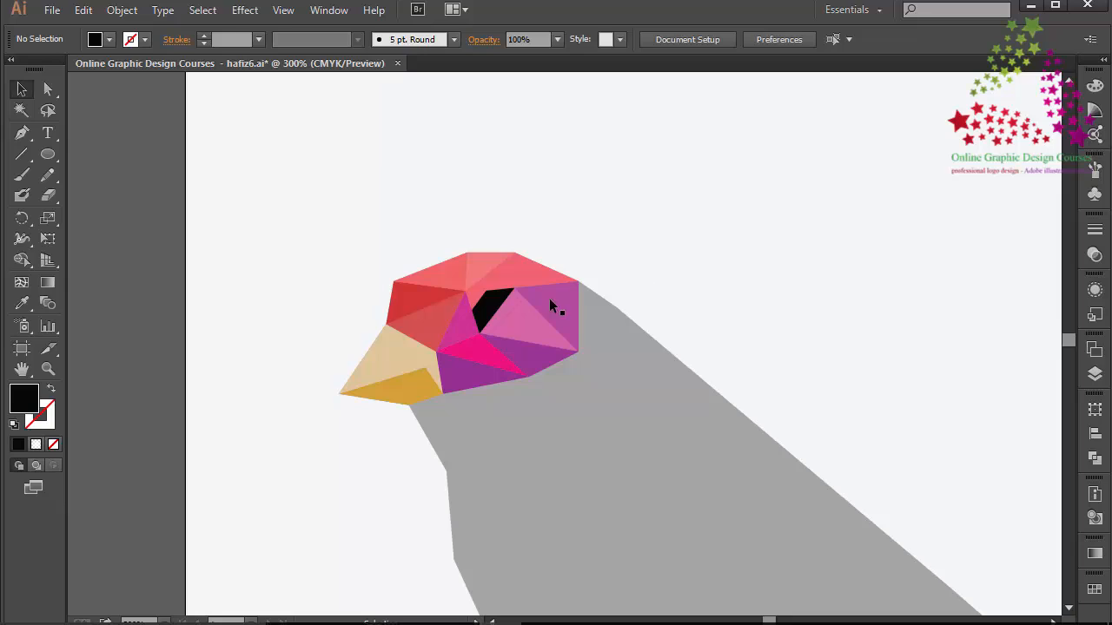
click(403, 343)
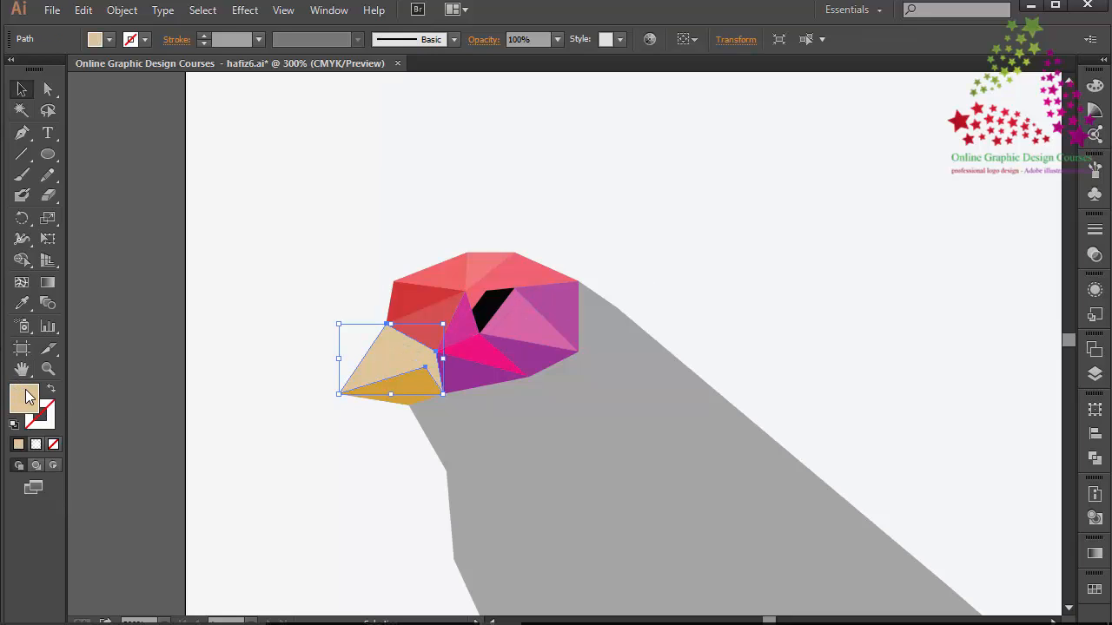
click(295, 420)
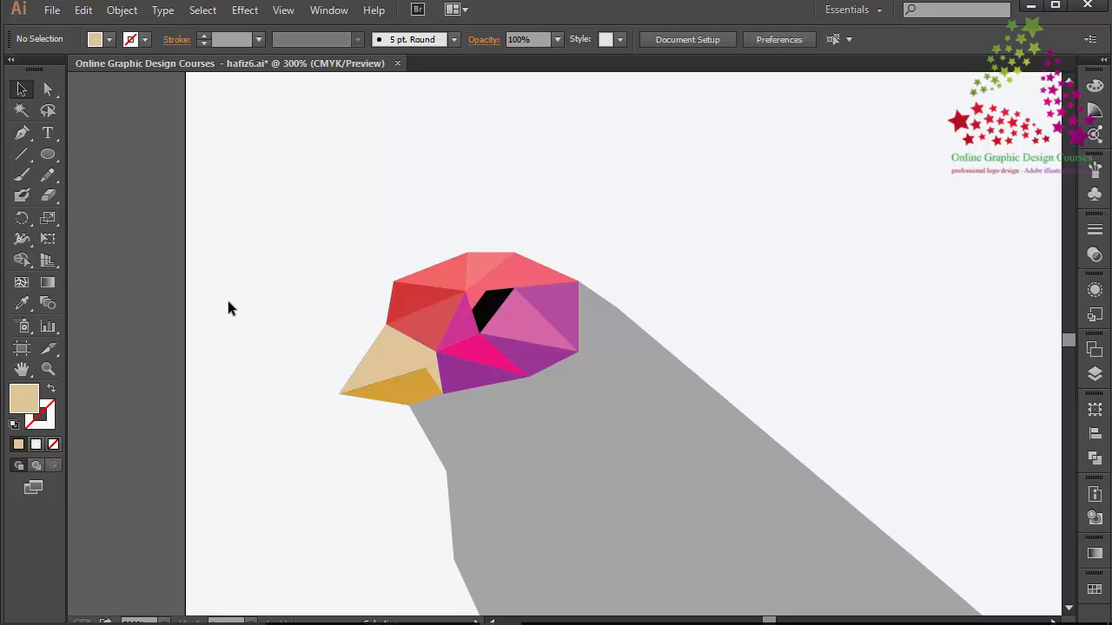
Draw a closed triangular throat facet with the Pen tool between the lower beak's rear edge and the first corner of the neck outline
scroll(389, 381, down, 3)
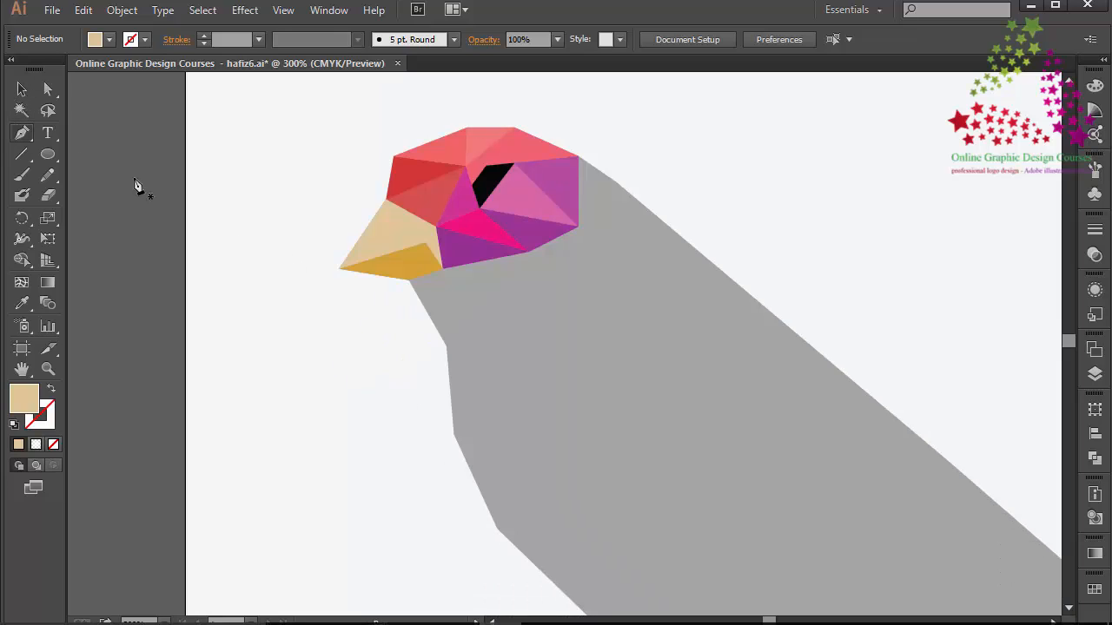
click(409, 280)
click(449, 344)
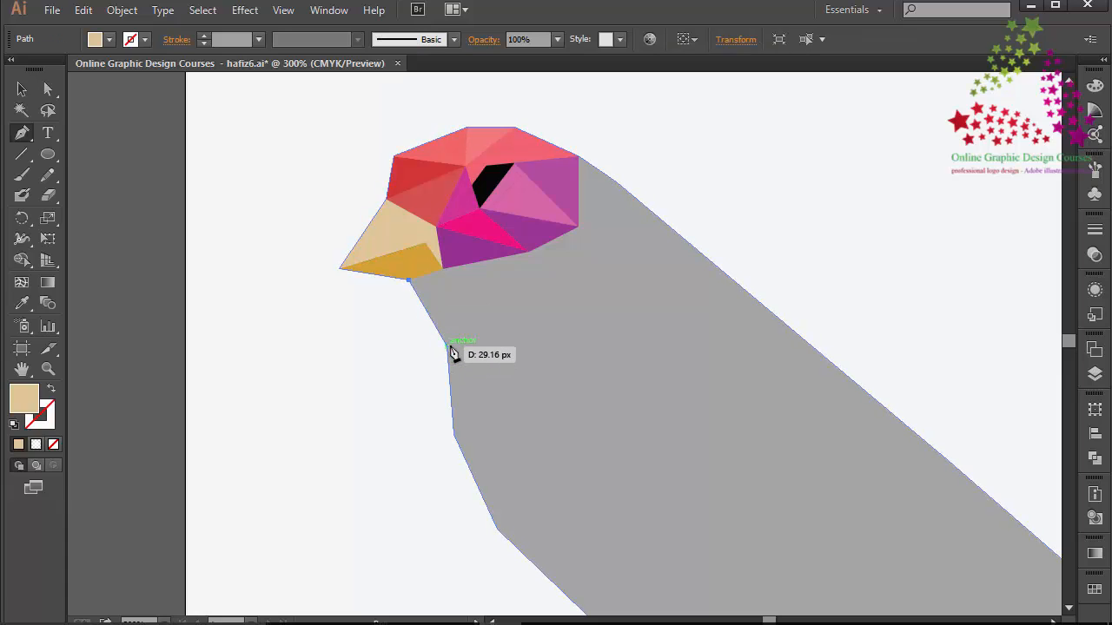
click(447, 346)
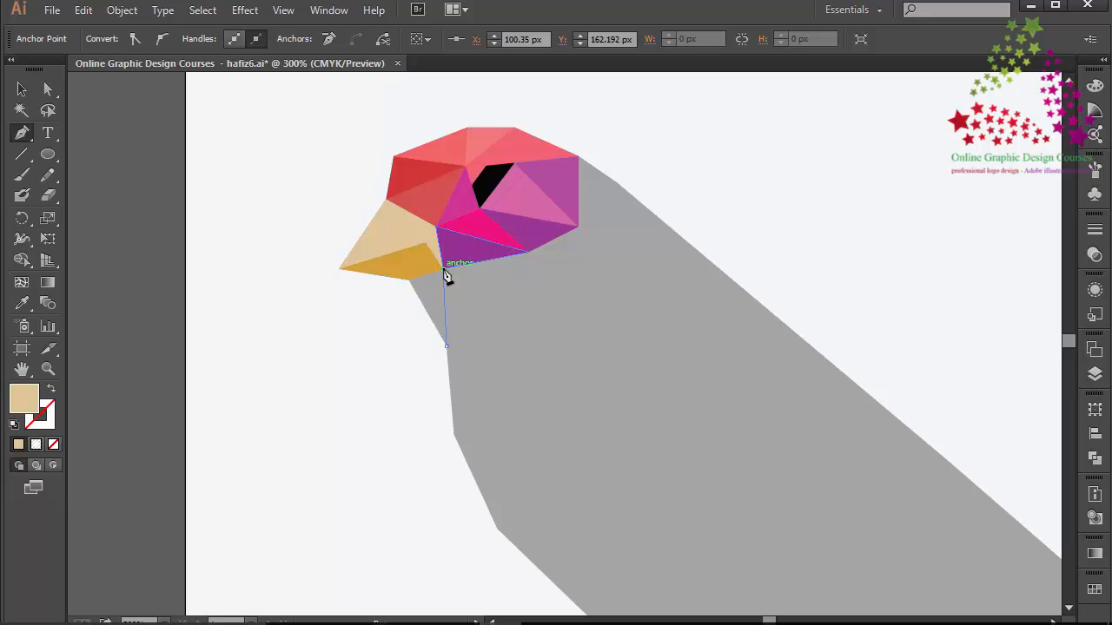
click(442, 267)
click(410, 280)
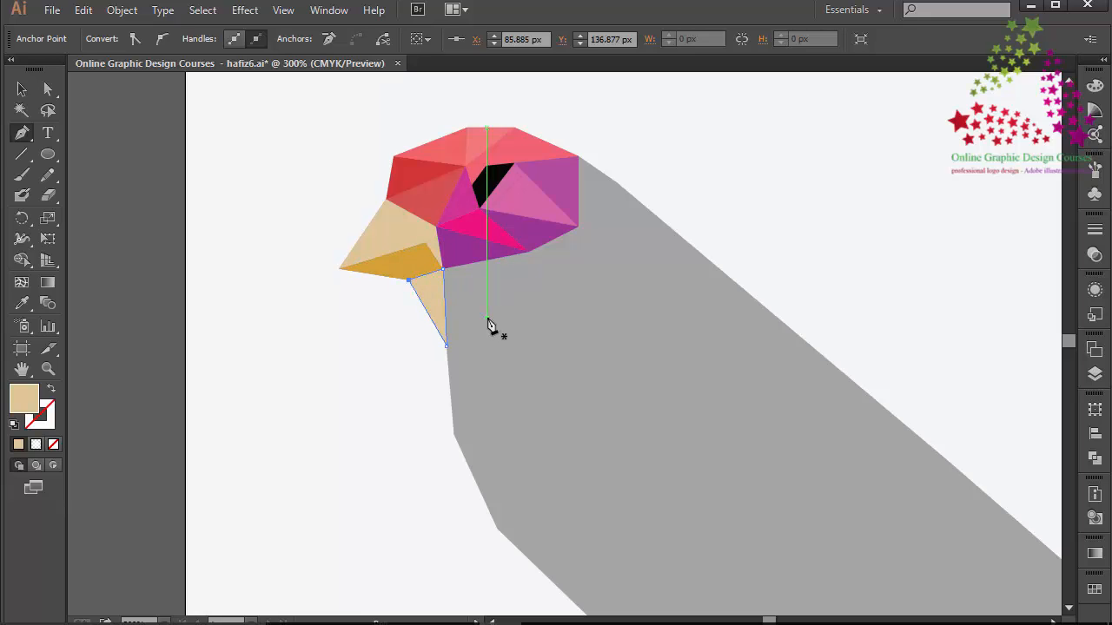
Draw a closed triangular neck facet along the lower cheek edge, from the back of the beak to a point at about X 139, Y 153 px
click(530, 253)
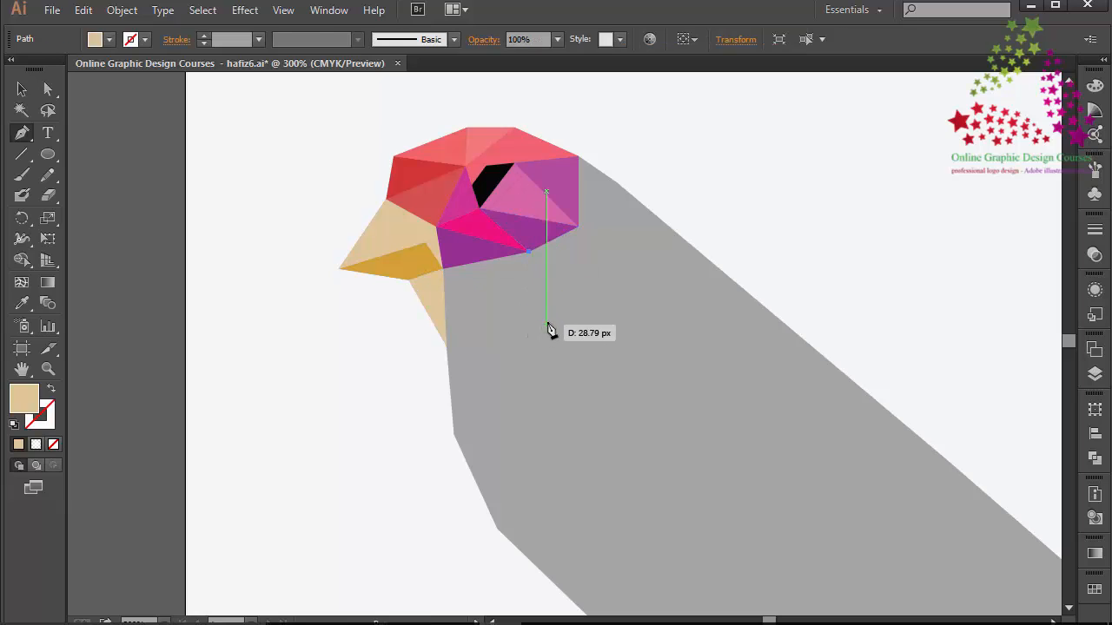
click(545, 319)
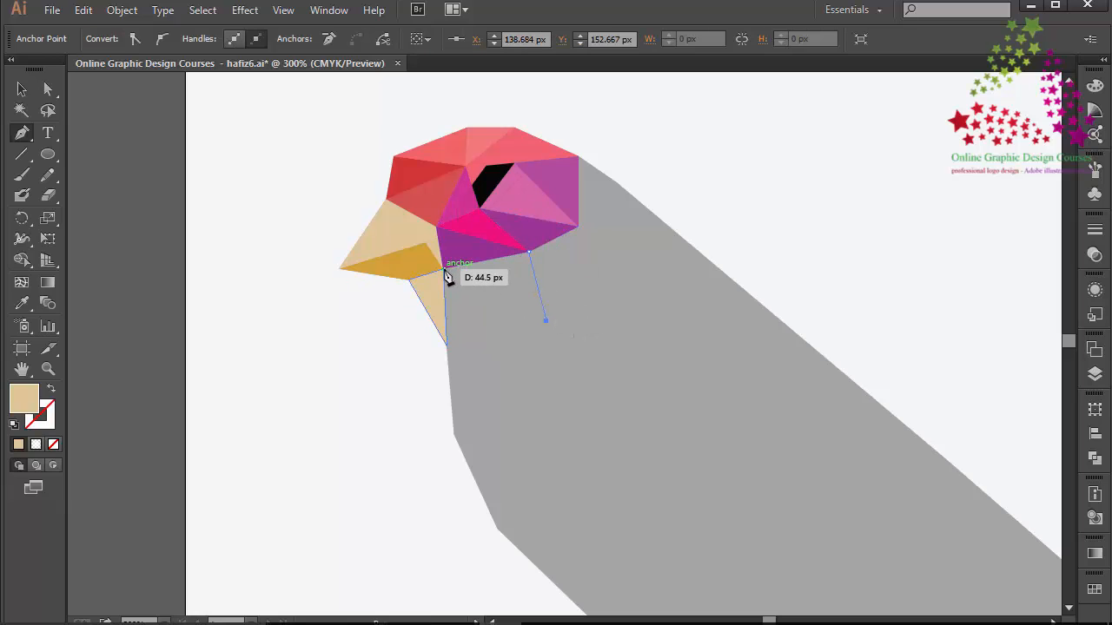
click(443, 267)
click(530, 253)
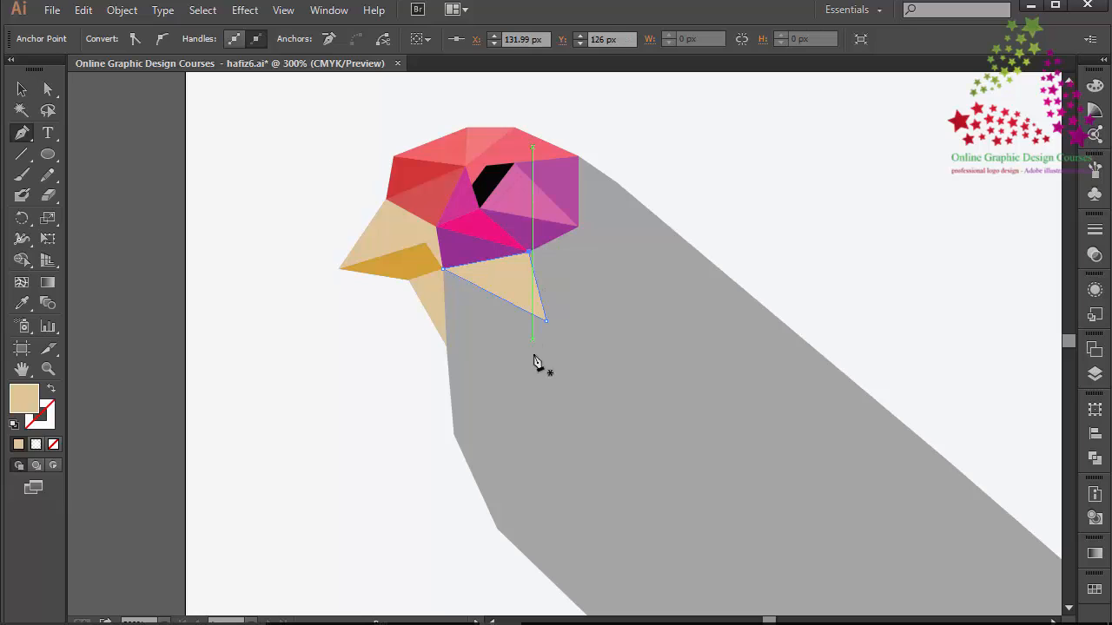
Draw a closed triangular facet on the front neck edge below the throat facet, with its inner corner at about X 151, Y 195 px
click(453, 434)
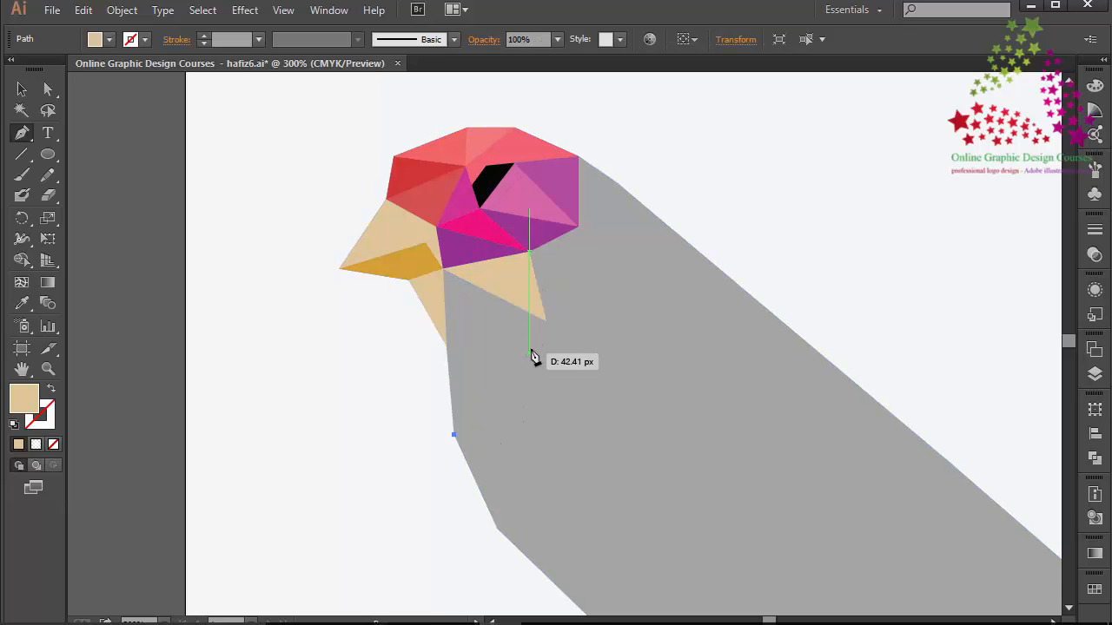
click(577, 430)
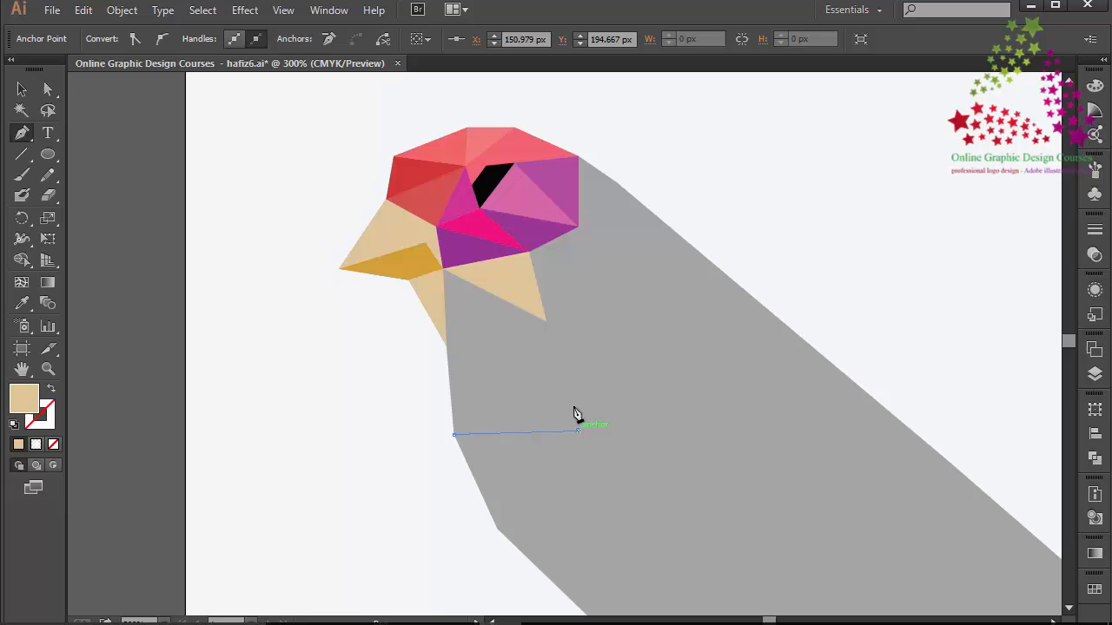
click(447, 347)
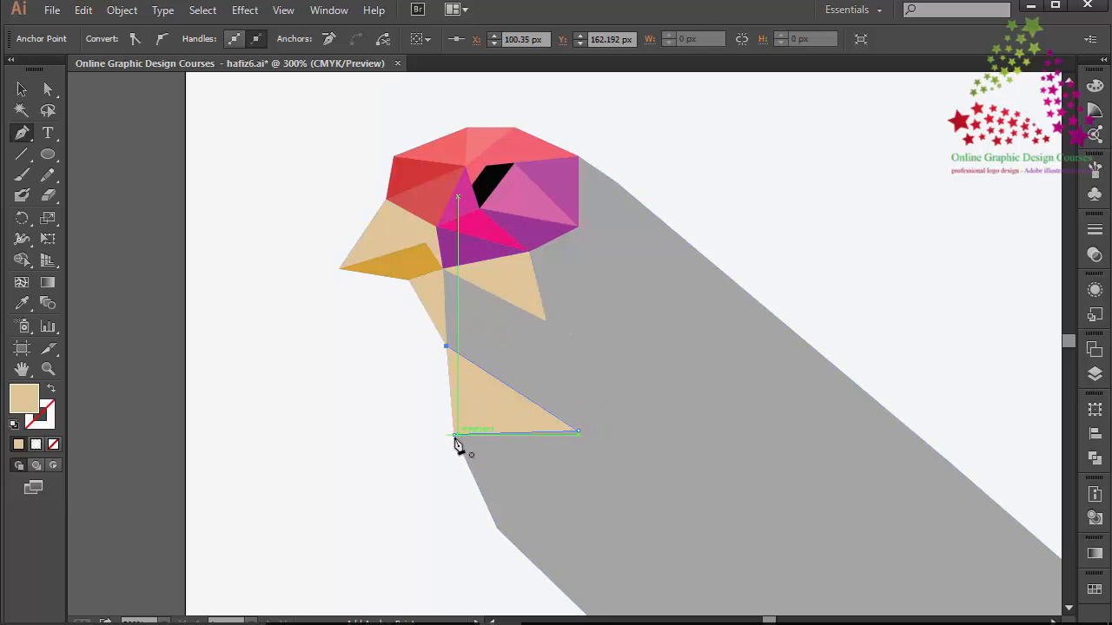
Draw a closed triangular facet from the beak's rear corner to the front-neck facet's inner corner and a rear point at about X 185, Y 175 px
click(444, 271)
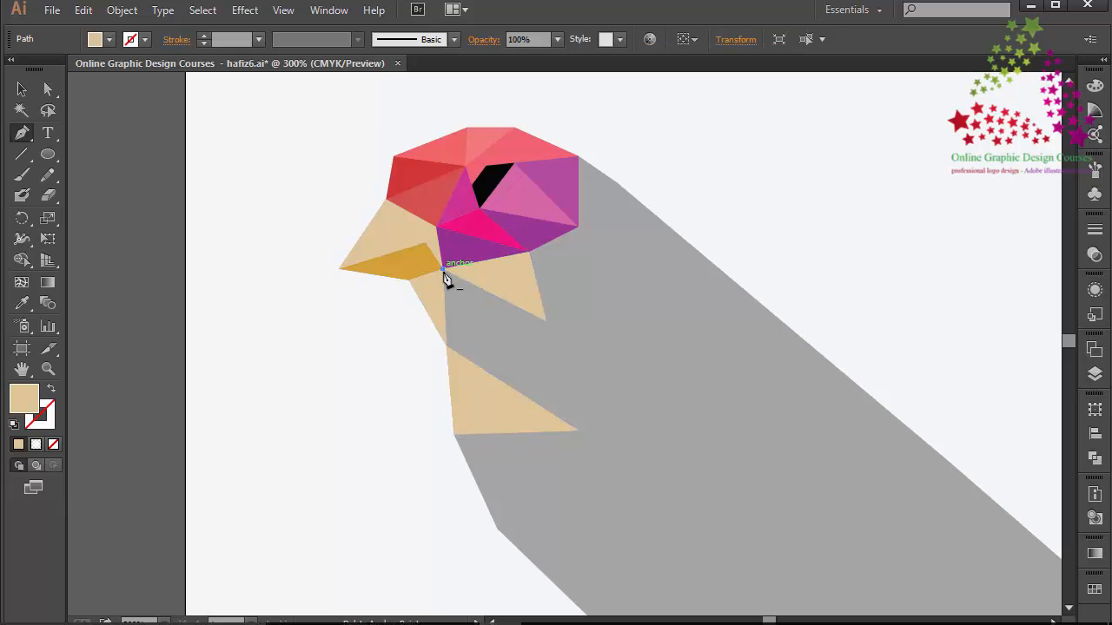
click(580, 430)
click(665, 381)
click(545, 321)
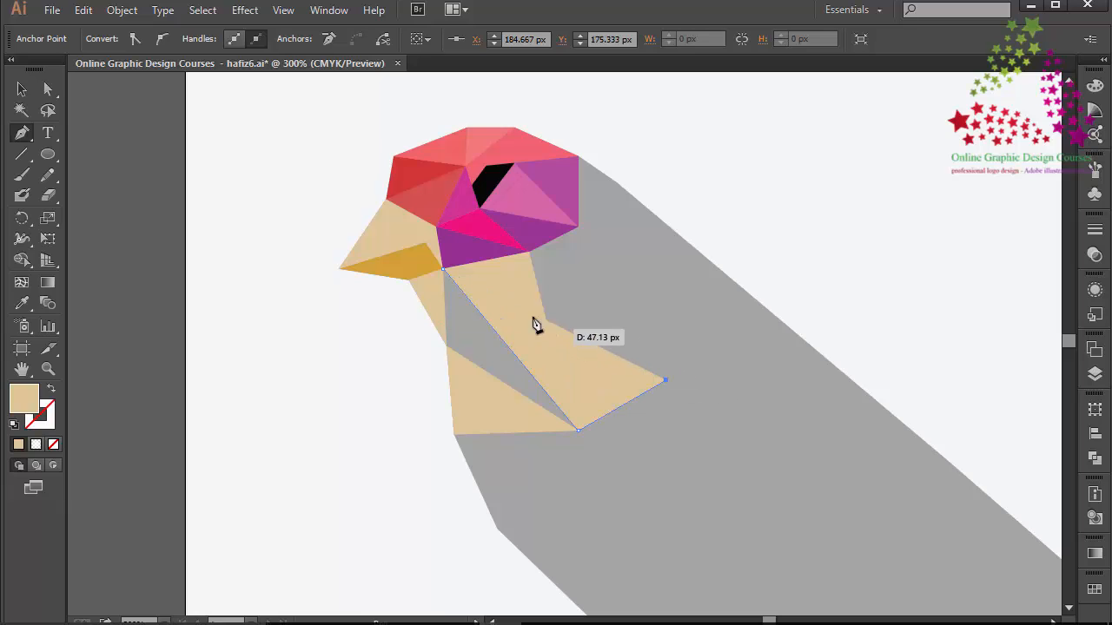
click(531, 253)
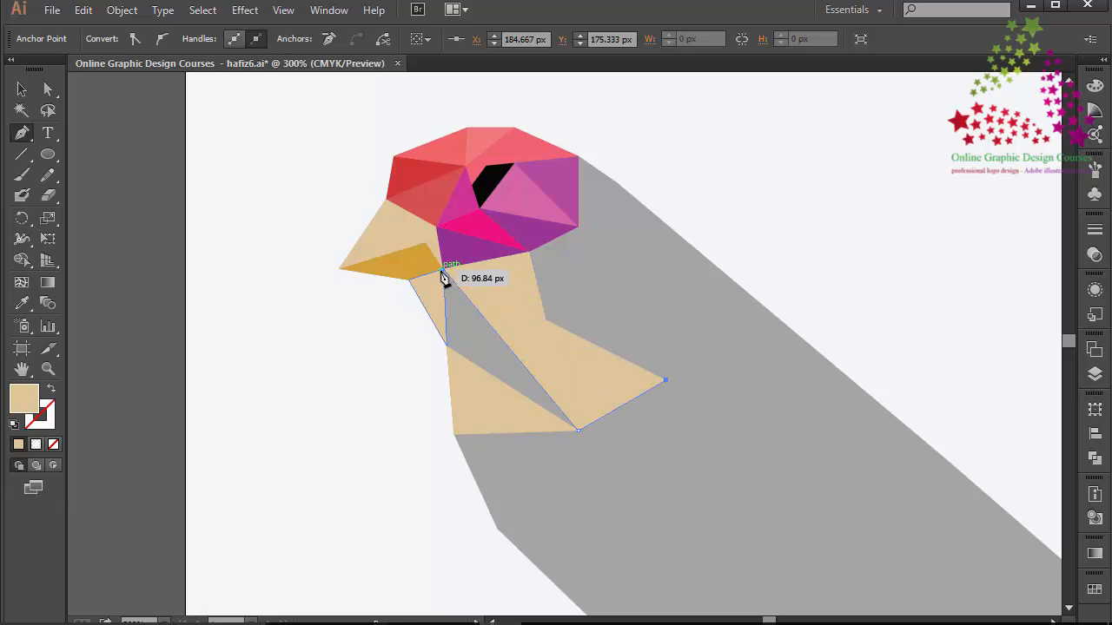
click(444, 271)
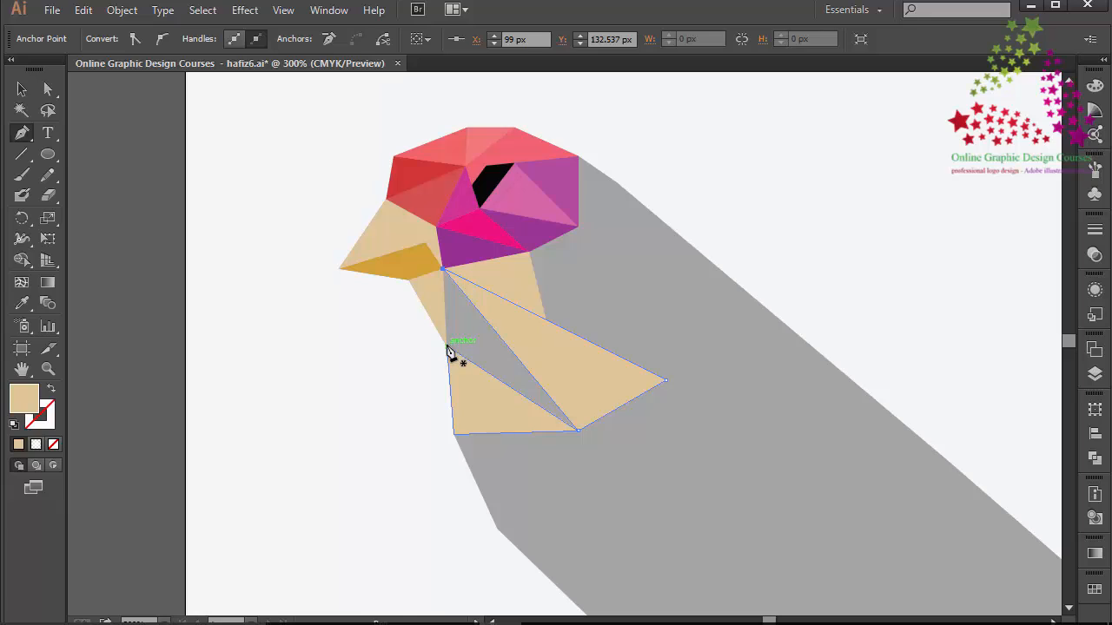
Fill the grey gap between the throat facet and the two lower neck facets with a closed triangular facet
click(447, 347)
click(445, 272)
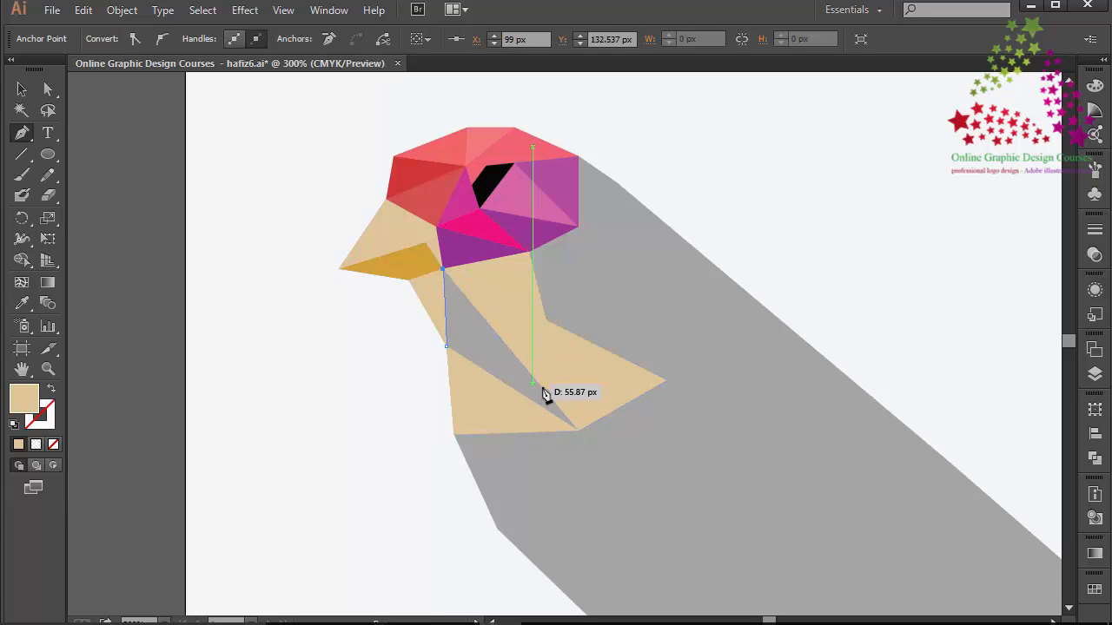
click(577, 429)
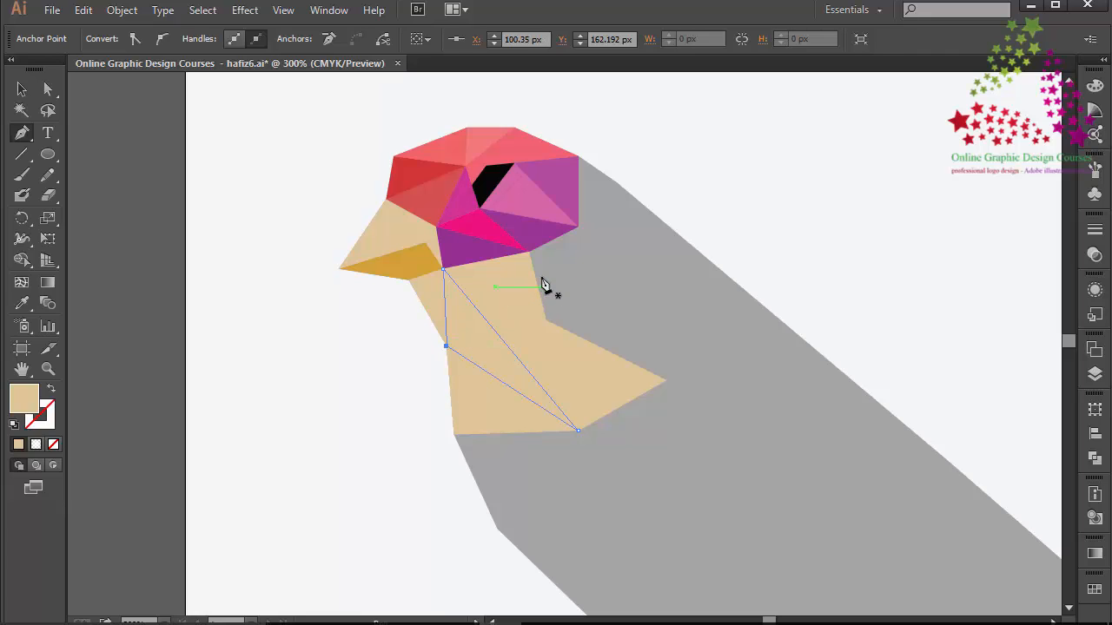
Draw a closed triangular facet from the cheek's lower rear corner to the rearmost neck corner and the tip of the facet under the cheek
click(529, 254)
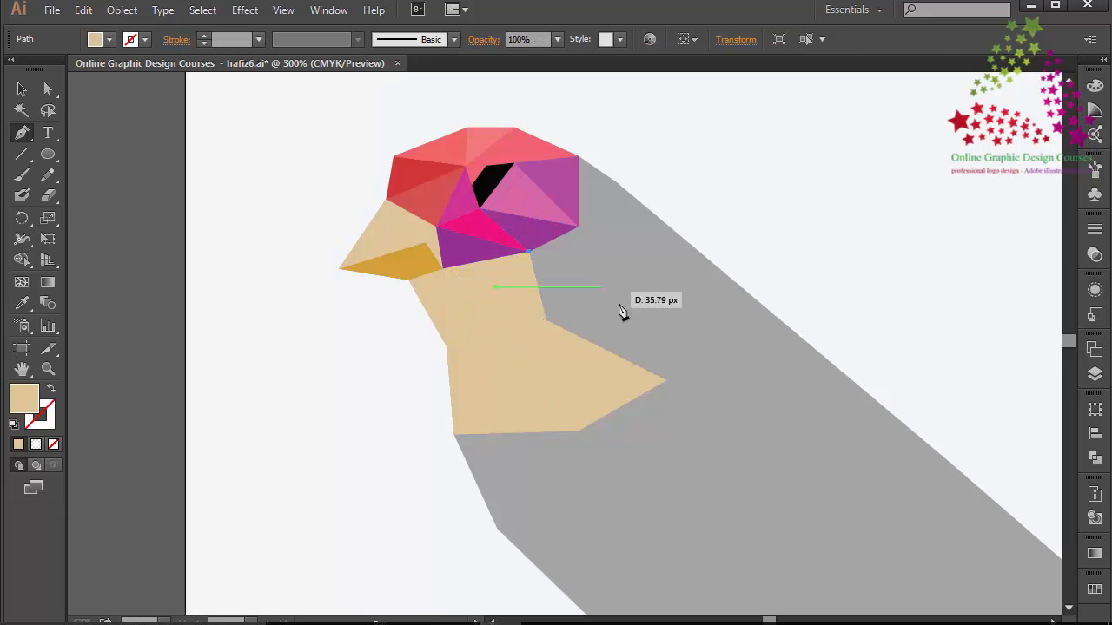
click(665, 383)
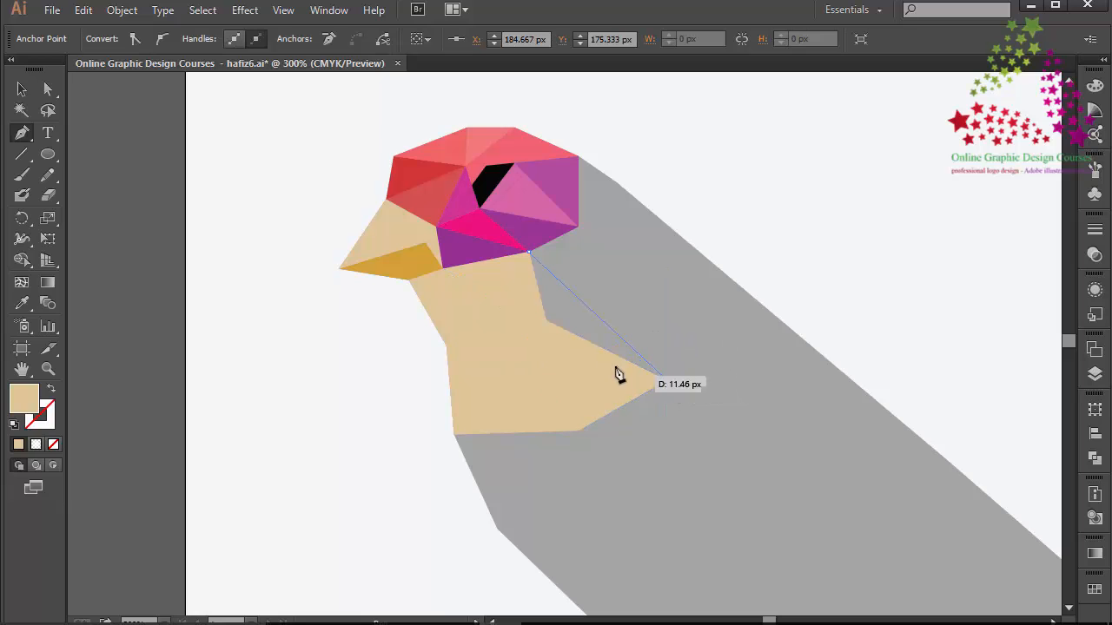
click(547, 320)
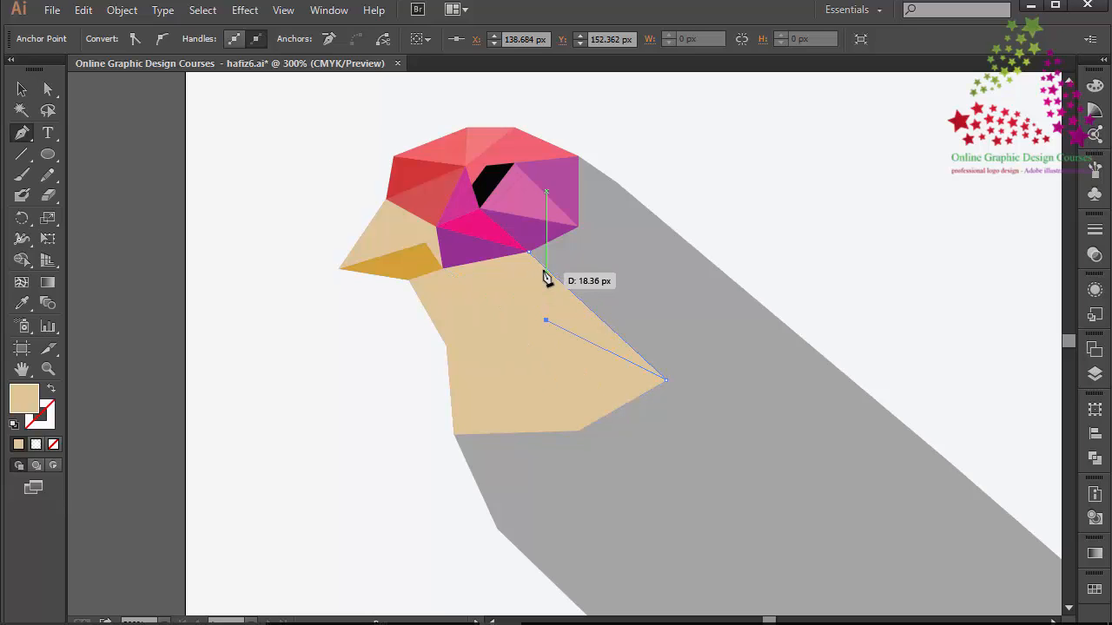
click(528, 252)
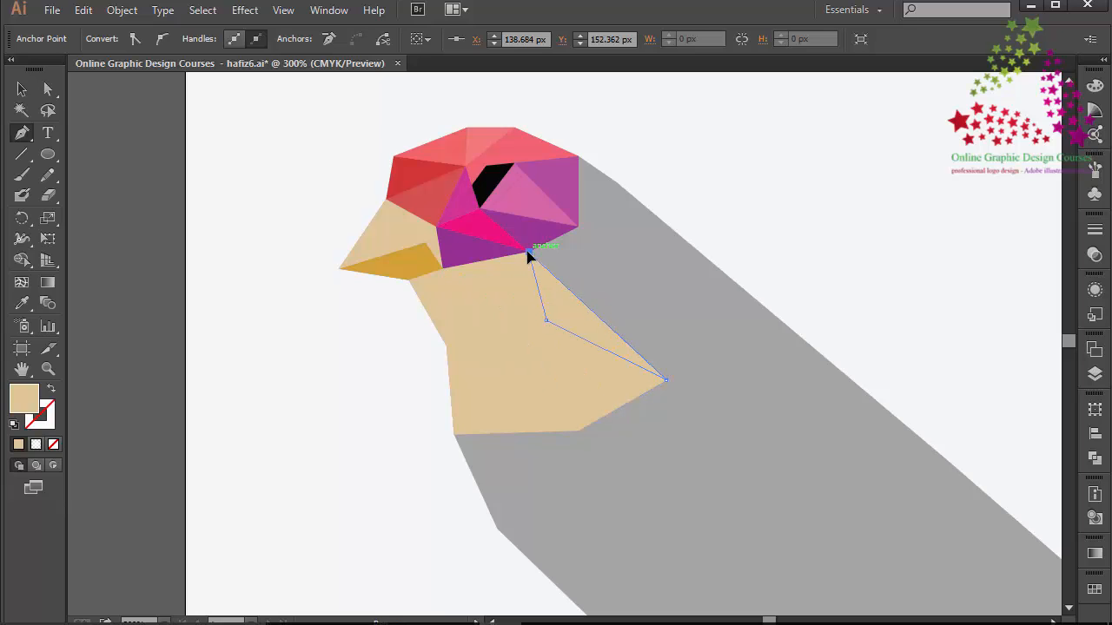
Draw a closed triangular facet behind the head between its two rear corners and the bend in the silhouette's back outline
click(577, 228)
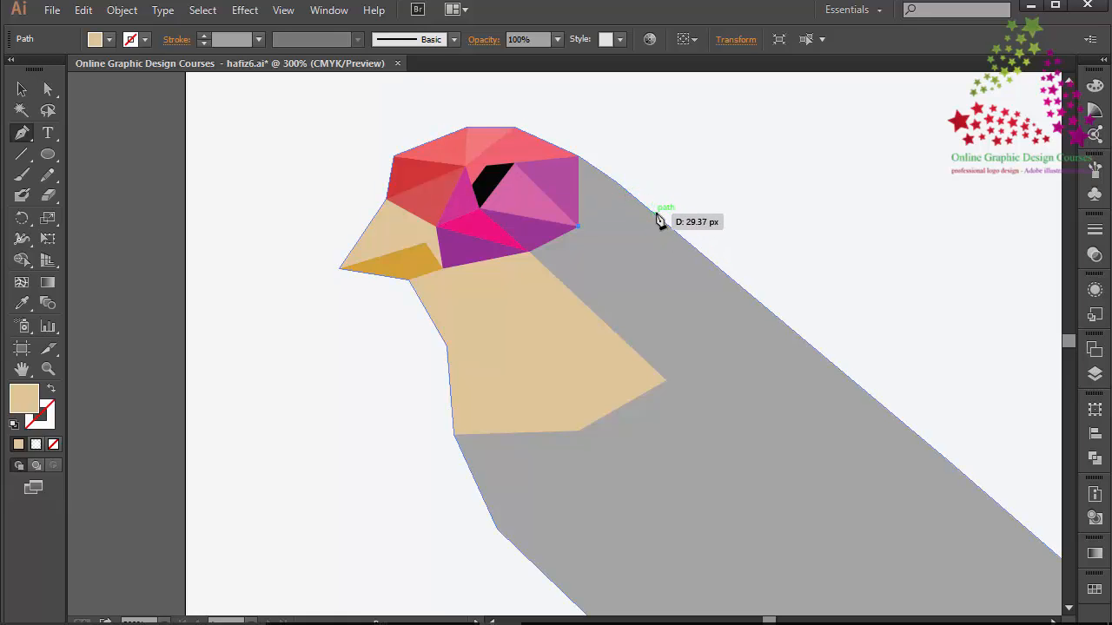
click(614, 185)
click(578, 156)
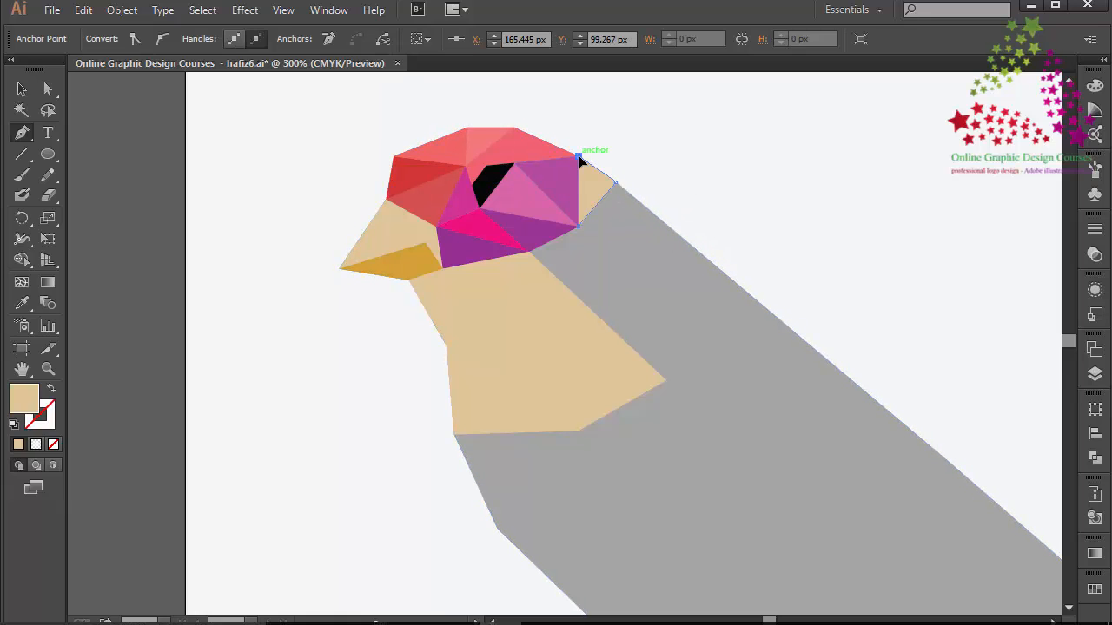
click(577, 228)
Draw a closed triangular facet below the head's lower rear edge, with its third corner at about X 163, Y 155 px on the neighbouring neck edge
click(531, 250)
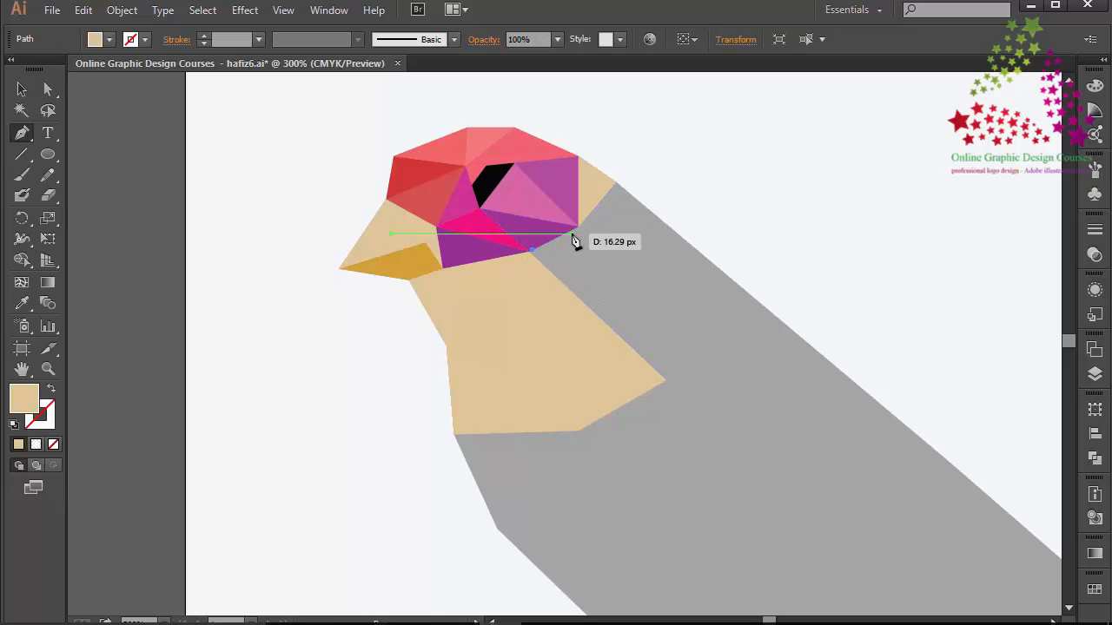
key(ctrl+z)
click(529, 252)
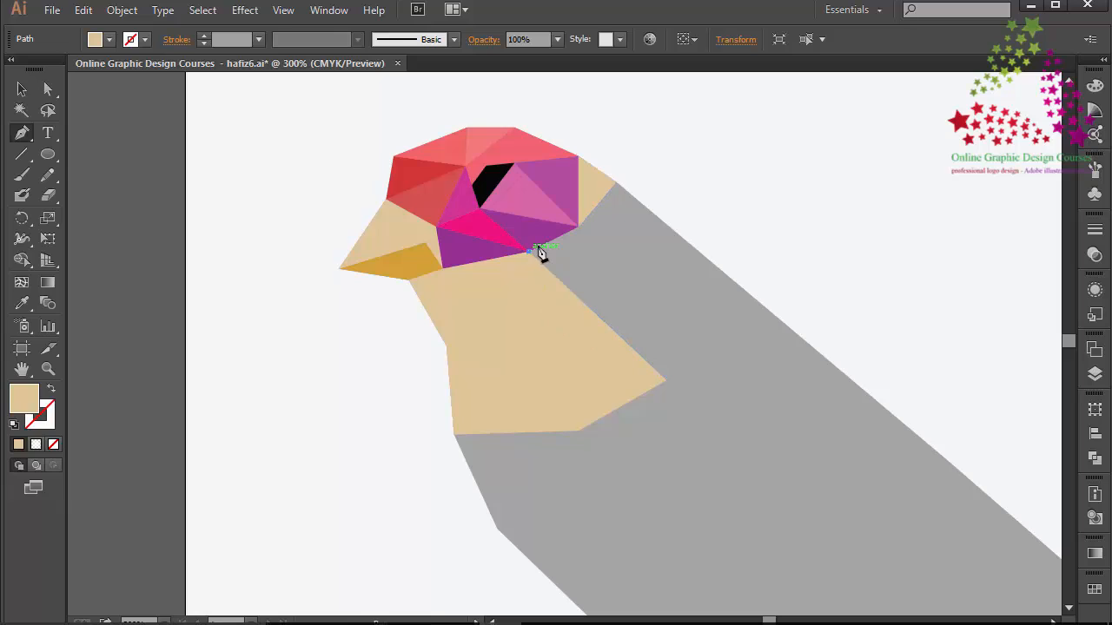
click(577, 227)
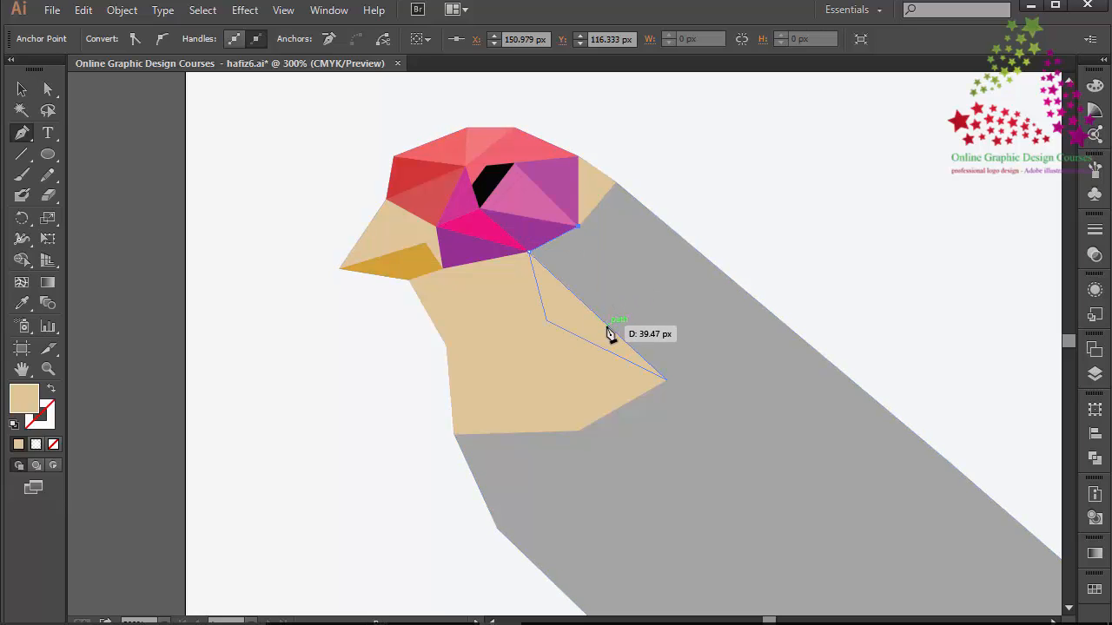
click(609, 327)
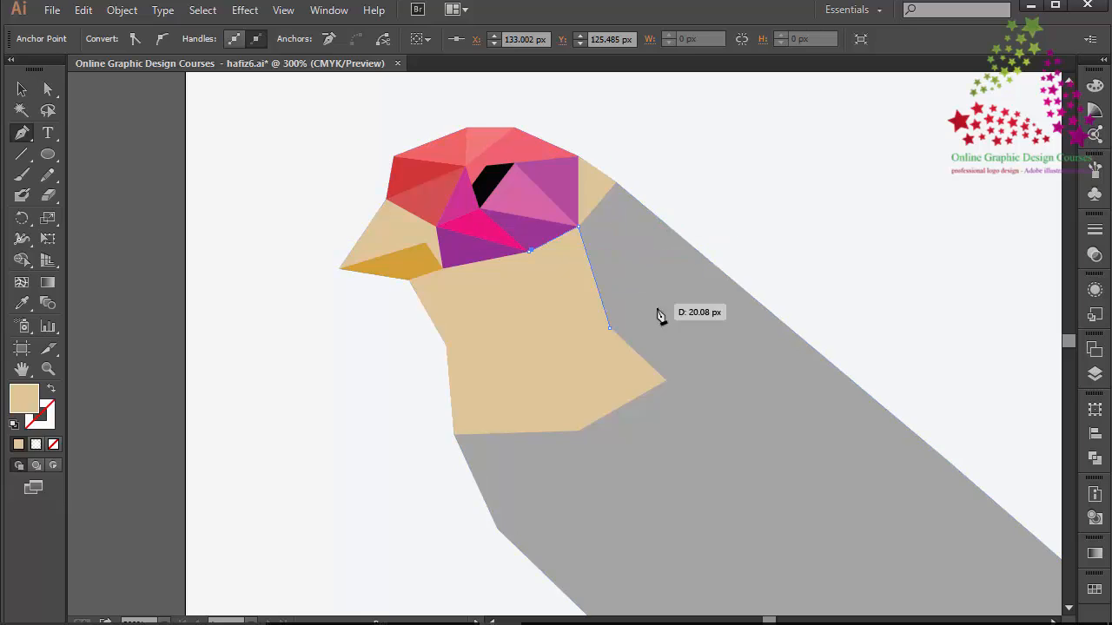
click(665, 380)
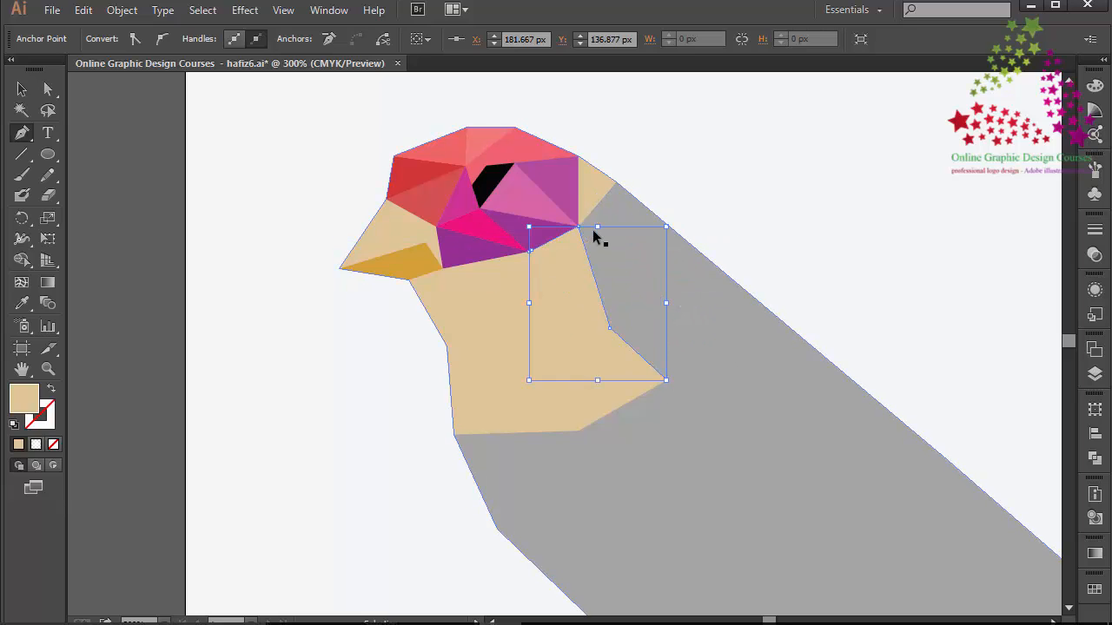
key(ctrl+z)
key(ctrl+z)
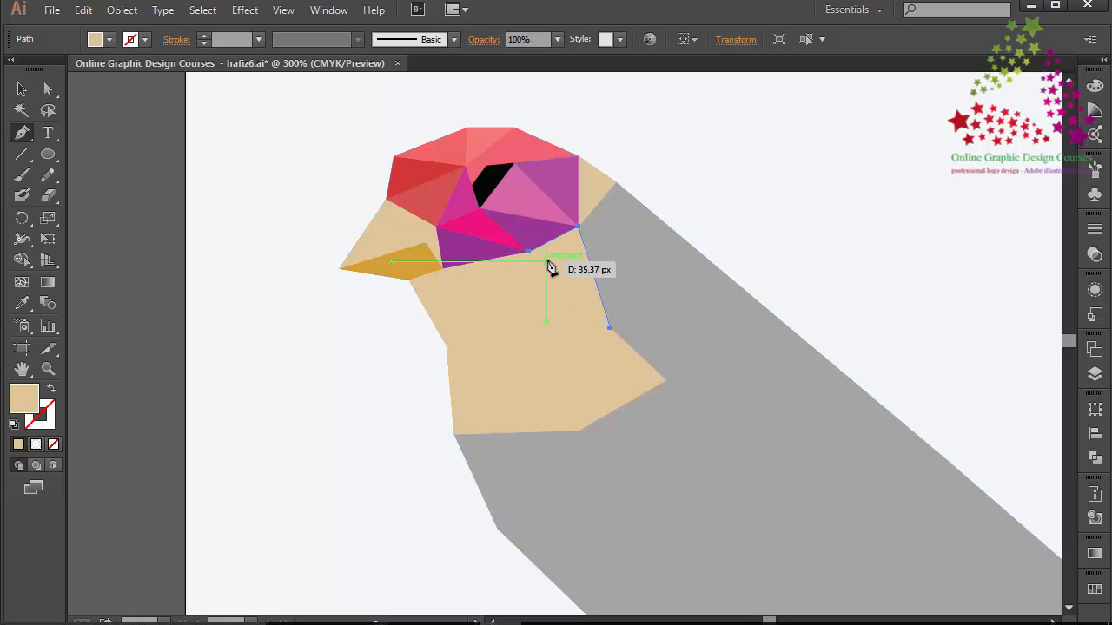
click(529, 251)
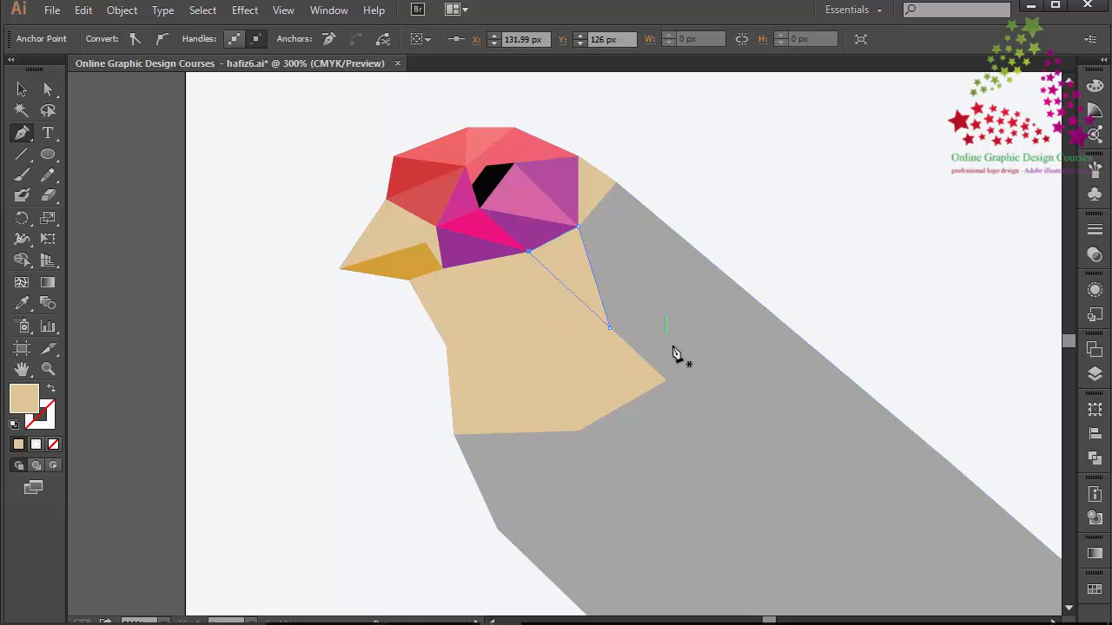
Draw a closed four-sided facet from the head's lower rear corner to the rearmost neck corner, with an outer corner on the grey body above it
click(667, 380)
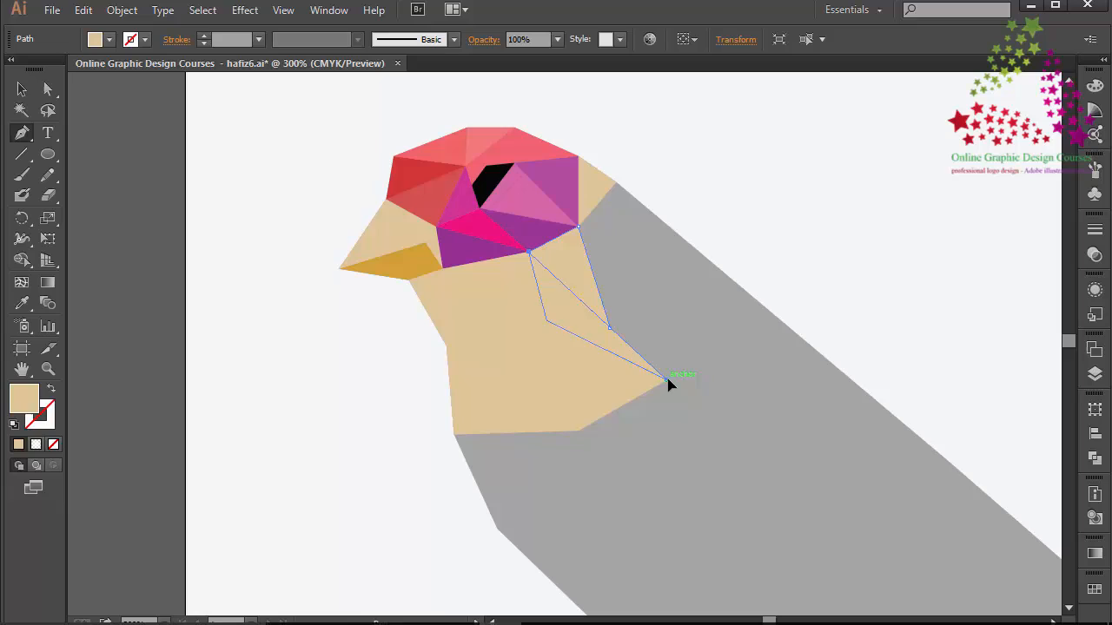
click(662, 291)
click(577, 227)
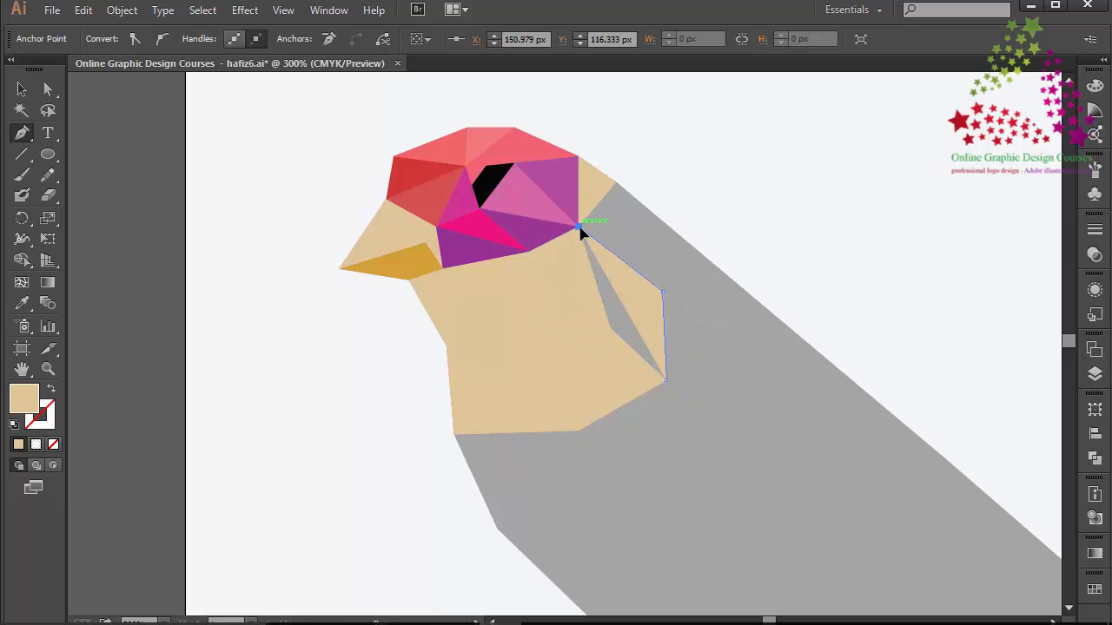
click(609, 327)
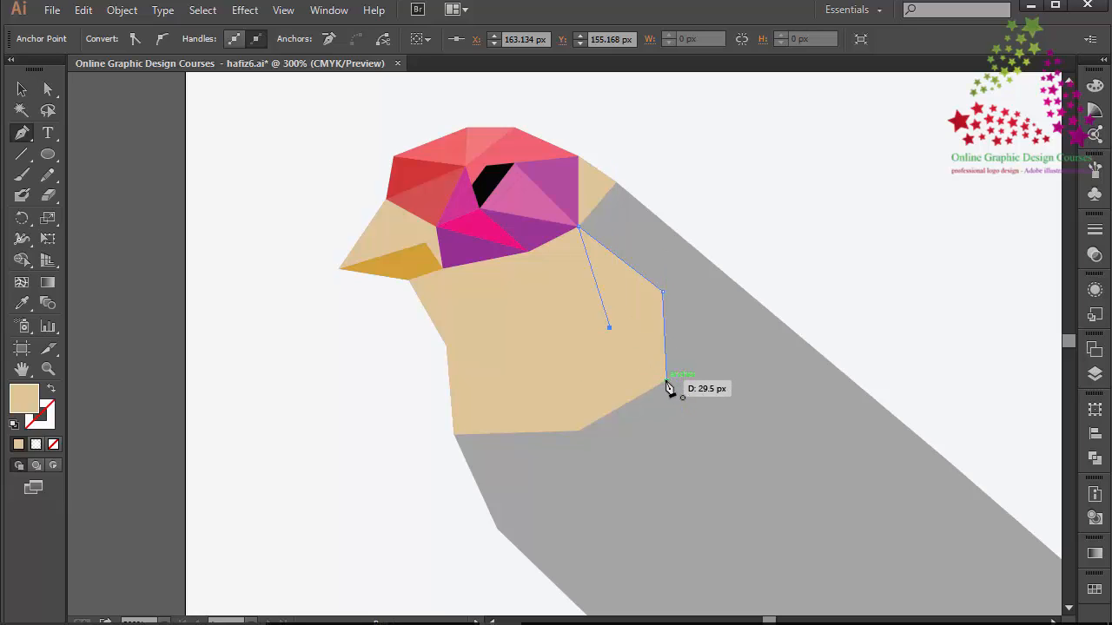
click(666, 383)
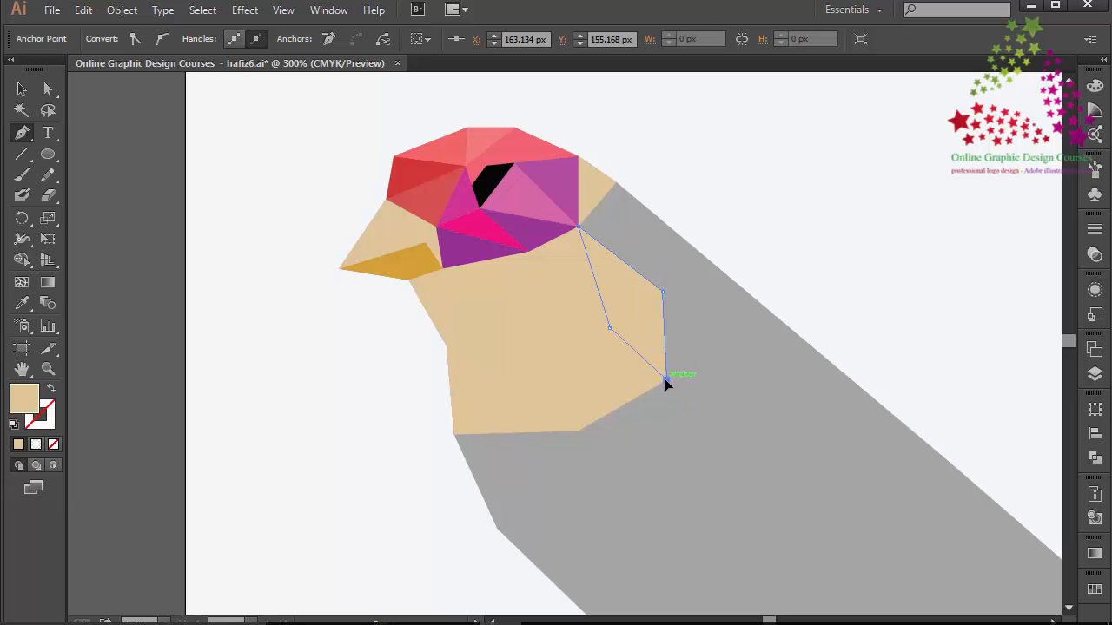
Draw a closed triangular facet joining the back outline's bend, the head's lower rear corner and the four-sided facet's outer corner
click(615, 183)
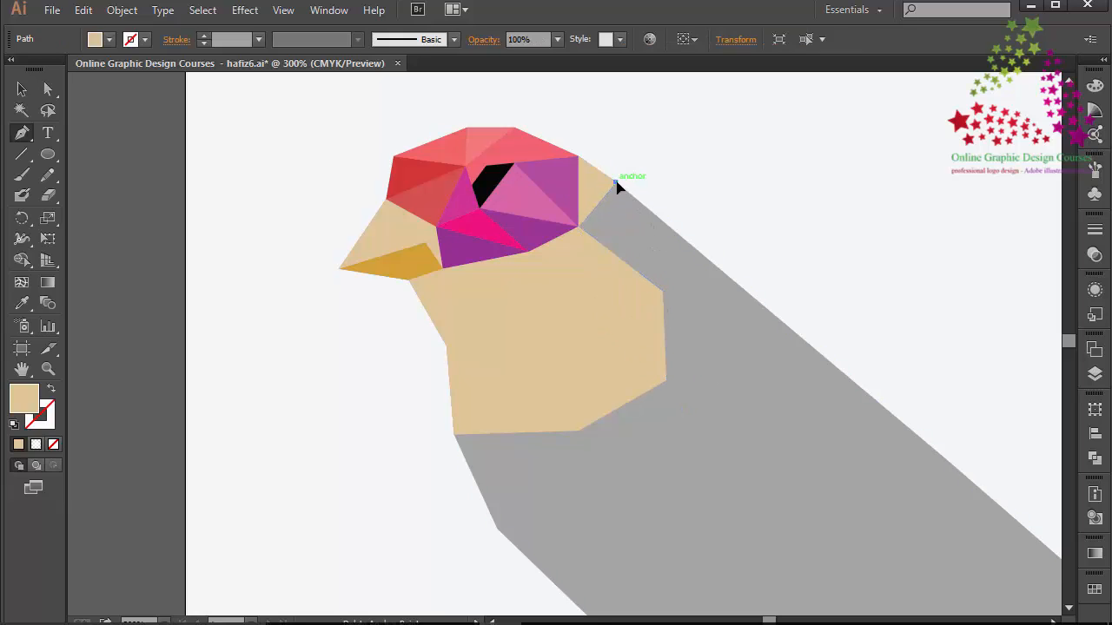
click(663, 287)
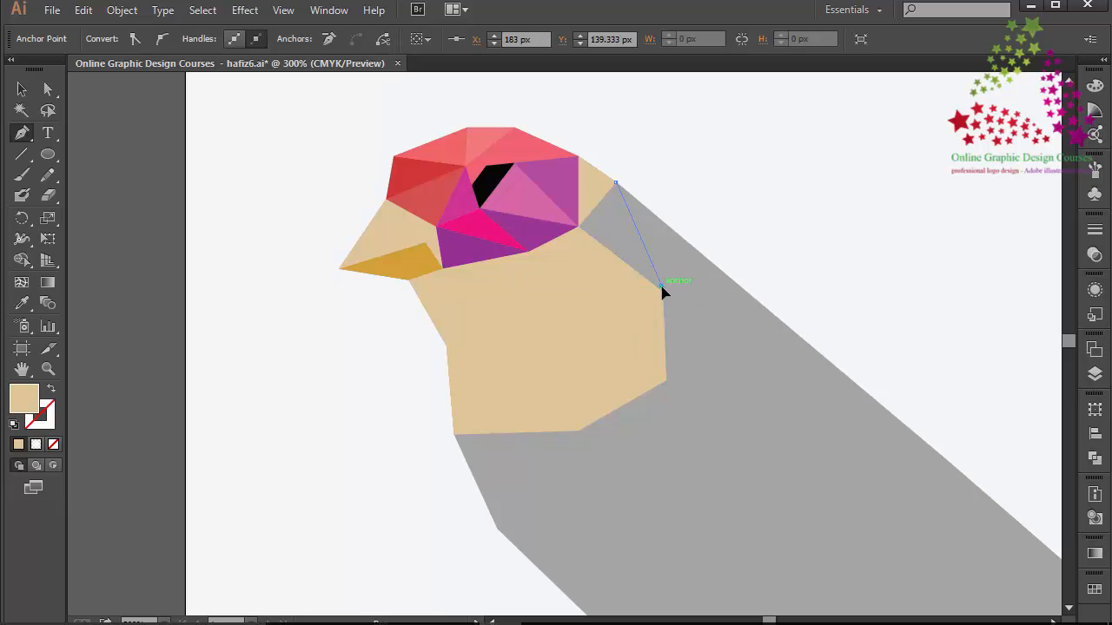
click(579, 229)
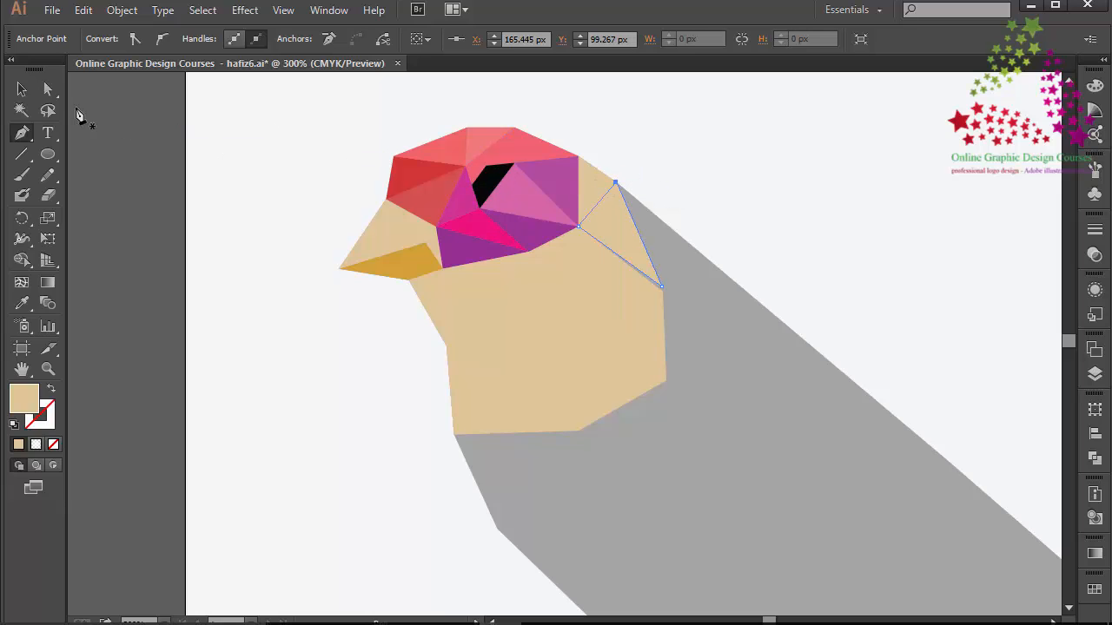
Move the new triangle's lower corner down to about X 183, Y 141 px so it meets the adjoining four-sided facet
click(663, 289)
mouse_move(665, 293)
mouse_down()
mouse_move(675, 300)
mouse_move(664, 299)
mouse_up()
click(34, 134)
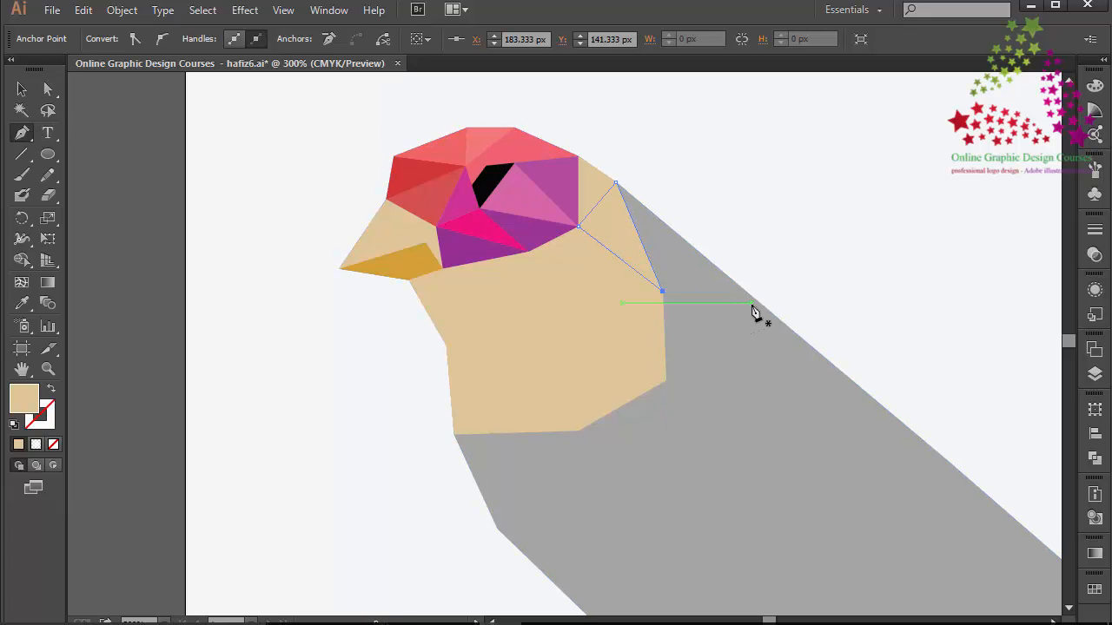
Draw a closed four-sided facet against the neck's rear vertical edge, with outer corners at about X 224, Y 179 px and X 202, Y 146 px
click(667, 381)
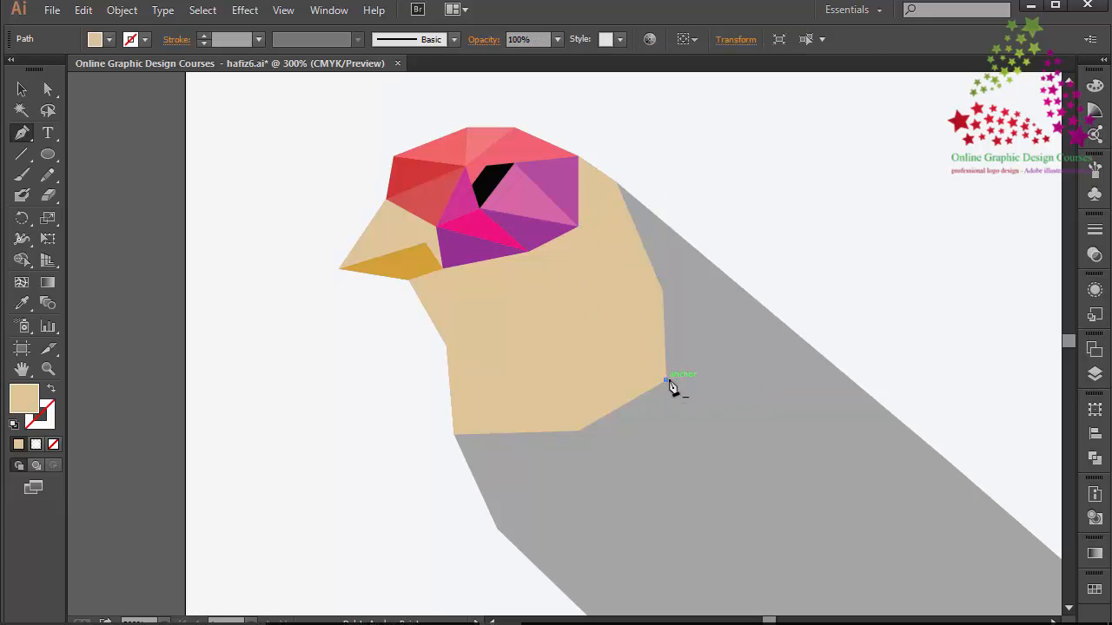
click(768, 390)
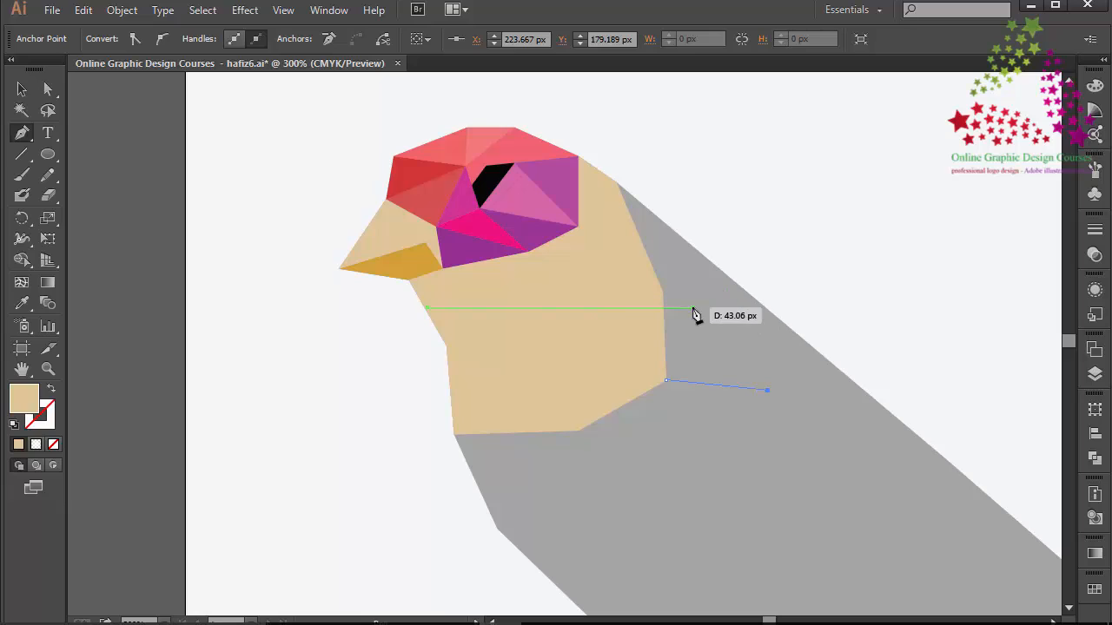
click(710, 302)
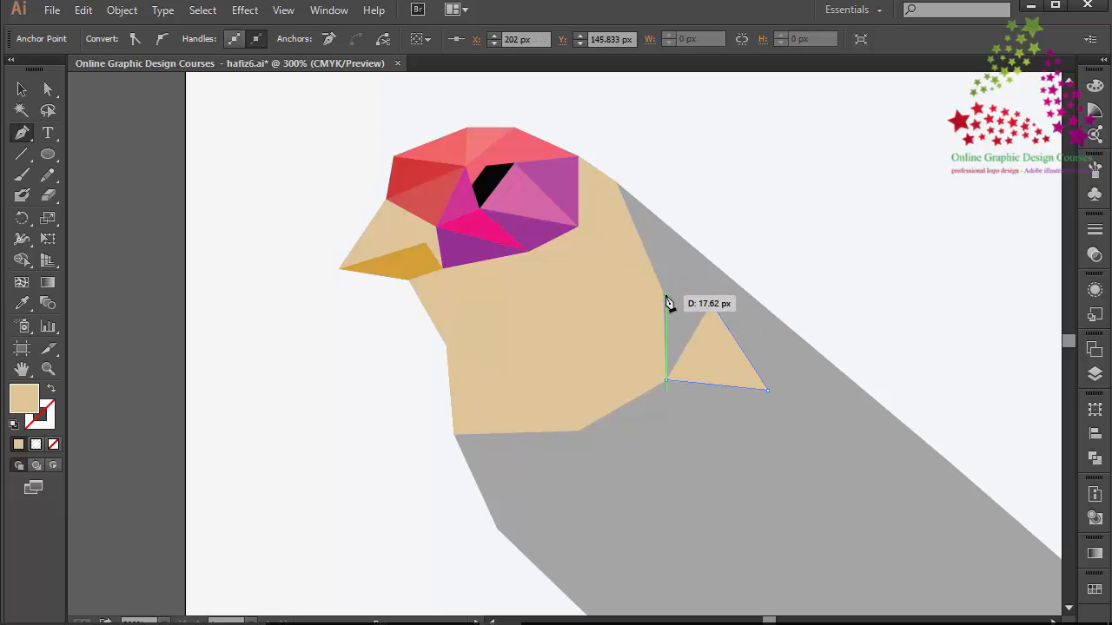
click(661, 290)
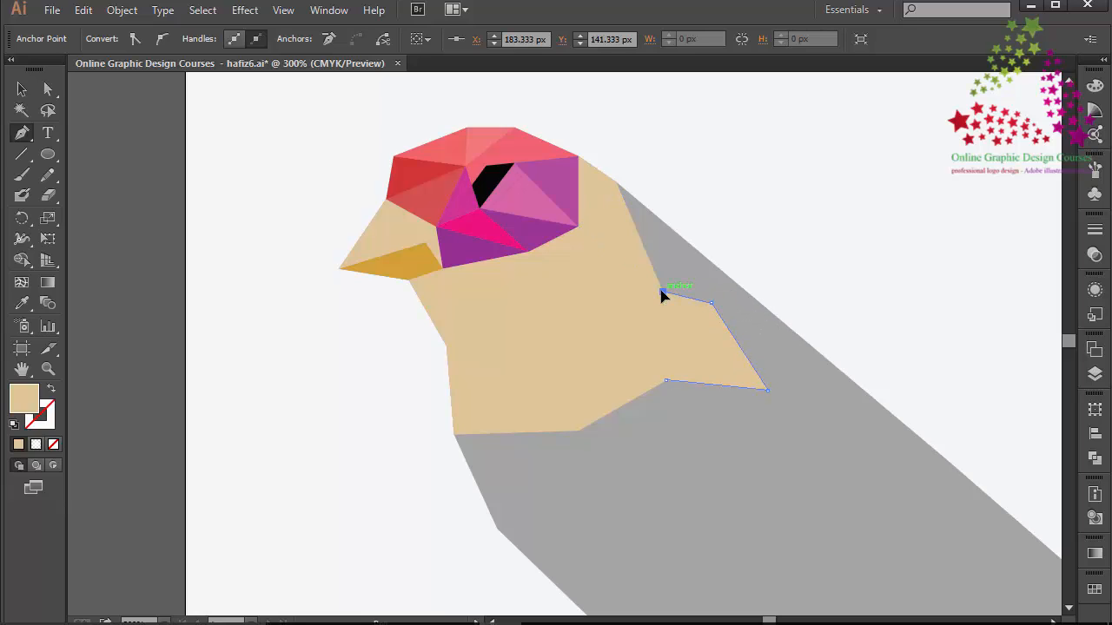
click(666, 383)
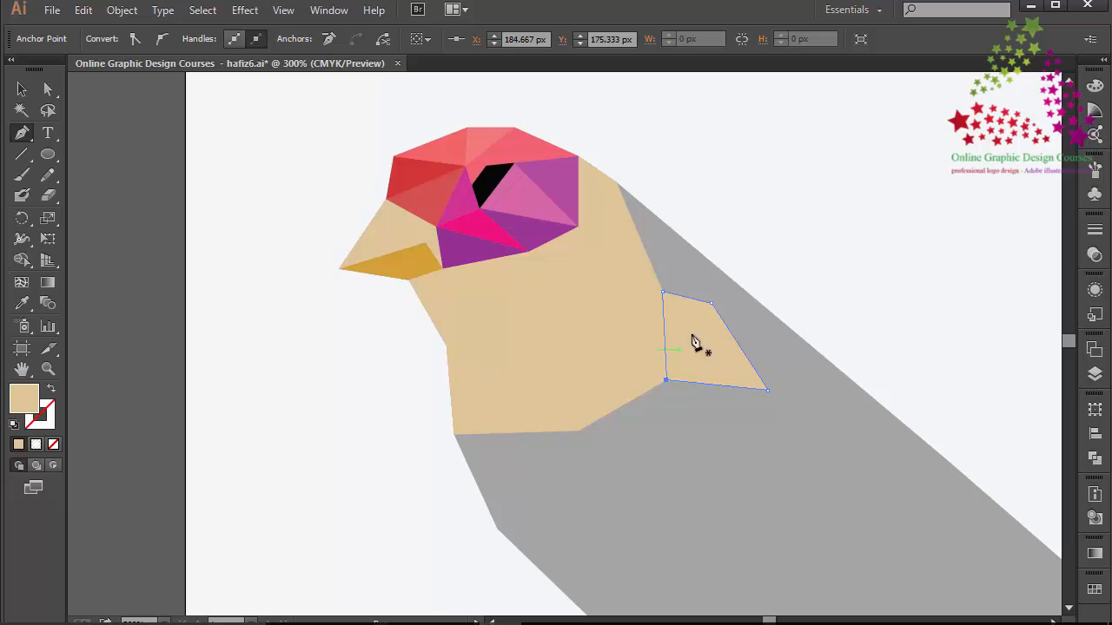
Draw a four-sided facet from the back outline's bend along the neighbouring facets' upper edges, with its last corner on the back outline at about X 202, Y 130 px
click(615, 182)
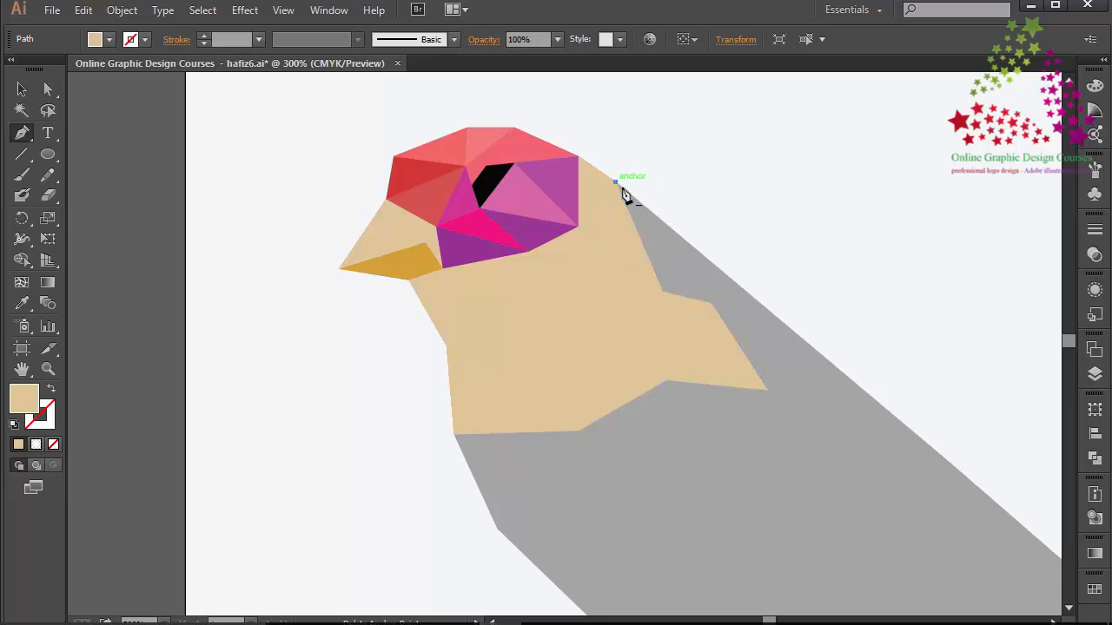
click(664, 294)
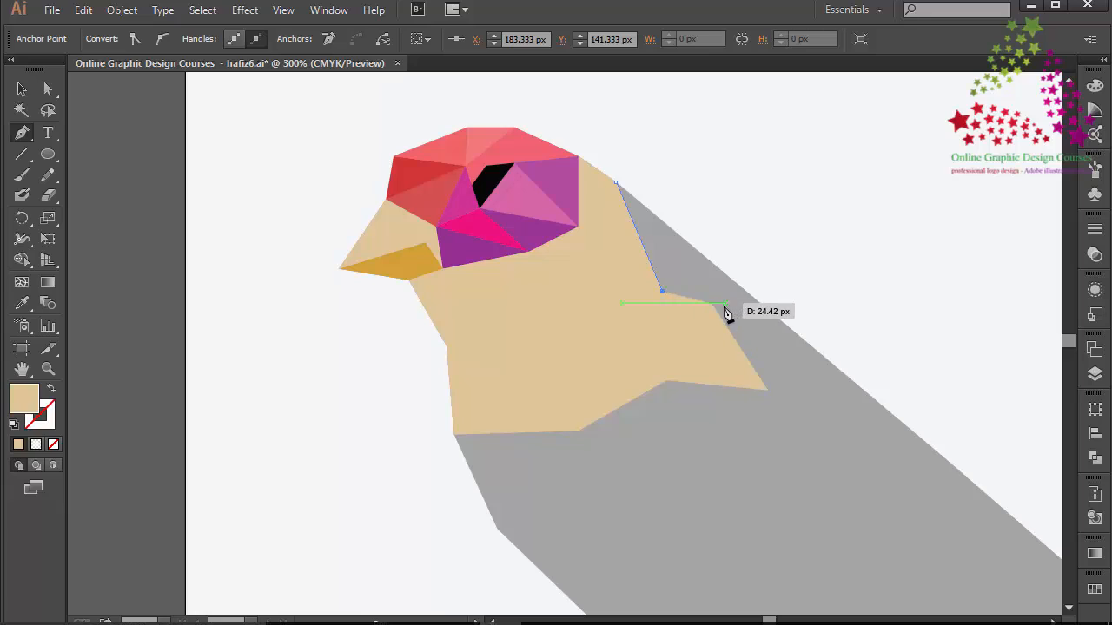
click(710, 303)
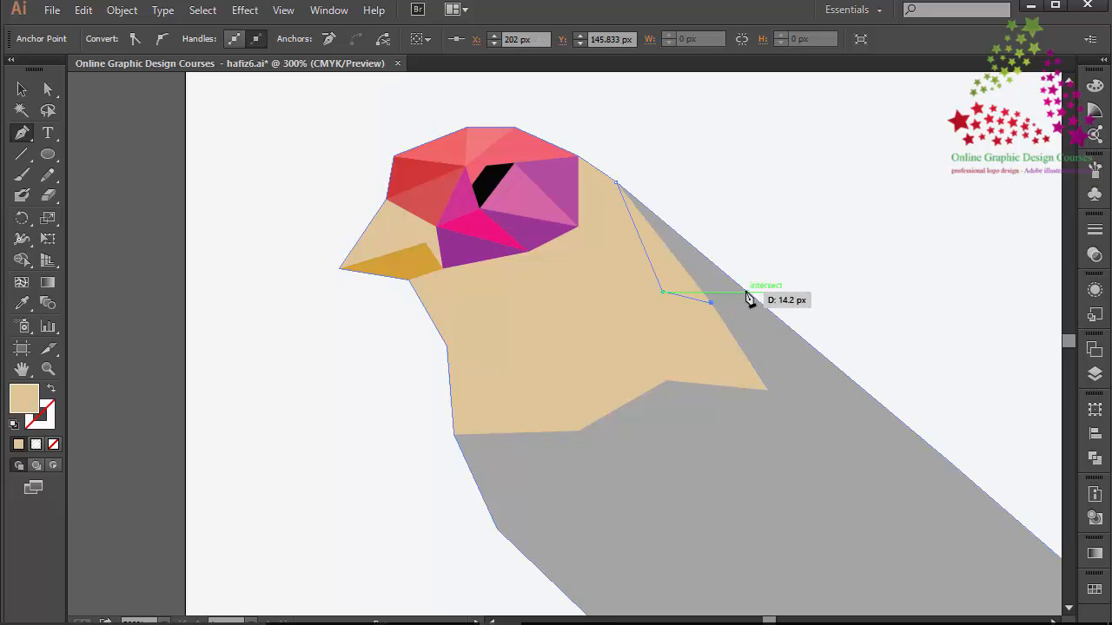
click(711, 261)
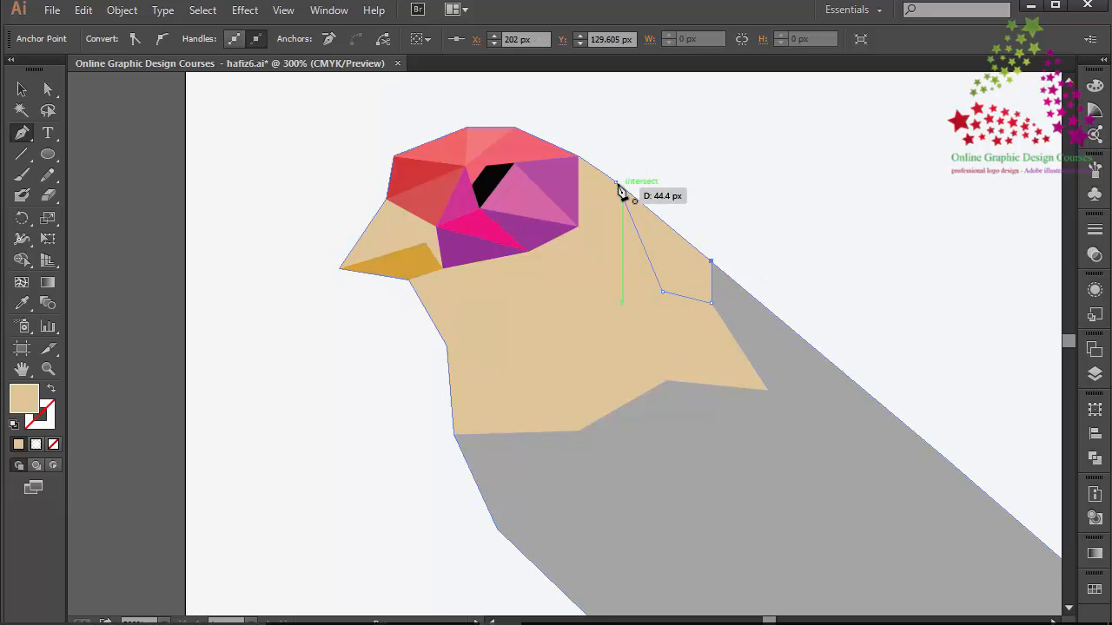
Draw a closed four-sided facet filling the notch between the two newest facets and the back outline, starting from the lower facet's outermost corner
click(768, 390)
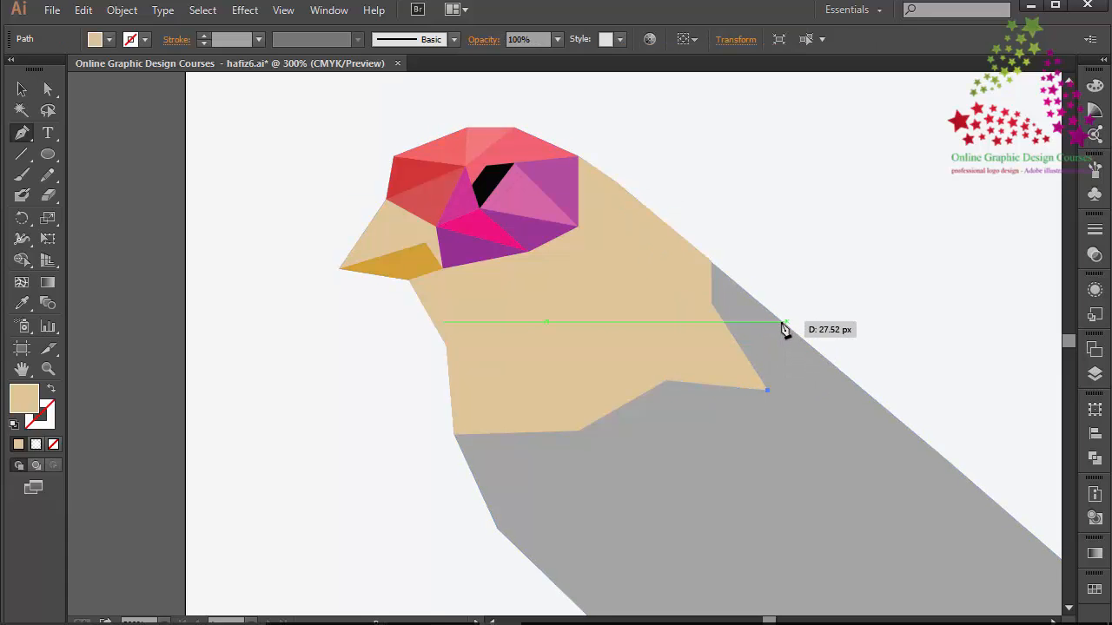
click(780, 322)
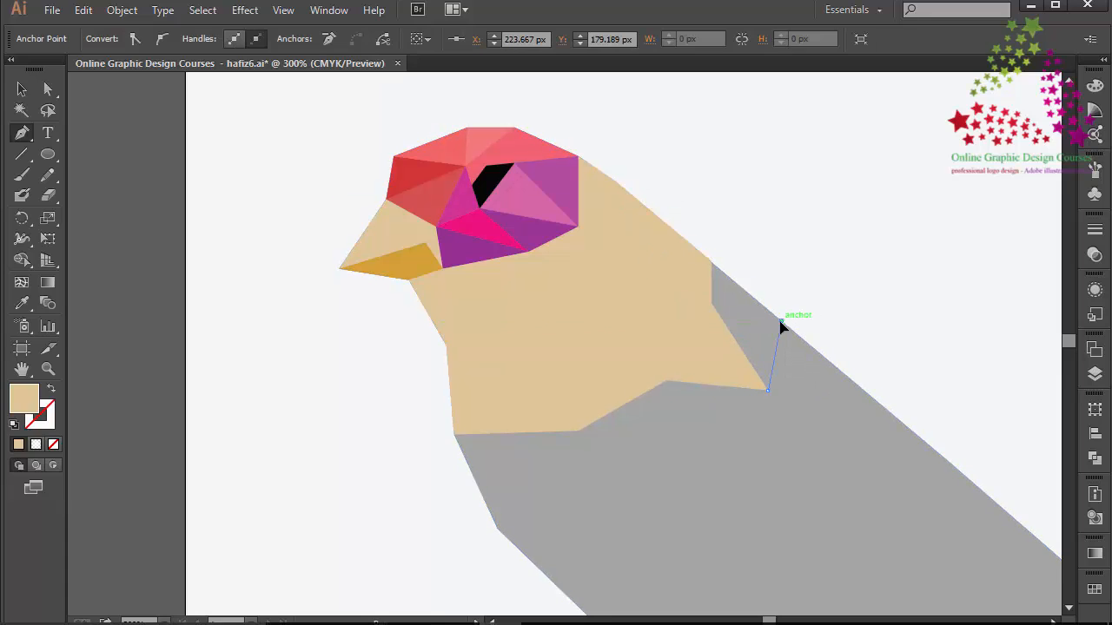
click(711, 262)
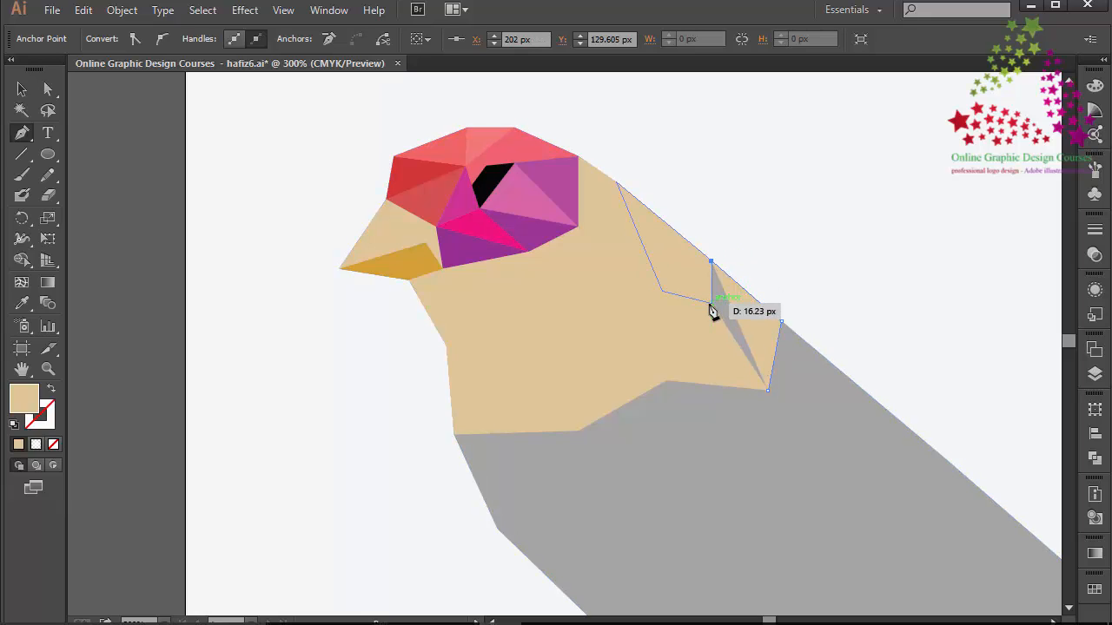
click(712, 303)
click(767, 390)
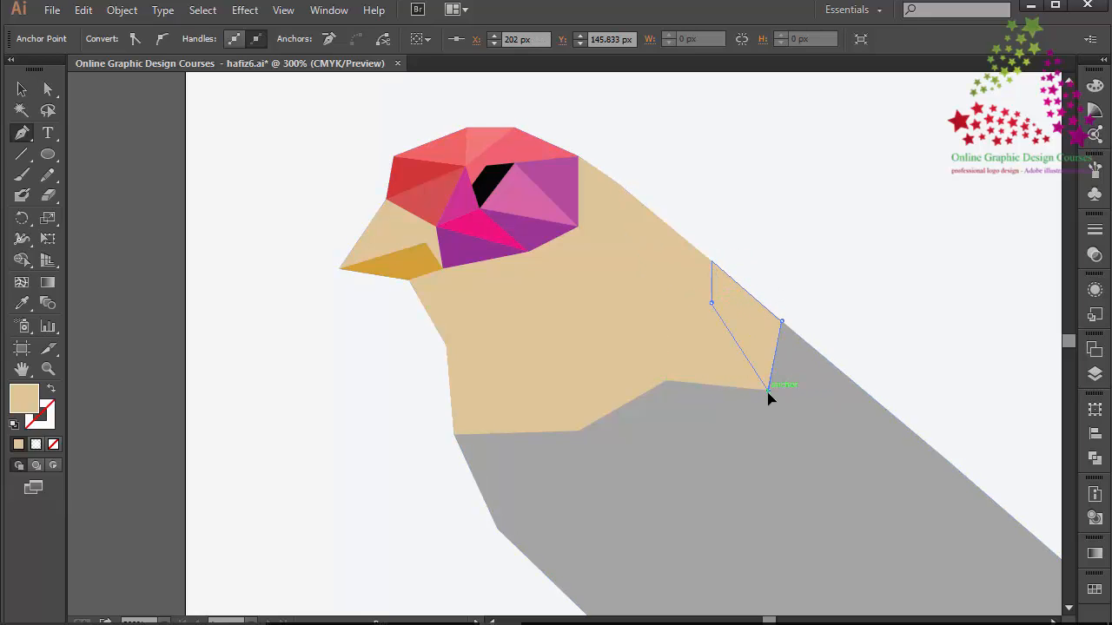
Recolour the small triangular throat facet below the beak with purple fill 801CA5
click(24, 90)
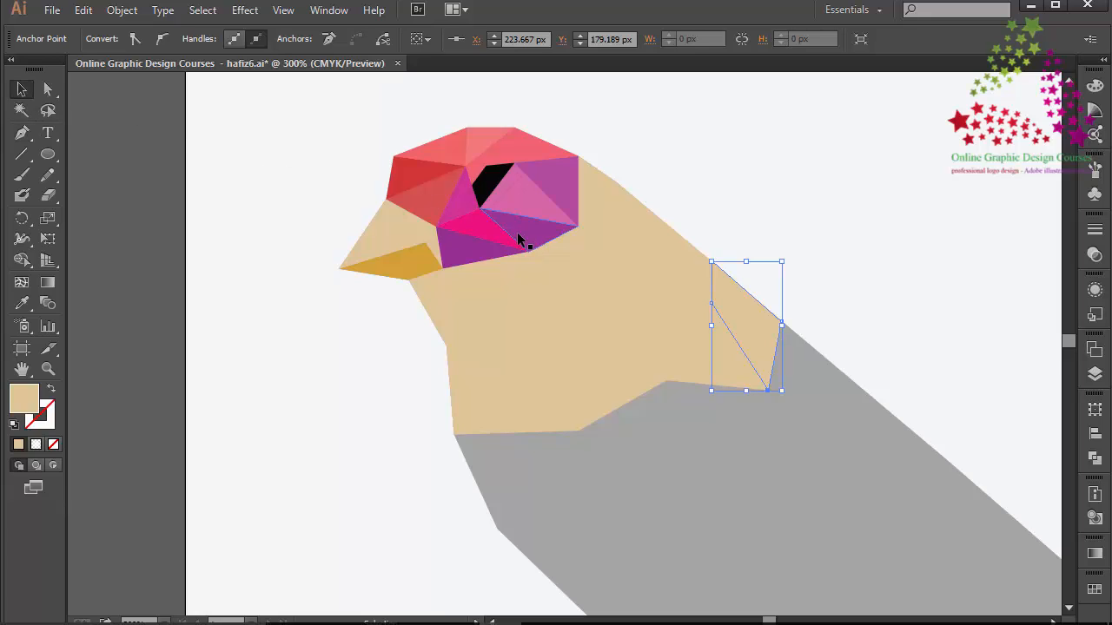
click(427, 294)
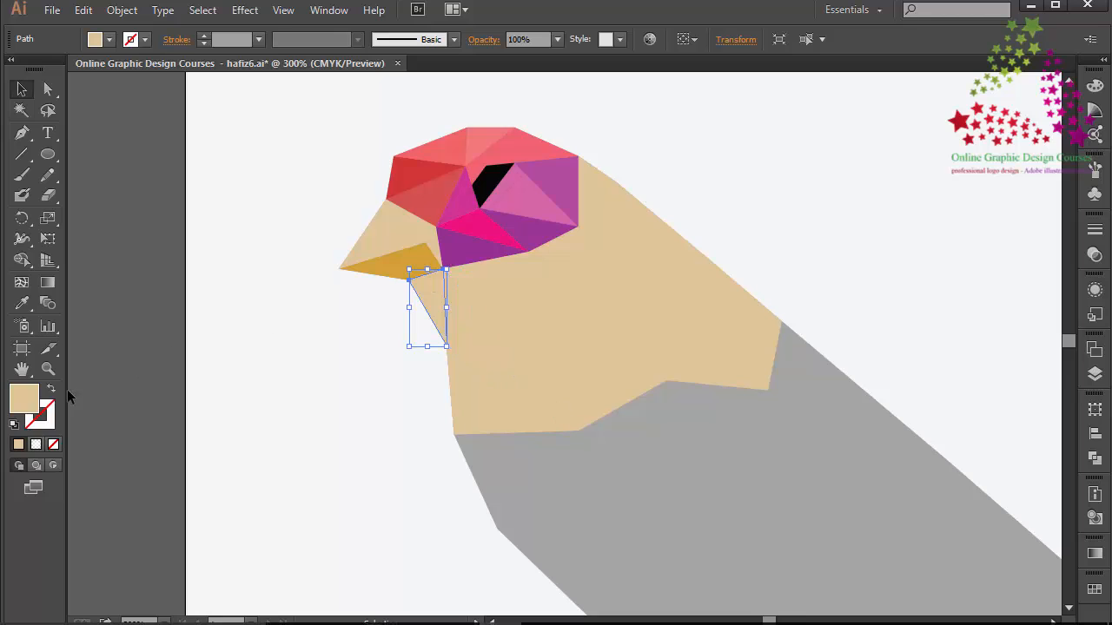
double_click(18, 405)
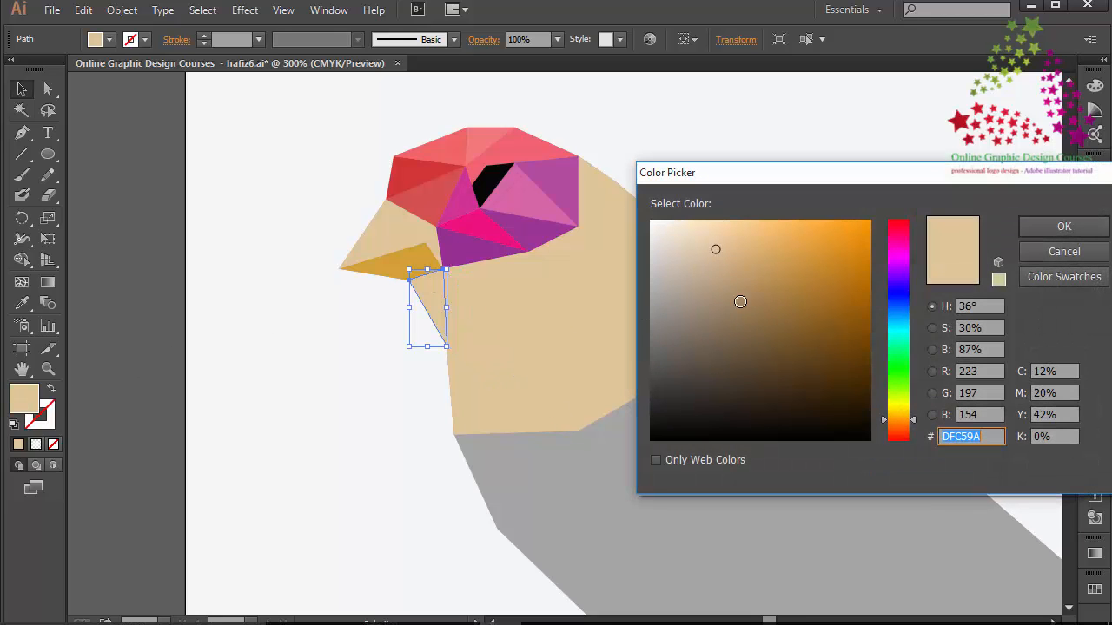
mouse_move(910, 268)
mouse_down()
mouse_move(907, 254)
mouse_move(908, 271)
mouse_up()
drag(807, 276, 832, 297)
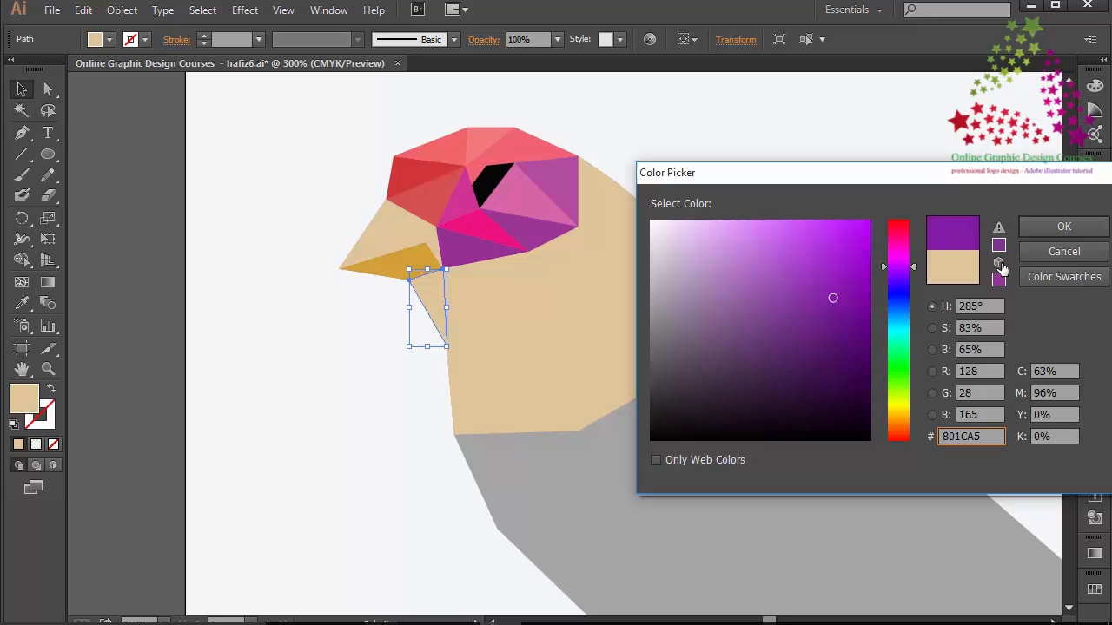
click(1037, 232)
Open the fill colour of the narrow triangular neck facet adjoining the purple throat facet
click(474, 321)
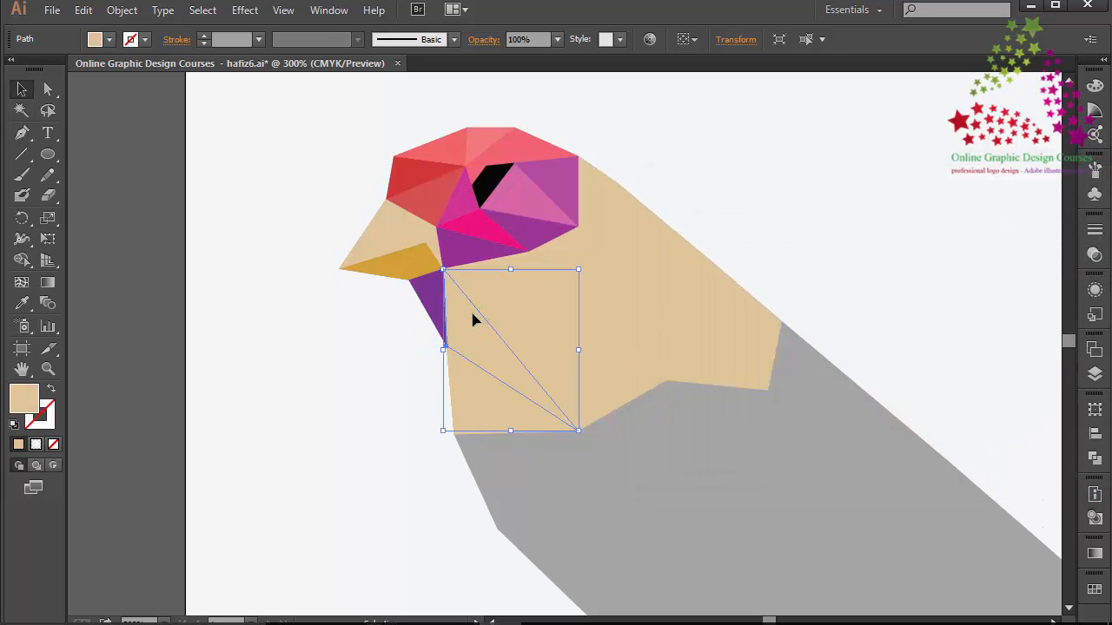
double_click(21, 392)
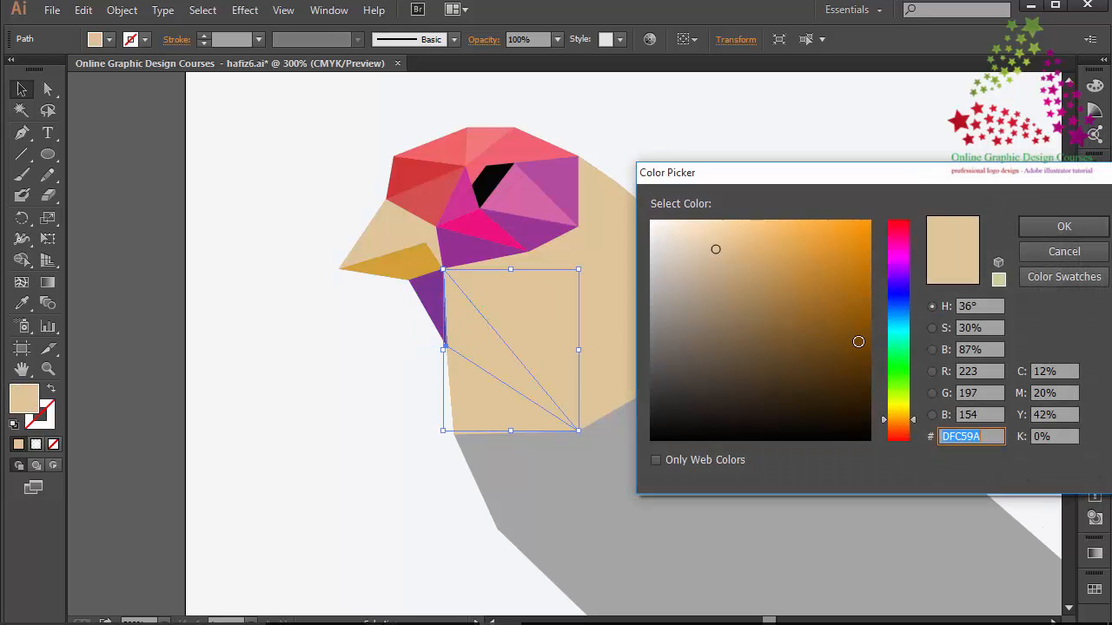
Fill the narrow triangle running from the beak base down to the chest point with a dark violet
click(901, 272)
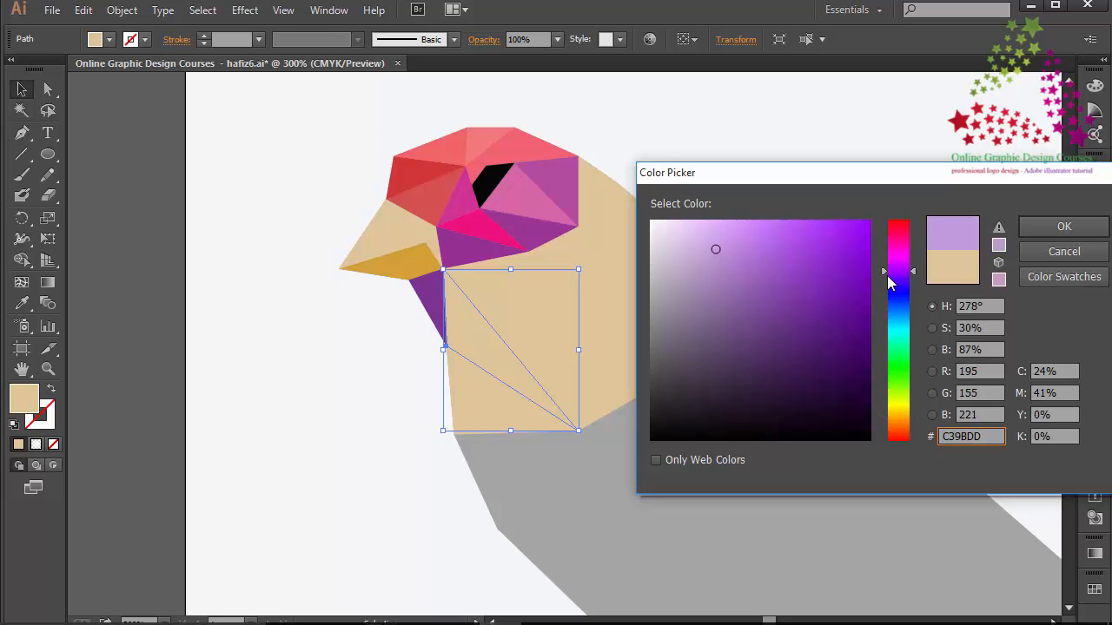
drag(807, 302, 831, 305)
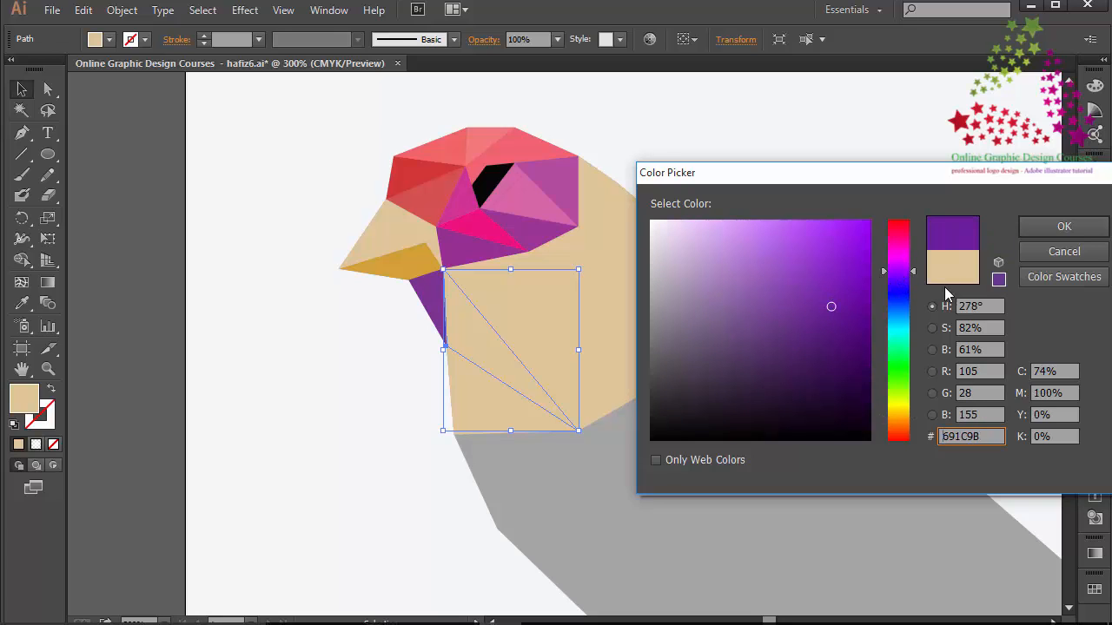
click(1044, 229)
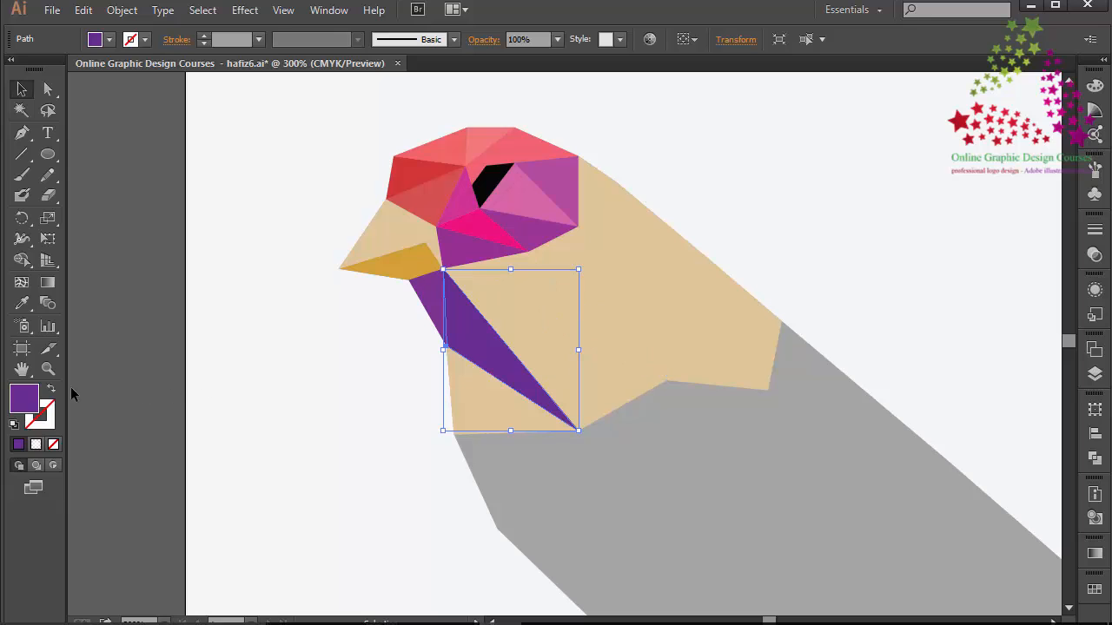
double_click(21, 401)
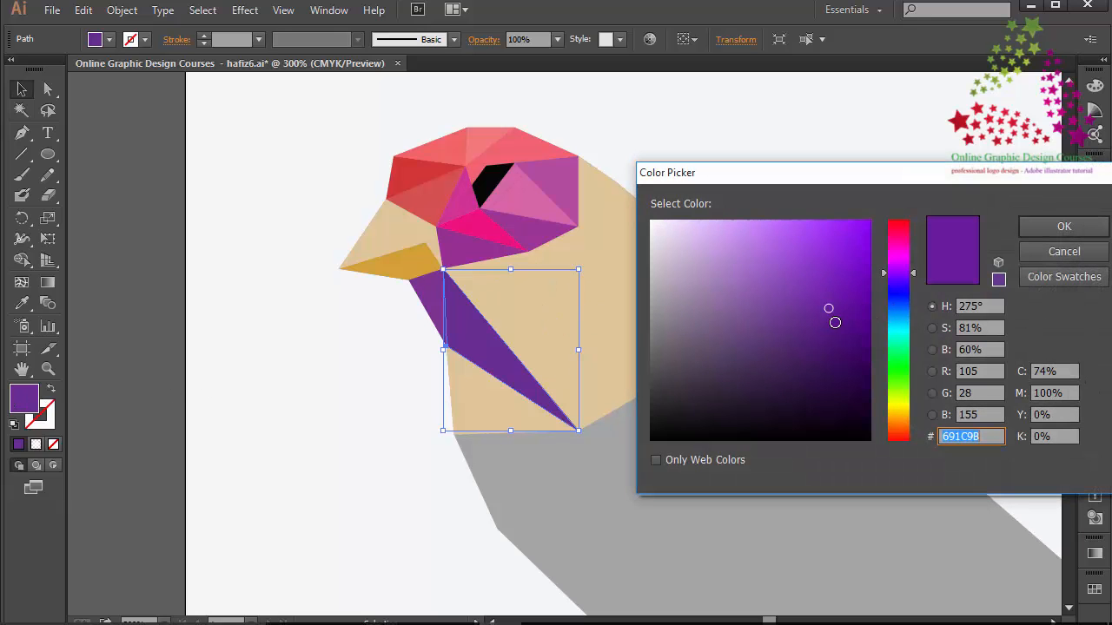
click(835, 322)
key(Return)
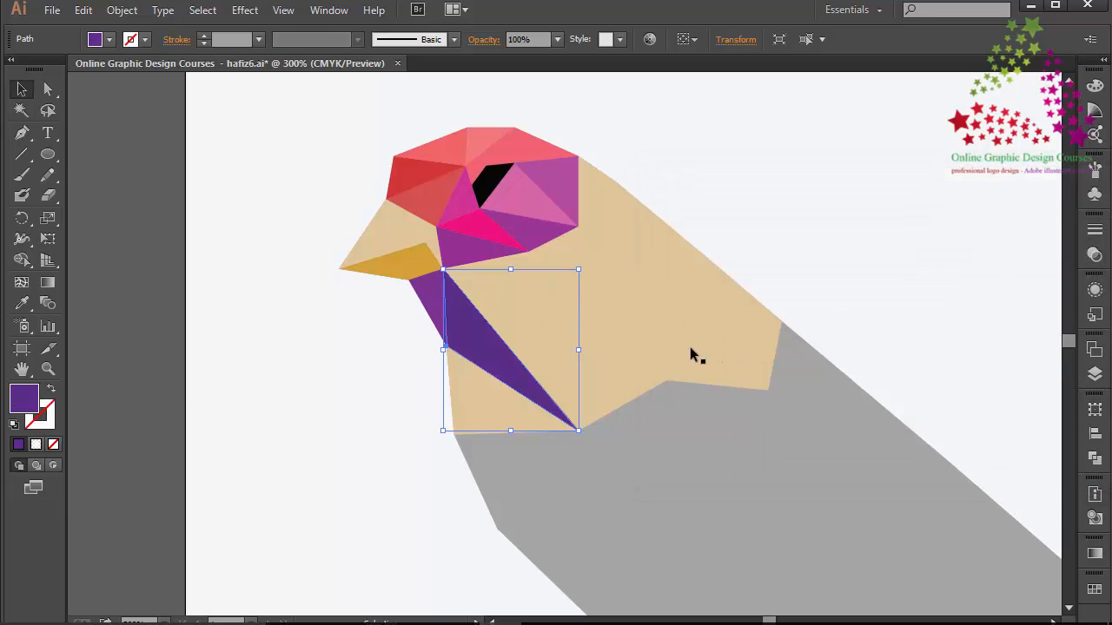
Fill the large chest triangle beside the dark violet one with purple 840B81
click(550, 340)
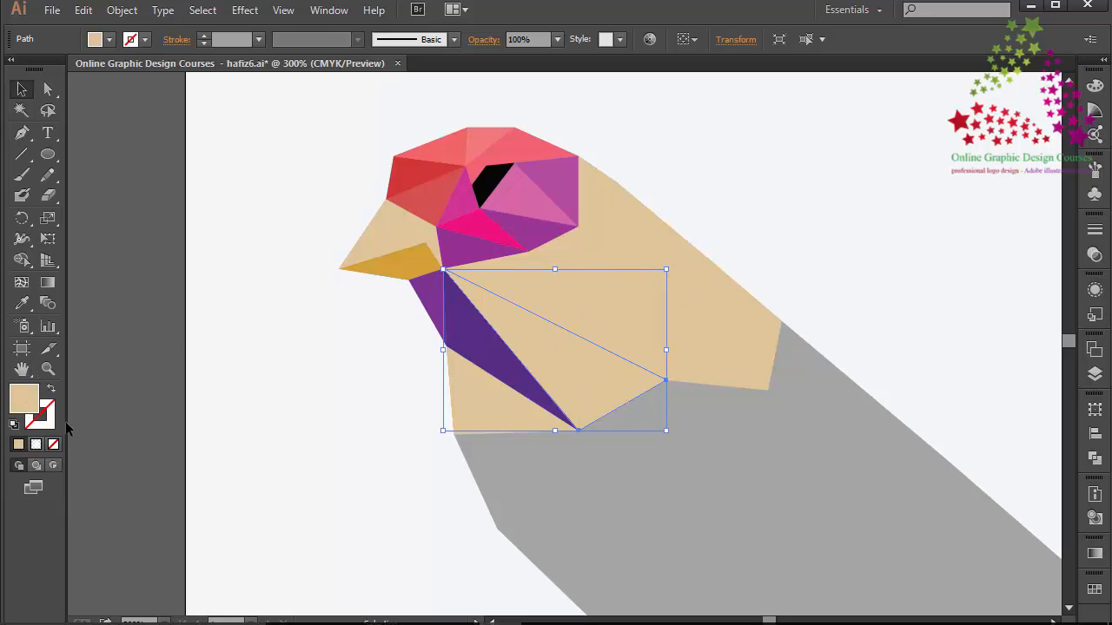
double_click(22, 401)
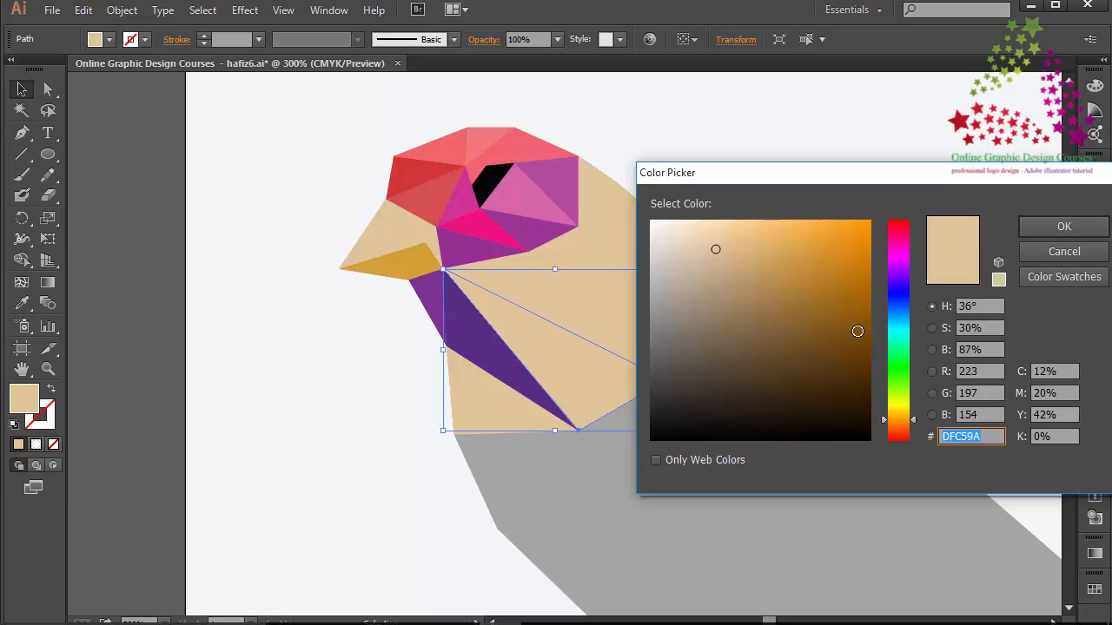
drag(895, 310, 903, 256)
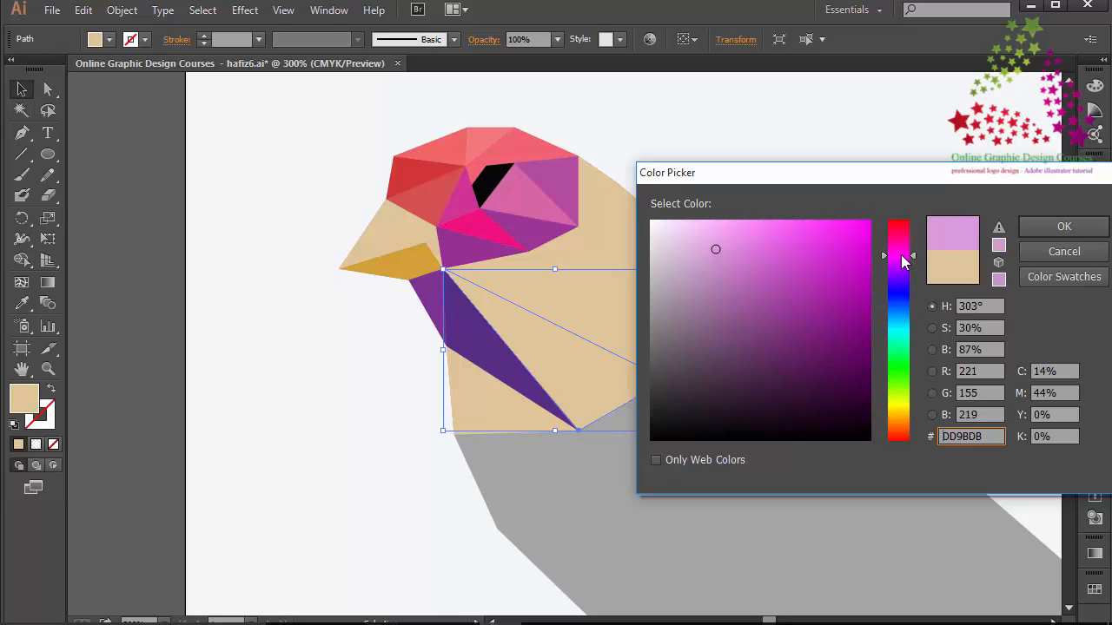
mouse_move(819, 305)
mouse_down()
mouse_move(817, 292)
mouse_move(854, 324)
mouse_up()
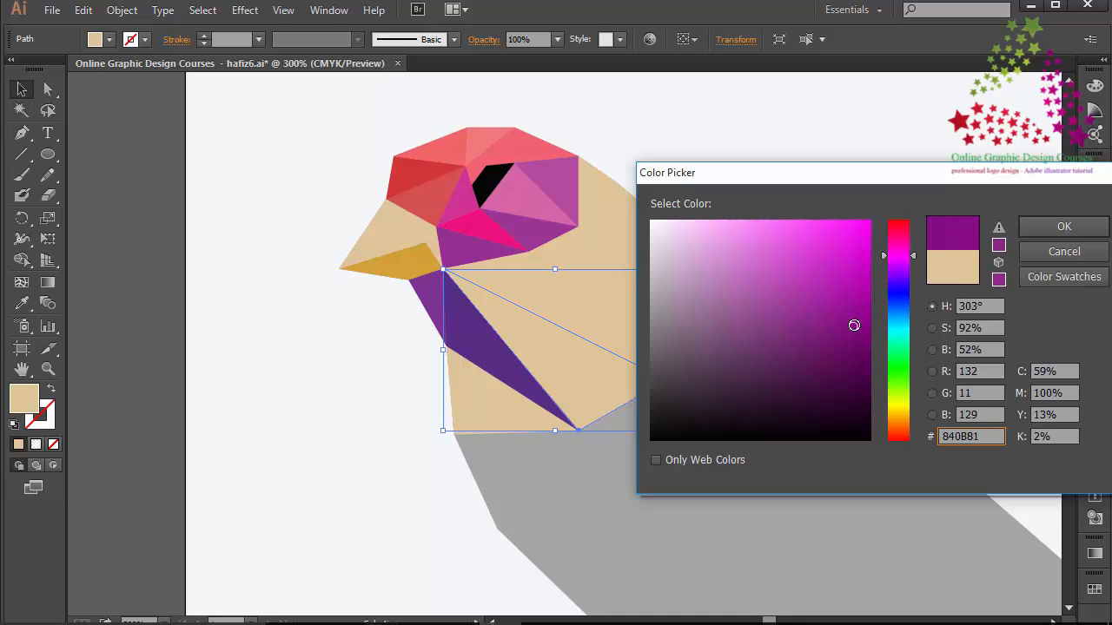
click(1053, 222)
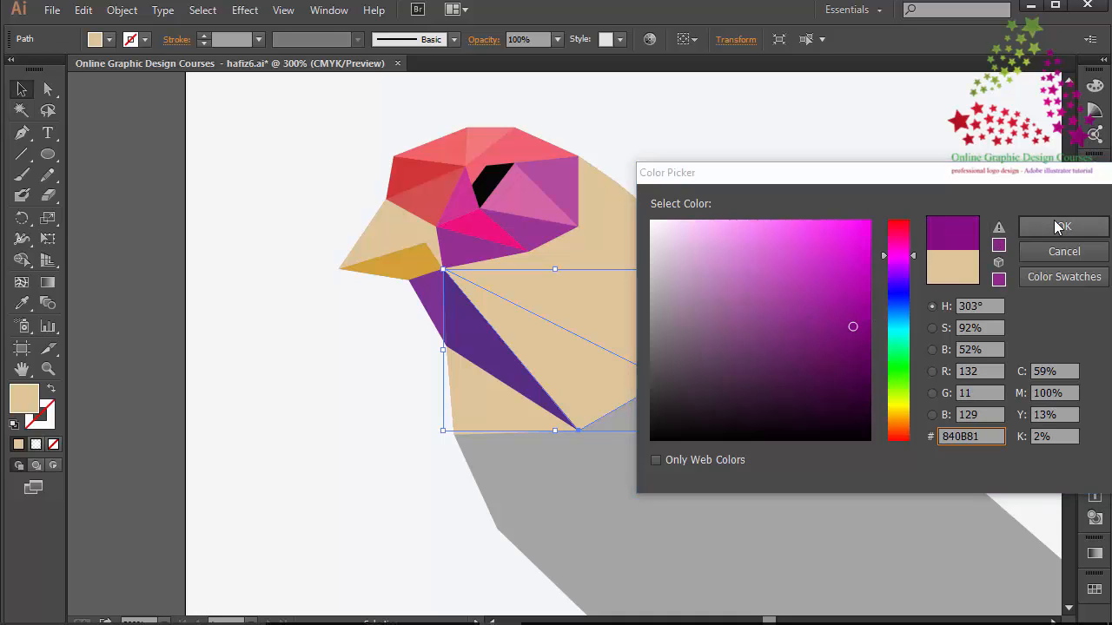
click(947, 231)
Fill the small beige triangle directly below the purple cheek with a muted medium purple
click(528, 288)
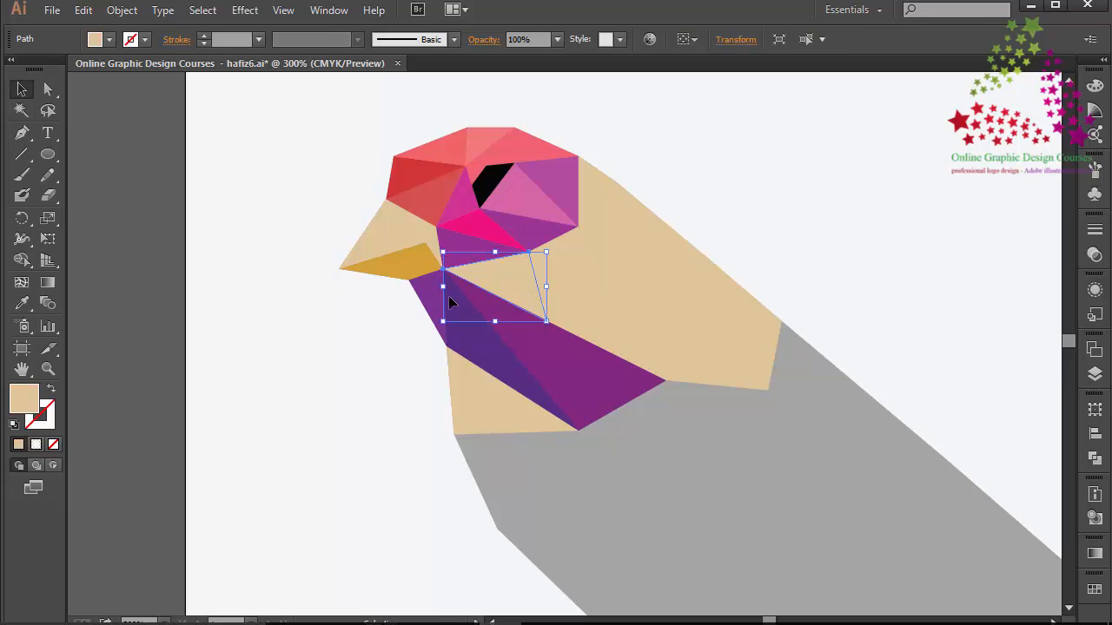
double_click(20, 412)
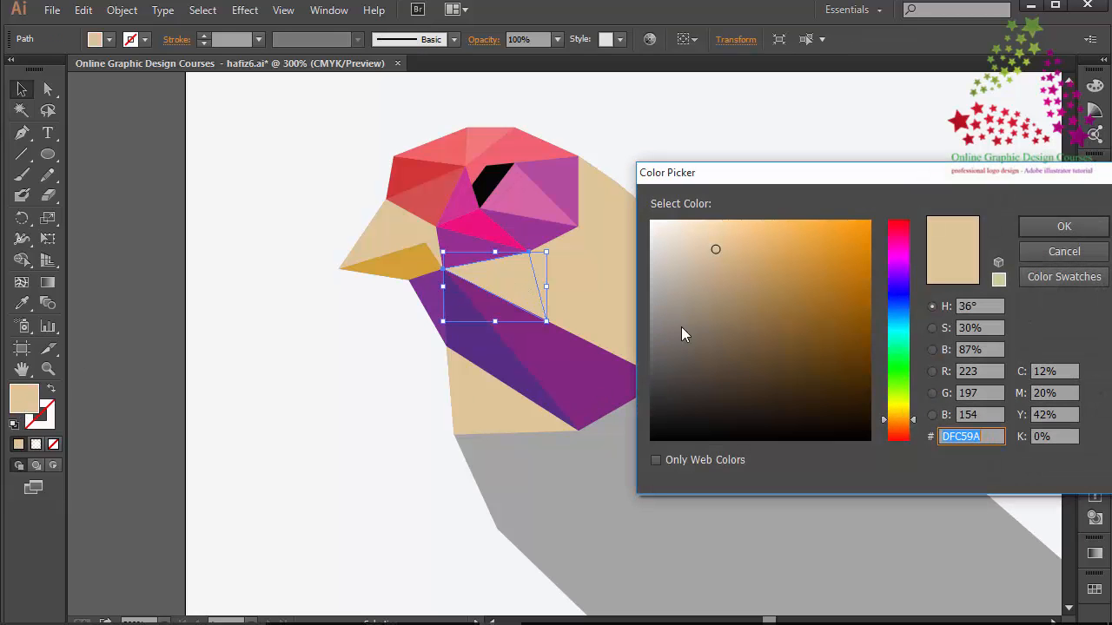
click(898, 263)
mouse_move(840, 259)
mouse_down()
mouse_move(837, 249)
mouse_move(901, 217)
mouse_up()
click(1033, 235)
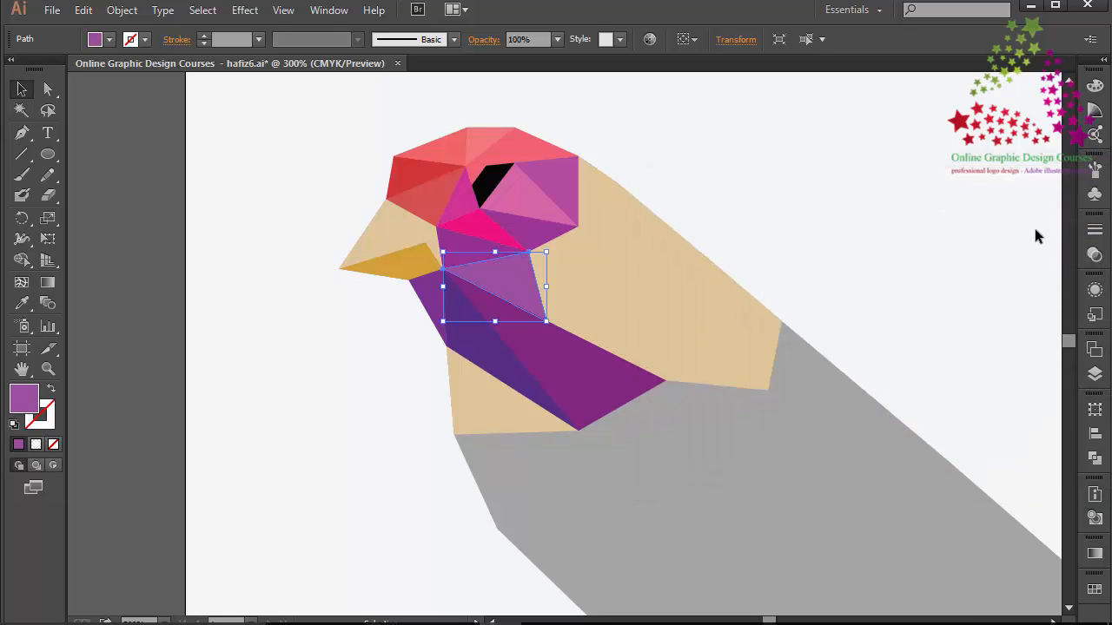
Fill the long thin triangle between the muted purple facet and the wing-side chest corner with magenta-pink
click(581, 299)
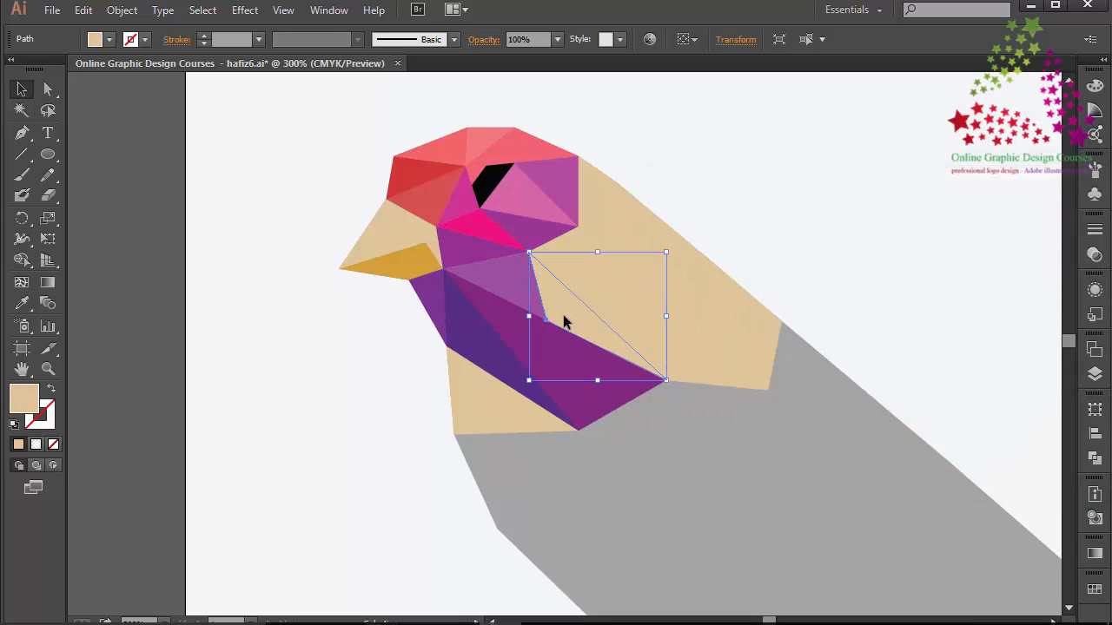
double_click(24, 397)
mouse_move(903, 257)
mouse_down()
mouse_move(908, 250)
mouse_move(892, 255)
mouse_move(870, 221)
mouse_up()
click(1064, 225)
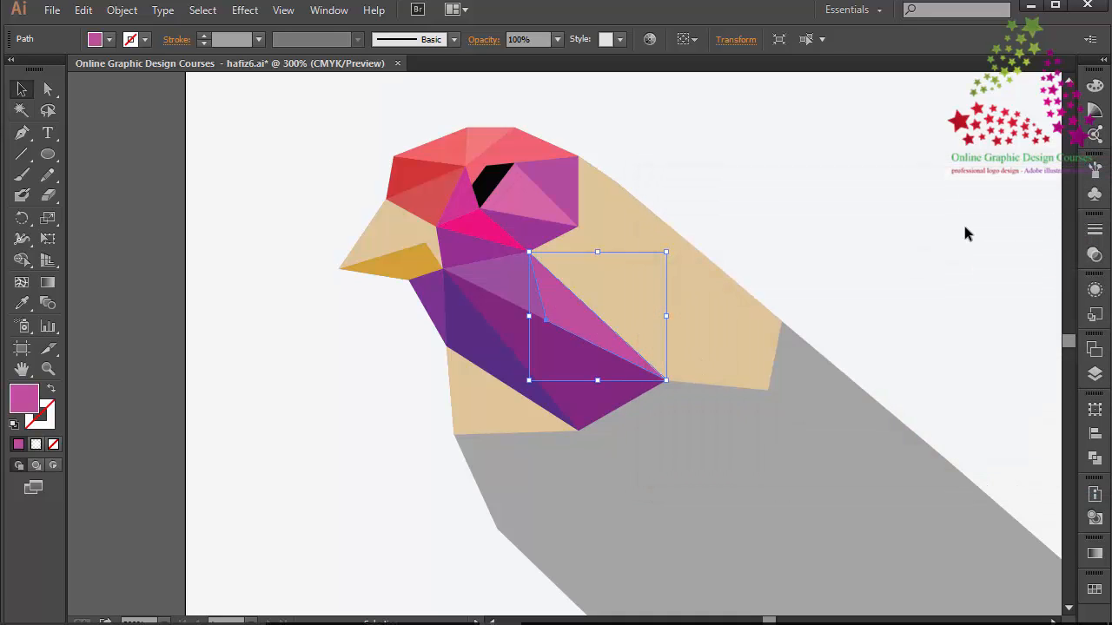
click(964, 231)
Fill the beige triangle behind the cheek, above the thin magenta-pink facet, with a soft mauve-pink
click(575, 267)
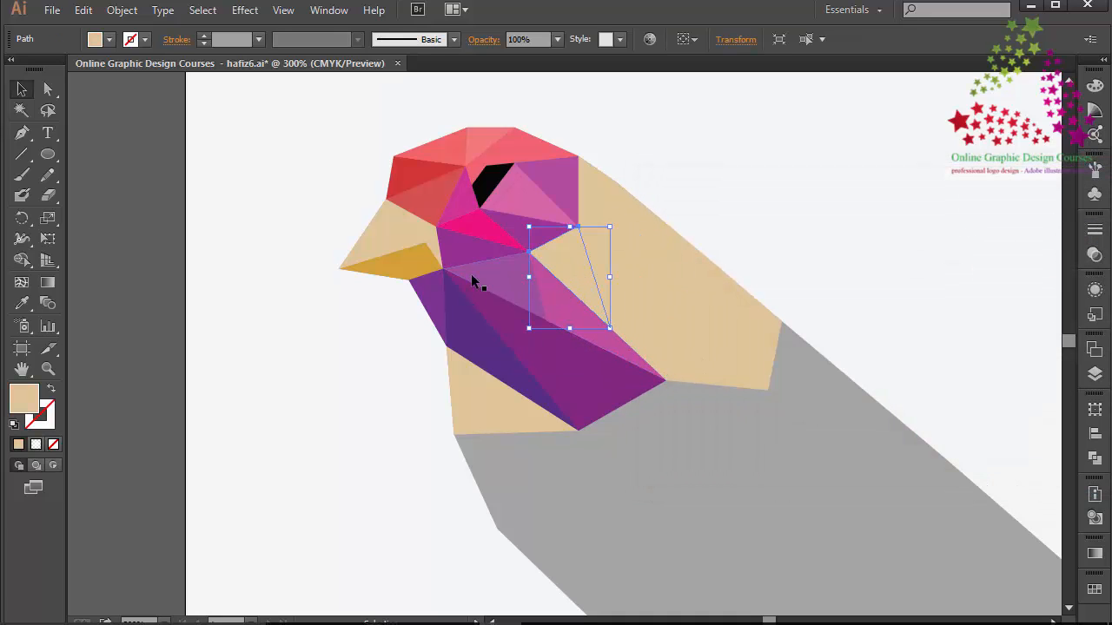
double_click(31, 406)
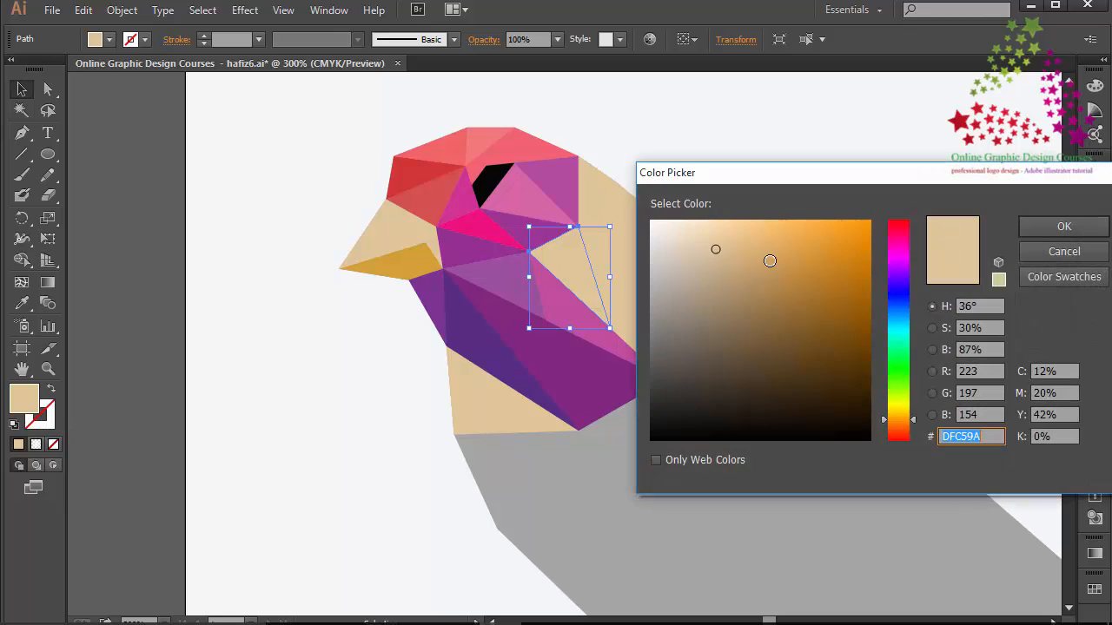
click(894, 257)
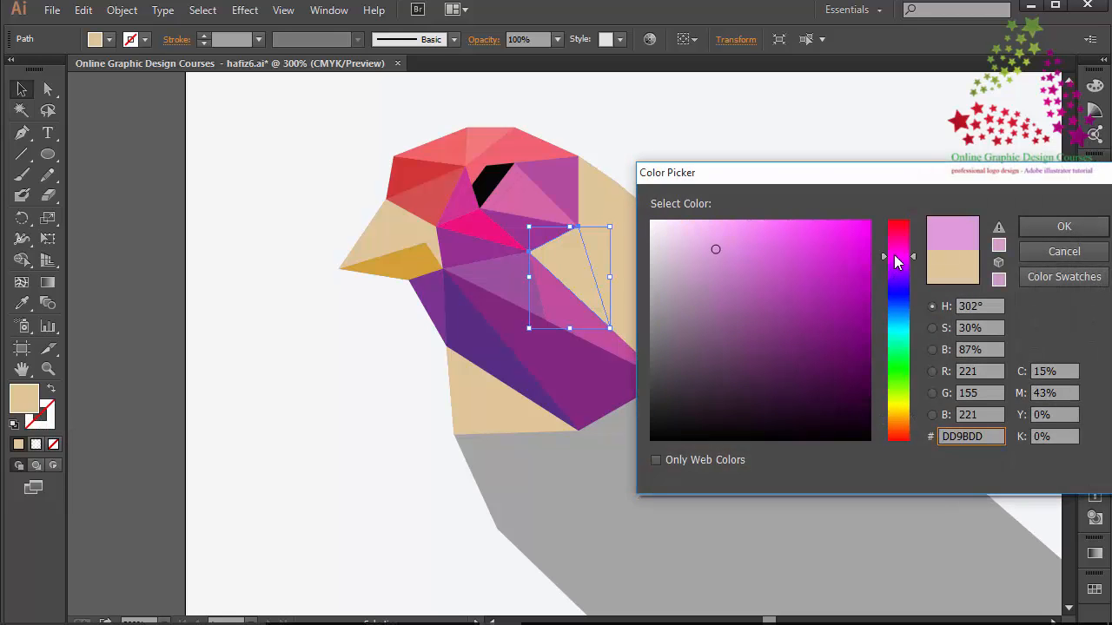
drag(749, 242, 780, 245)
click(1052, 229)
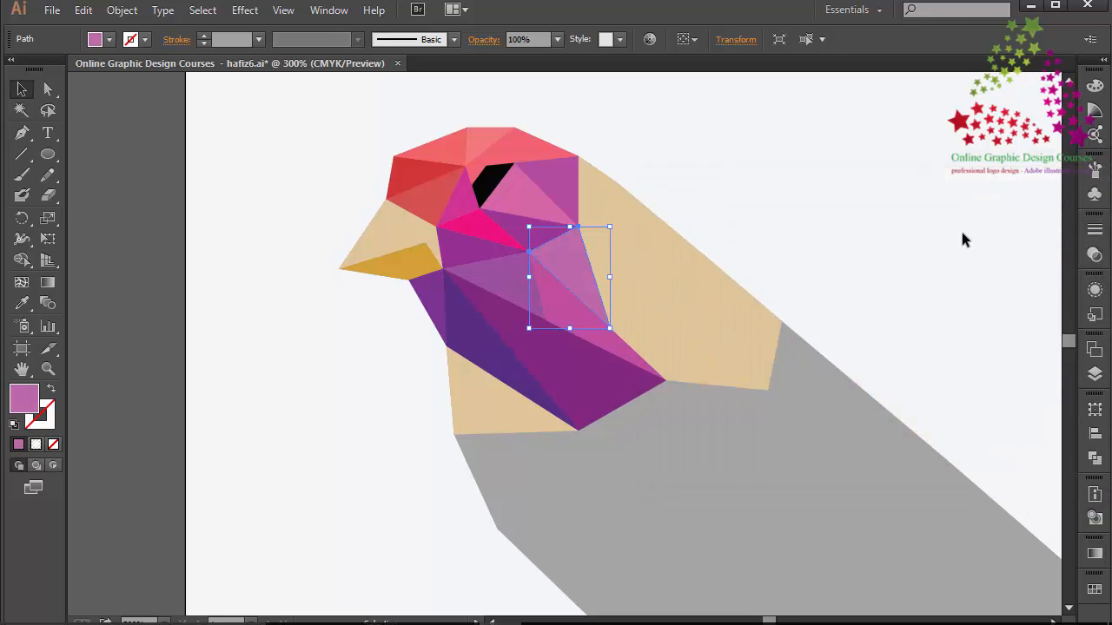
click(878, 232)
Fill the four-sided facet behind the mauve-pink triangle with a strong magenta-pink
click(635, 309)
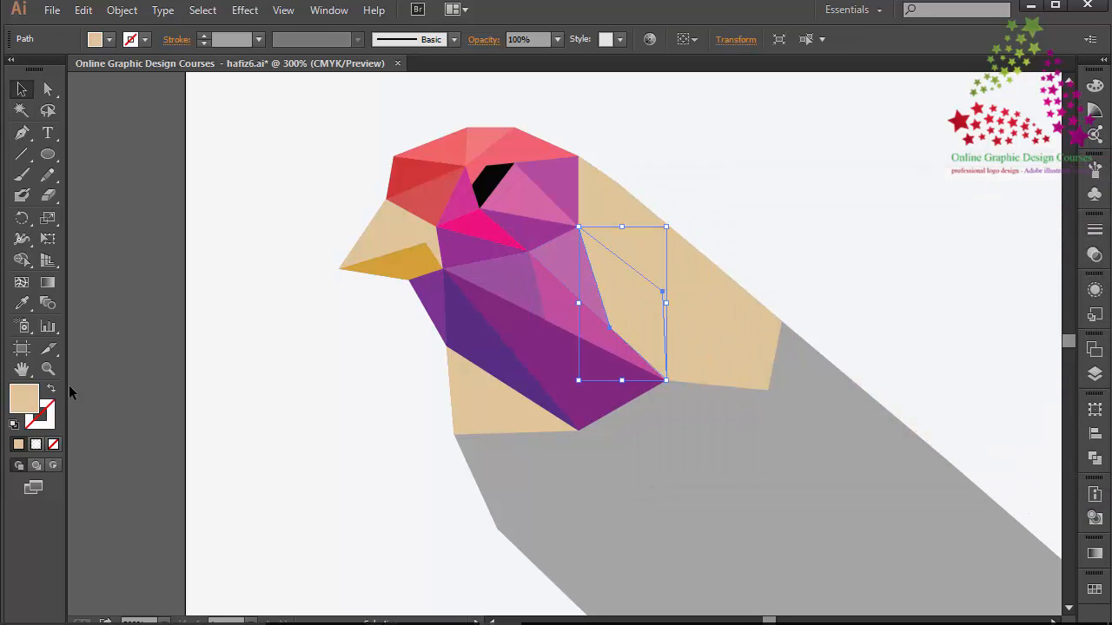
double_click(24, 399)
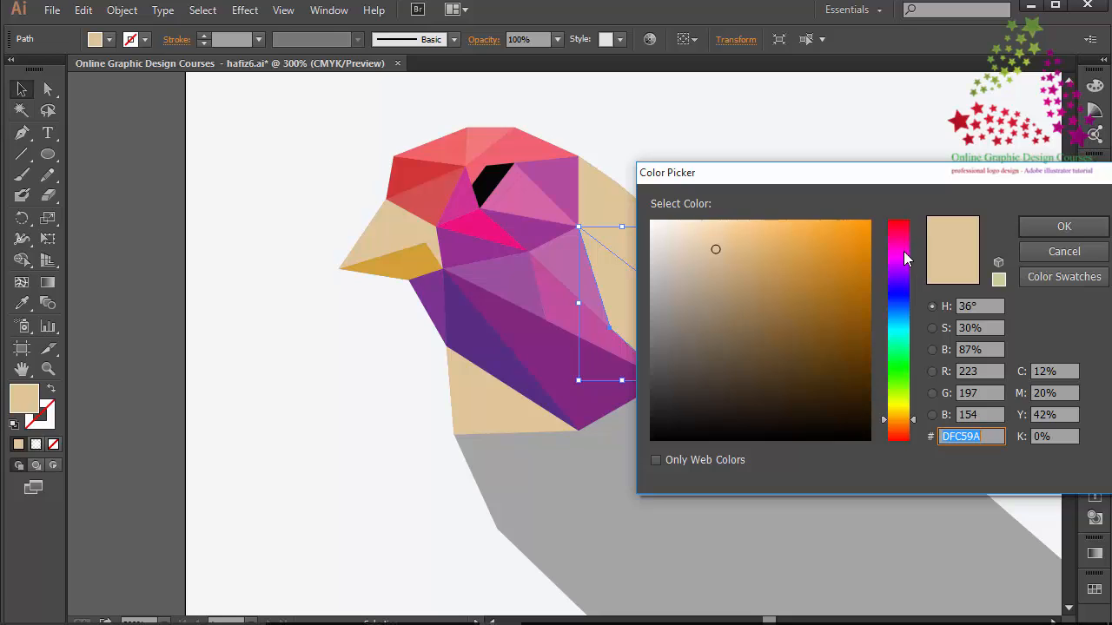
click(903, 256)
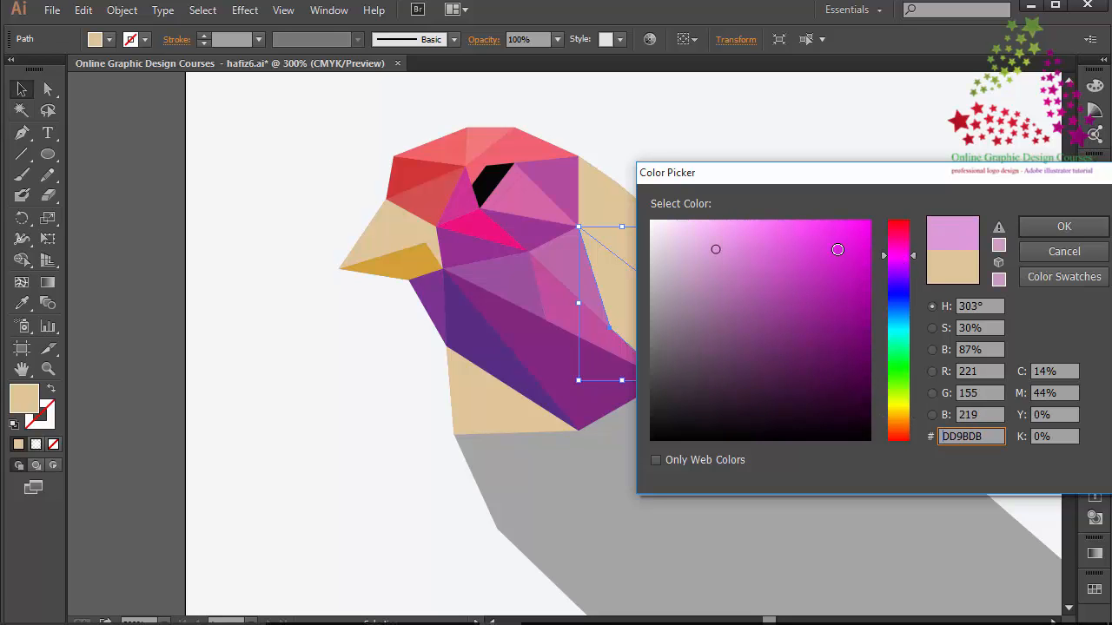
drag(838, 249, 871, 221)
click(1063, 227)
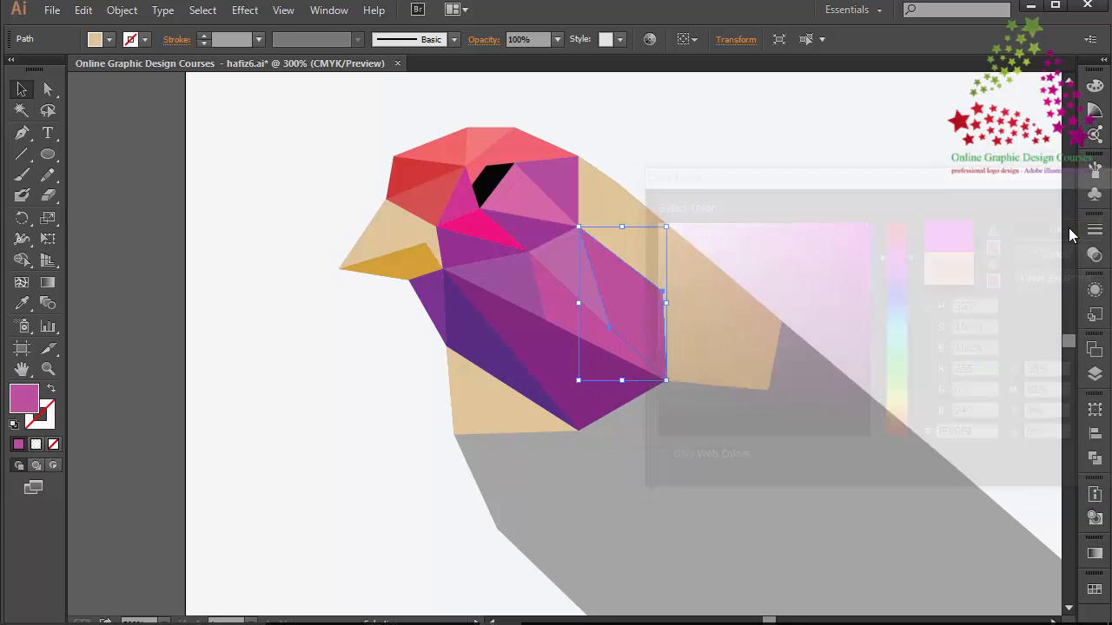
click(916, 253)
Recolour the four-sided facet behind the mauve-pink triangle with a lighter orchid pink
click(617, 297)
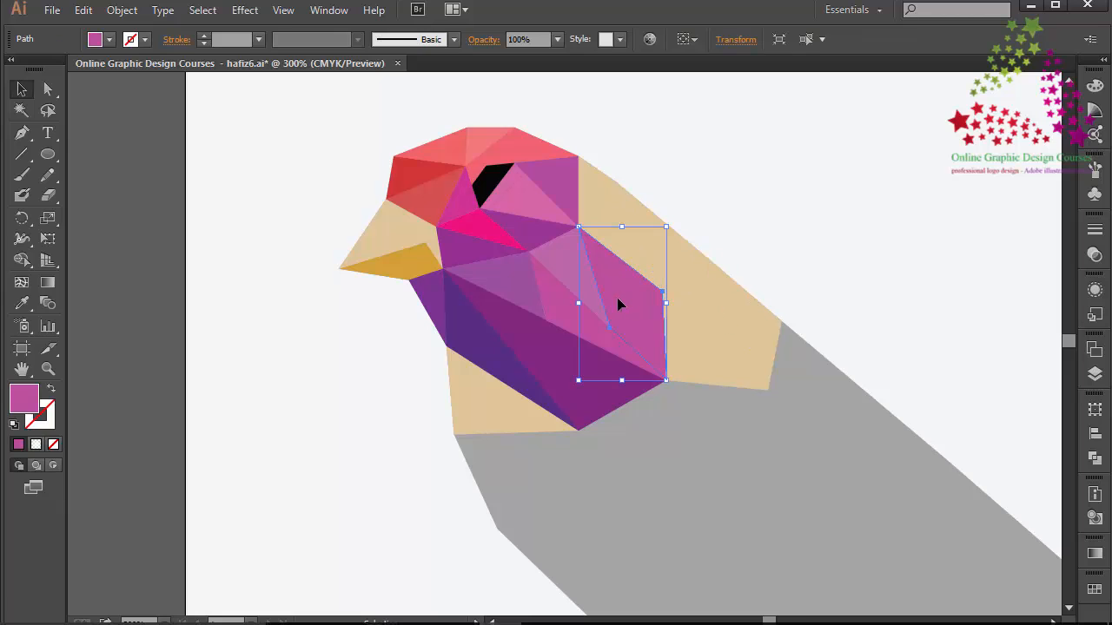
double_click(36, 396)
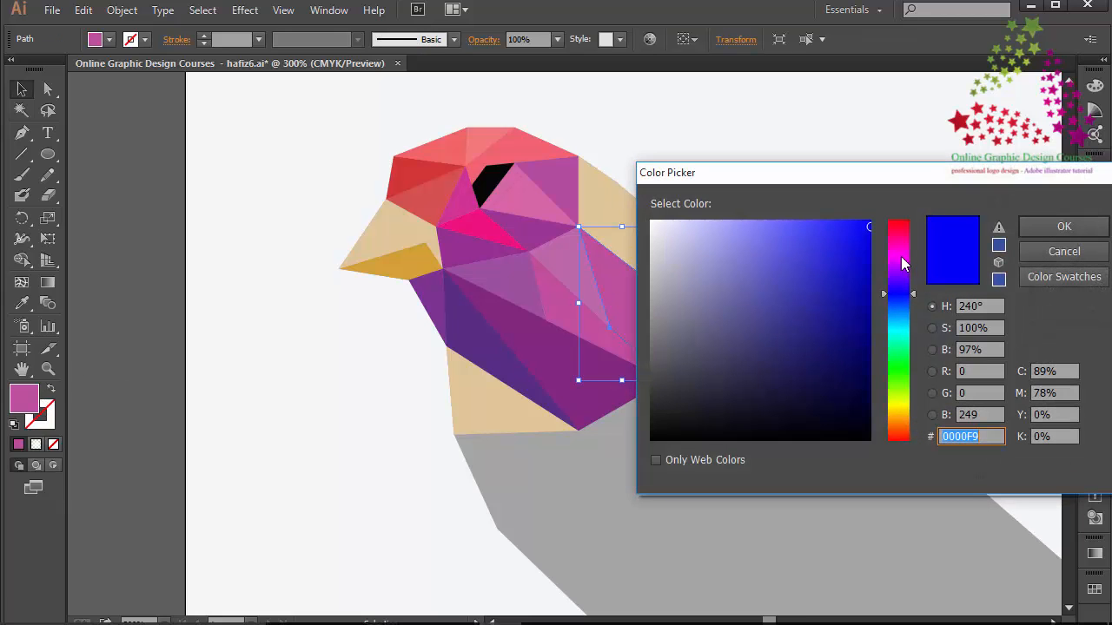
click(901, 258)
drag(807, 247, 774, 211)
click(1097, 224)
click(919, 219)
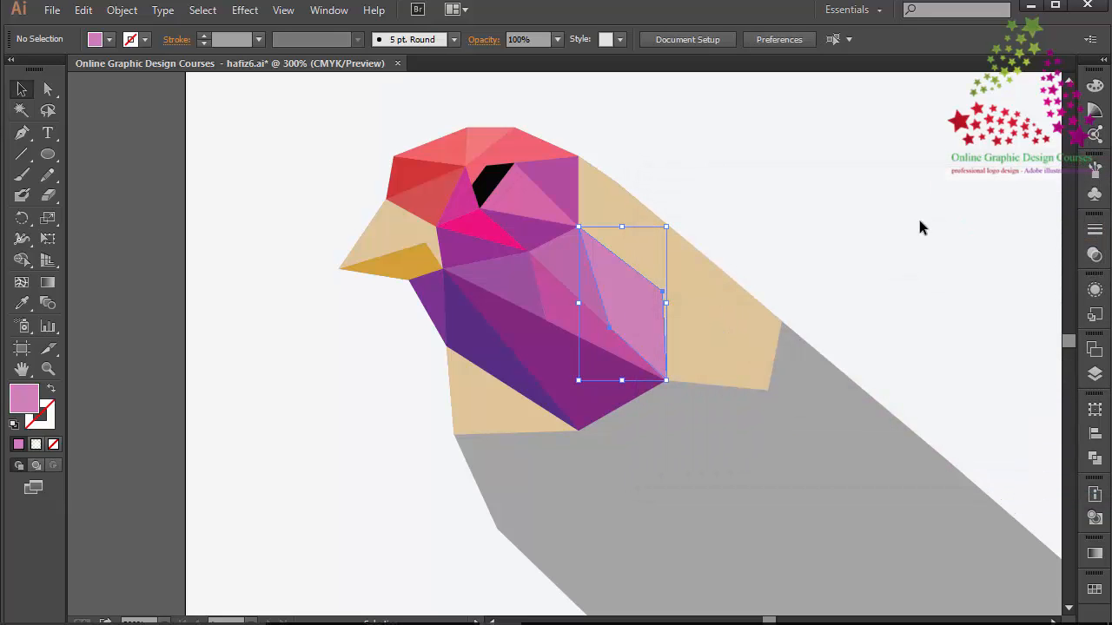
Fill the beige triangle above the light orchid-pink facet with a deep magenta-purple
click(613, 235)
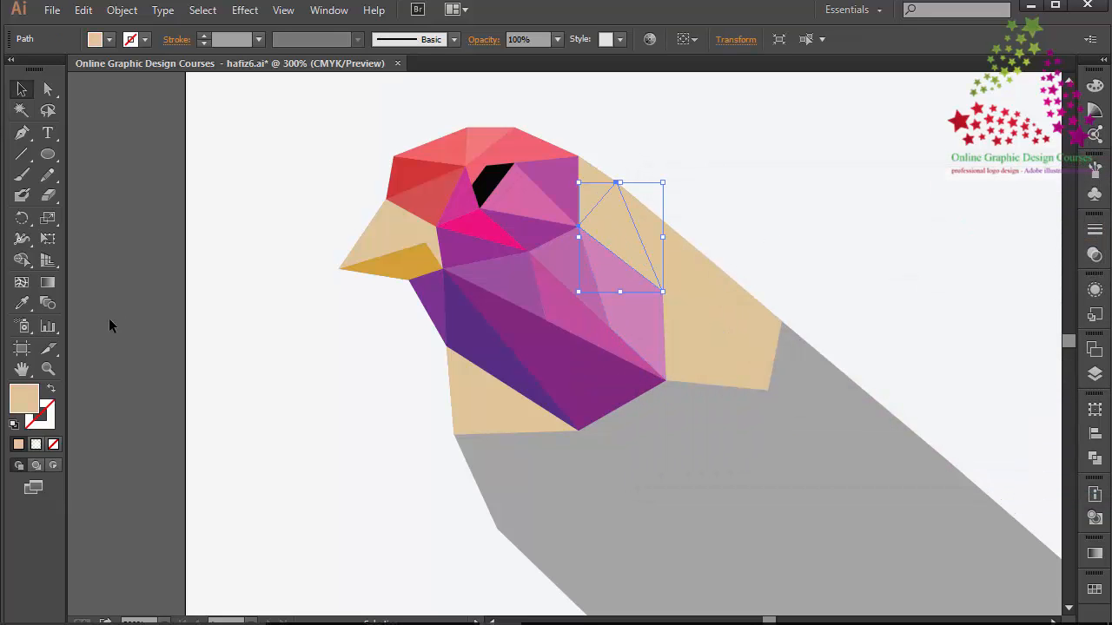
double_click(25, 399)
click(909, 254)
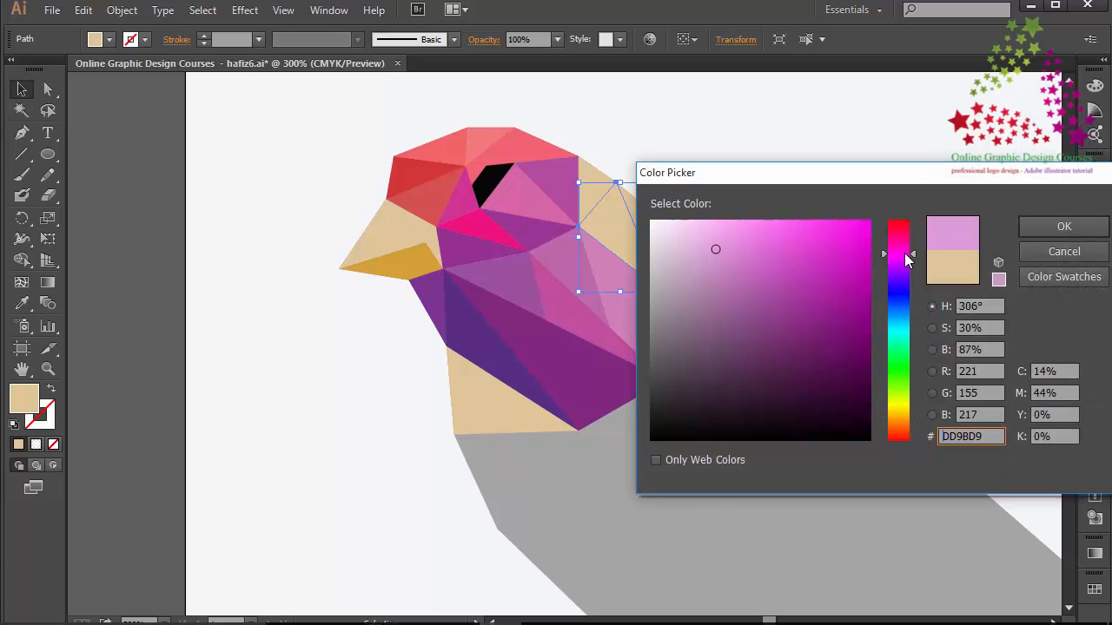
drag(833, 273, 851, 292)
click(1030, 230)
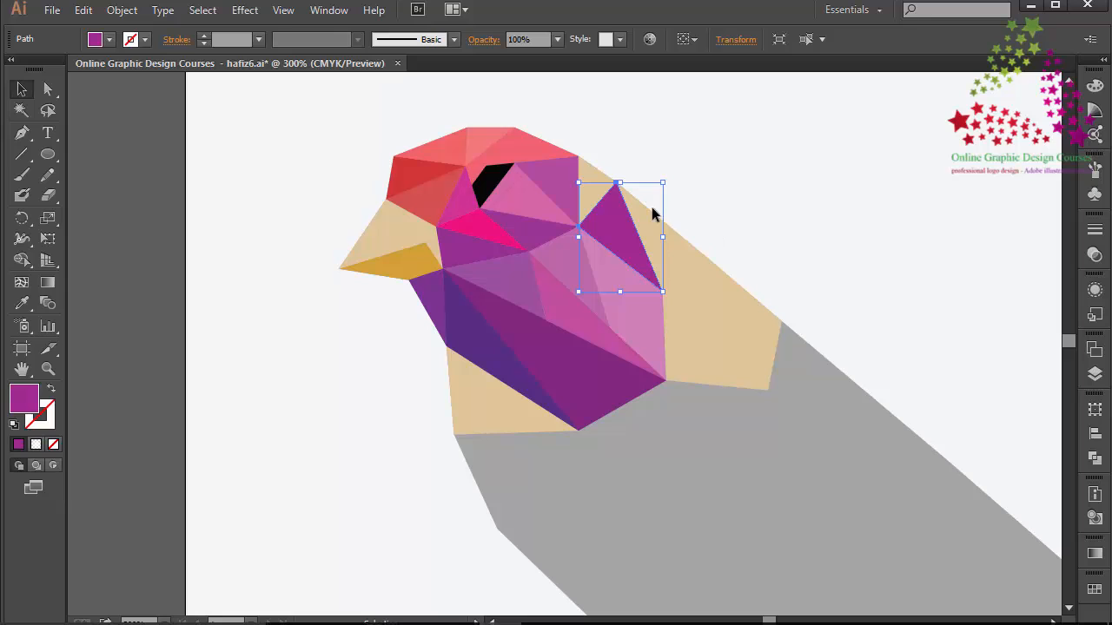
Fill the small beige triangle at the back of the head with a medium orchid purple
click(588, 199)
double_click(24, 398)
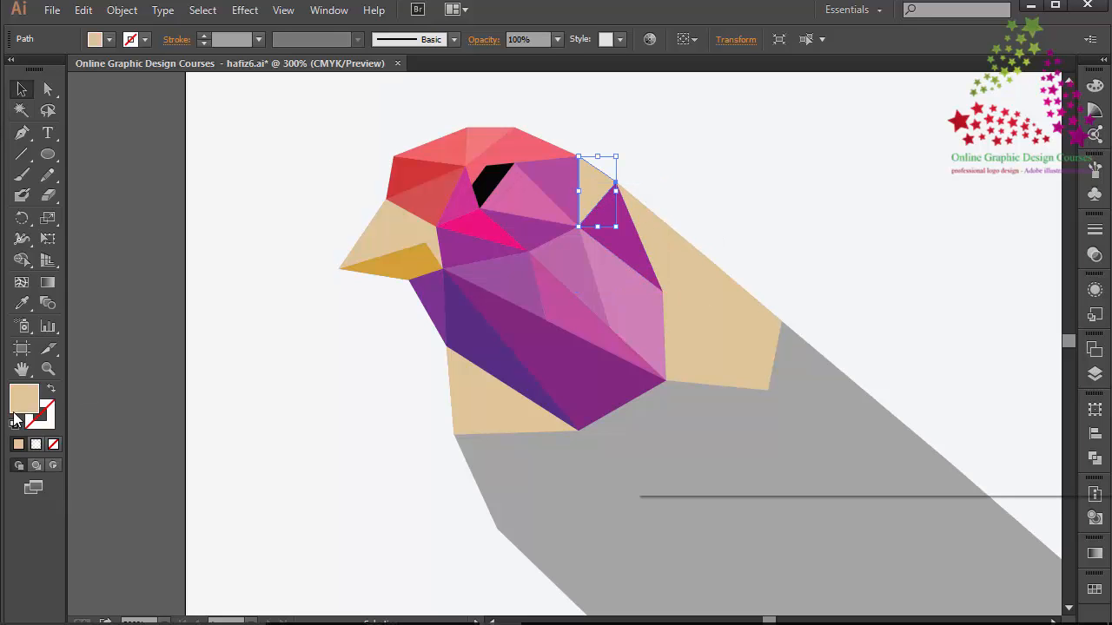
click(895, 258)
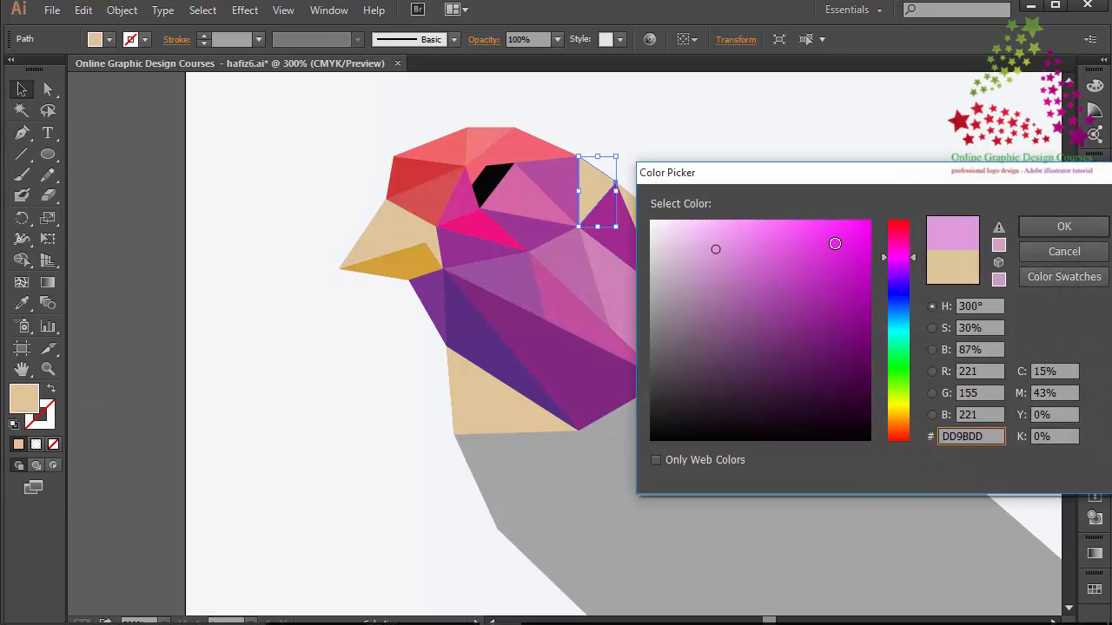
drag(835, 243, 845, 223)
click(1063, 226)
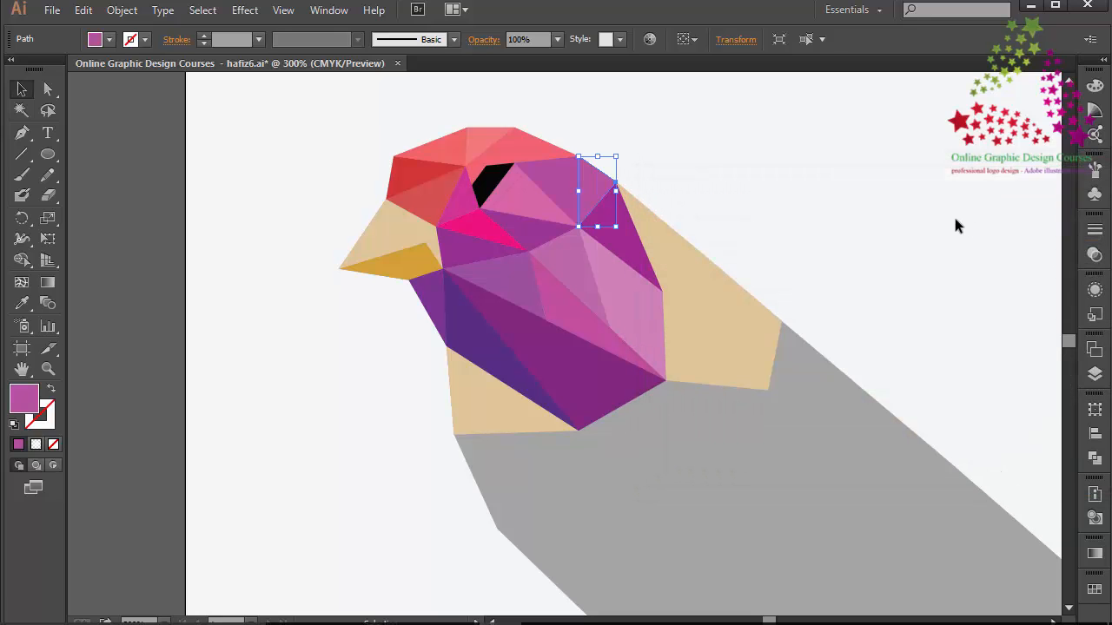
click(722, 202)
Recolour the small triangle at the back of the head with a bright pink
click(593, 188)
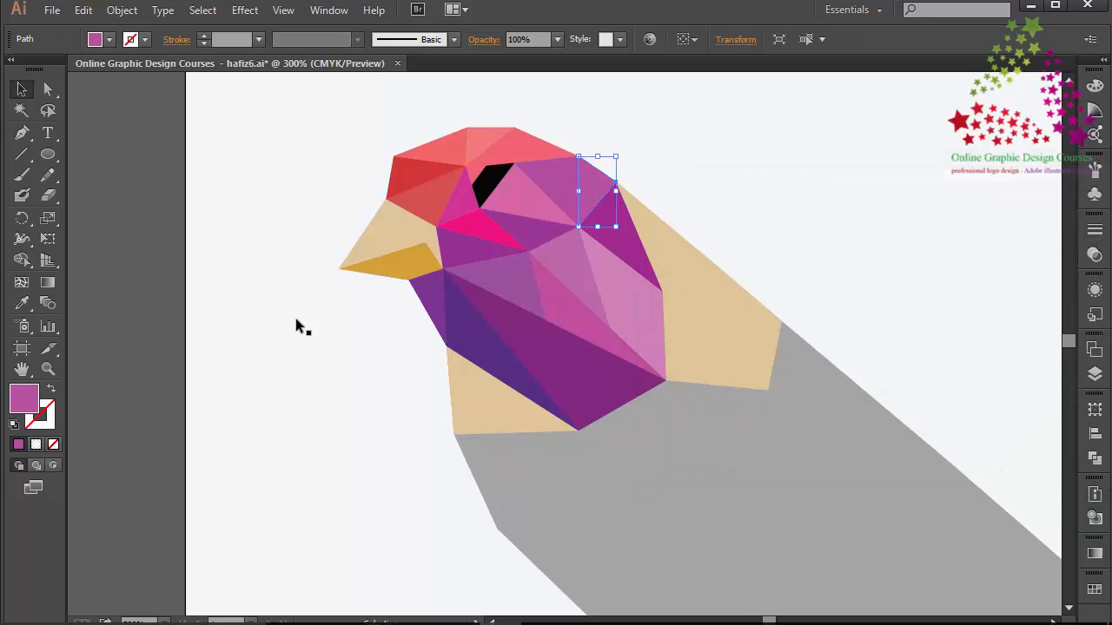
double_click(23, 401)
mouse_move(861, 252)
mouse_down()
mouse_move(883, 213)
mouse_move(909, 257)
mouse_move(909, 247)
mouse_up()
click(1027, 230)
click(931, 235)
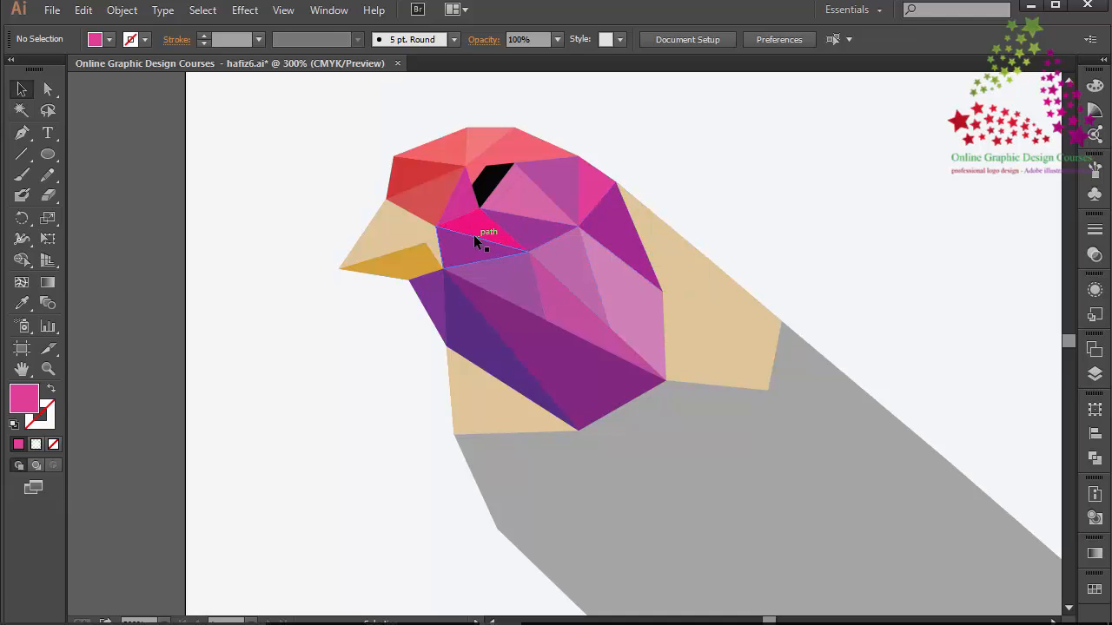
Fill the beige facet along the upper back, behind the magenta-purple triangle, with dark purple #7C007F
click(664, 225)
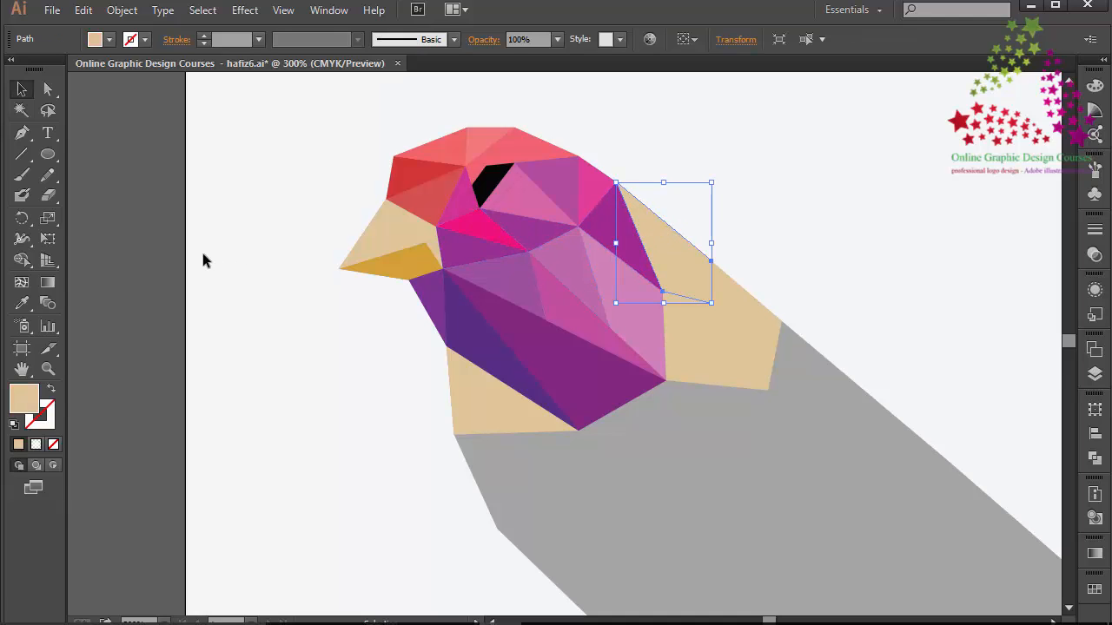
double_click(35, 398)
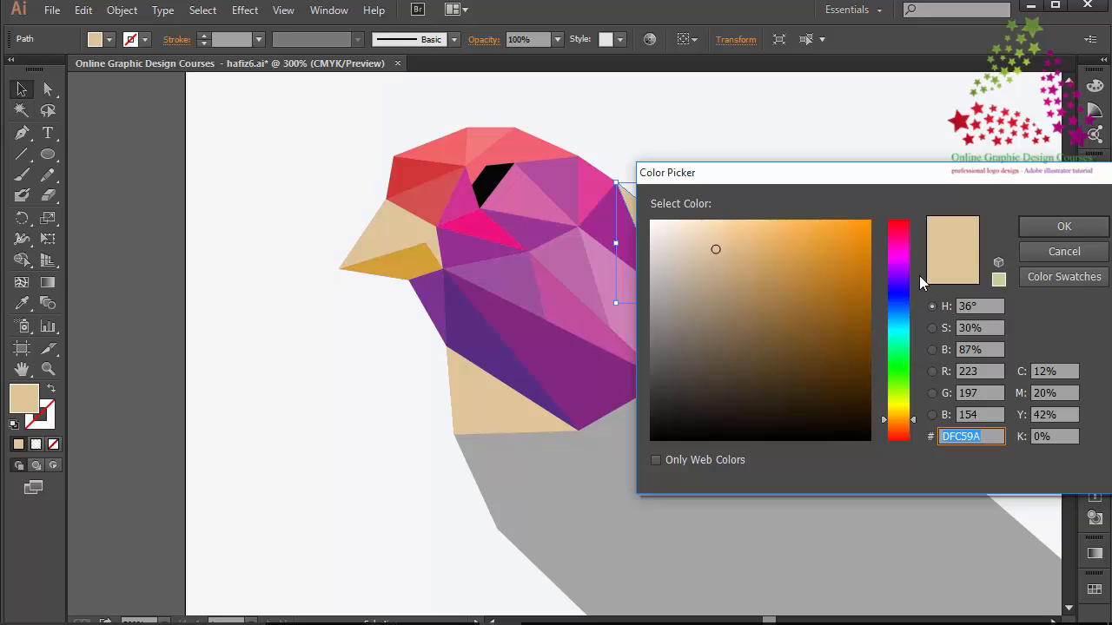
click(899, 259)
drag(792, 228, 870, 331)
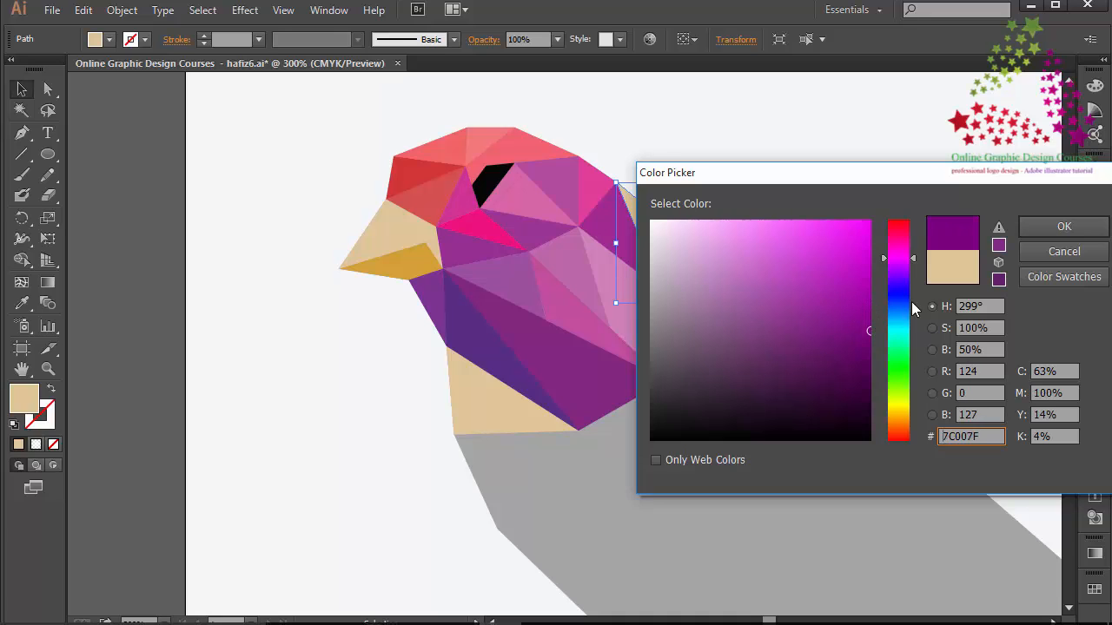
click(1042, 227)
click(926, 268)
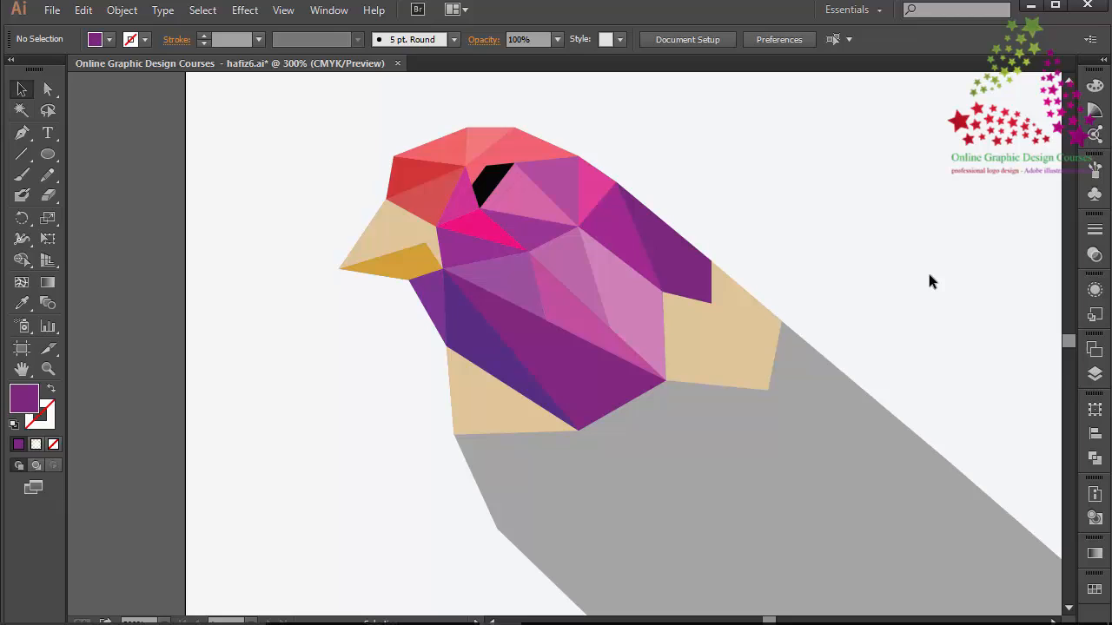
Fill the four-sided beige facet below the dark purple back facet with a medium orchid pink
click(669, 368)
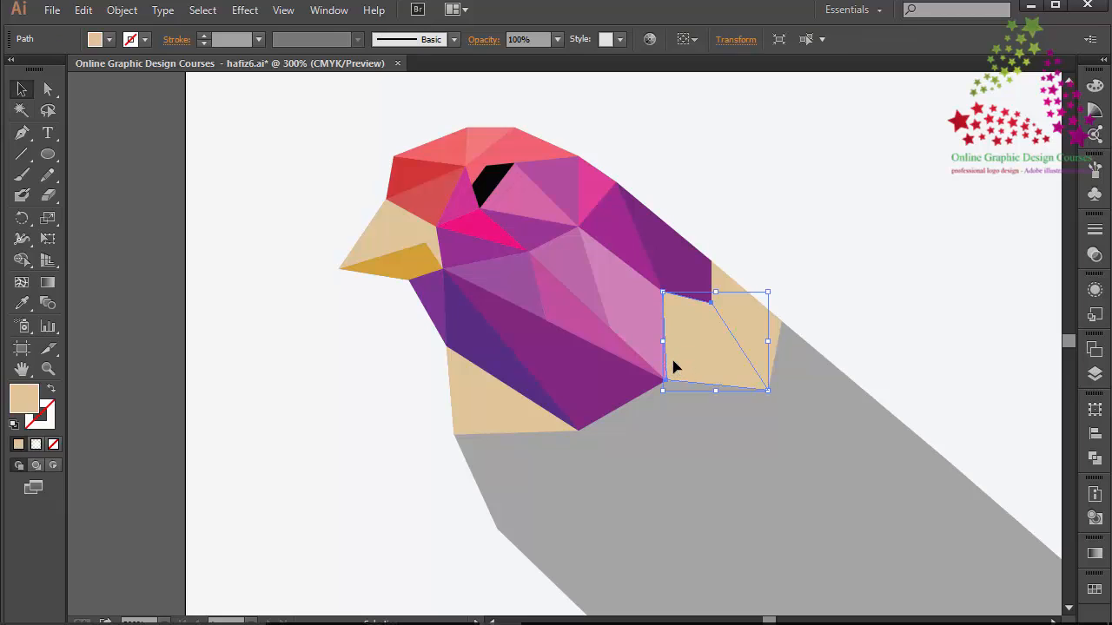
double_click(23, 399)
click(903, 252)
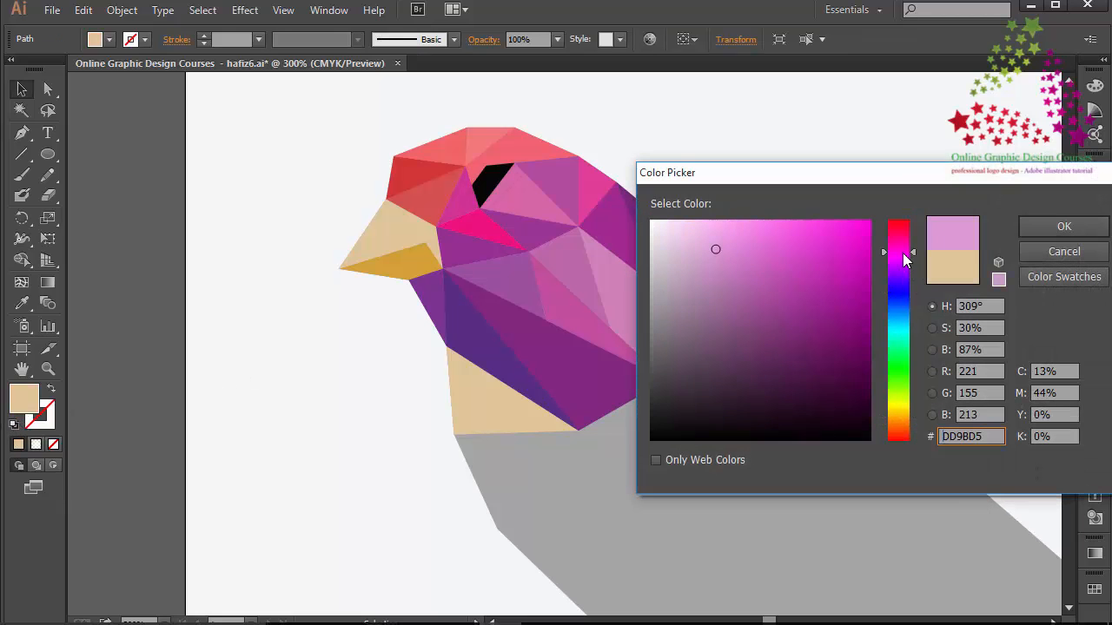
drag(848, 251, 823, 220)
click(1064, 227)
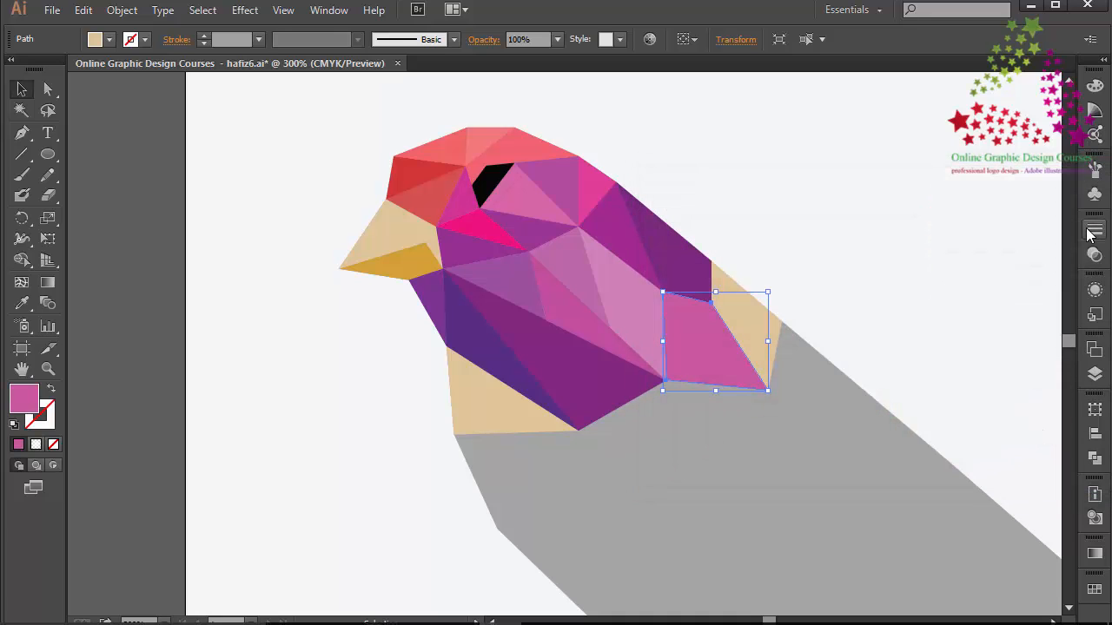
Fill the remaining beige facet at the rear edge of the back with light orchid #CC75C0
click(746, 340)
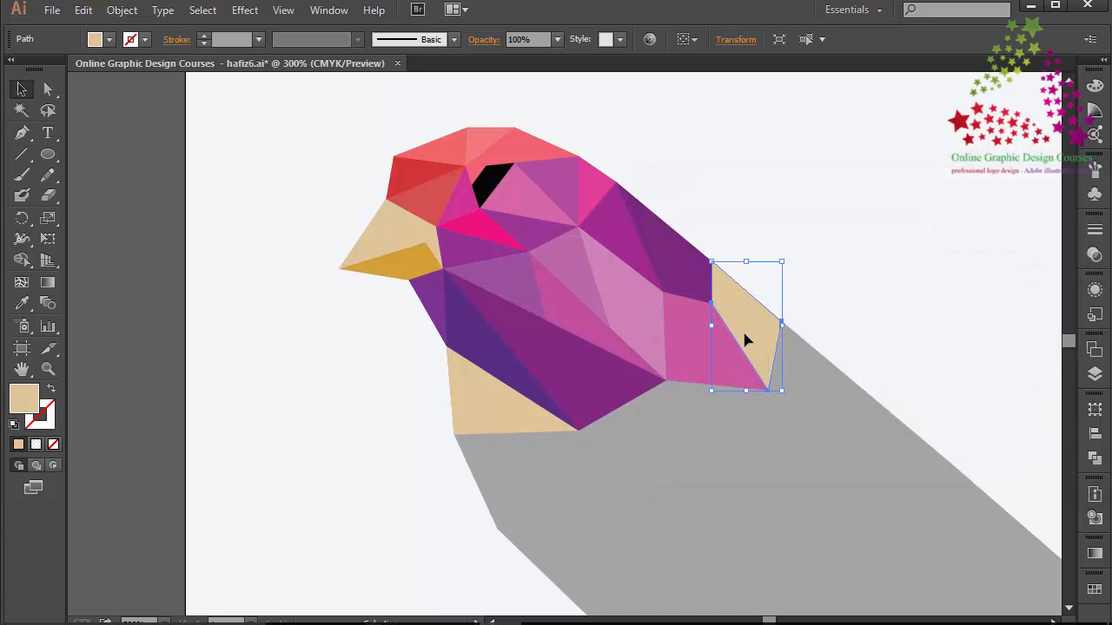
double_click(26, 408)
click(900, 252)
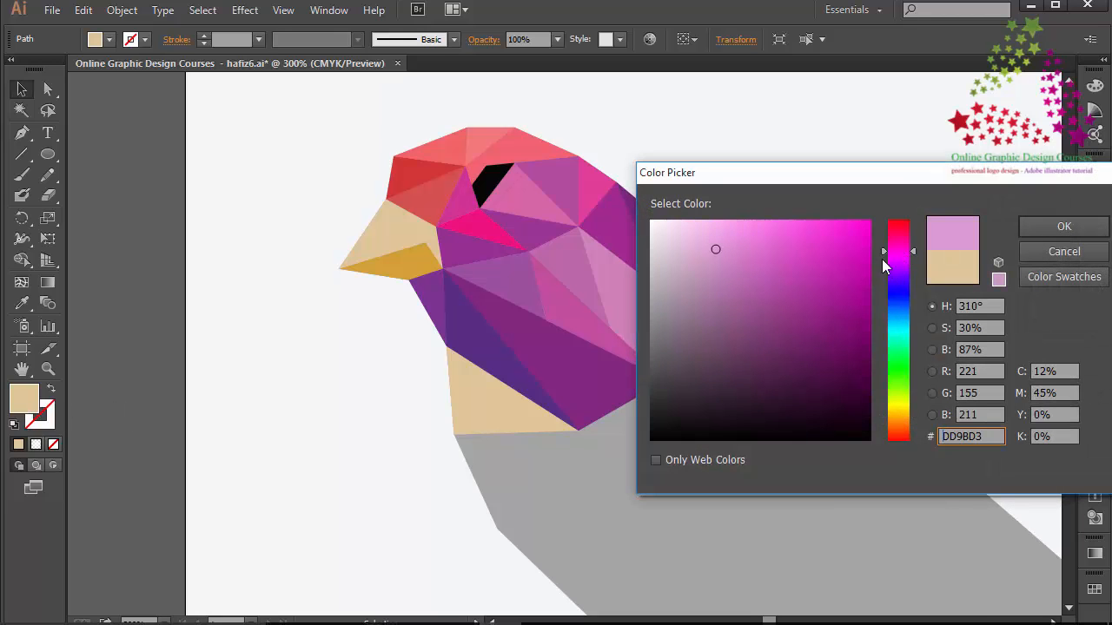
click(747, 264)
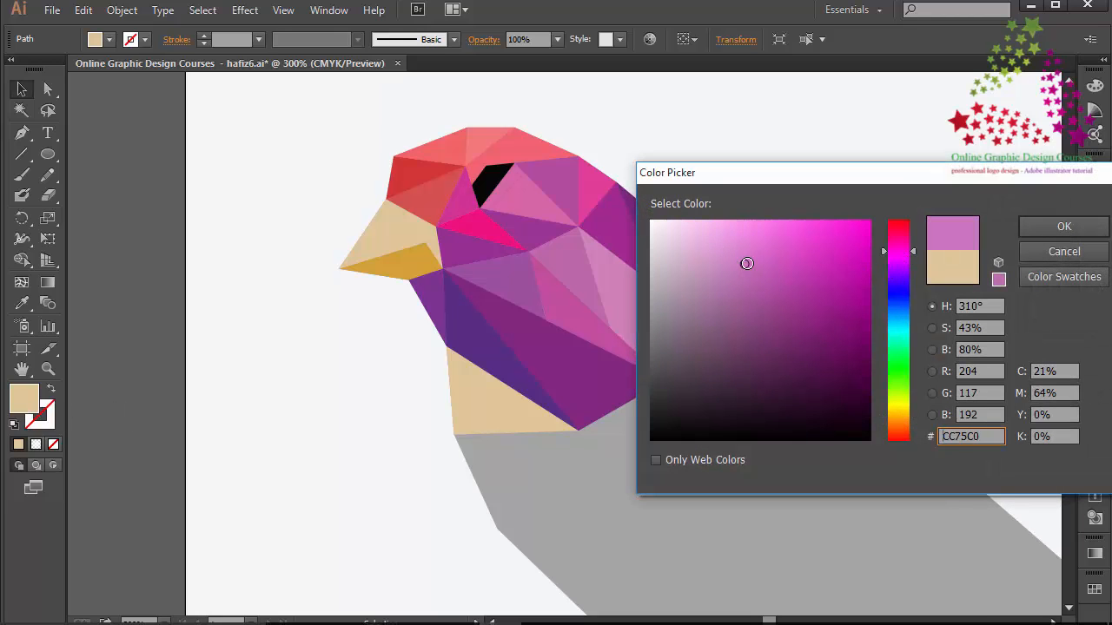
click(1064, 227)
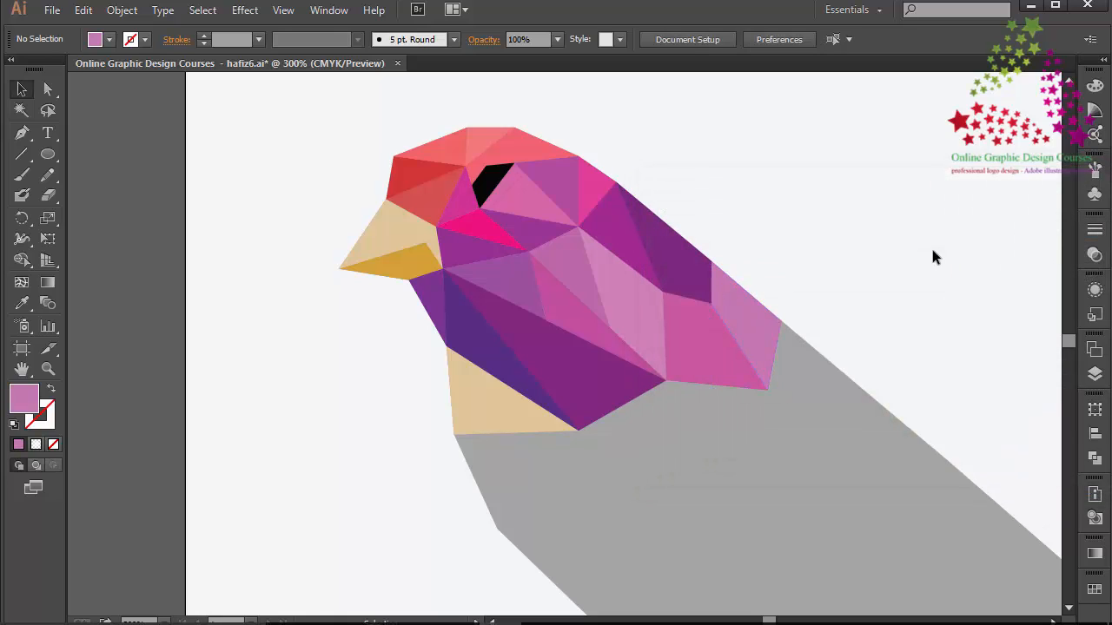
Fill the beige triangle at the base of the chest with the pink sampled from the facet just behind the eye
click(488, 411)
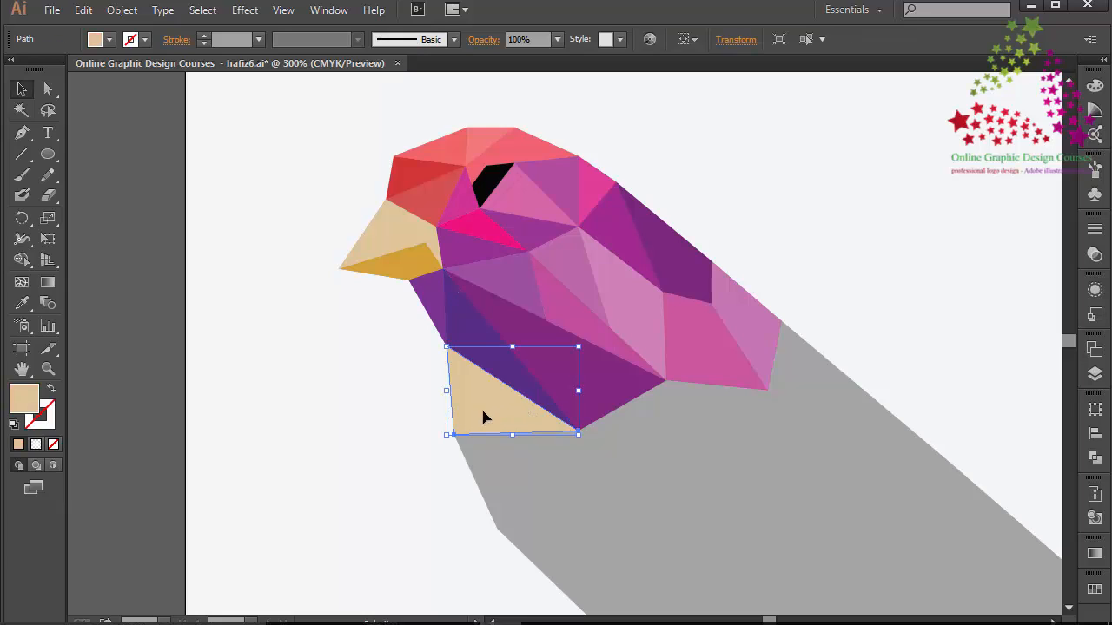
click(22, 303)
click(634, 286)
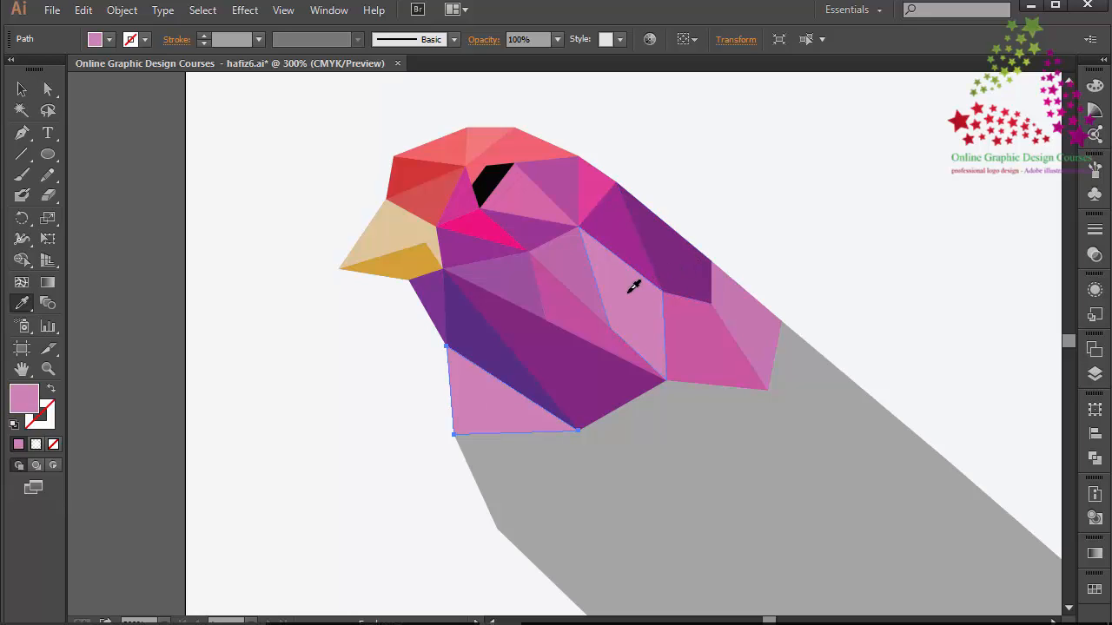
click(633, 246)
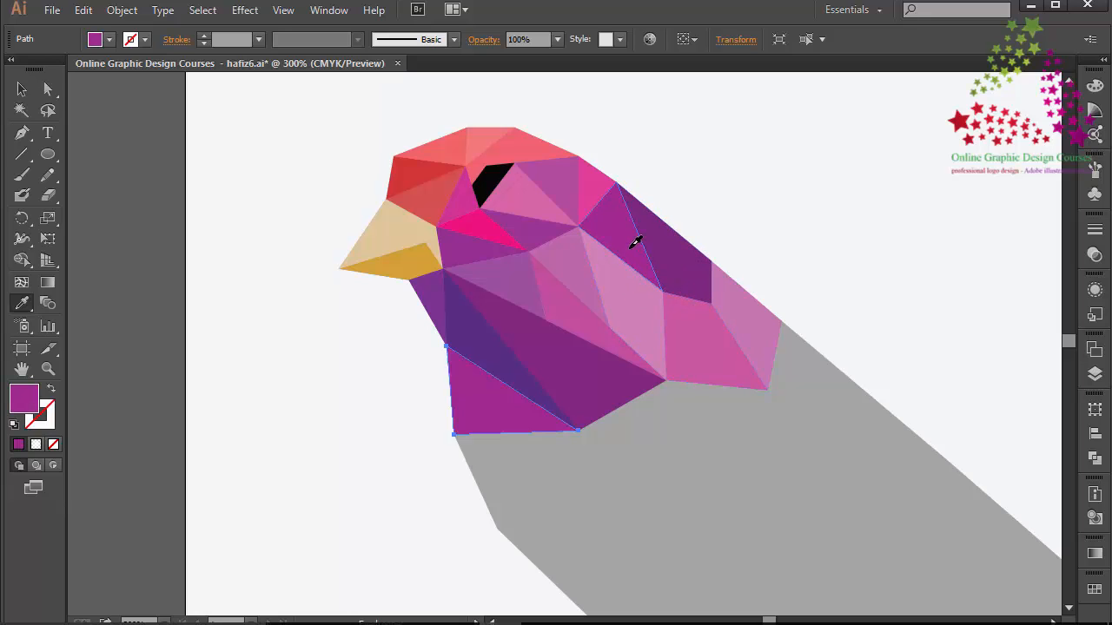
click(560, 246)
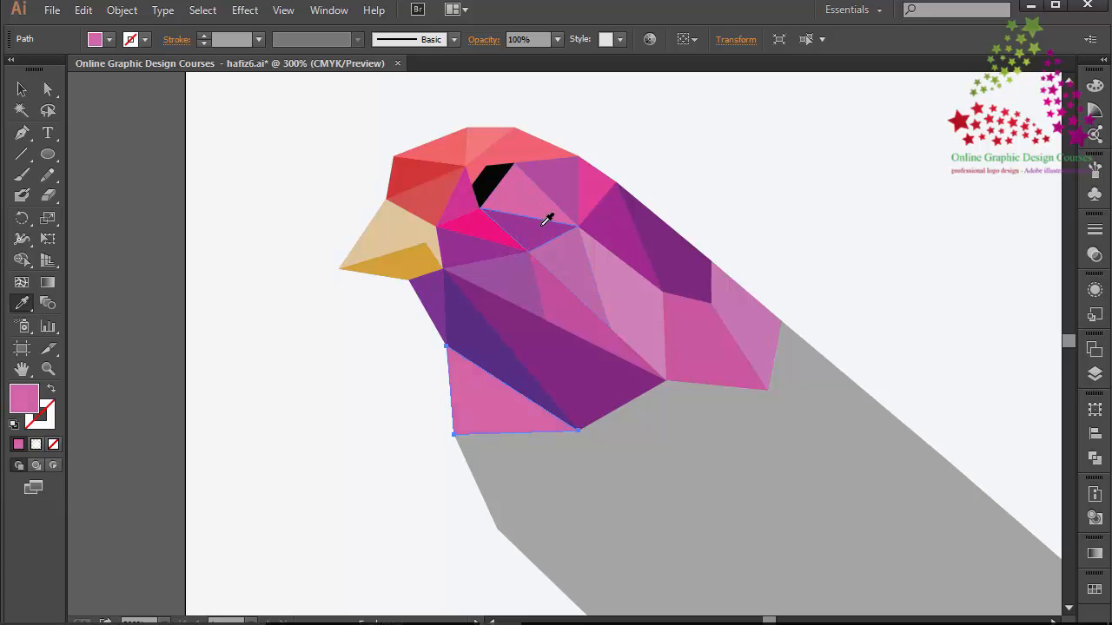
key(v)
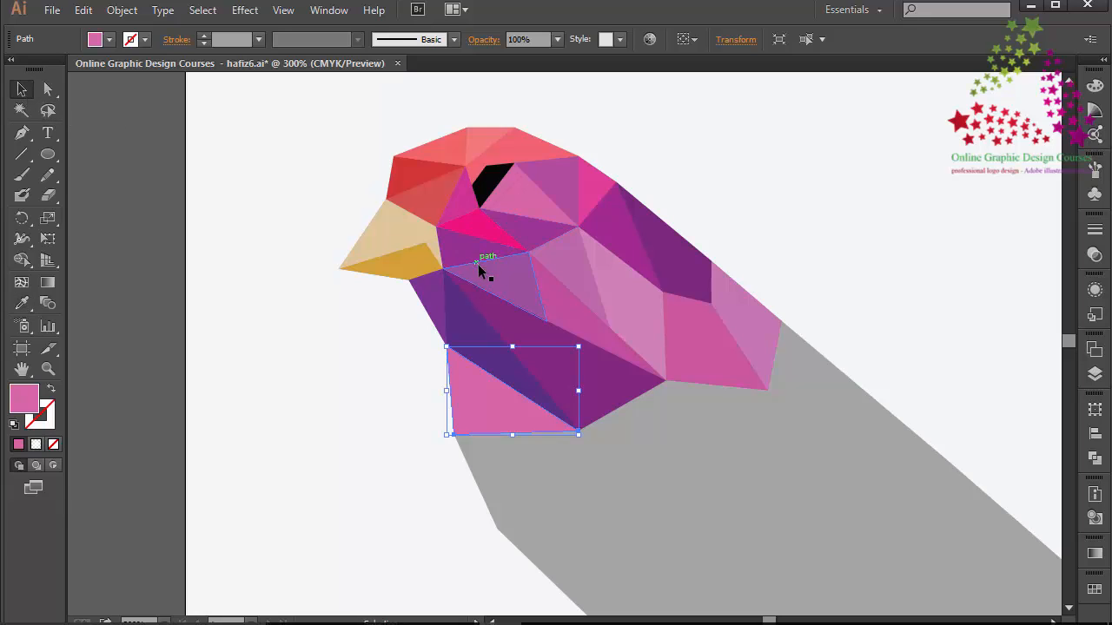
Recolour the hot-pink triangle below the eye with the light orchid pink sampled from the large facet on the side of the neck
click(481, 230)
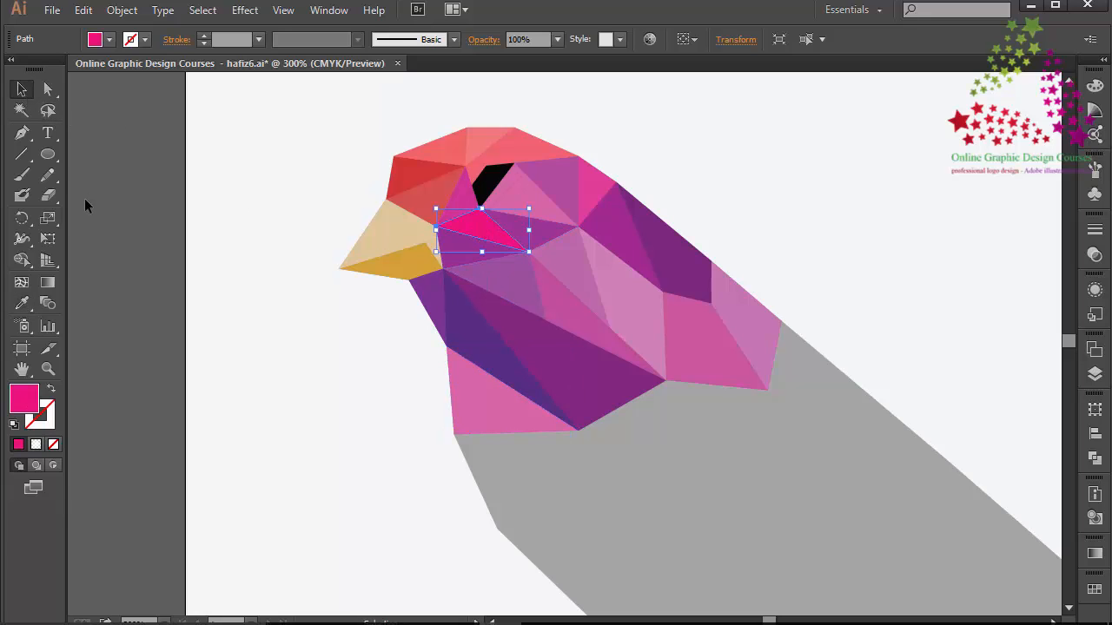
click(26, 301)
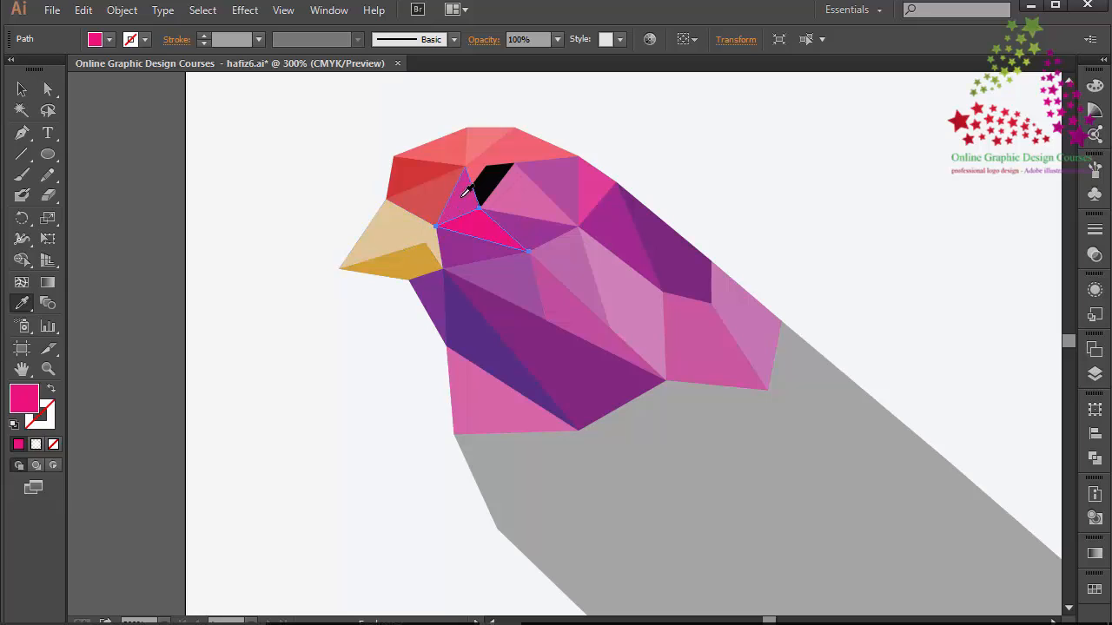
click(510, 149)
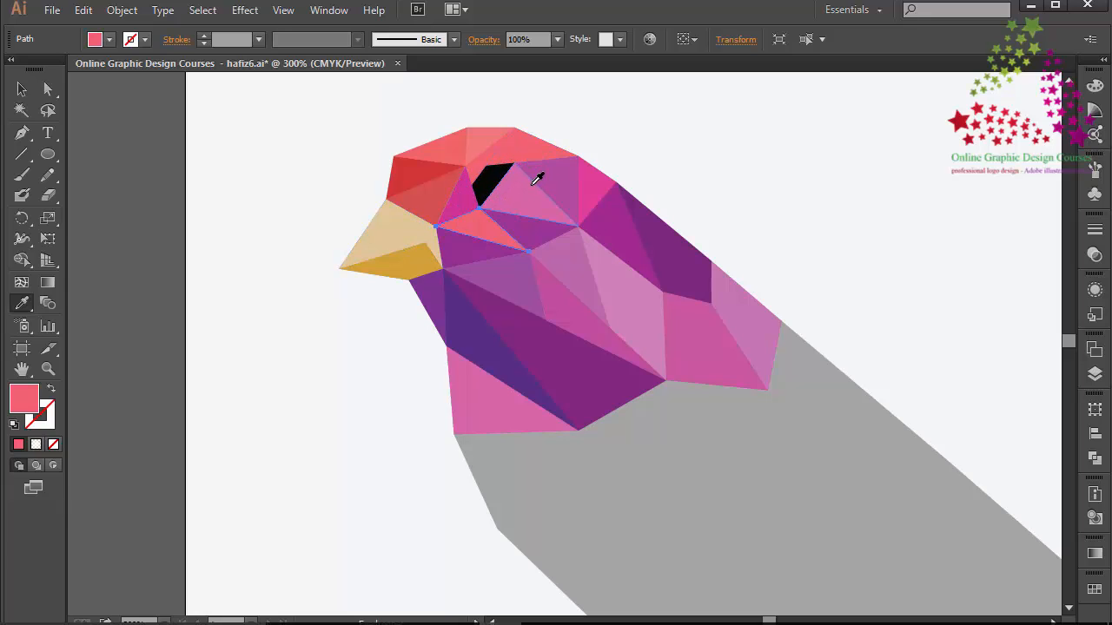
click(560, 184)
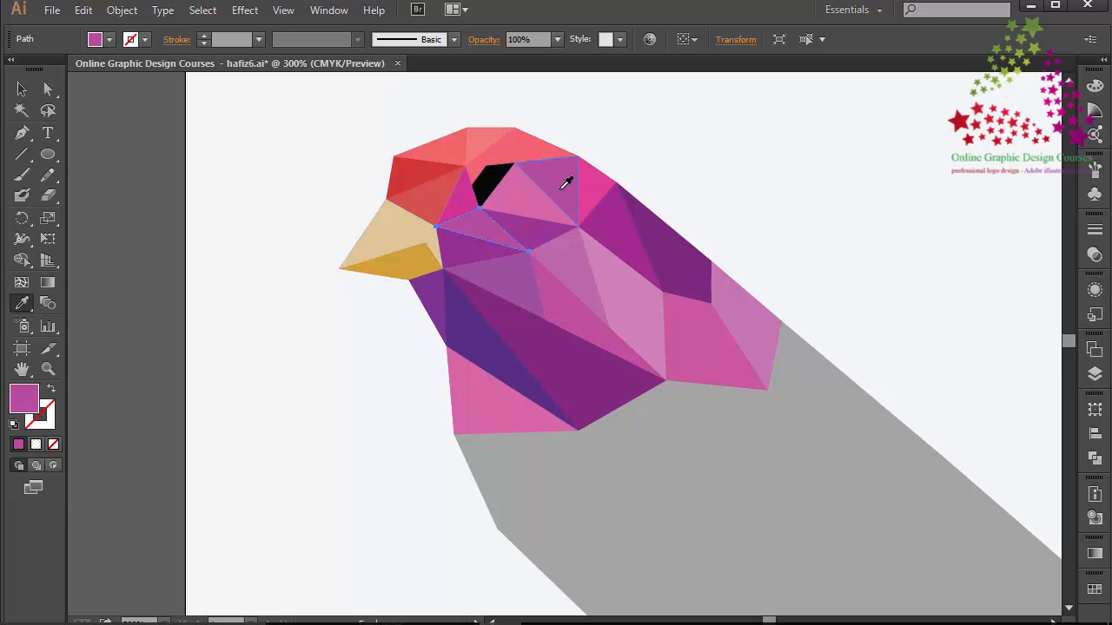
click(635, 287)
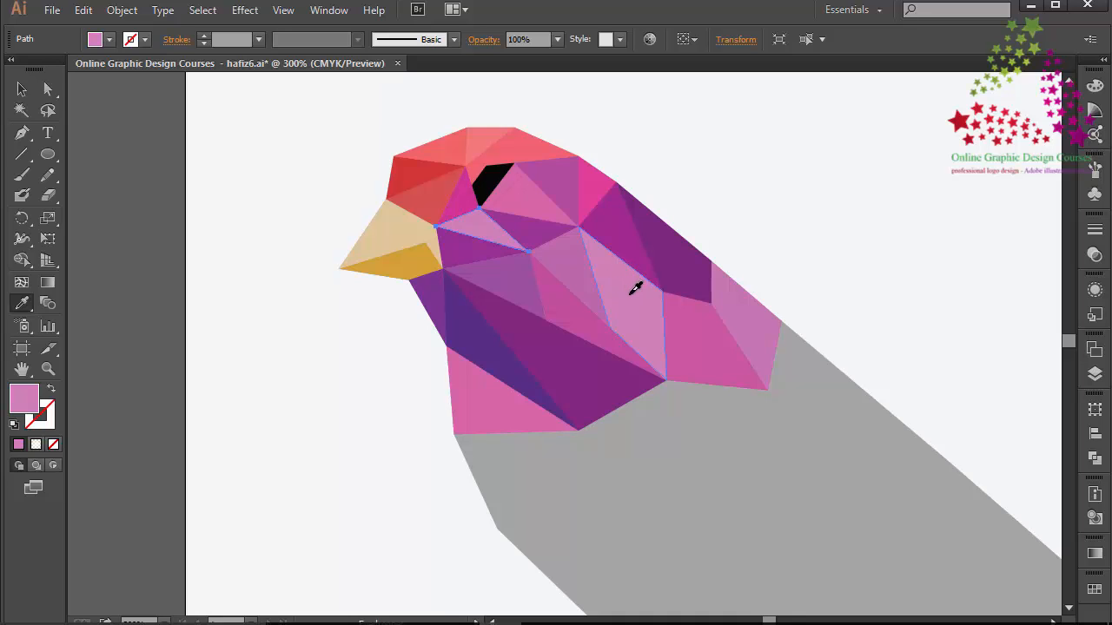
click(627, 380)
click(712, 360)
click(779, 340)
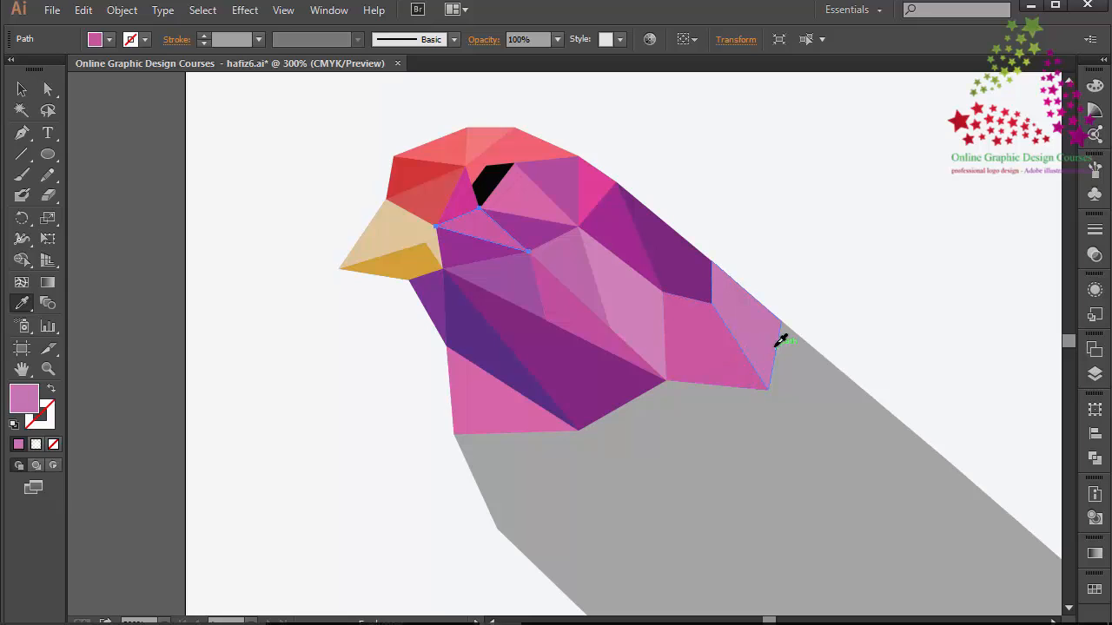
click(667, 273)
click(643, 250)
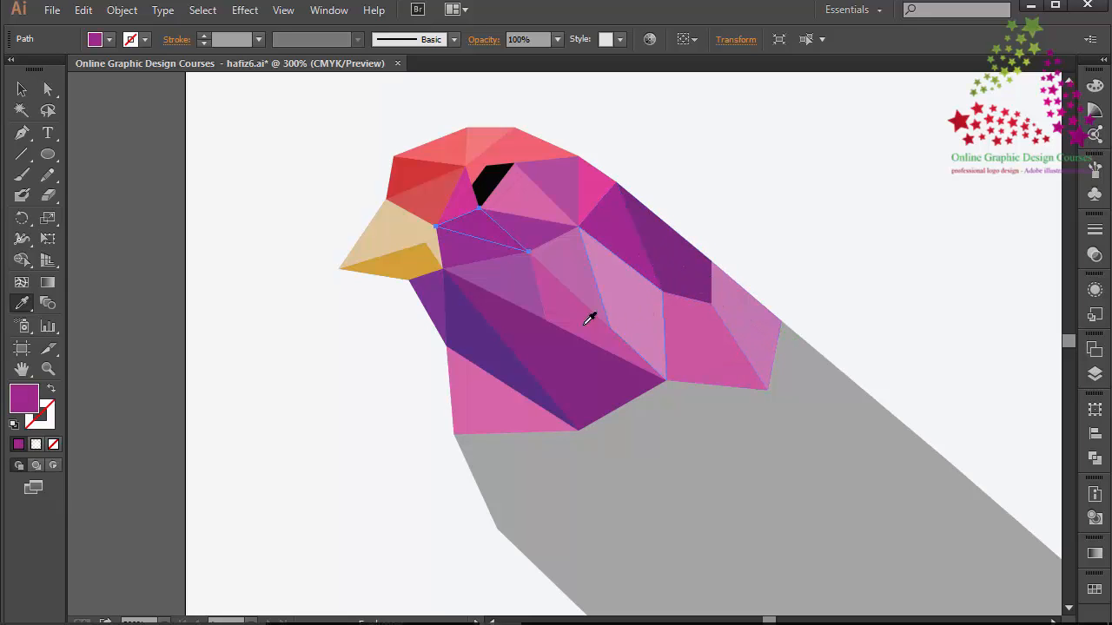
click(532, 288)
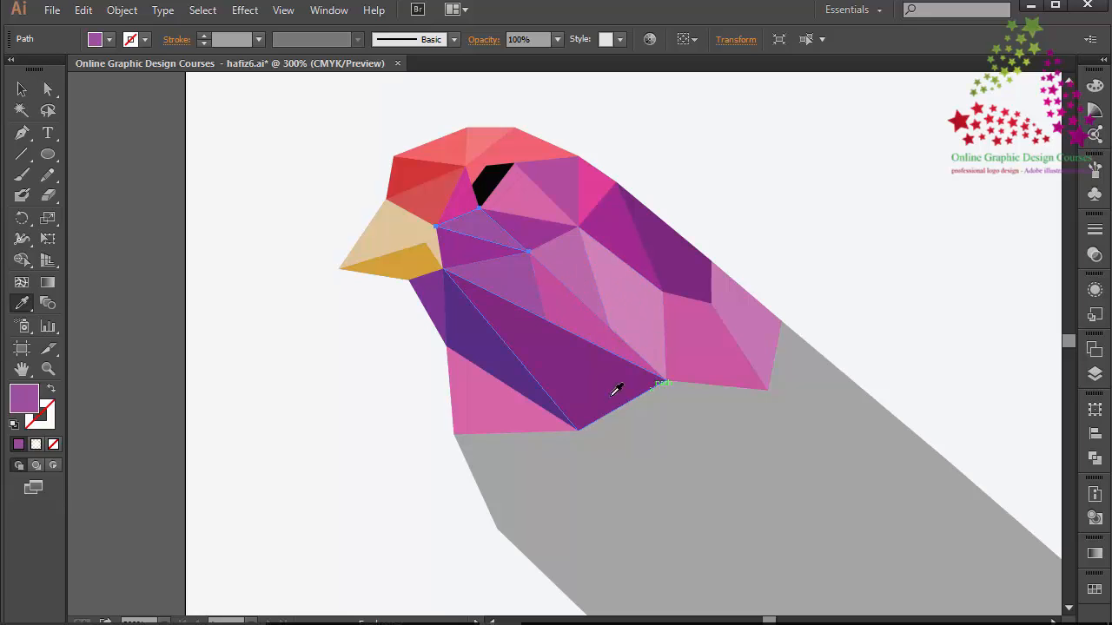
click(519, 405)
click(665, 337)
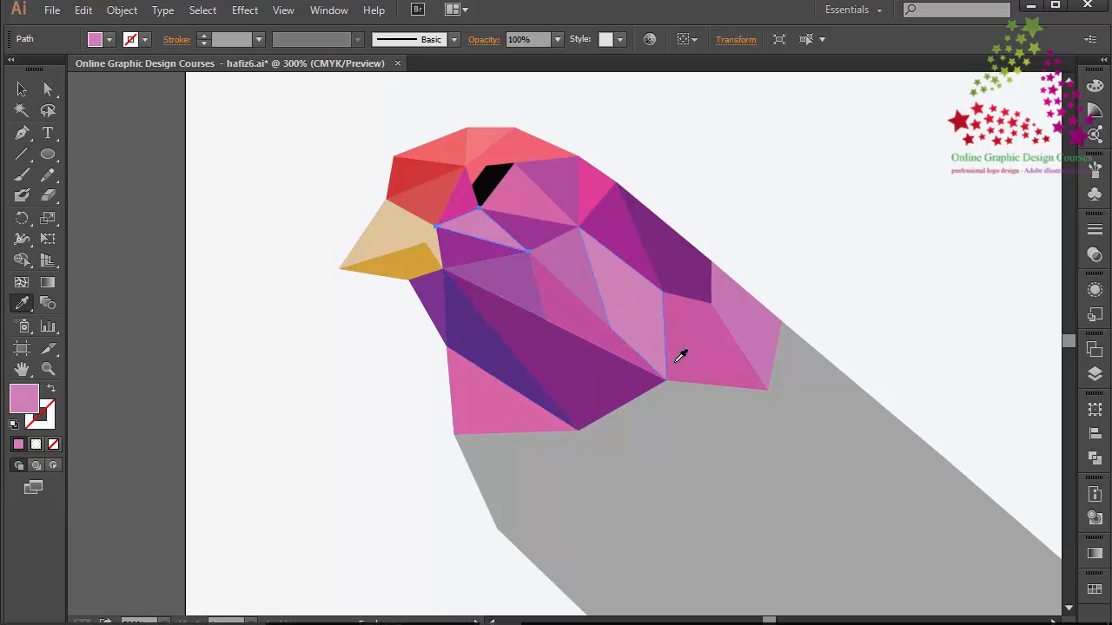
click(693, 361)
click(663, 333)
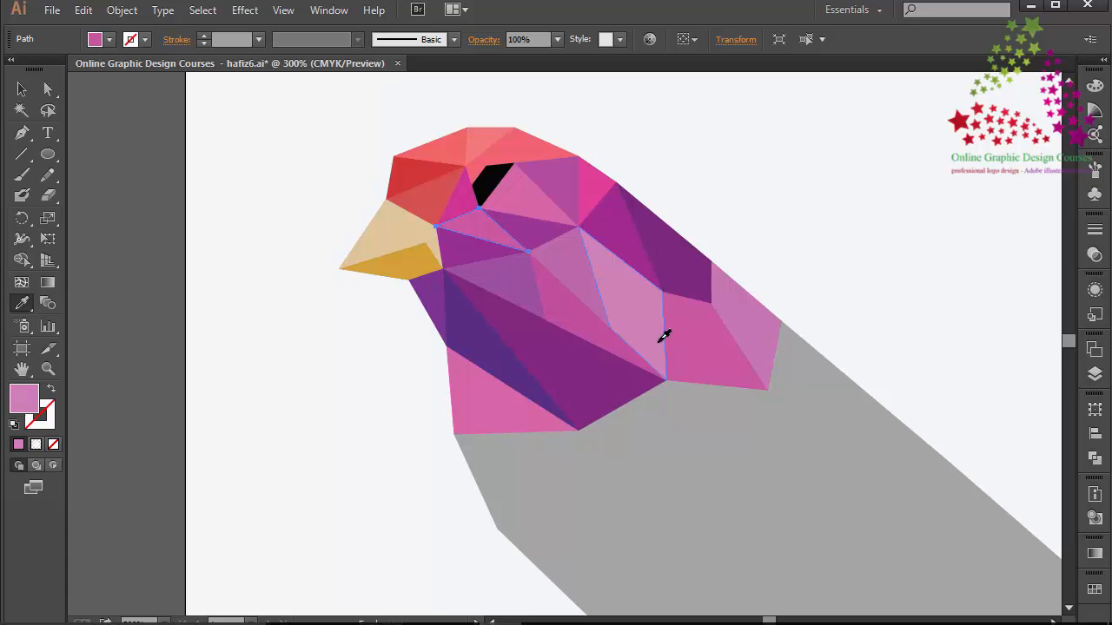
click(21, 88)
click(172, 172)
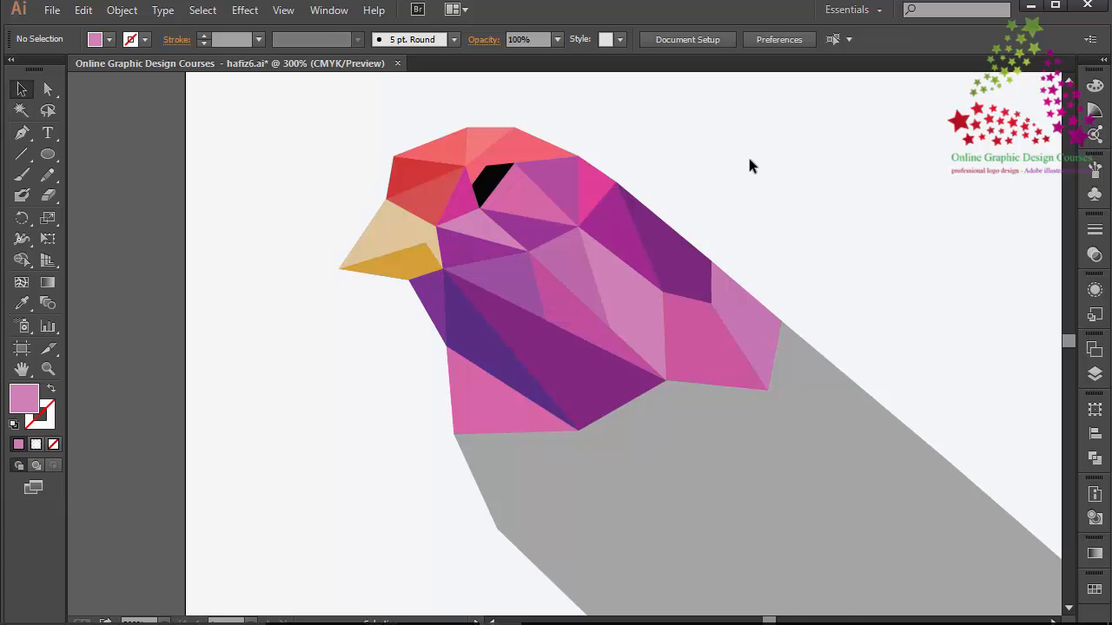
Start a wing outline with the Pen tool, running from the lowest tip of the pink back facets through the grey body to near the tail
key(ctrl+minus)
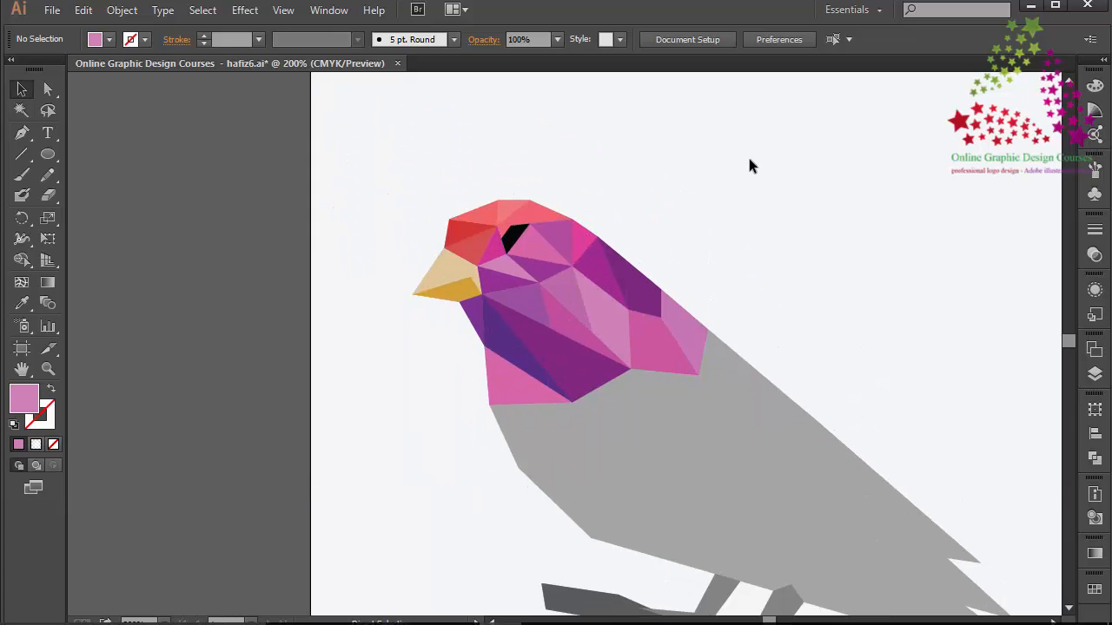
click(21, 133)
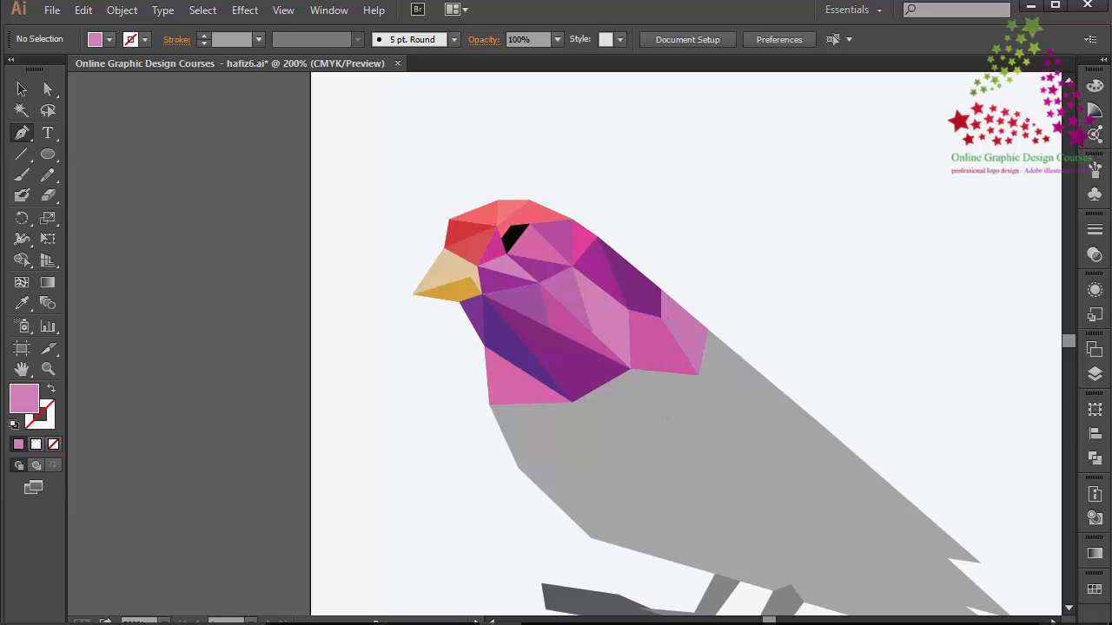
click(1068, 610)
click(1056, 623)
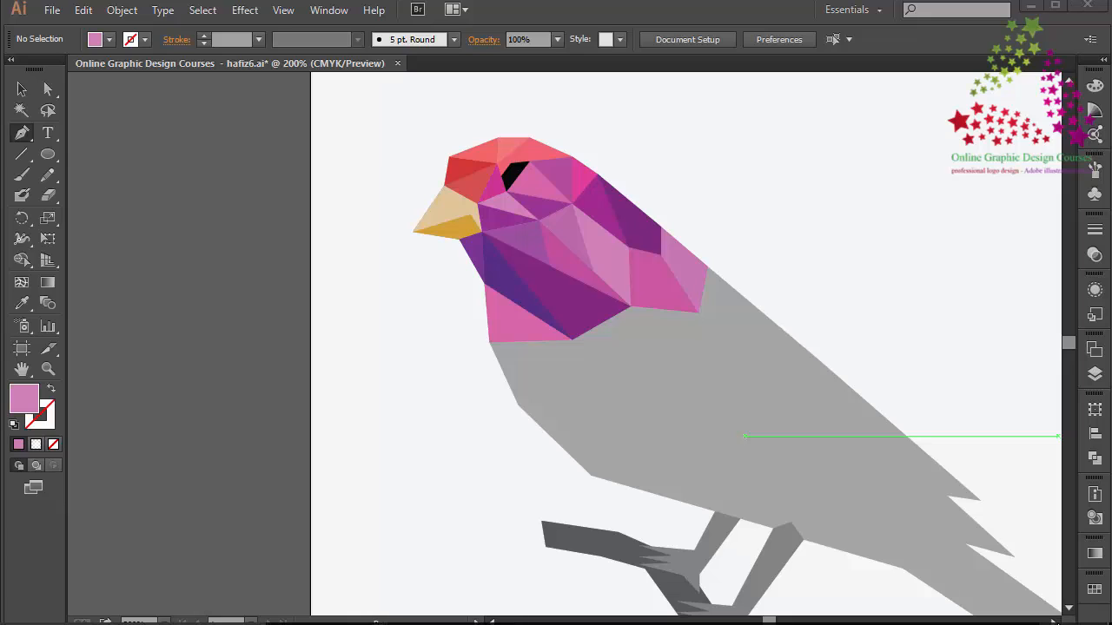
click(1054, 622)
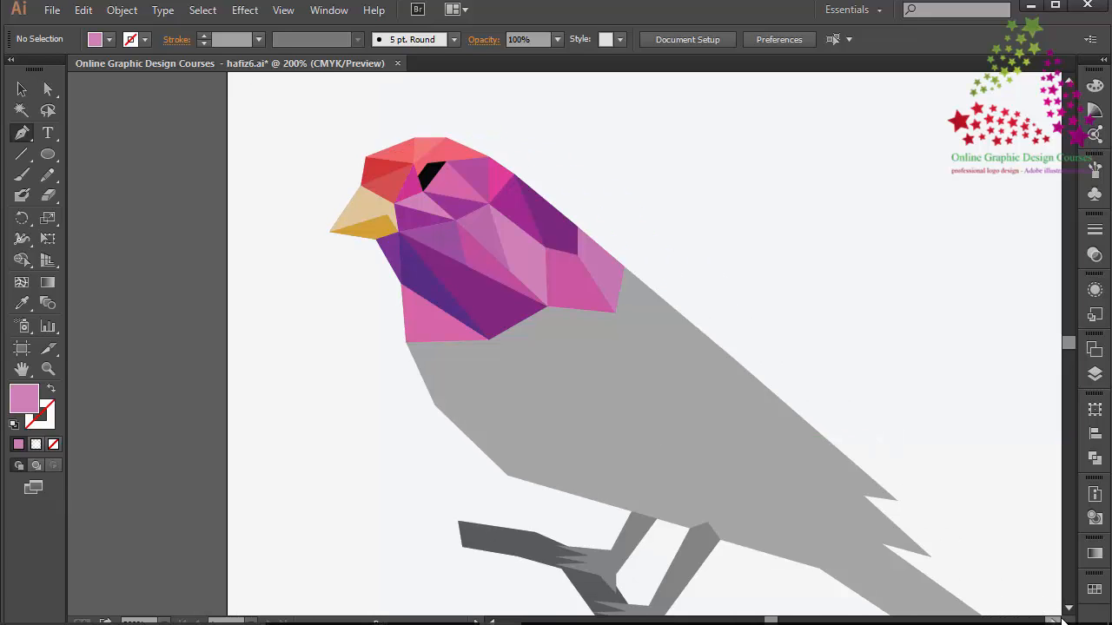
click(1070, 608)
click(1070, 608)
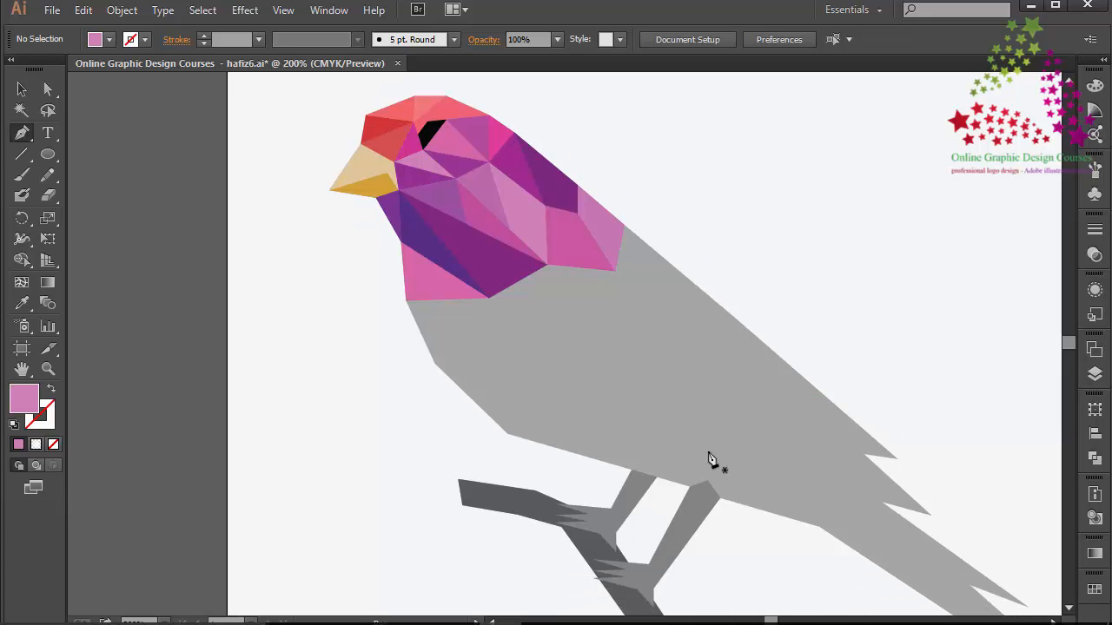
click(549, 264)
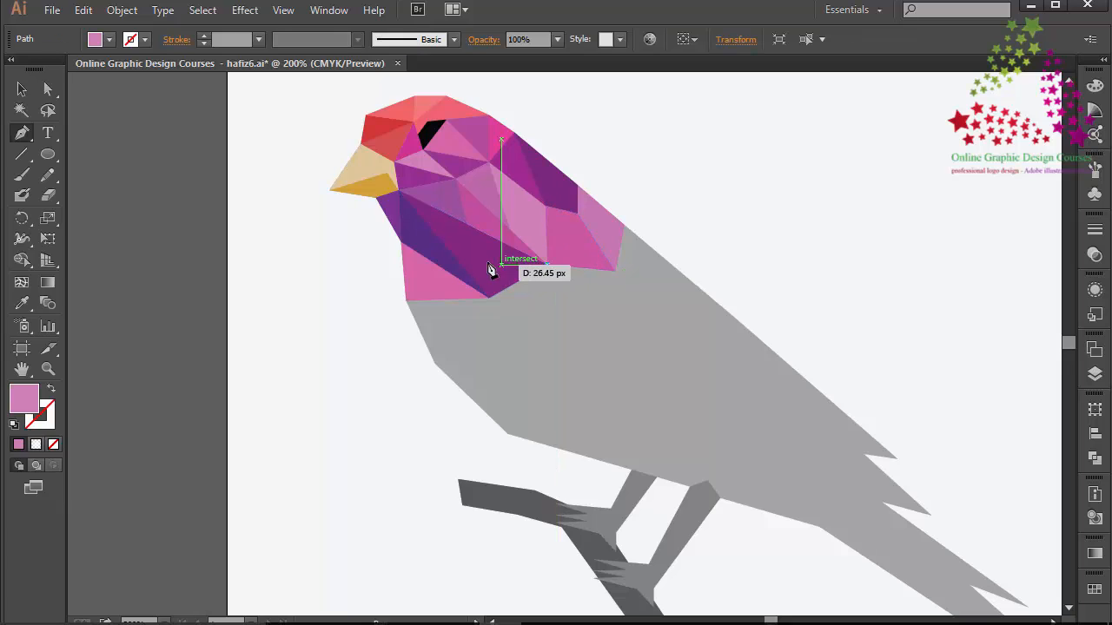
key(ctrl+z)
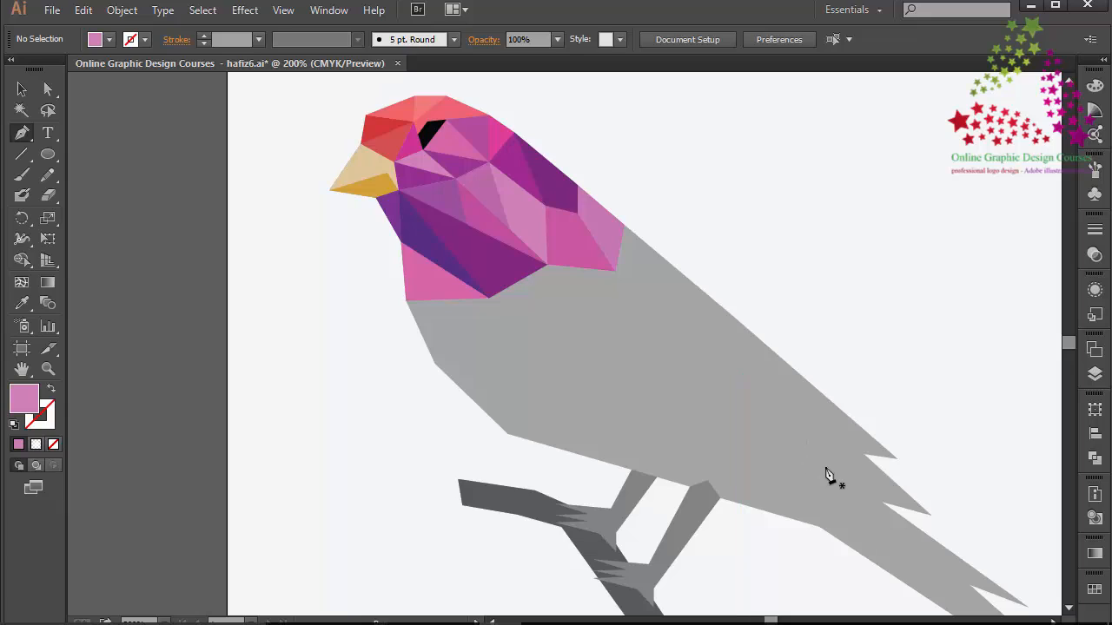
click(619, 273)
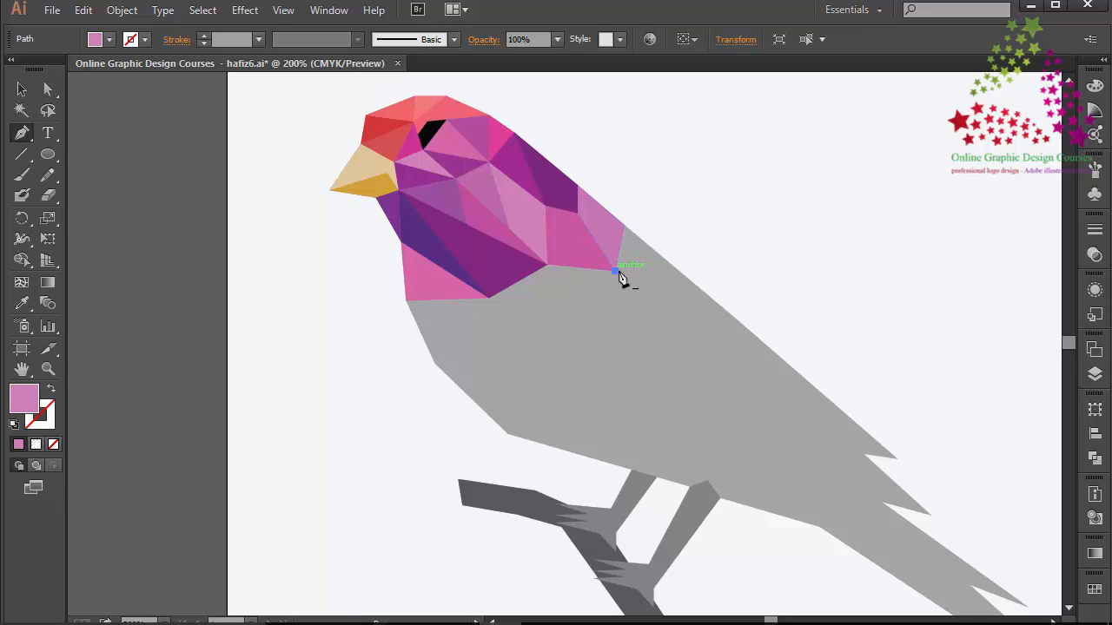
click(697, 329)
click(744, 378)
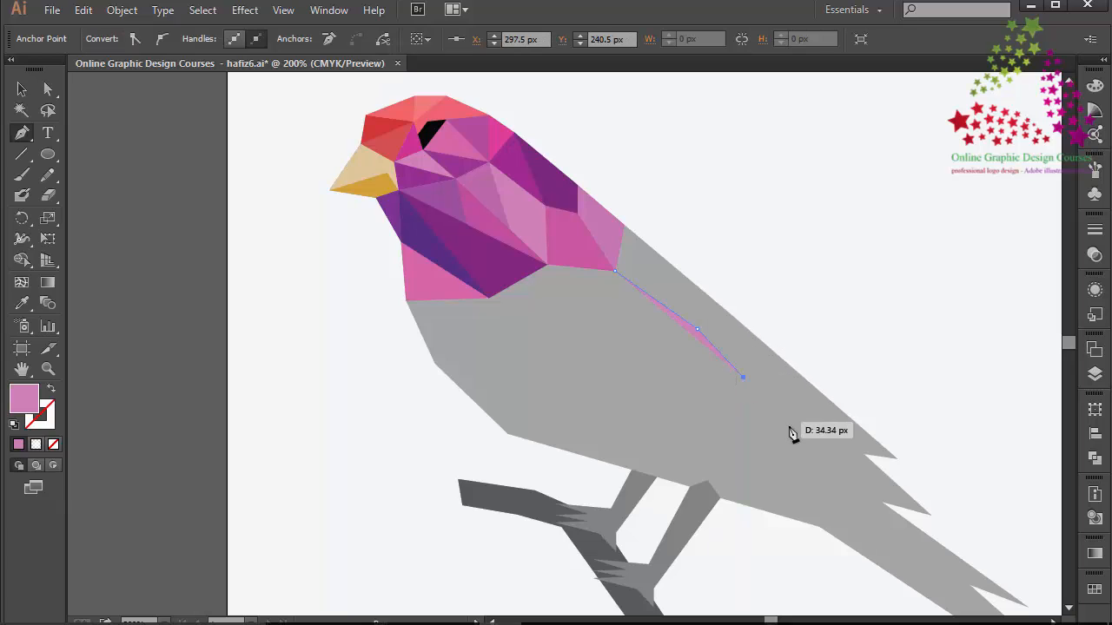
click(824, 450)
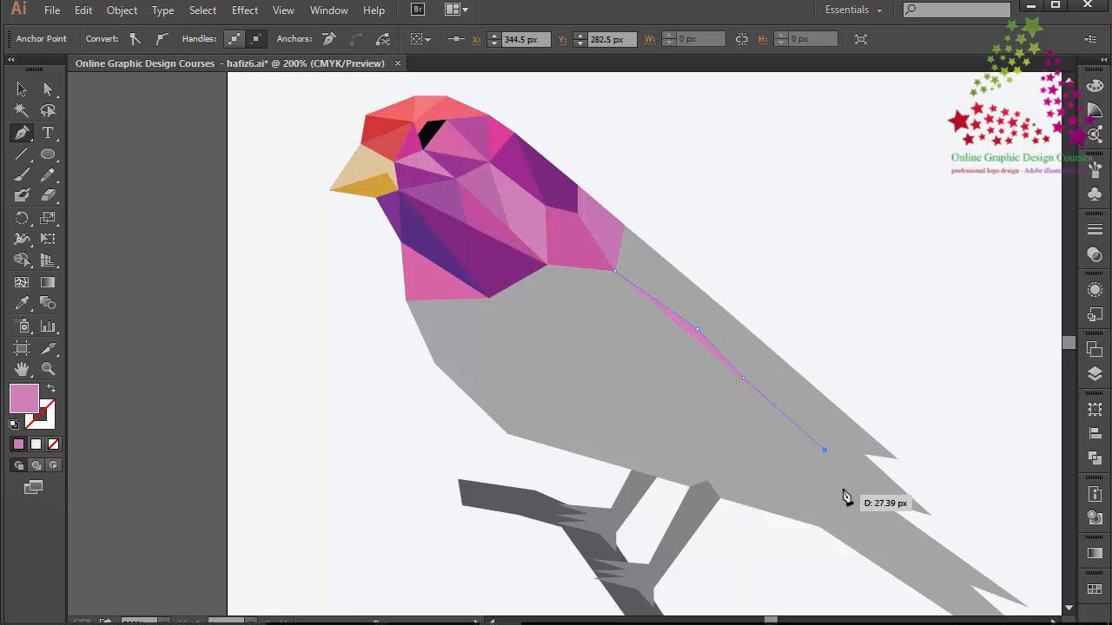
click(838, 483)
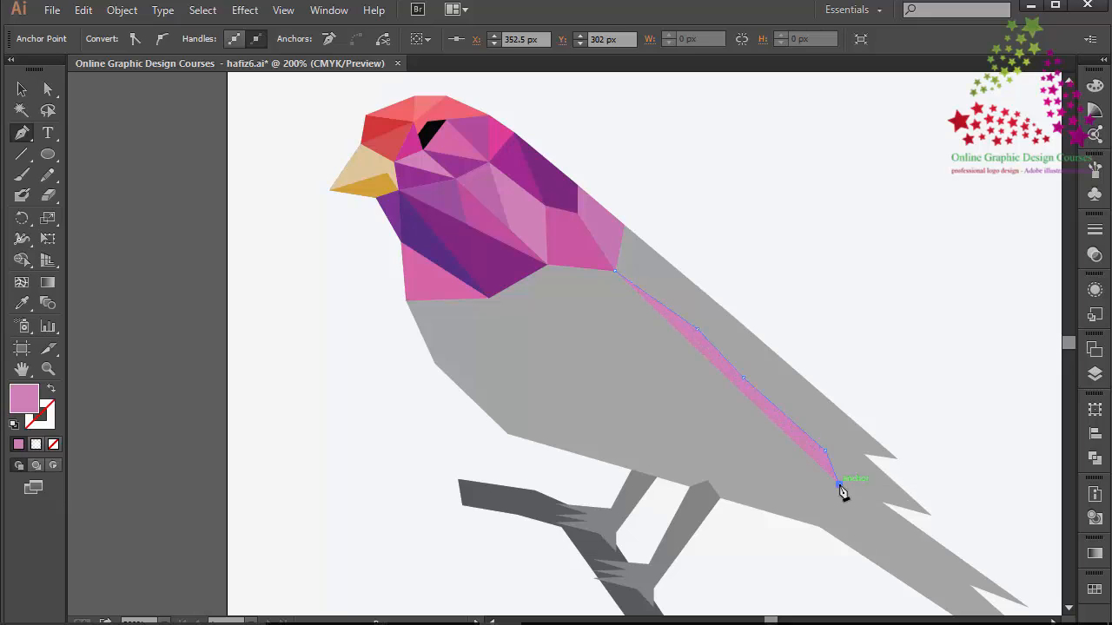
Continue the wing outline along its lower edge, placing anchors from the tail end forward to just below the chest facets' lower corner
click(777, 457)
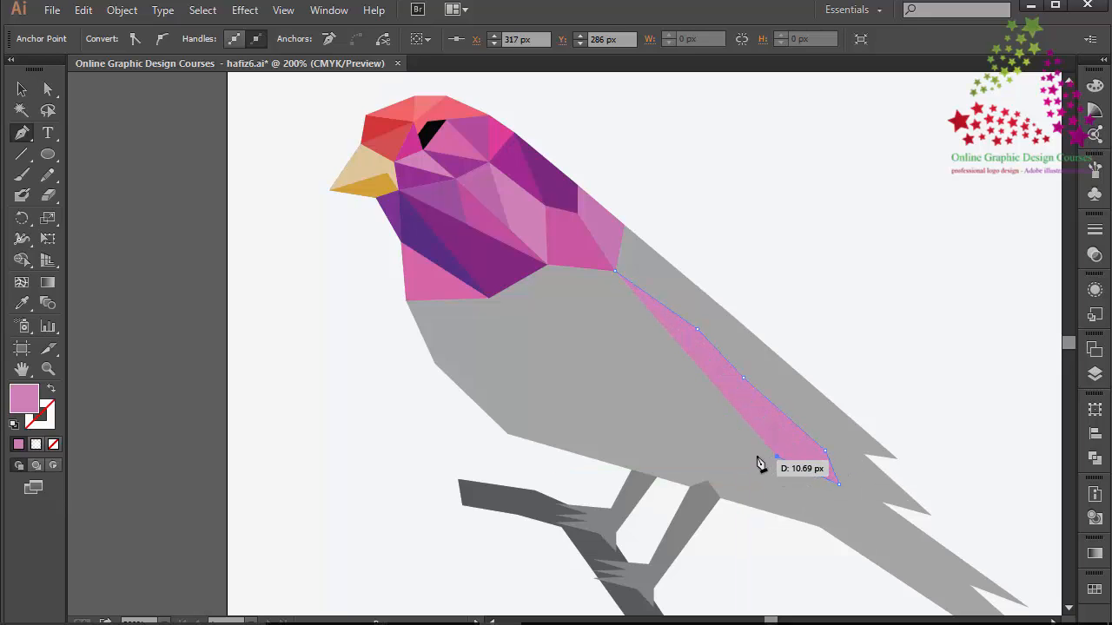
click(739, 446)
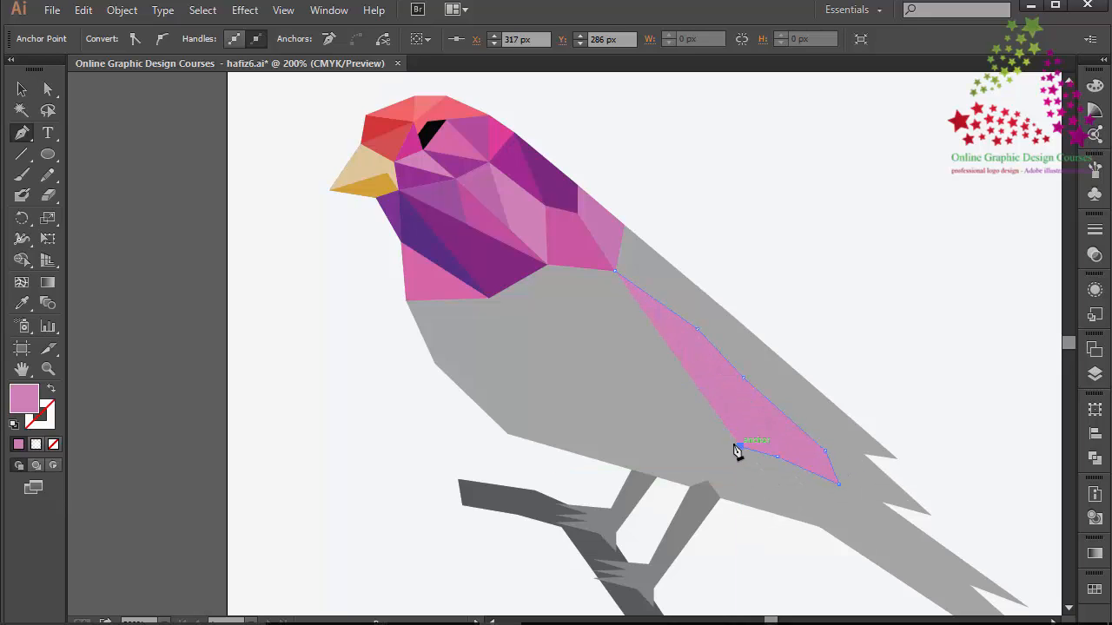
click(656, 405)
key(ctrl)
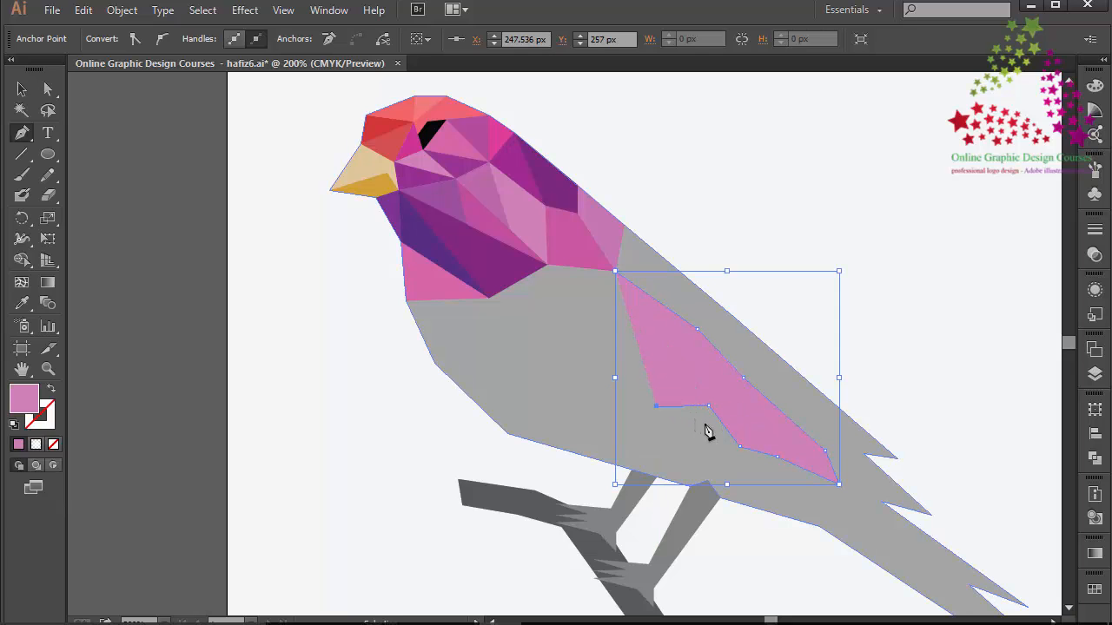
key(ctrl+z)
click(660, 426)
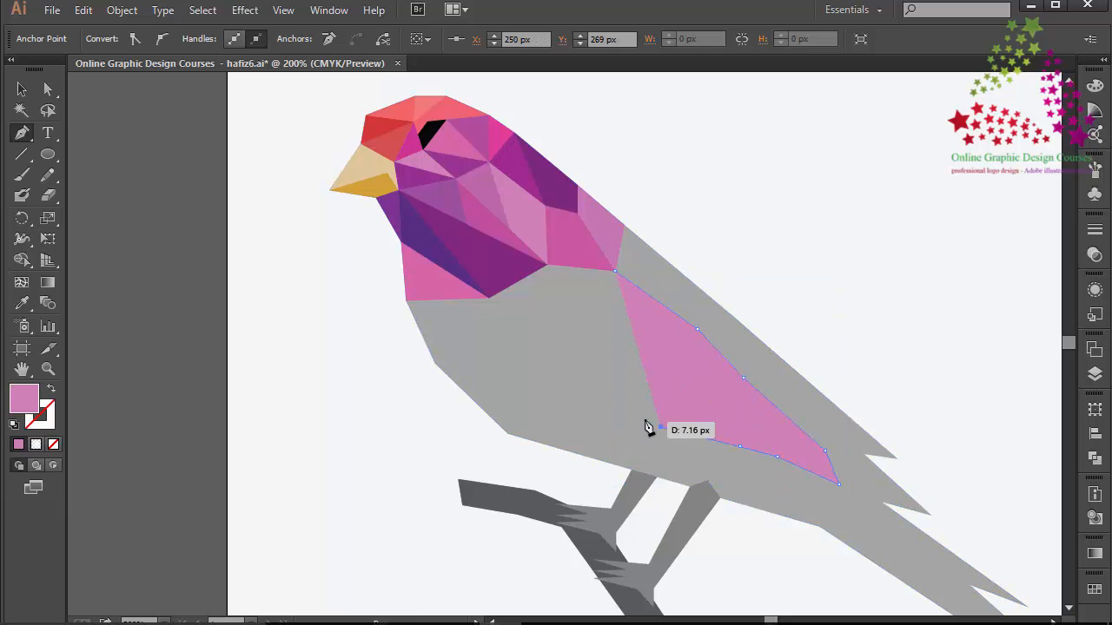
click(644, 419)
click(588, 383)
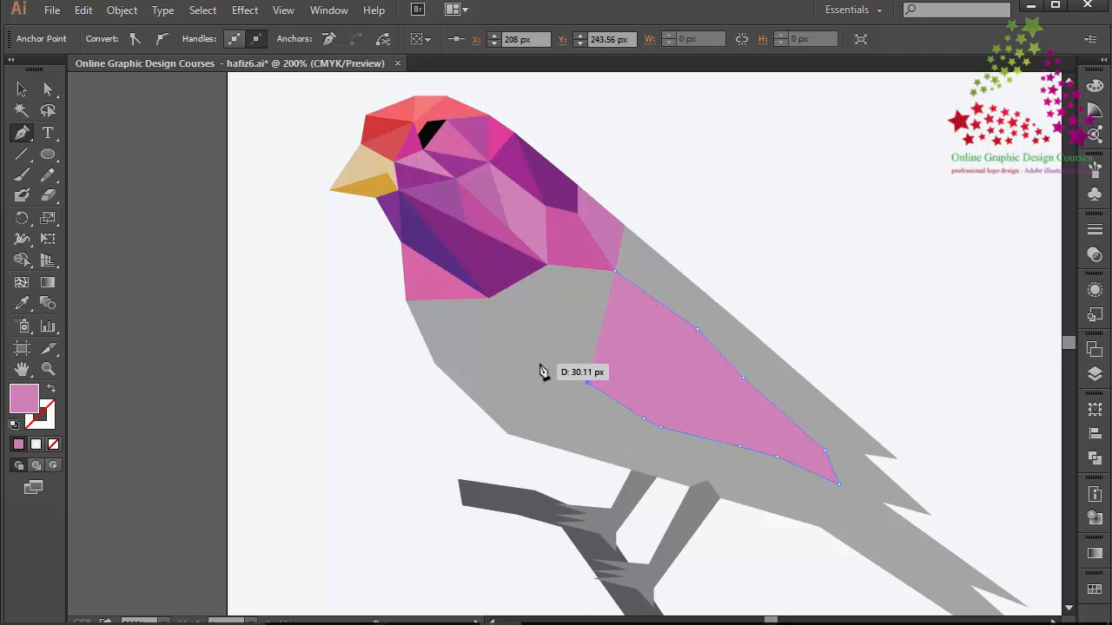
click(539, 364)
click(498, 314)
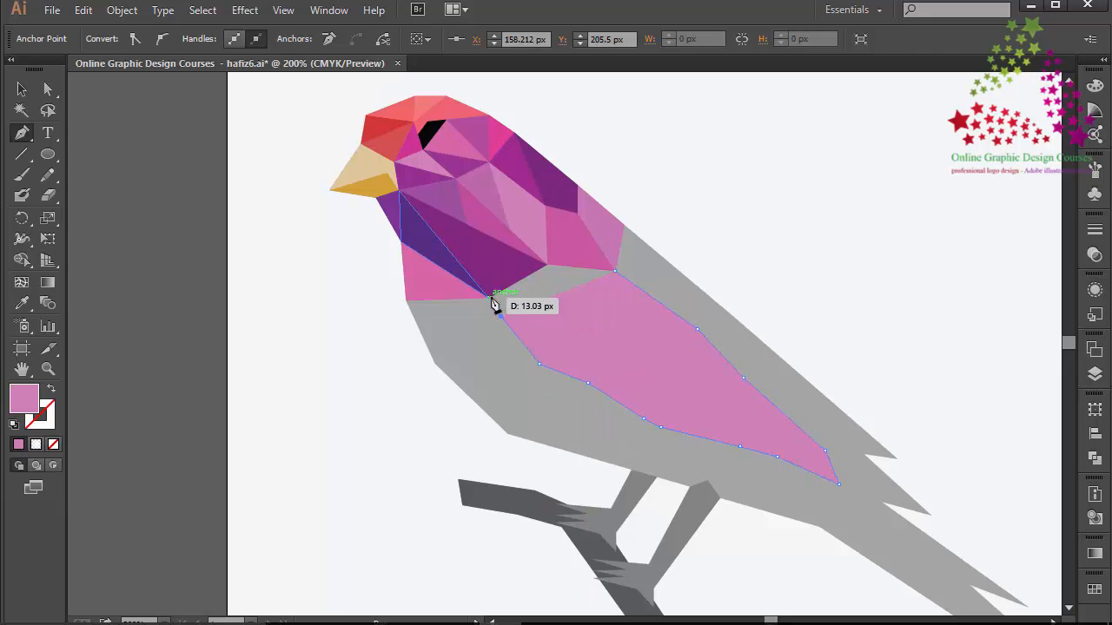
Close the wing outline across the chest and neck facets, and raise its top middle anchor to form a pointed upper corner
click(491, 297)
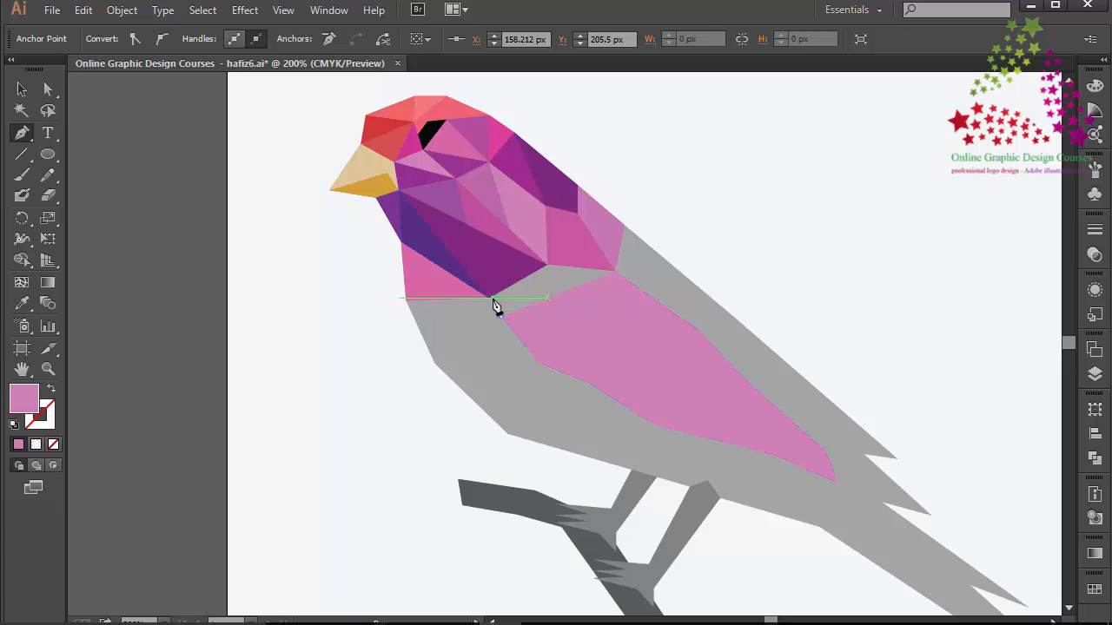
click(482, 232)
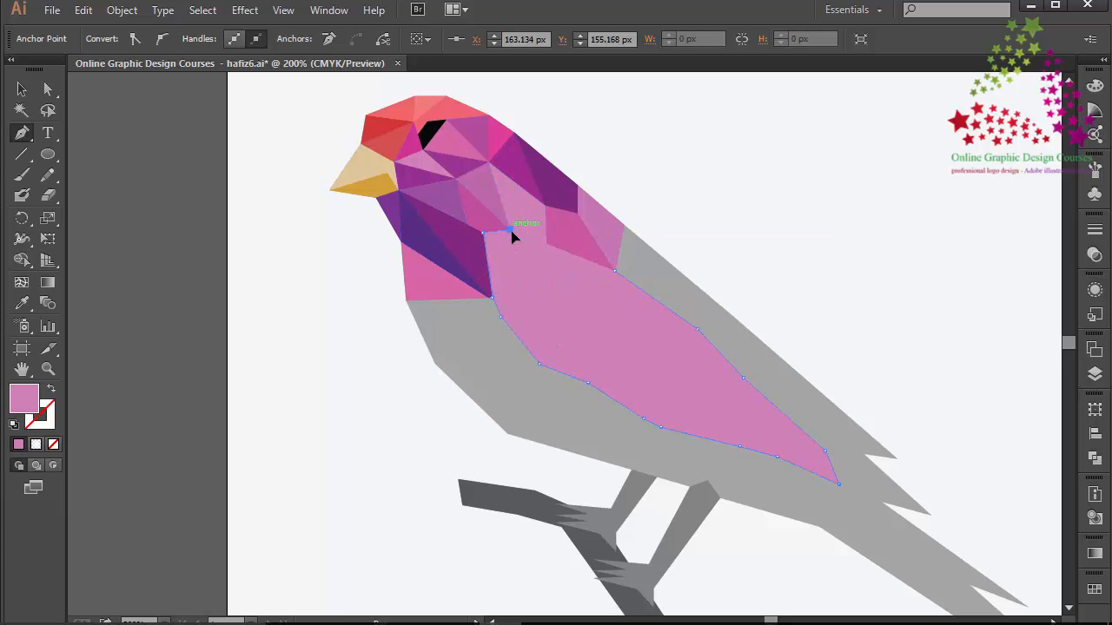
click(509, 230)
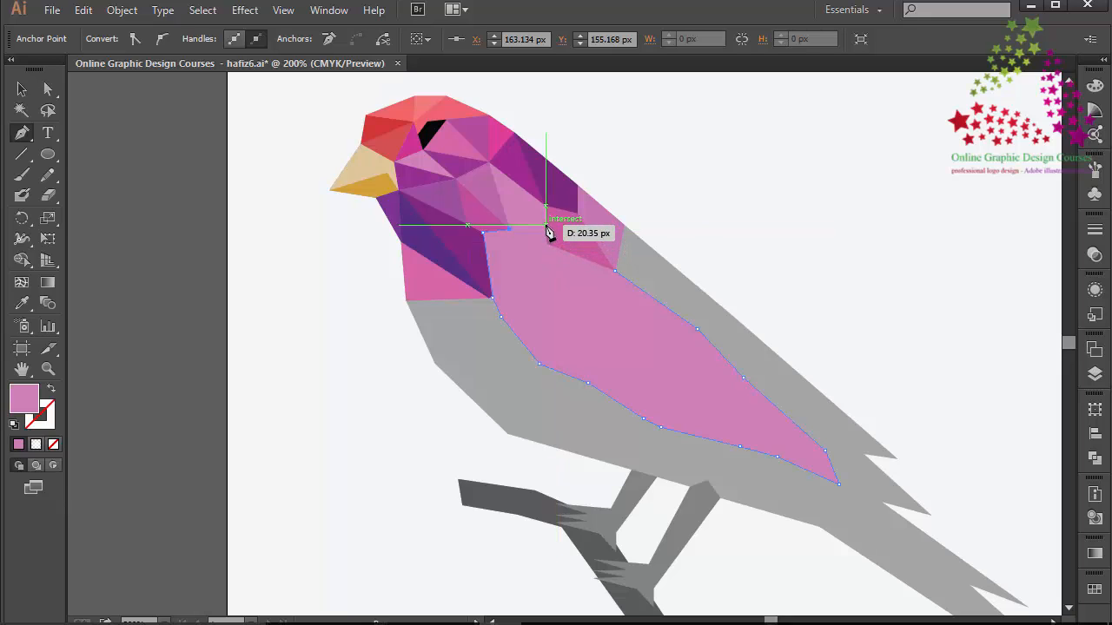
click(545, 226)
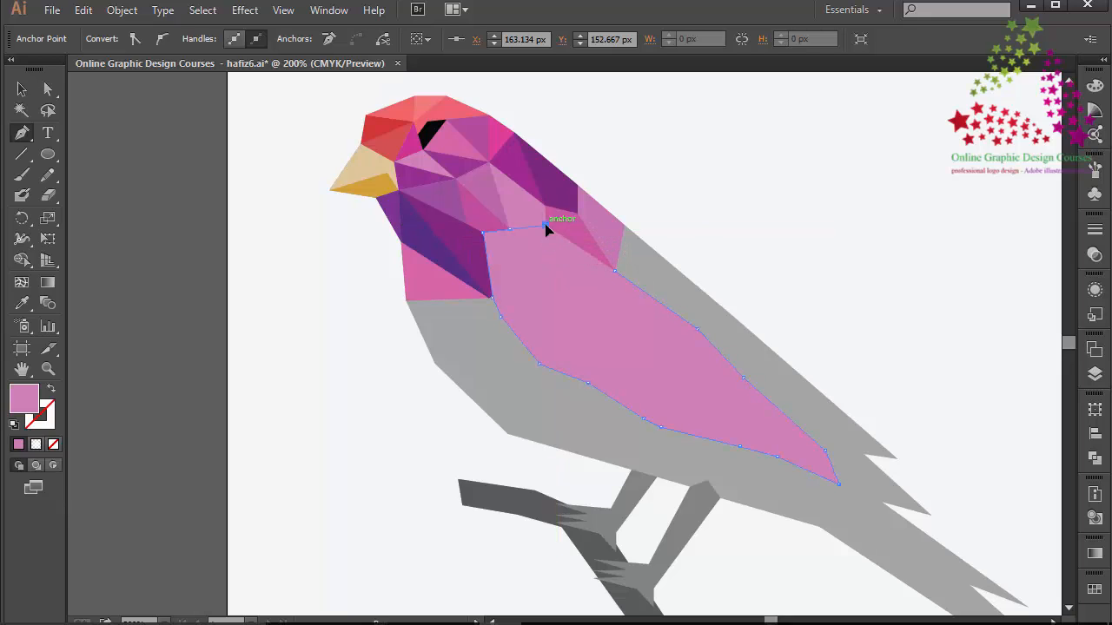
click(614, 269)
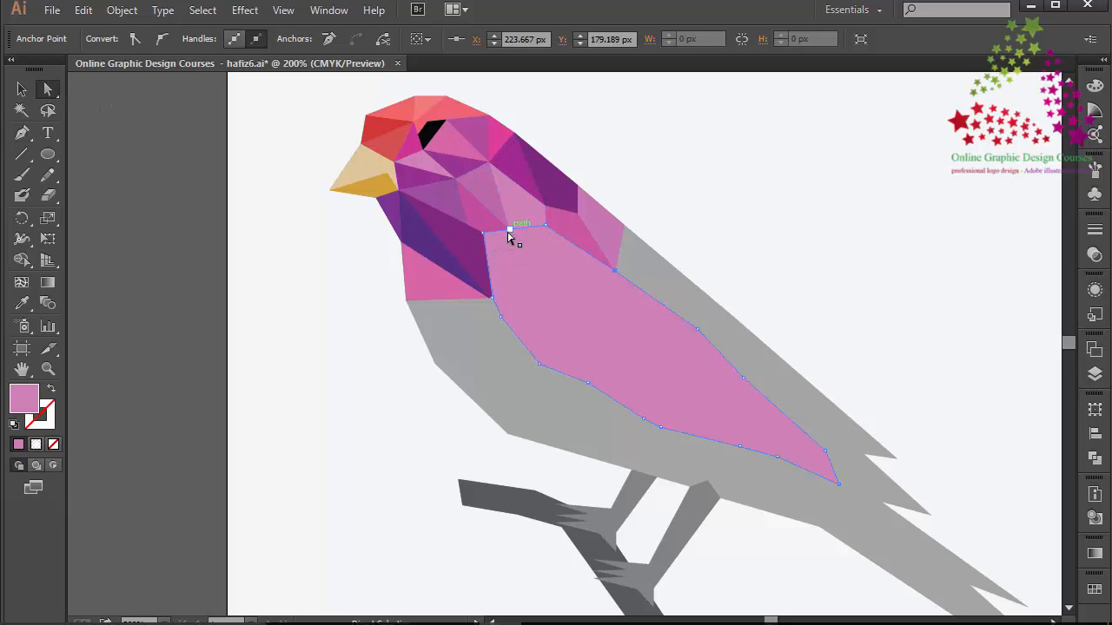
mouse_move(509, 235)
mouse_down()
mouse_move(514, 221)
mouse_move(503, 217)
mouse_up()
Fill the large wing shape with the muted purple #A36494
click(522, 383)
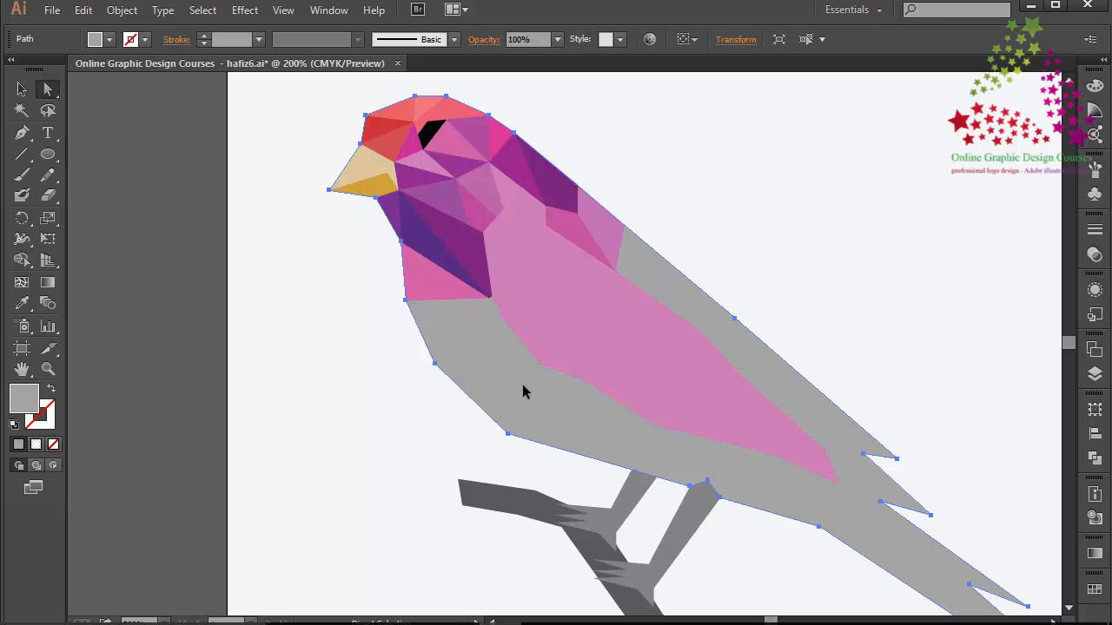
click(557, 321)
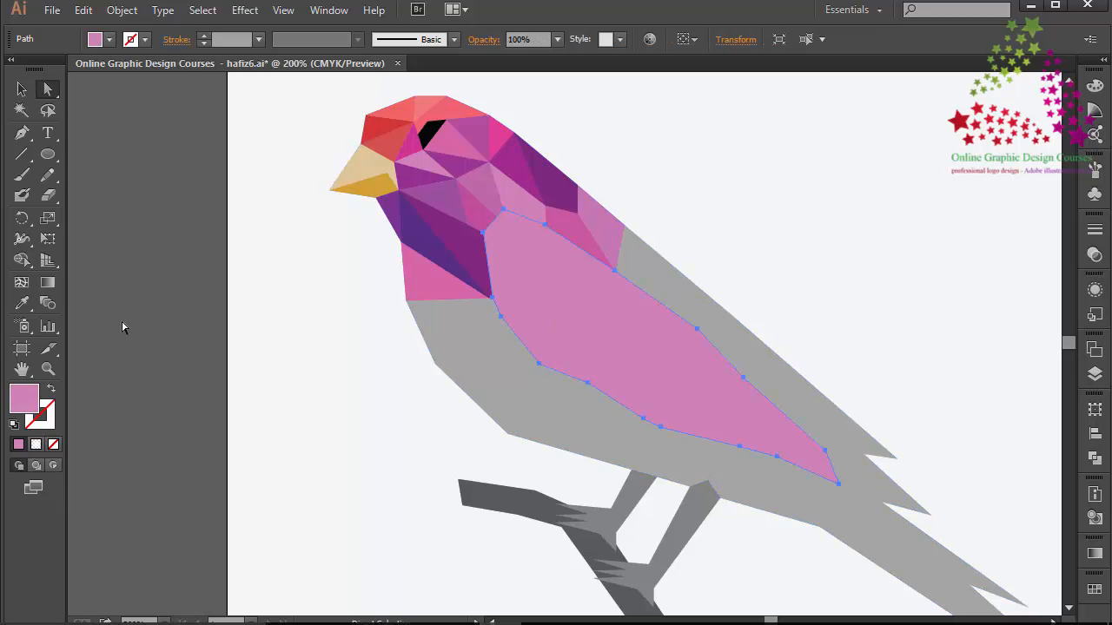
double_click(26, 398)
drag(759, 297, 737, 298)
click(1100, 228)
click(886, 217)
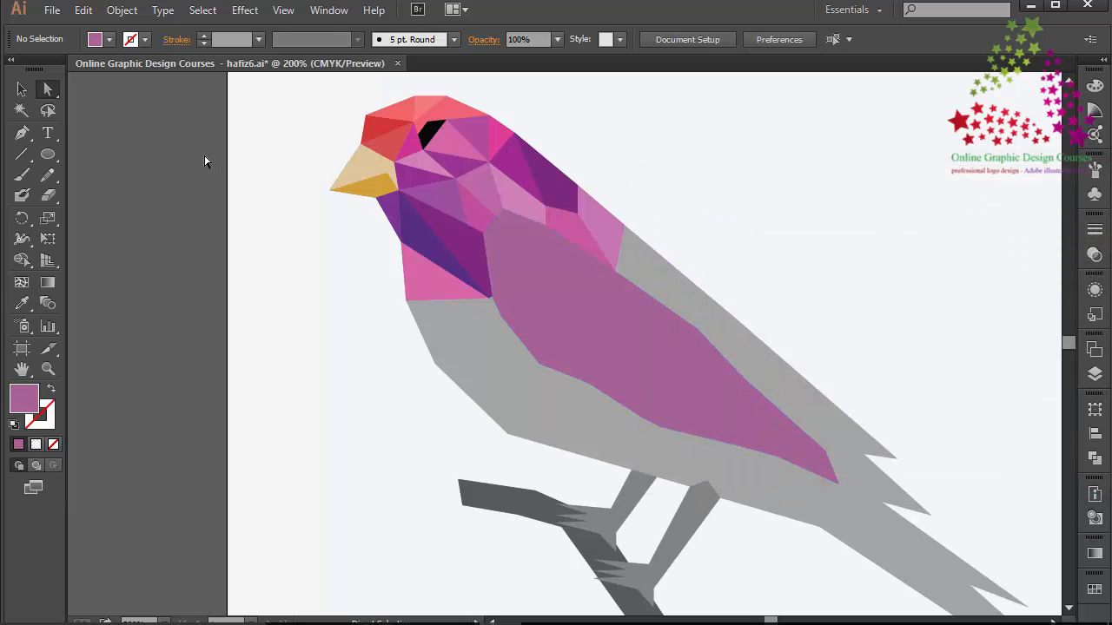
Draw a narrow triangular facet from the wing's upper front edge into its interior and fill it with a brighter orchid pink
click(21, 134)
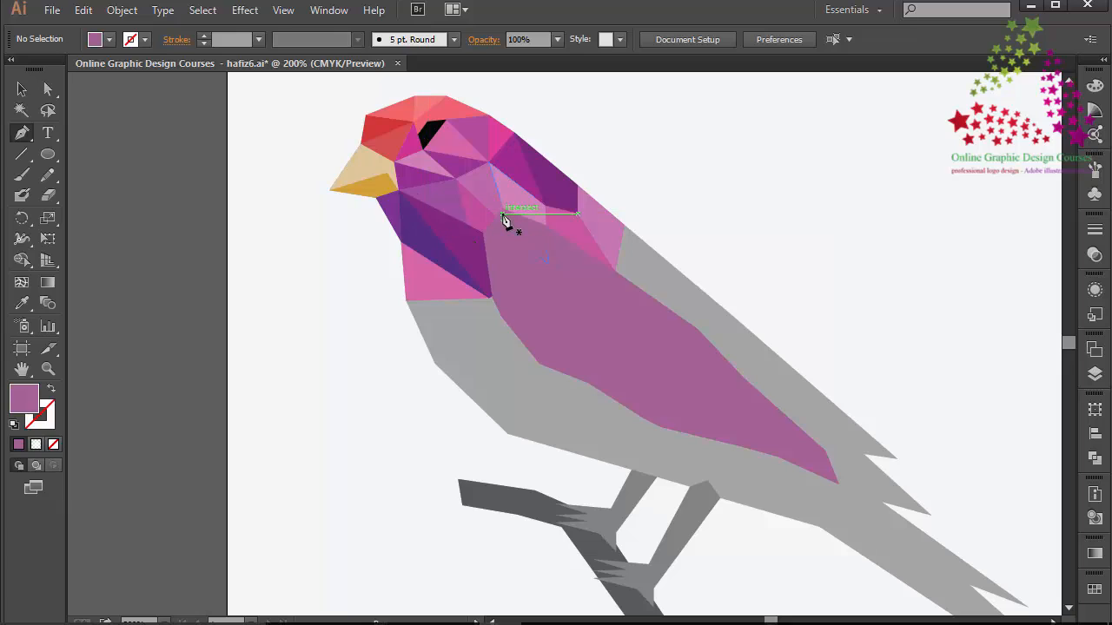
key(ctrl+plus)
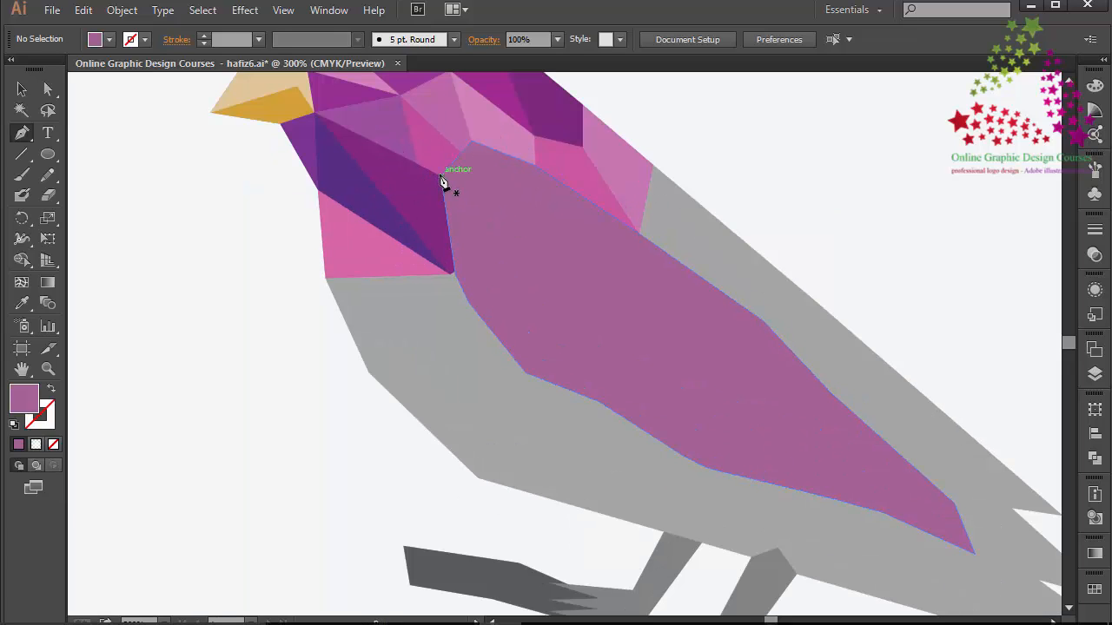
drag(441, 179, 576, 268)
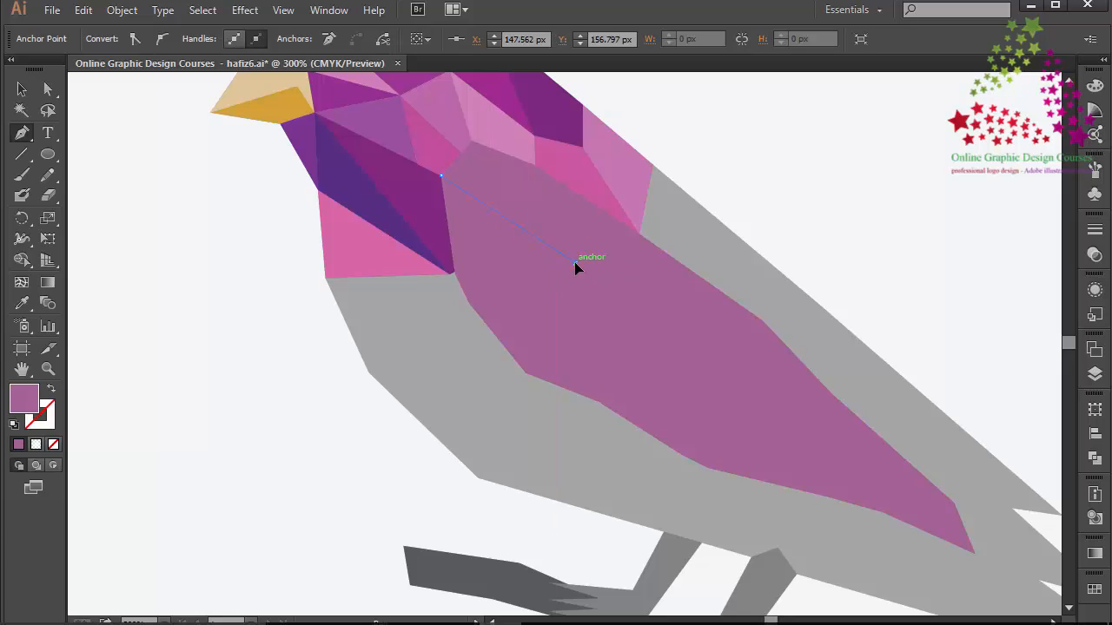
click(470, 142)
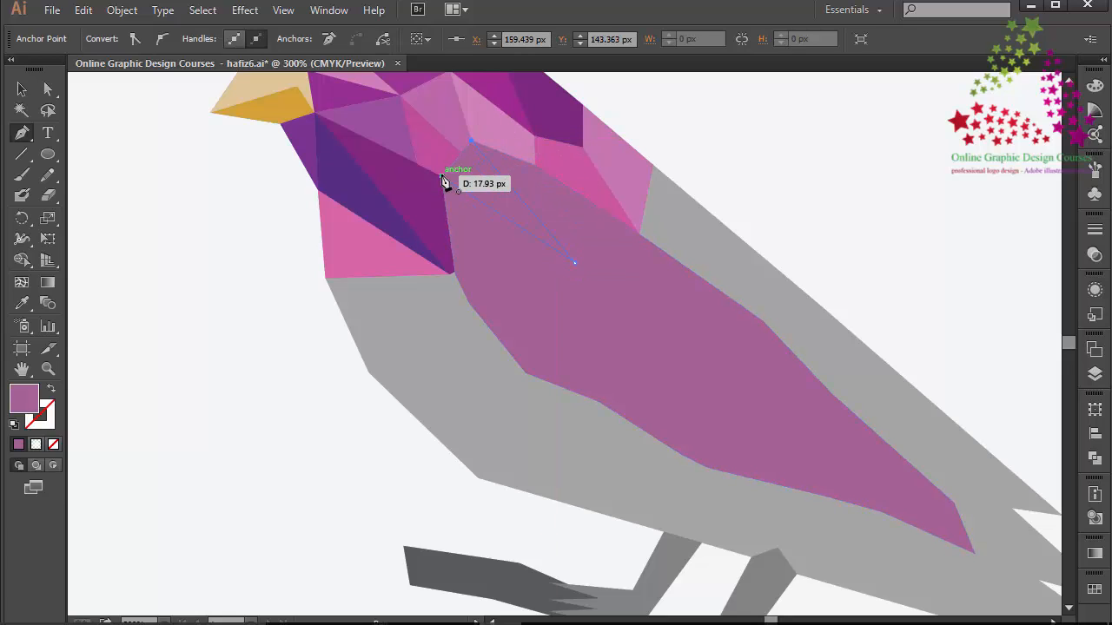
double_click(31, 401)
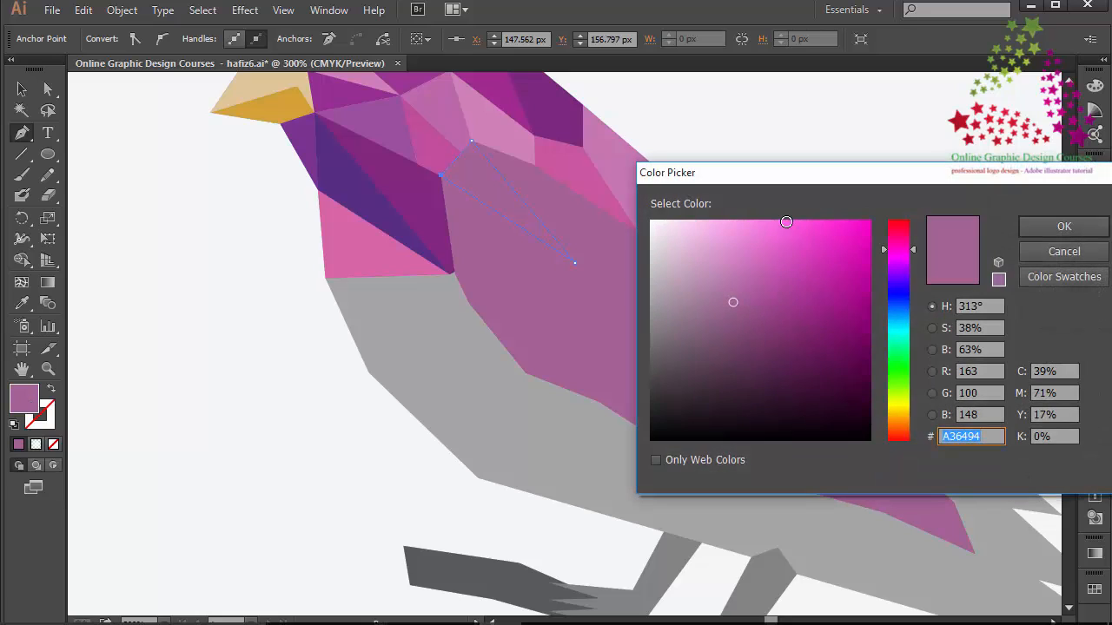
click(796, 230)
click(1064, 226)
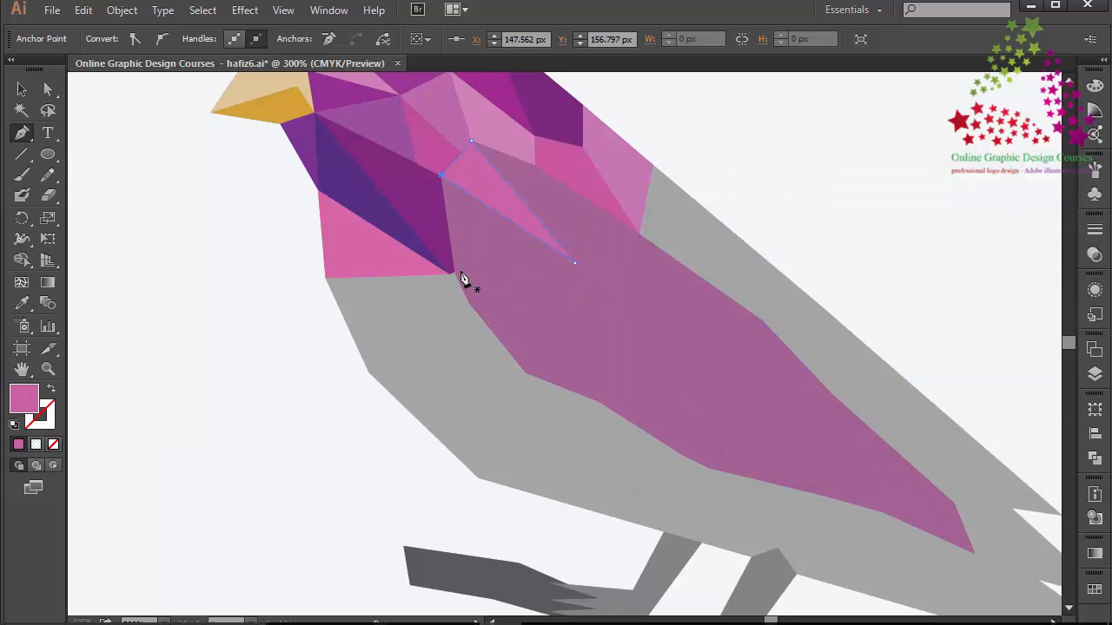
Shift the wing's front anchor slightly forward to meet the shared lower corner of the dark purple and pink chest facets
key(a)
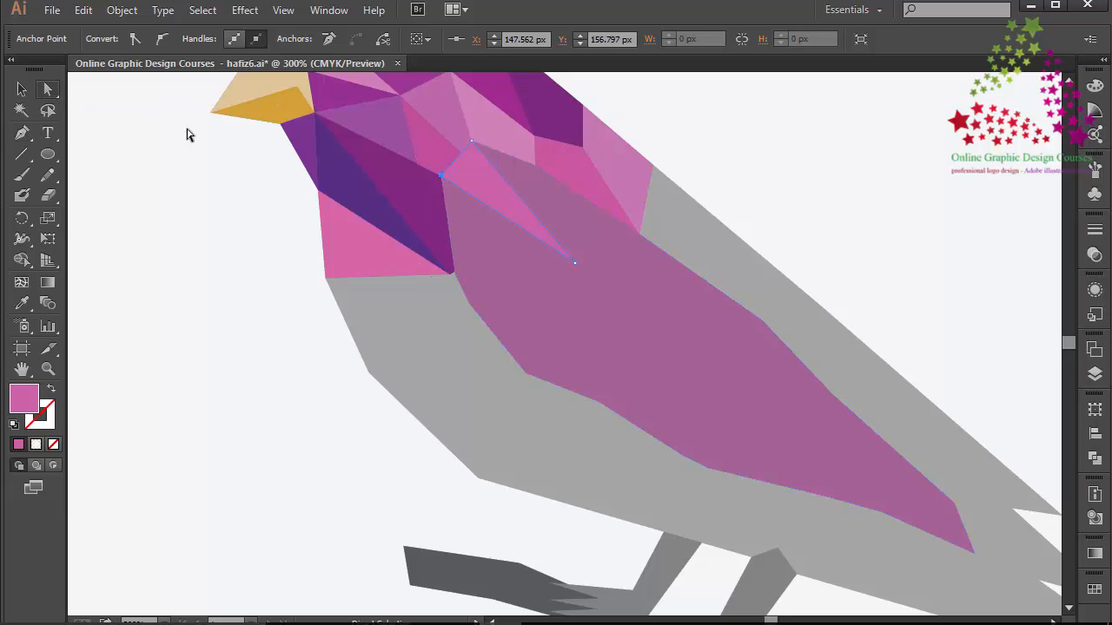
click(452, 277)
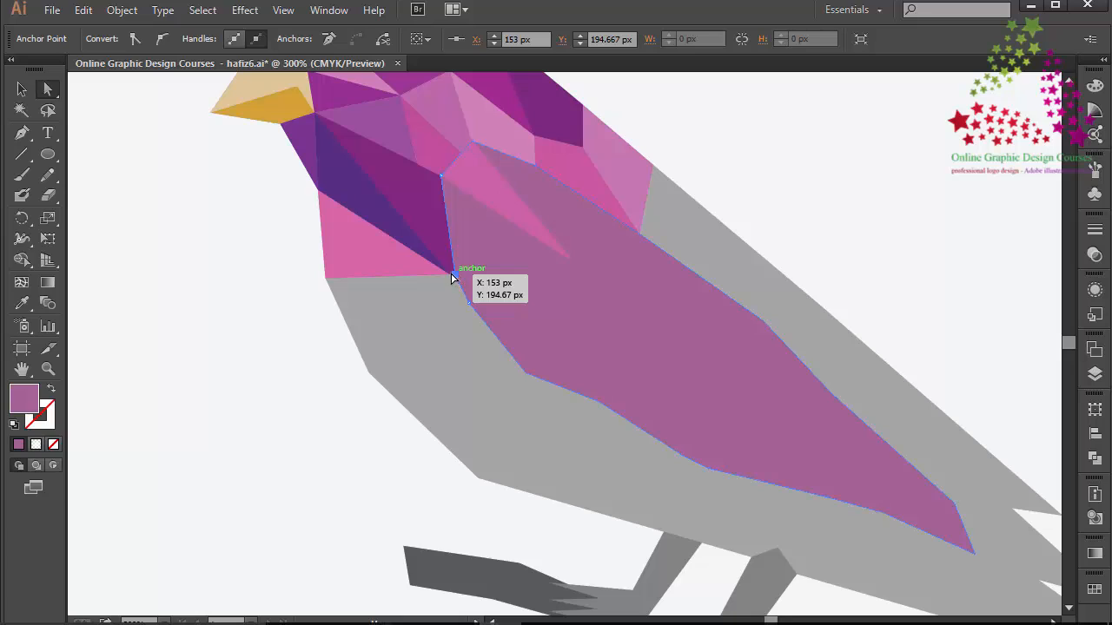
drag(452, 277, 447, 277)
Draw a narrow triangular facet beneath the orchid pink one, ending in a vertical rear edge, and fill it with dark magenta #912C7E
click(27, 136)
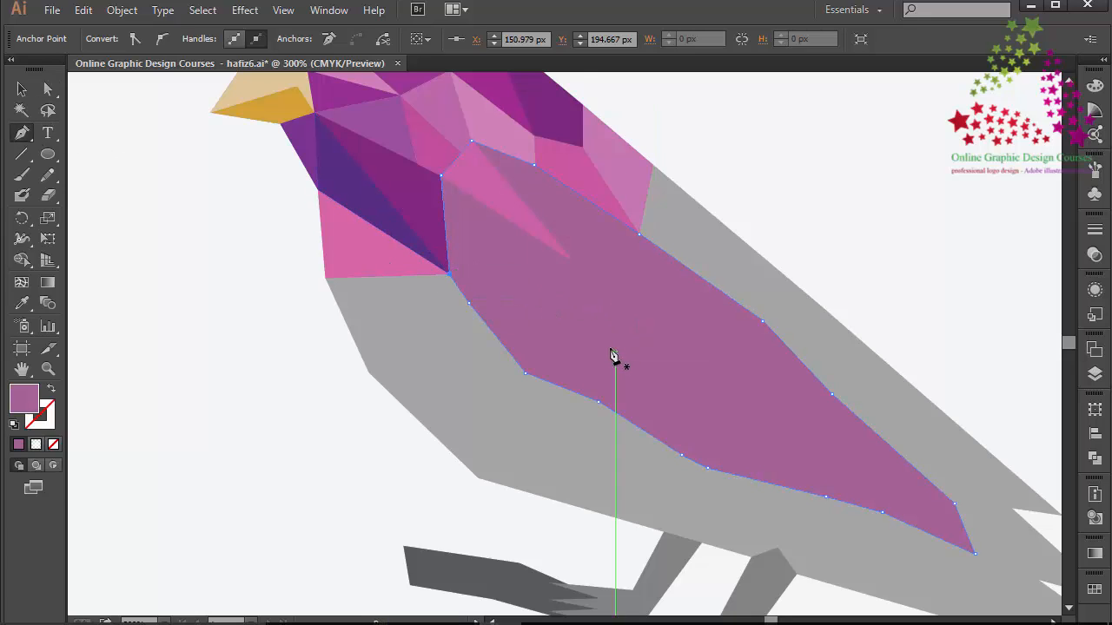
drag(574, 329, 574, 261)
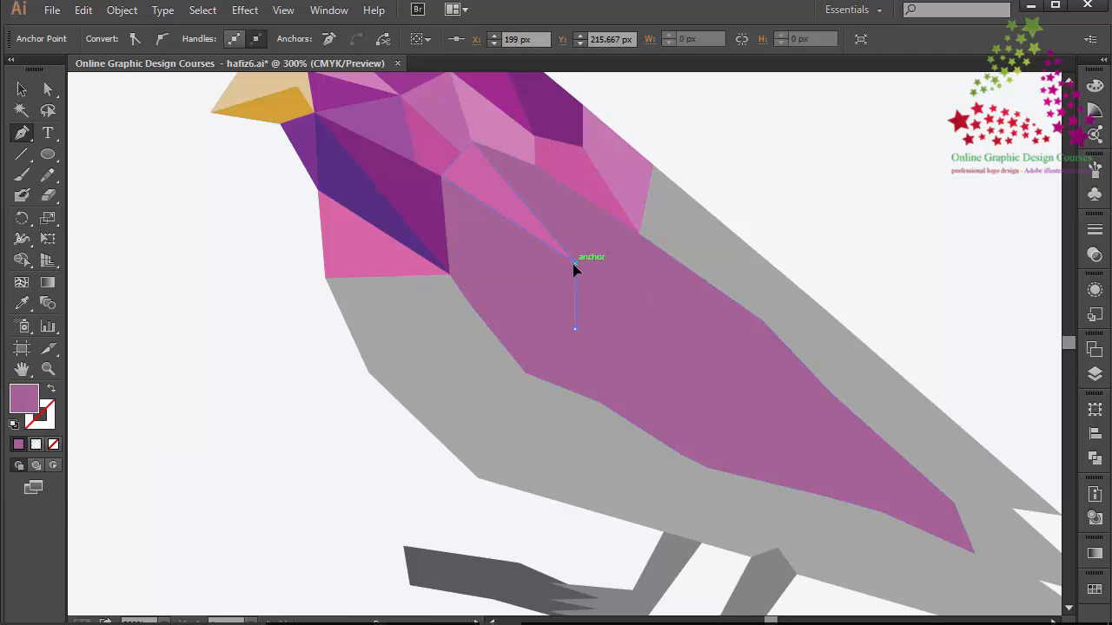
click(440, 176)
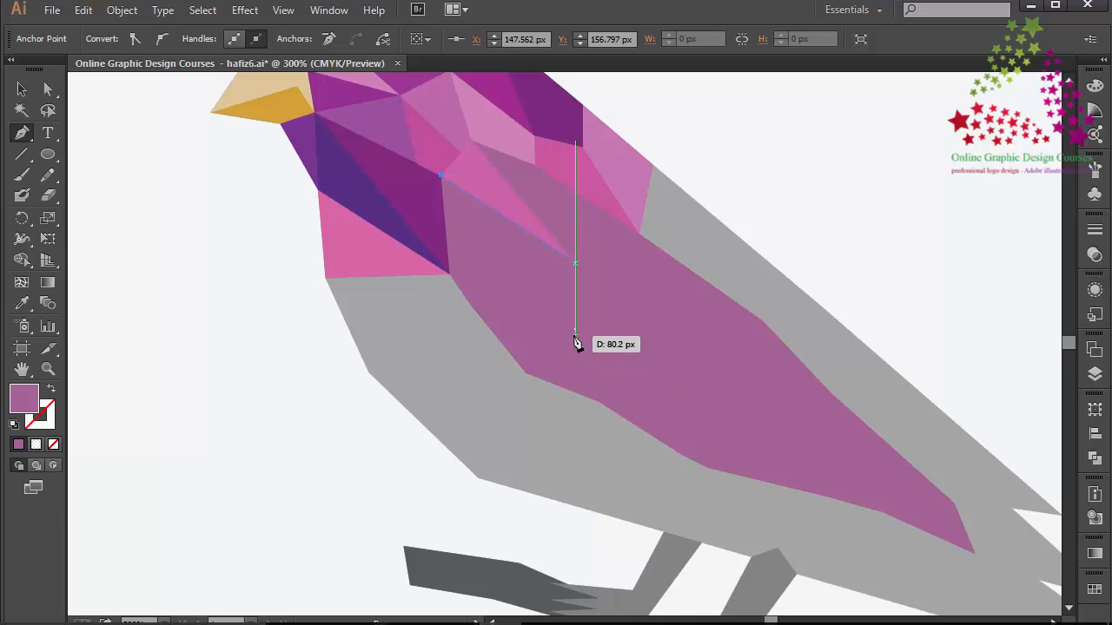
click(574, 329)
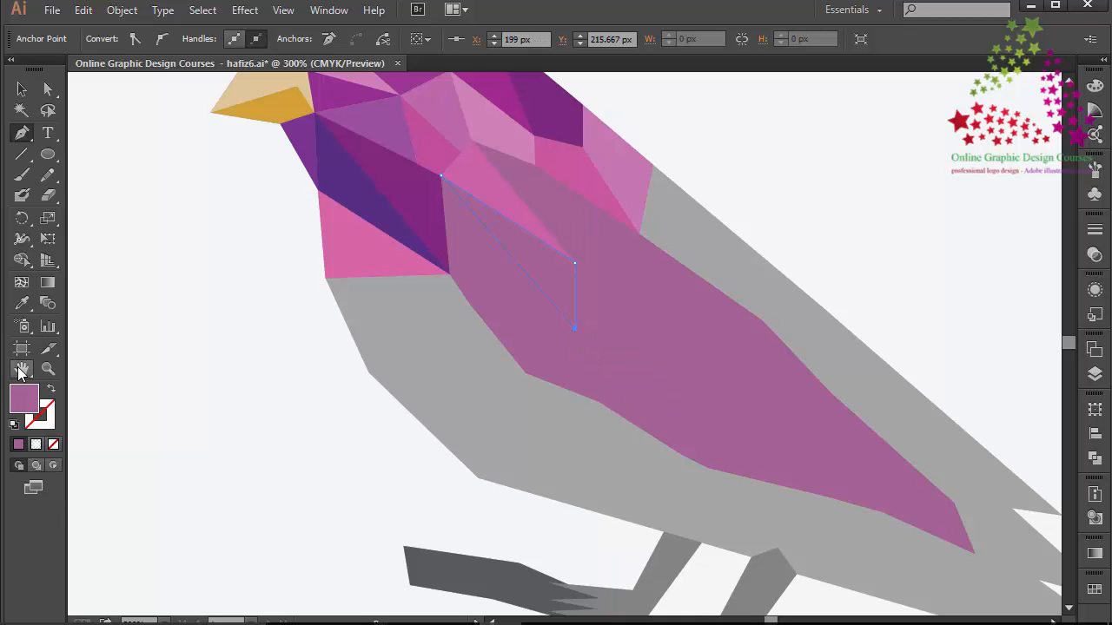
double_click(22, 401)
text(912C7E)
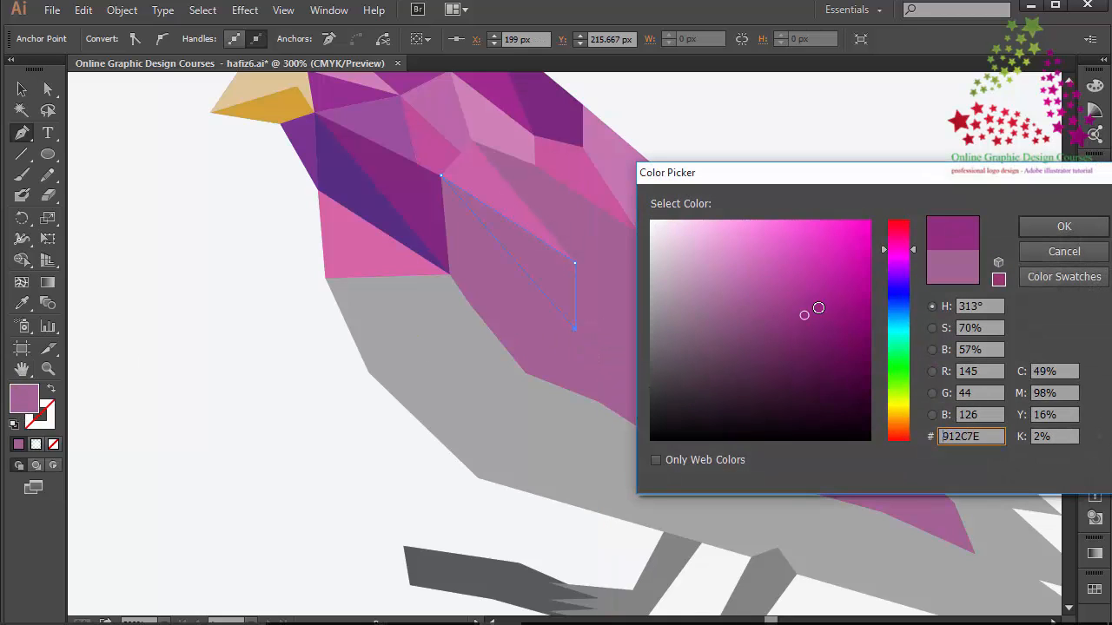
click(1031, 224)
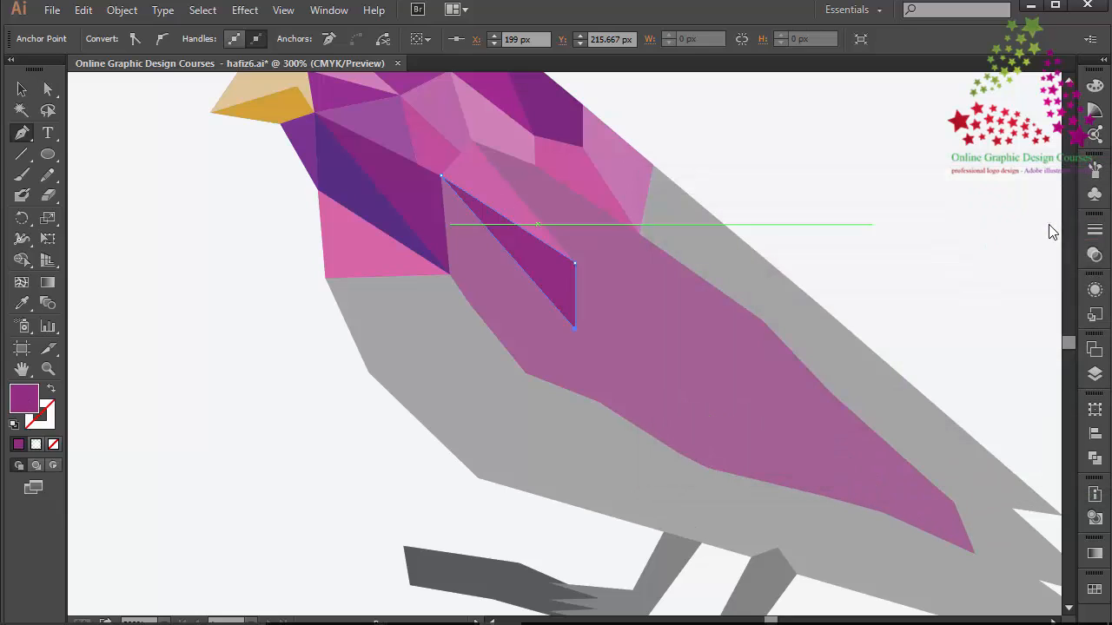
Draw a dark magenta triangular facet along the upper edge of the orchid pink one, aligning its front corner with the wing's pointed upper corner
click(470, 143)
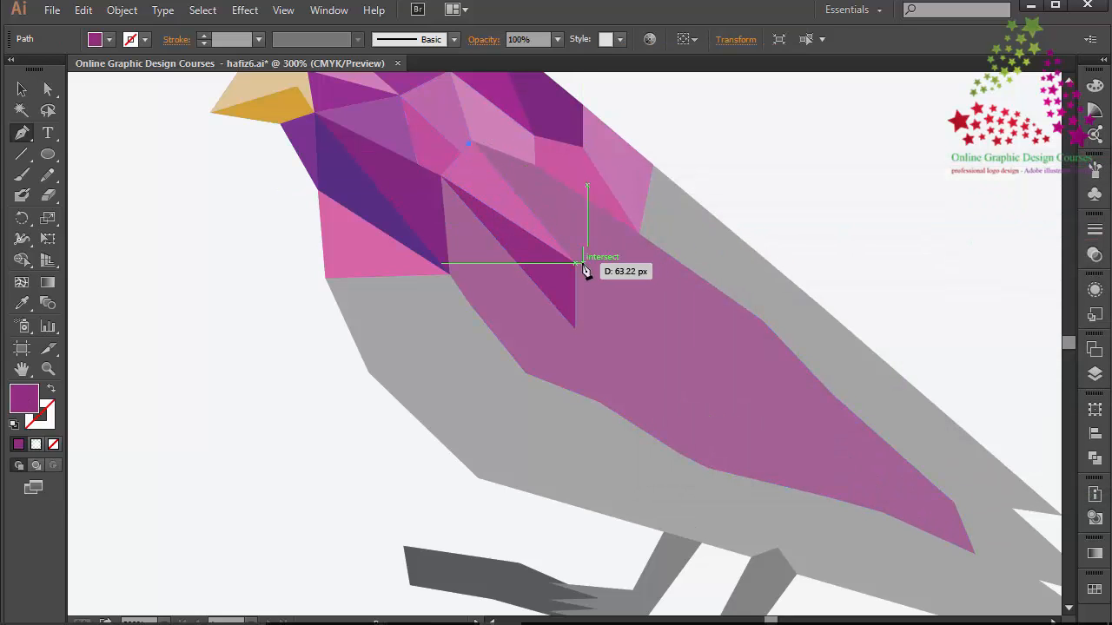
click(575, 263)
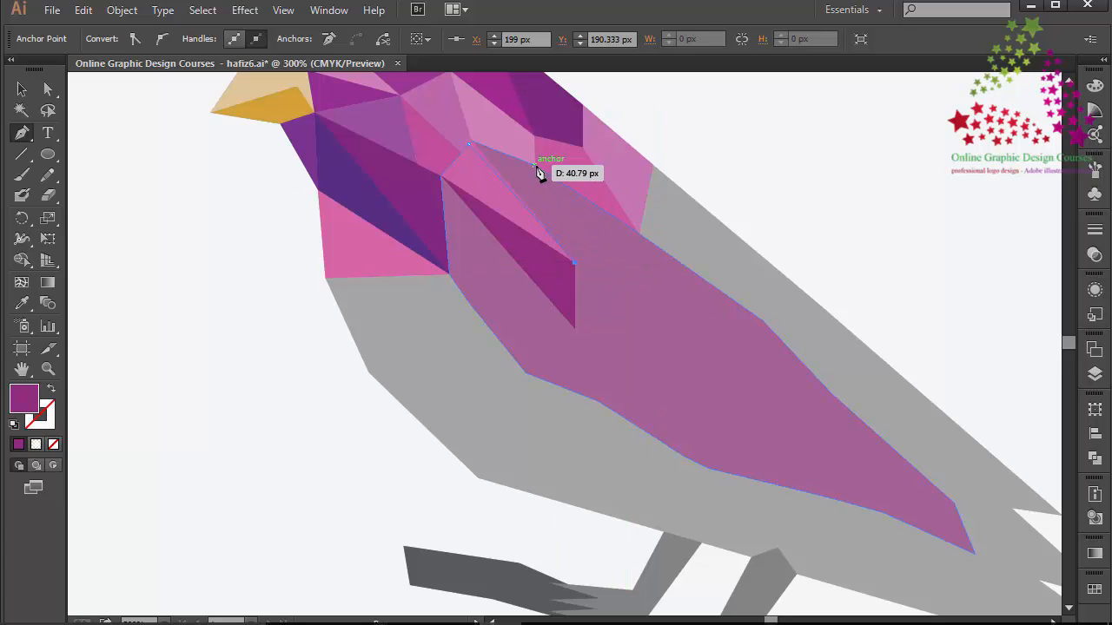
click(535, 166)
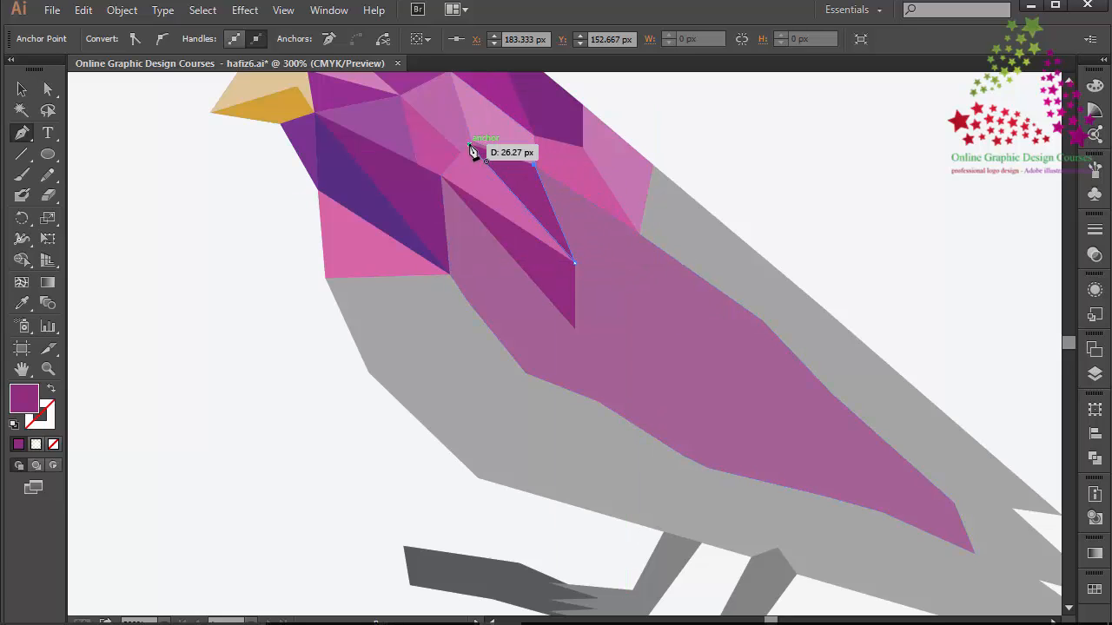
click(470, 144)
click(48, 89)
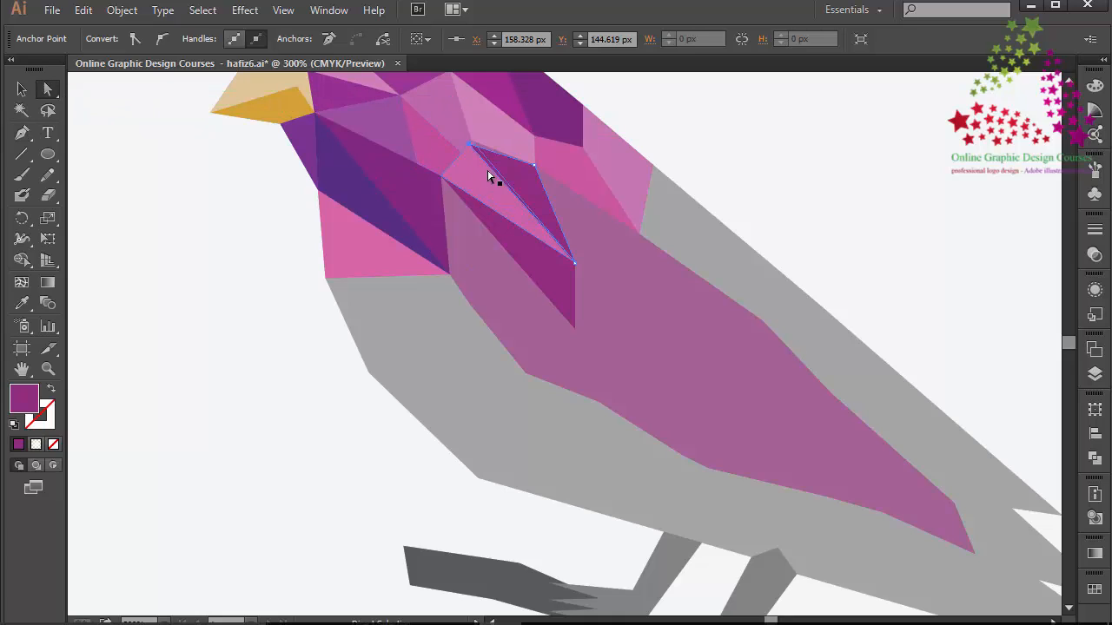
click(470, 145)
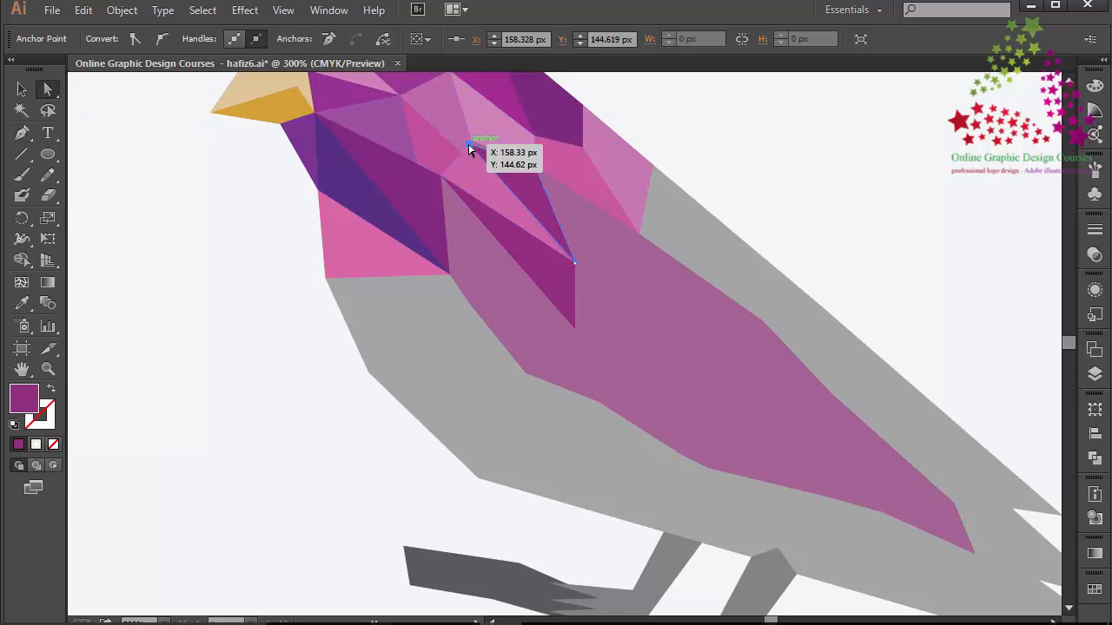
mouse_move(469, 146)
mouse_down()
mouse_move(490, 148)
mouse_move(470, 141)
mouse_up()
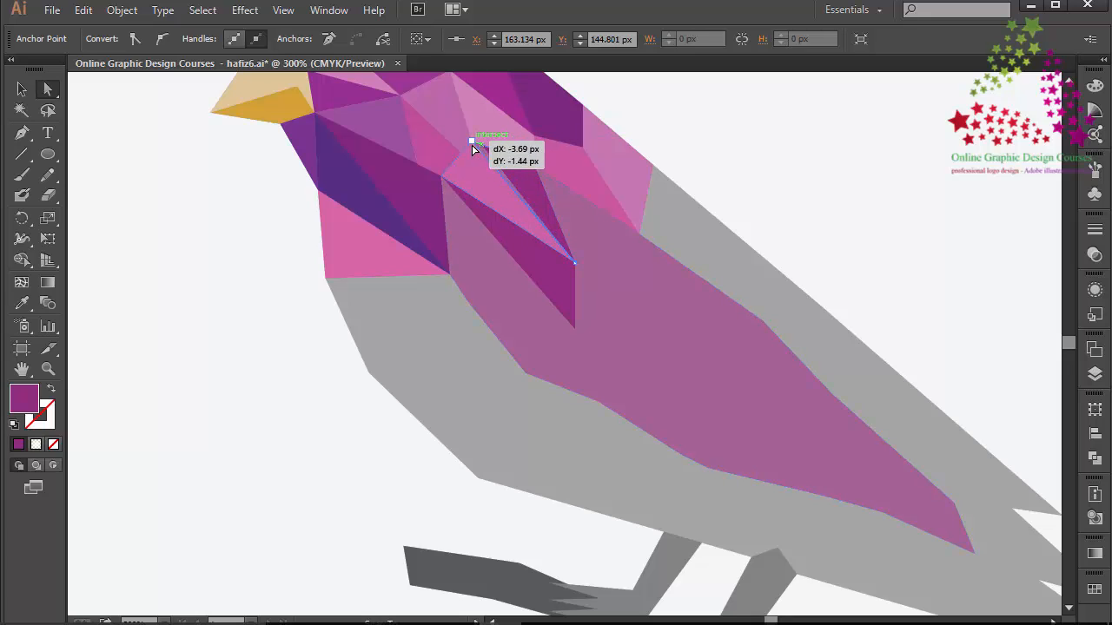
Draw a four-sided facet in the wing's interior behind the two dark magenta triangles and fill it with a brighter pink
click(22, 137)
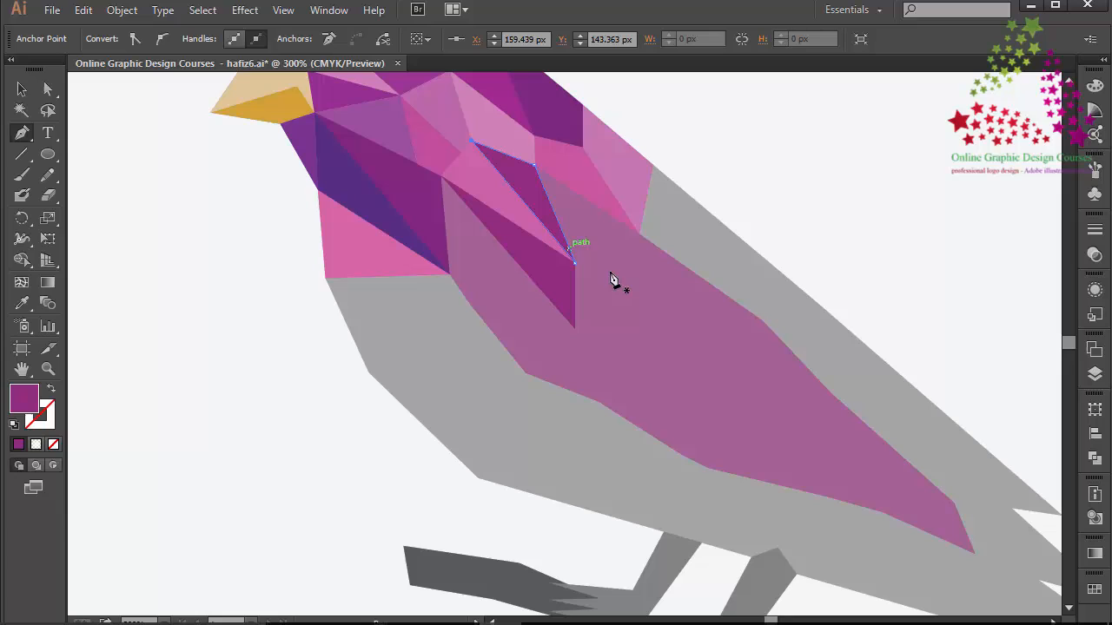
click(574, 329)
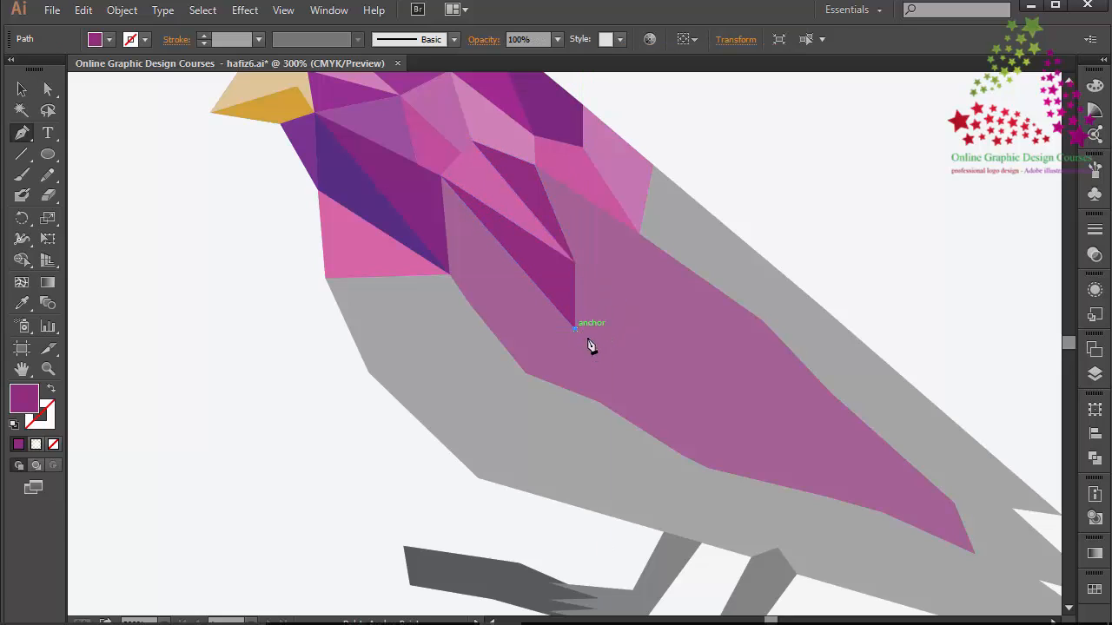
click(707, 364)
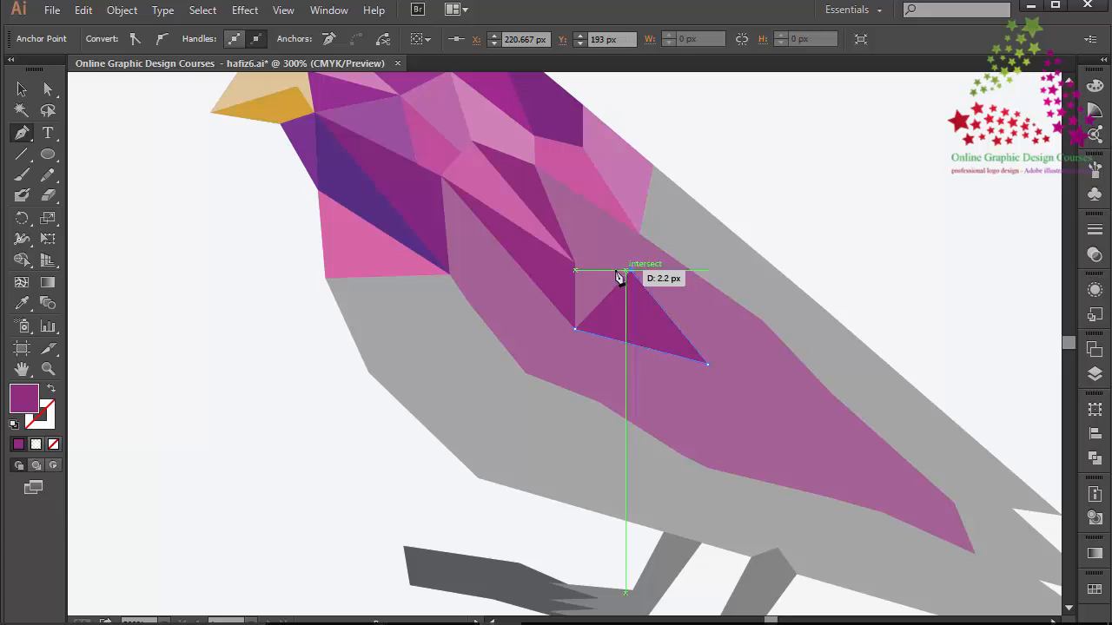
click(575, 263)
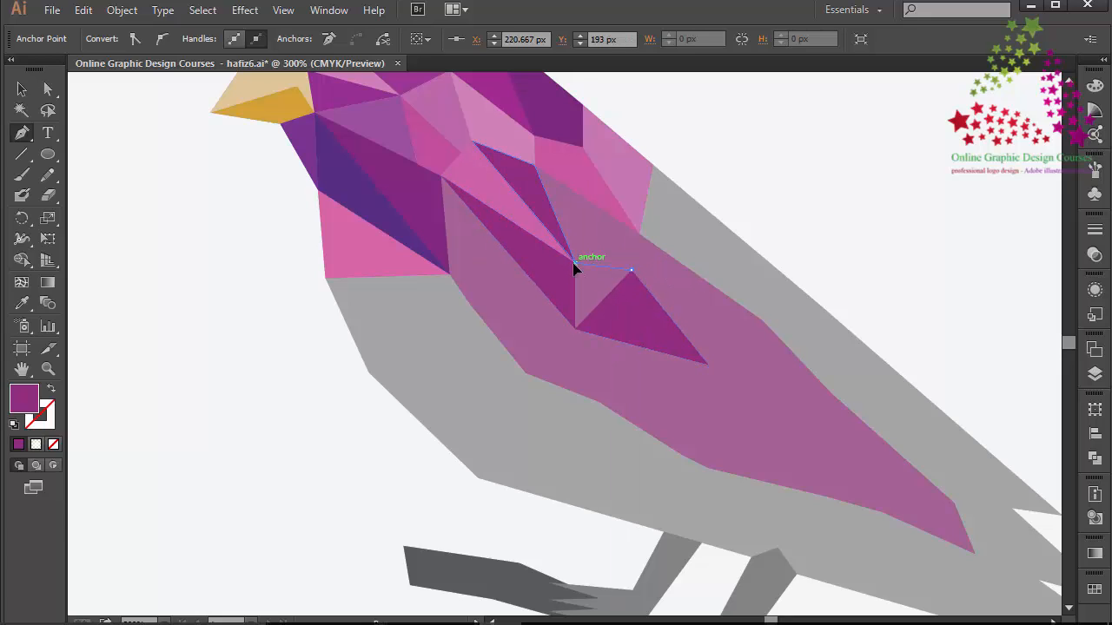
click(574, 329)
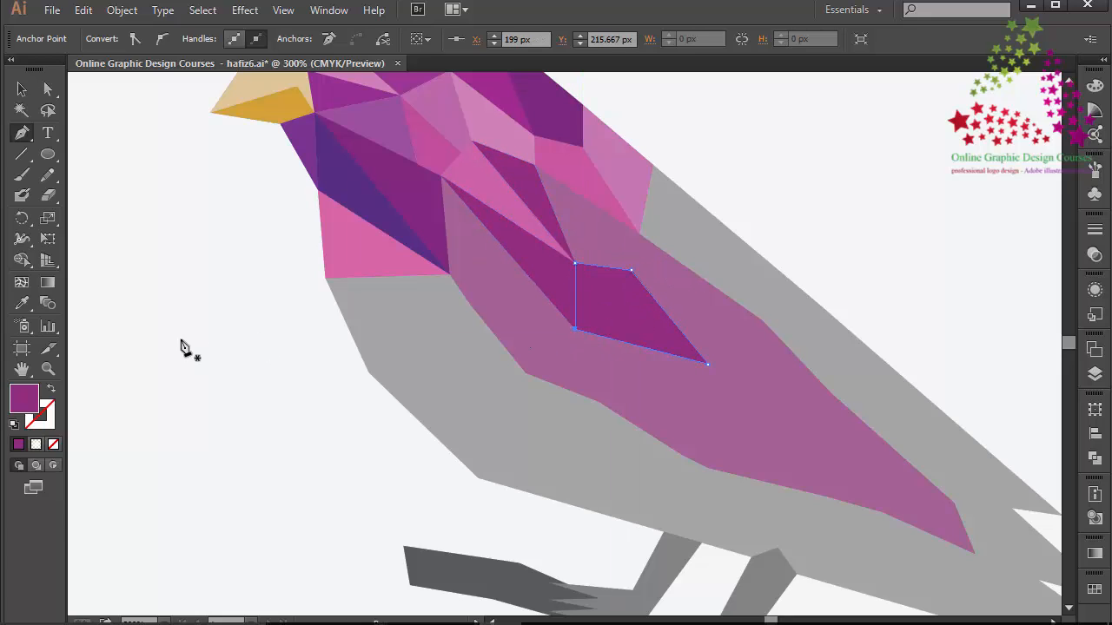
double_click(33, 405)
drag(735, 280, 800, 257)
click(1061, 228)
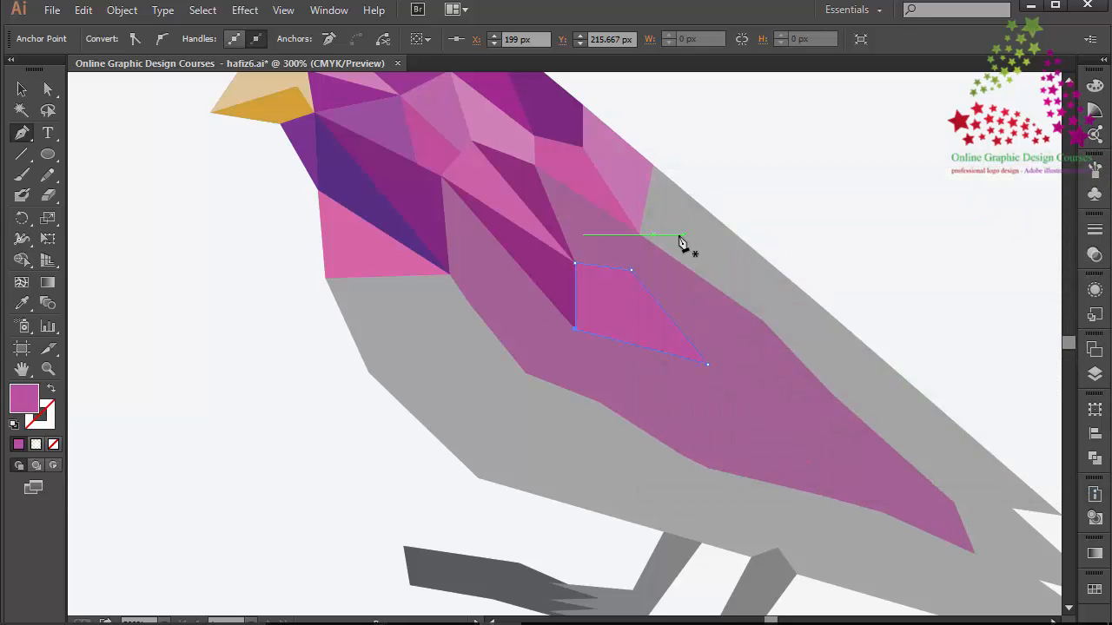
Draw a four-sided facet in the same pink between the wing's upper edge, the upper dark magenta triangle and the interior pink facet
click(534, 165)
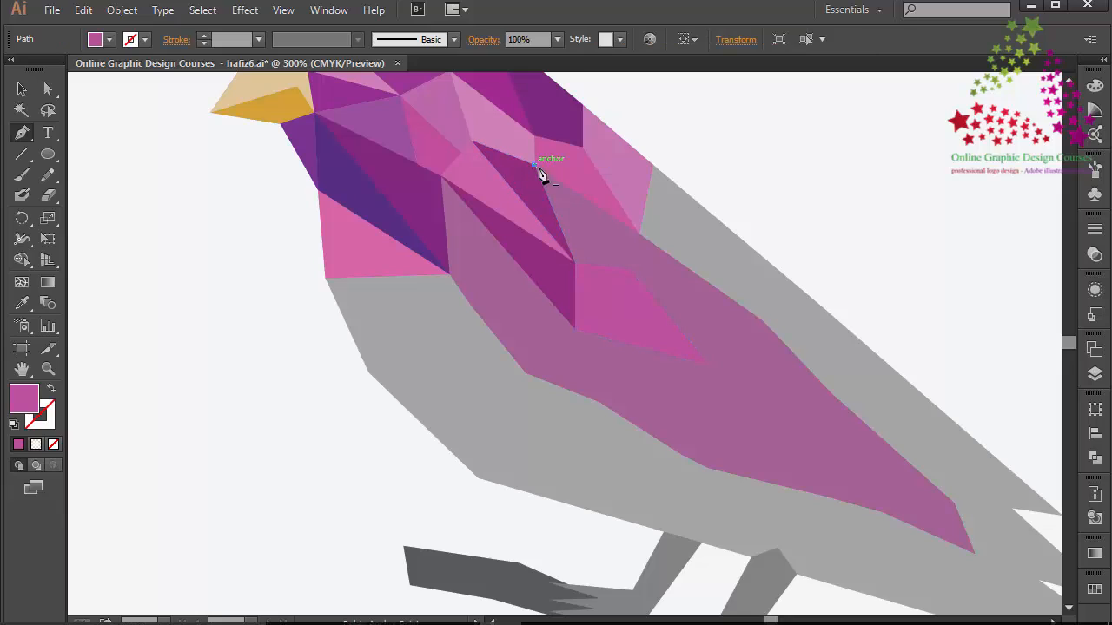
click(640, 234)
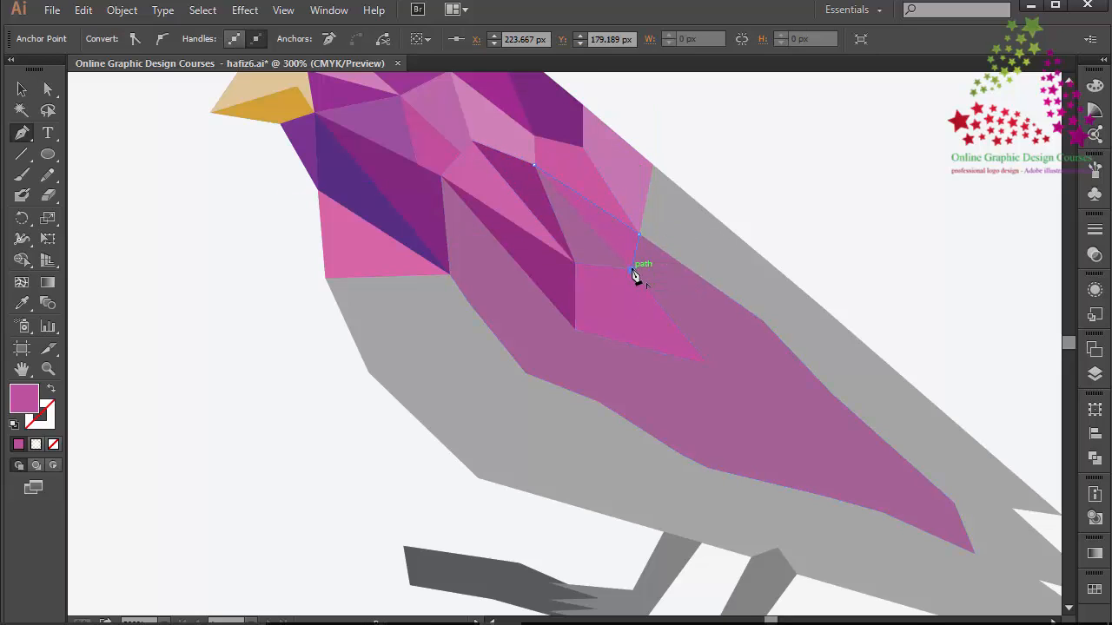
click(633, 270)
click(575, 262)
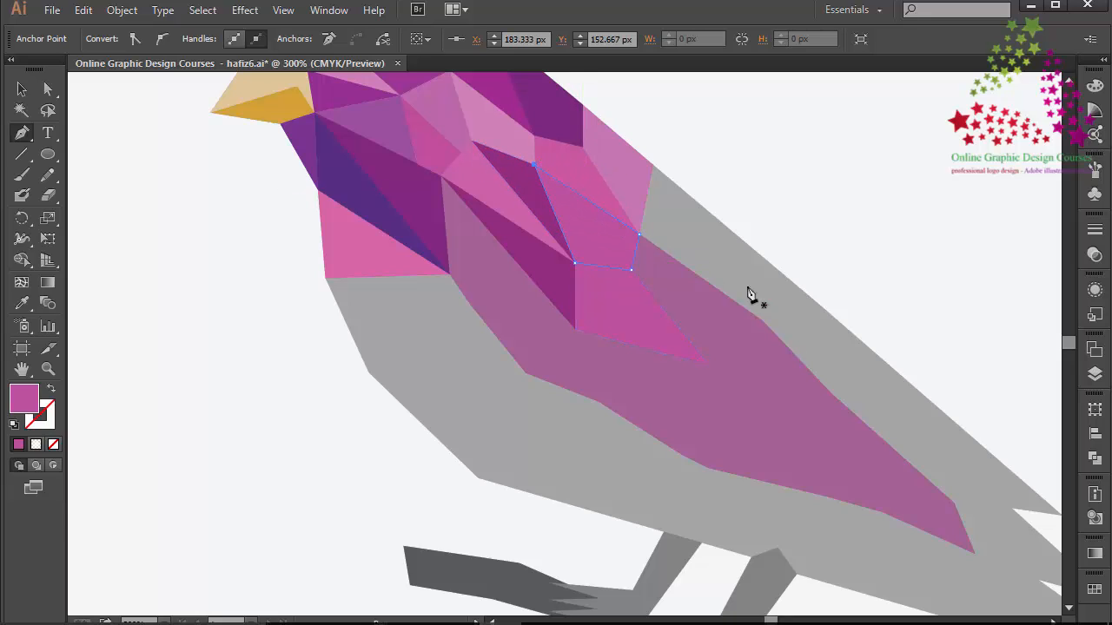
Draw the next four-sided facet rearward along the wing's upper edge, bordering both pink facets, and fill it with the lighter pink #F249E2
click(709, 364)
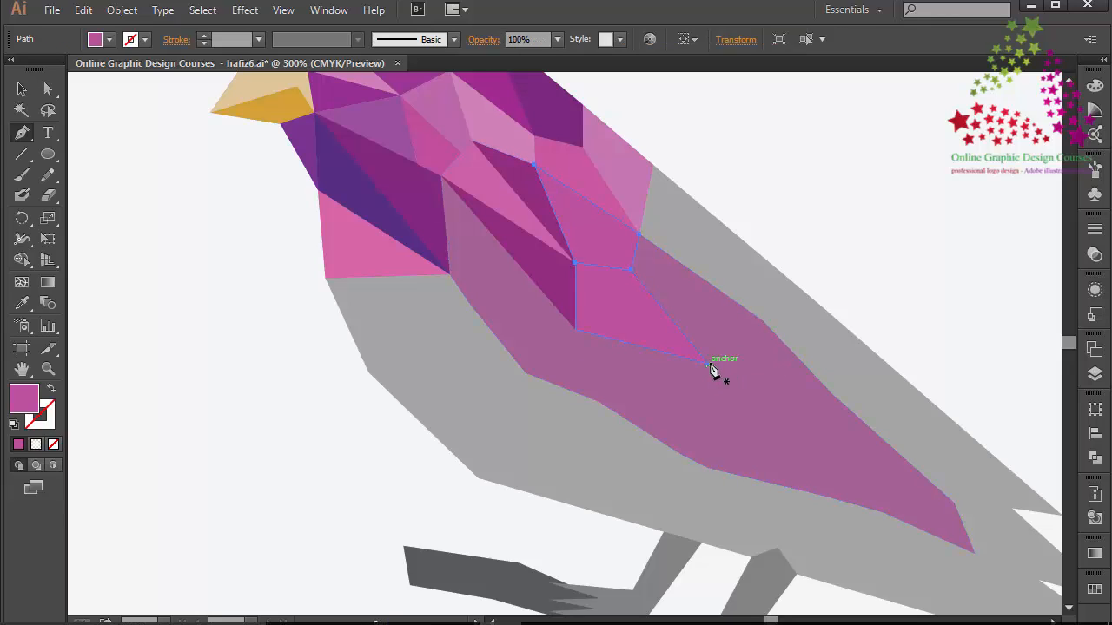
drag(710, 364, 762, 321)
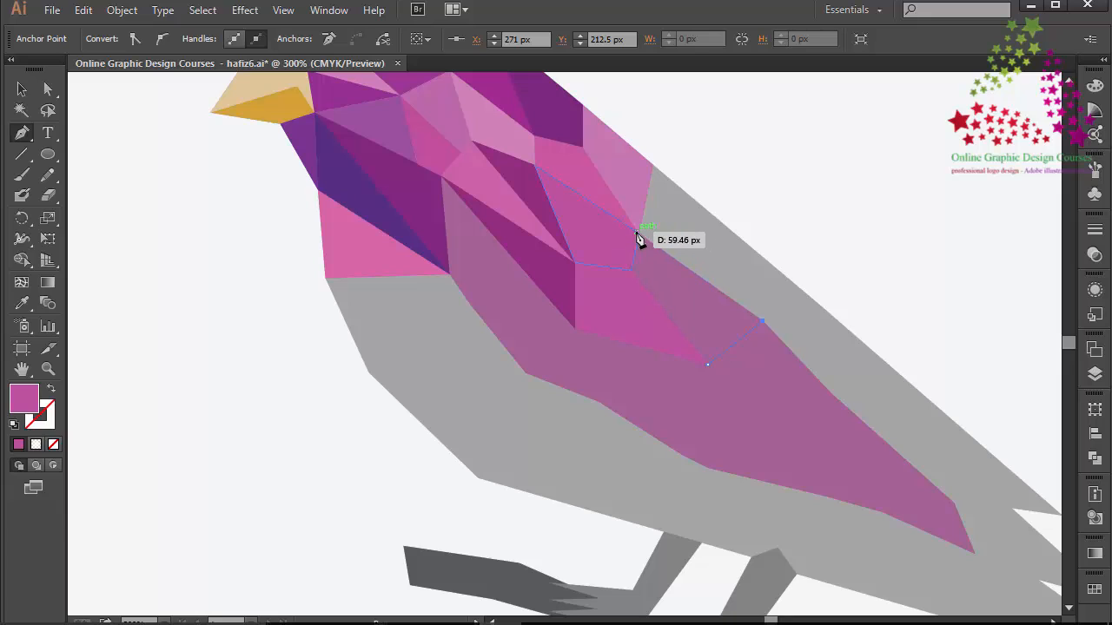
click(639, 236)
drag(635, 291, 635, 274)
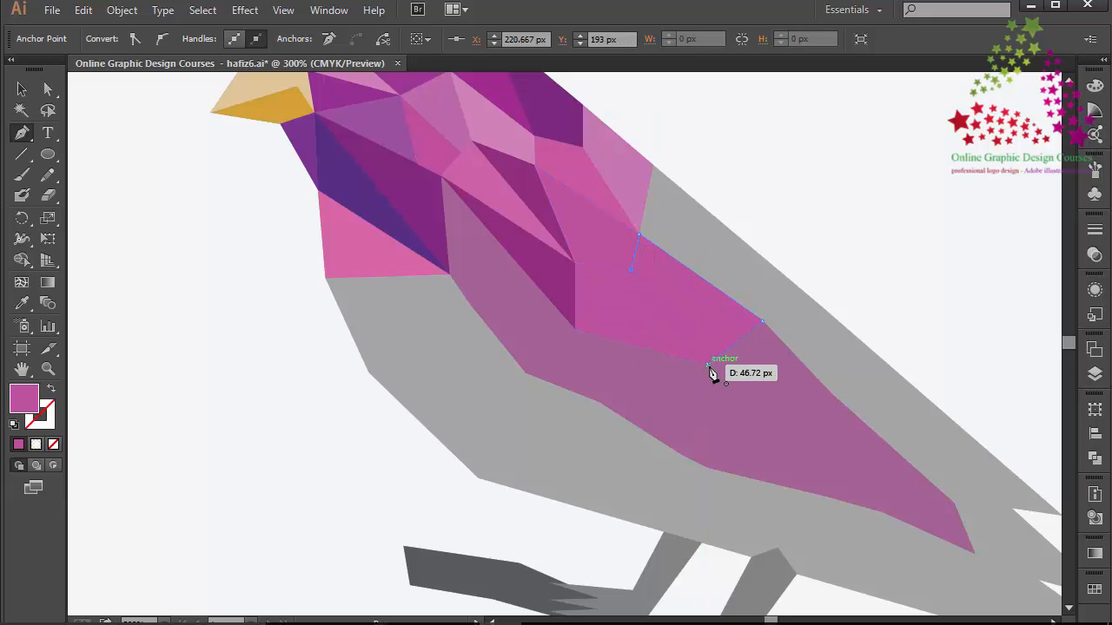
click(707, 364)
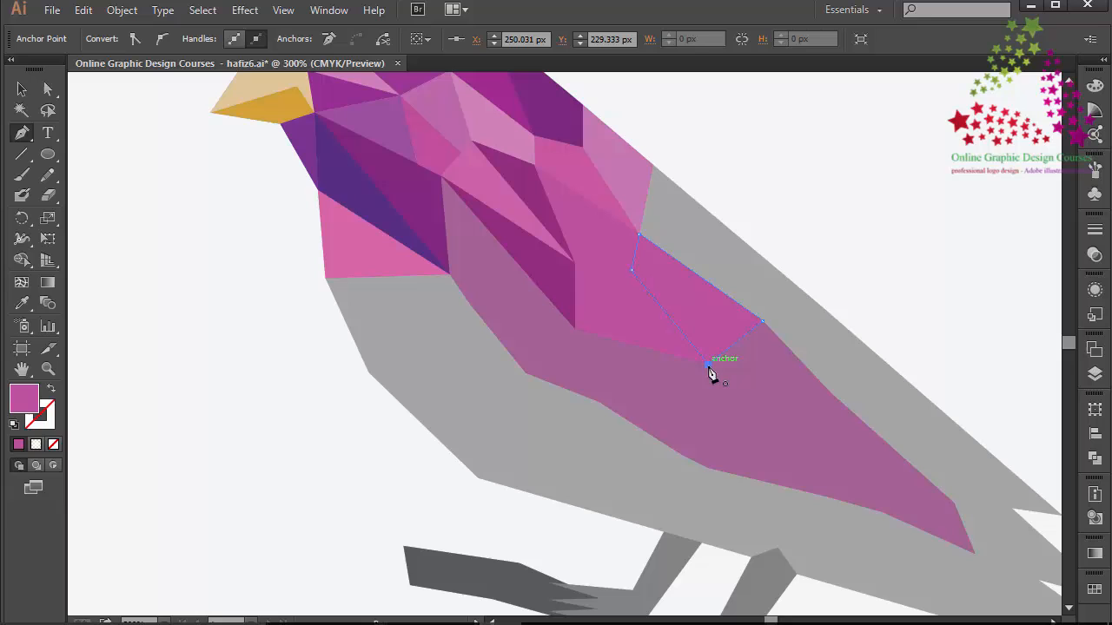
double_click(21, 405)
click(810, 233)
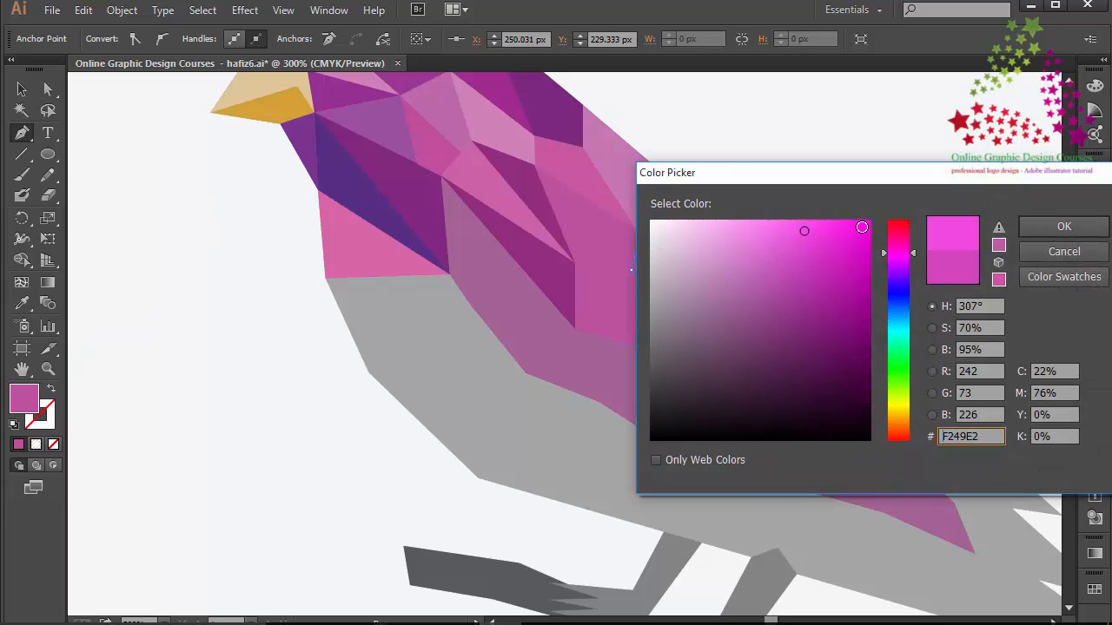
click(1064, 226)
Recolour the four-sided facet behind the upper dark magenta triangle with a vivid, saturated magenta
click(22, 87)
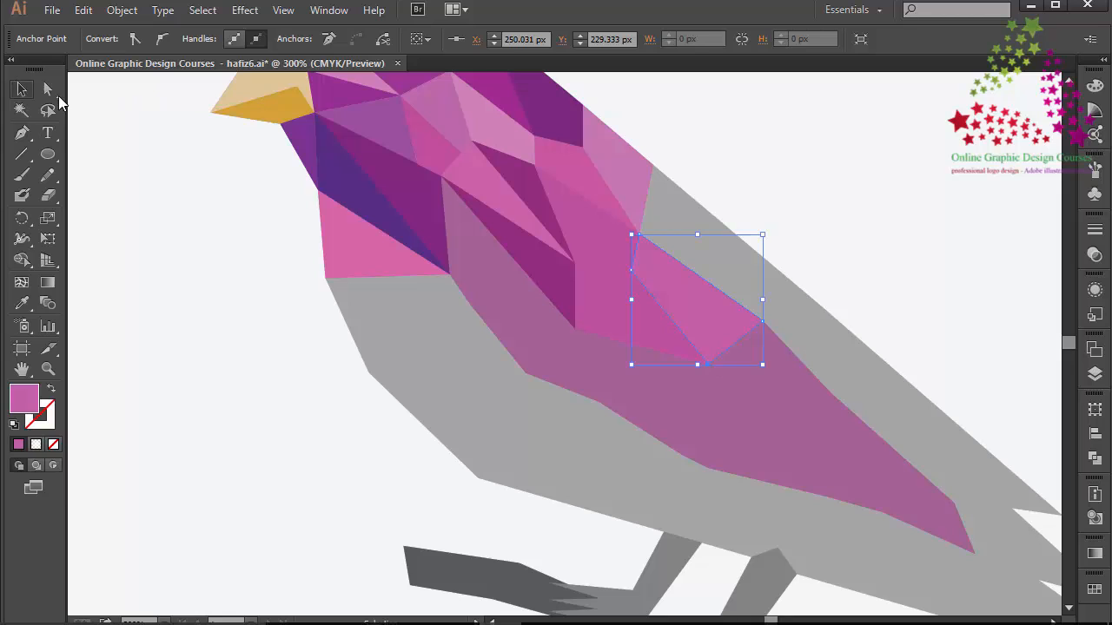
click(586, 256)
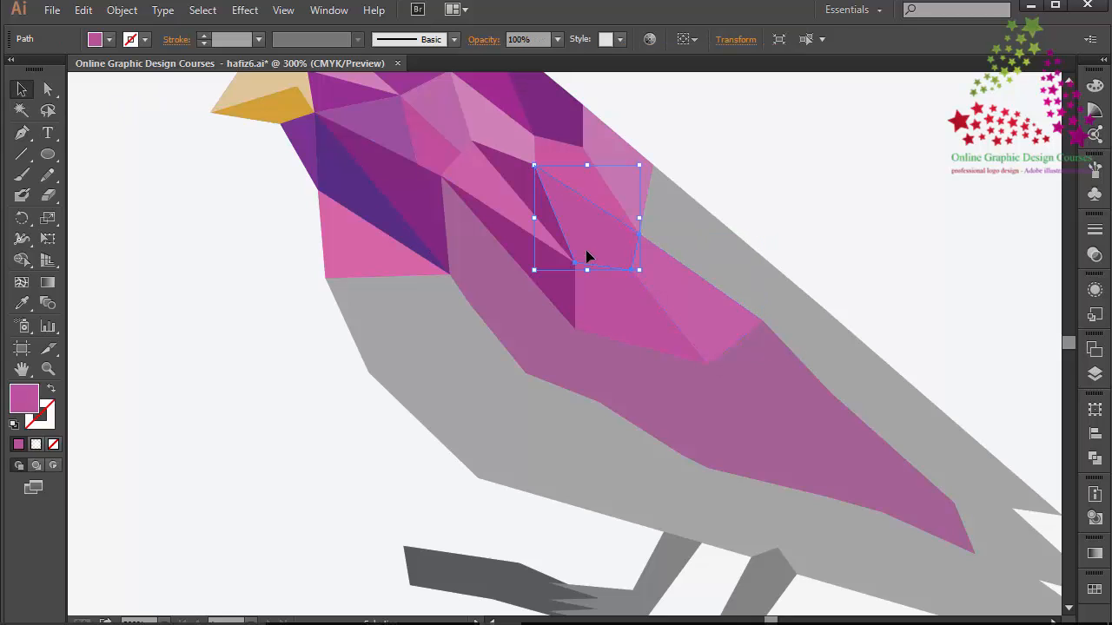
double_click(20, 402)
mouse_move(788, 257)
mouse_down()
mouse_move(854, 231)
mouse_move(877, 269)
mouse_up()
click(1062, 228)
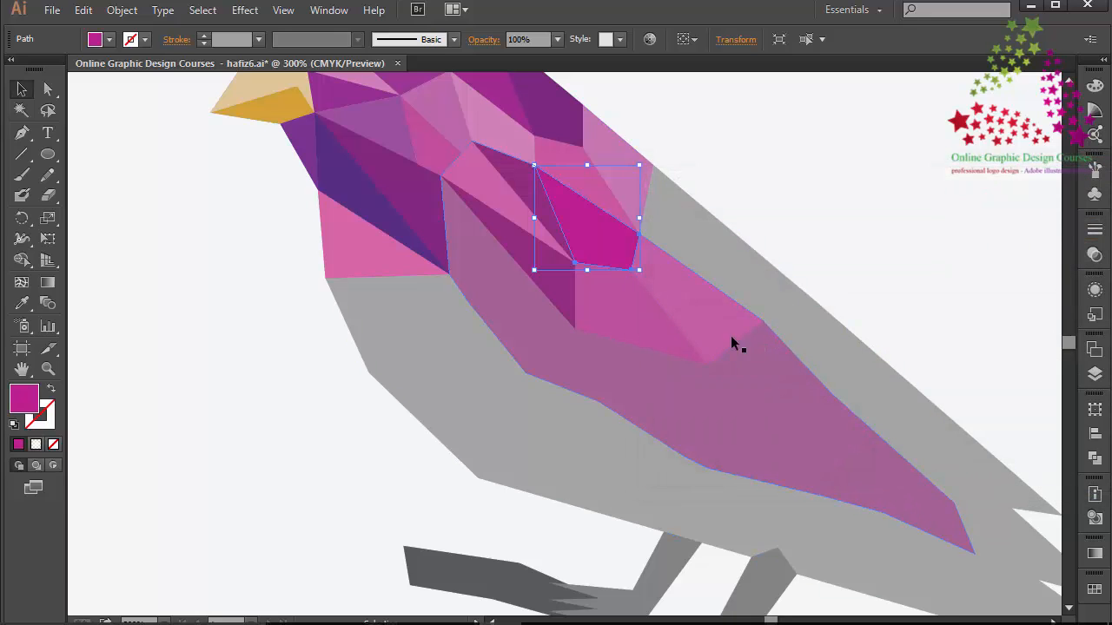
Draw a triangular facet on the wing's upper edge behind the lighter pink one, using the fill of the interior pink facet
click(657, 330)
click(113, 268)
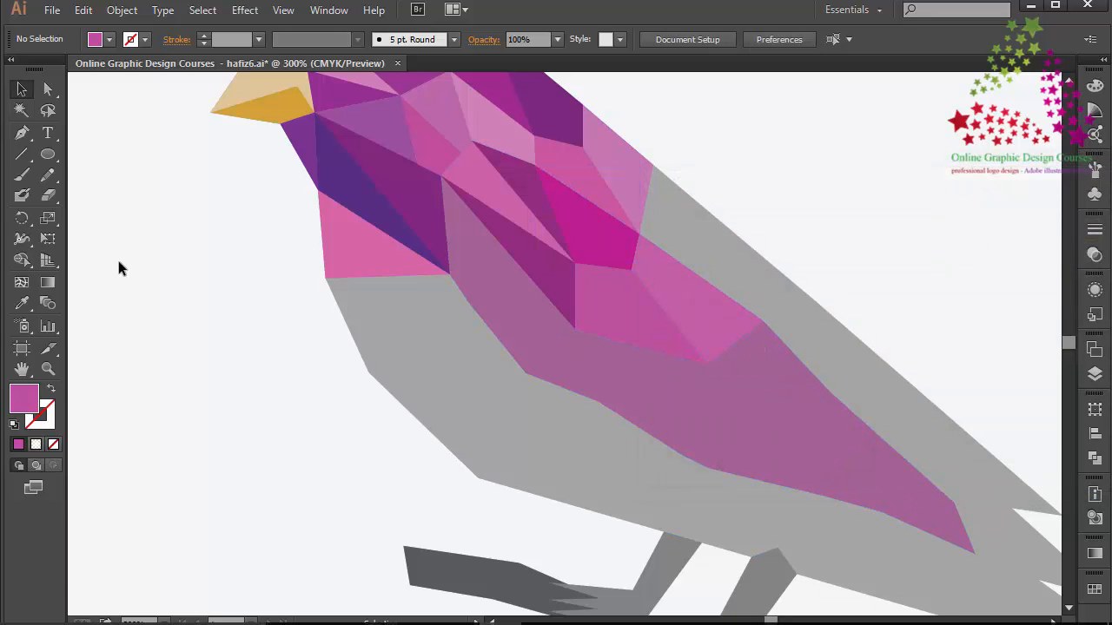
click(21, 133)
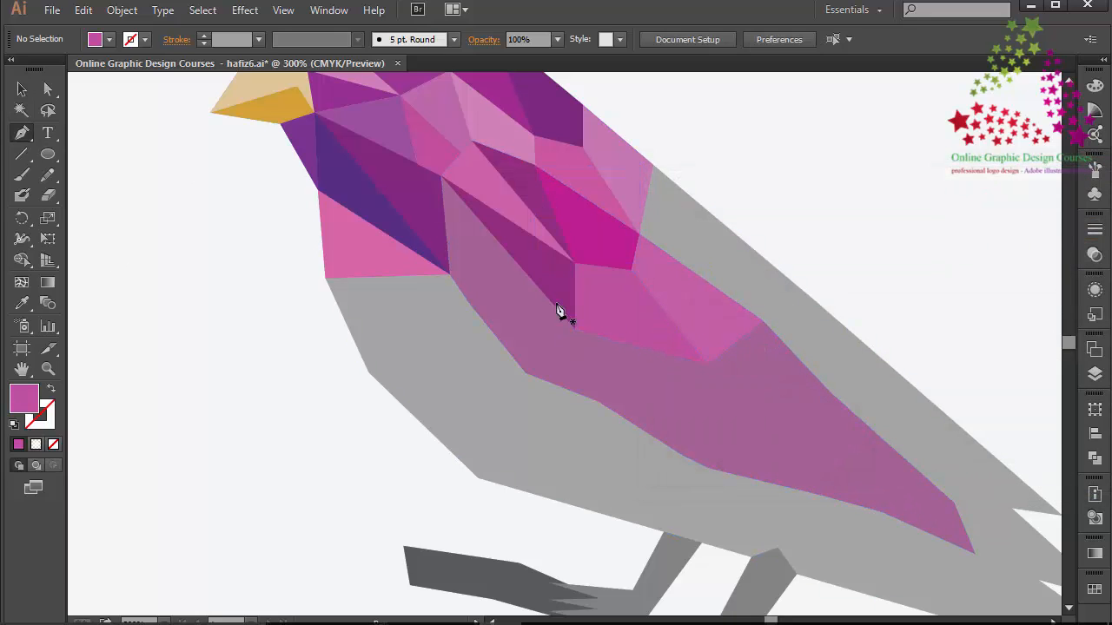
click(706, 363)
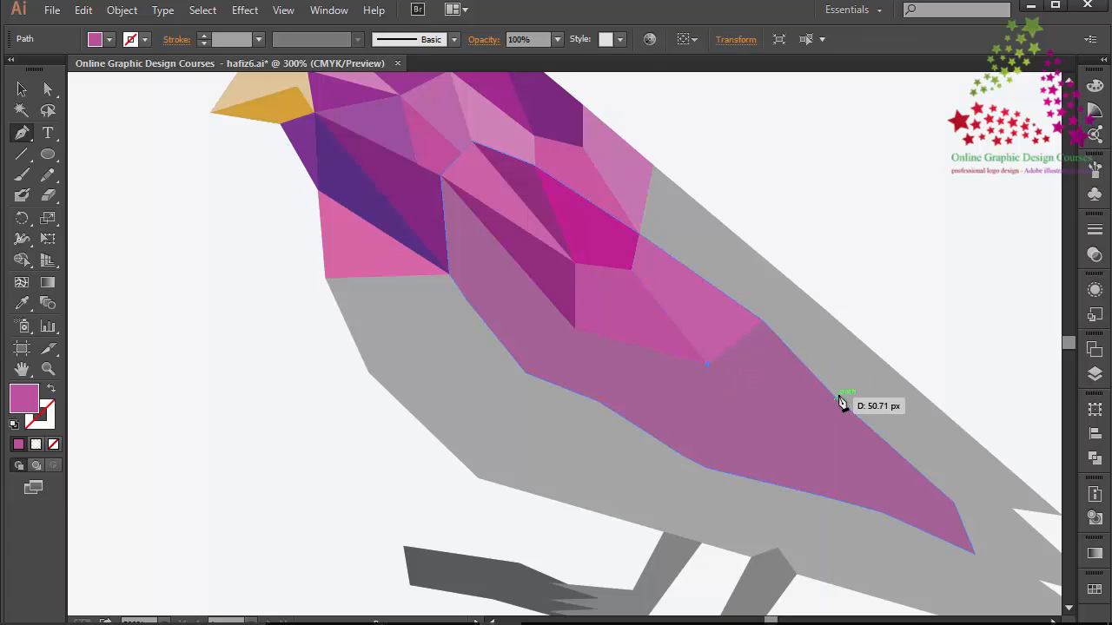
click(837, 399)
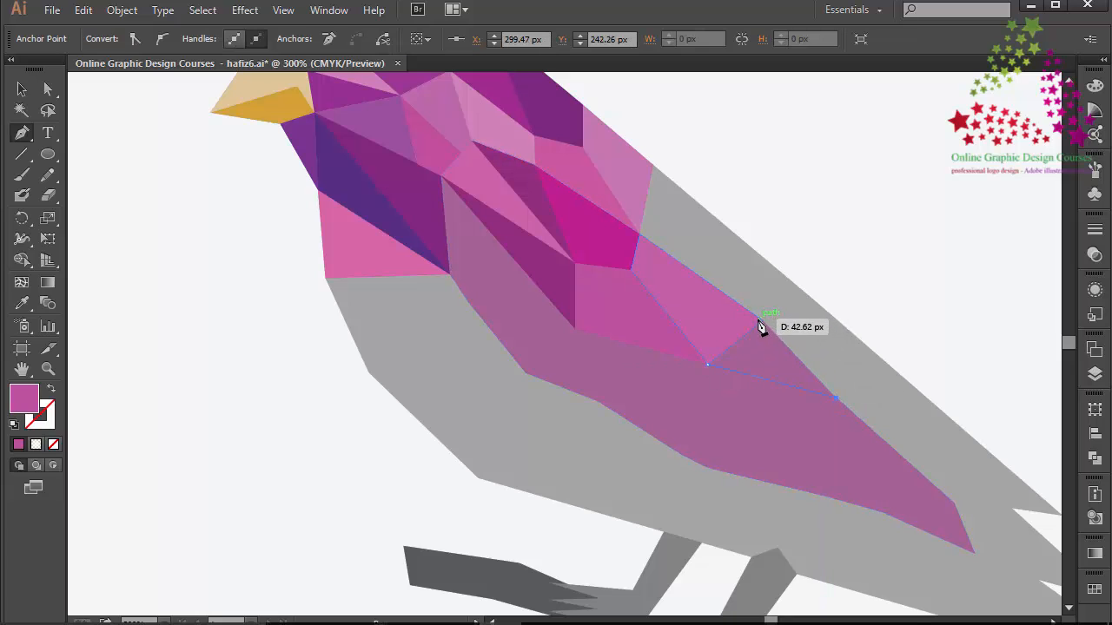
click(761, 322)
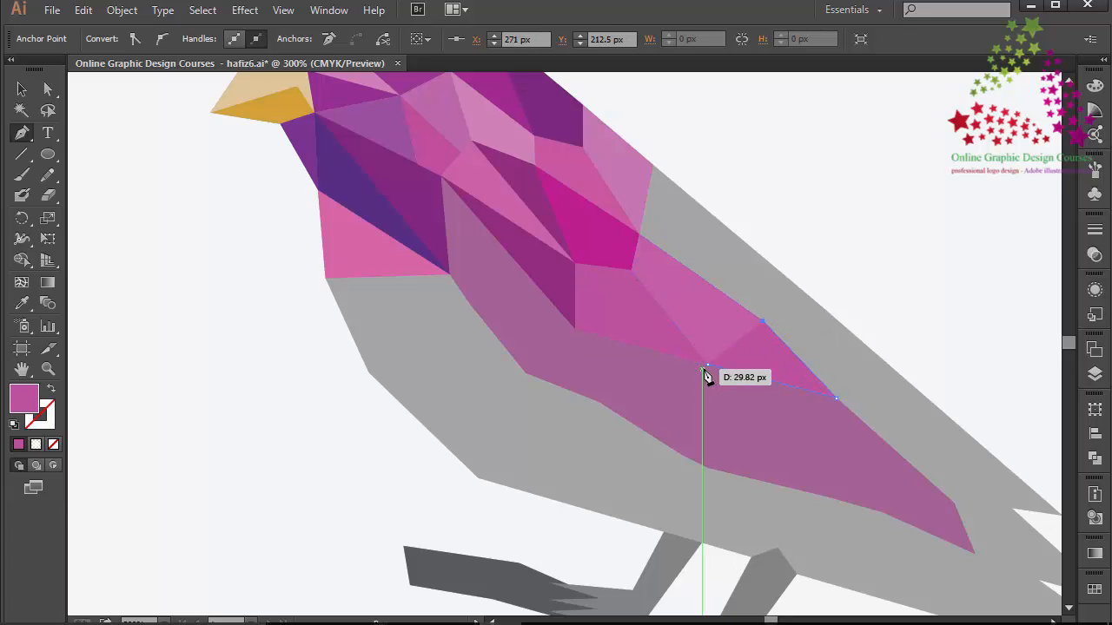
click(707, 365)
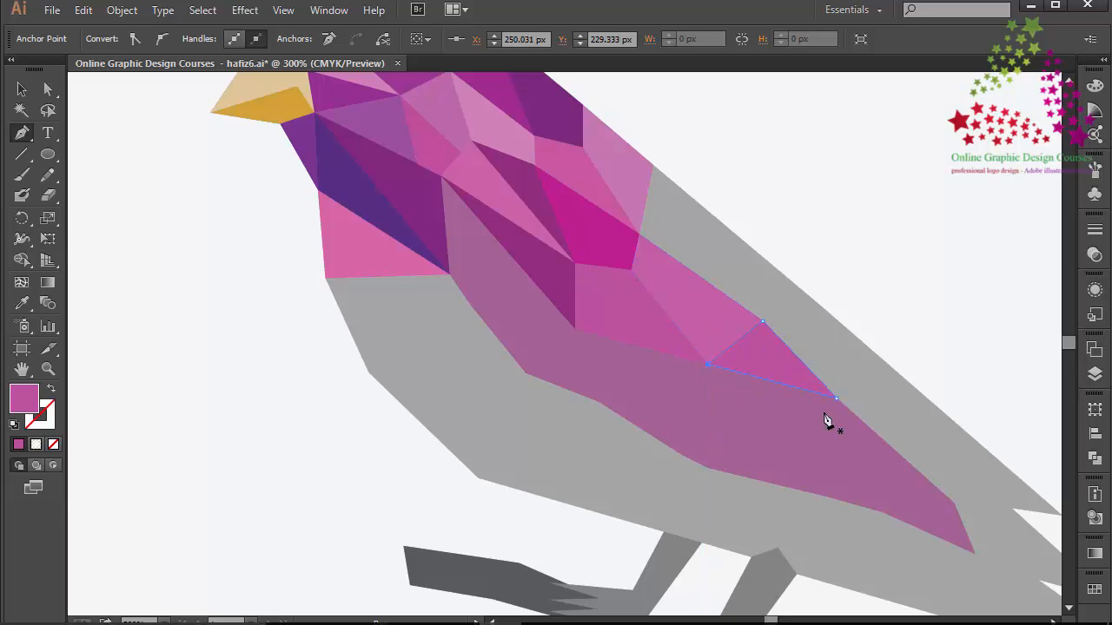
Draw a narrow triangular facet along the wing's upper edge near the tip, using the current pink fill
click(953, 504)
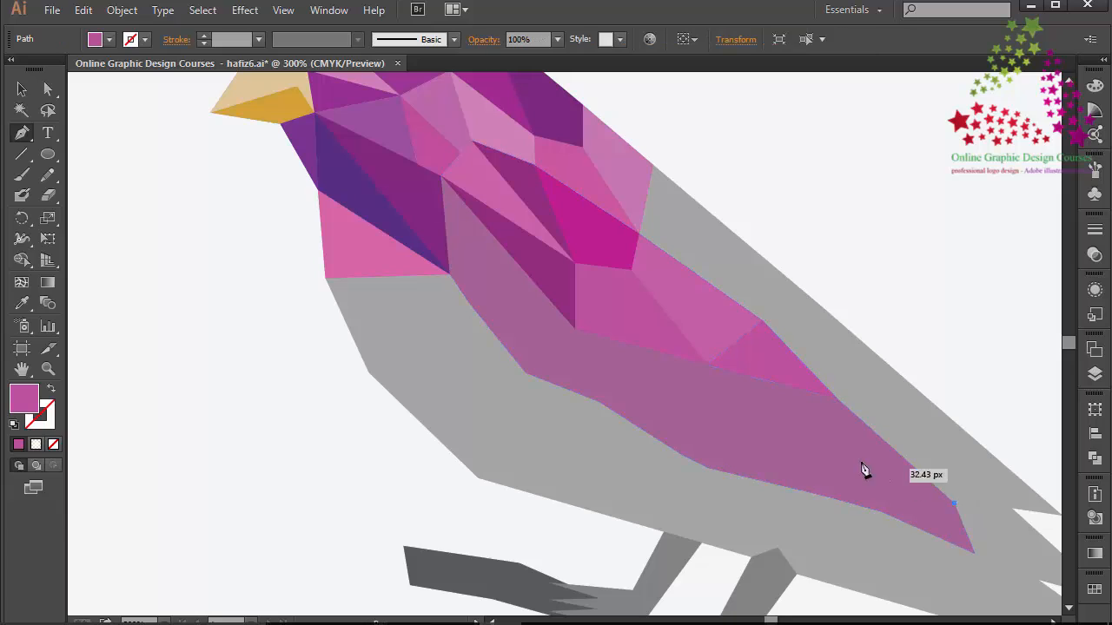
click(839, 401)
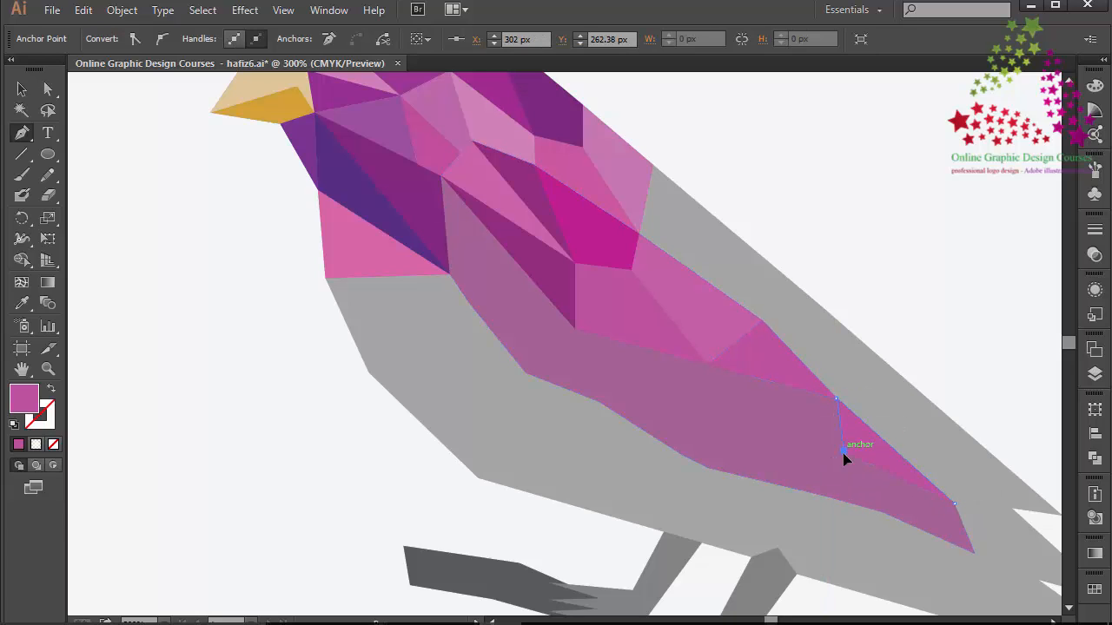
click(953, 505)
Draw a triangular facet running out to the wing's tip, below the narrow upper-edge one, and fill it with dark purple
click(973, 553)
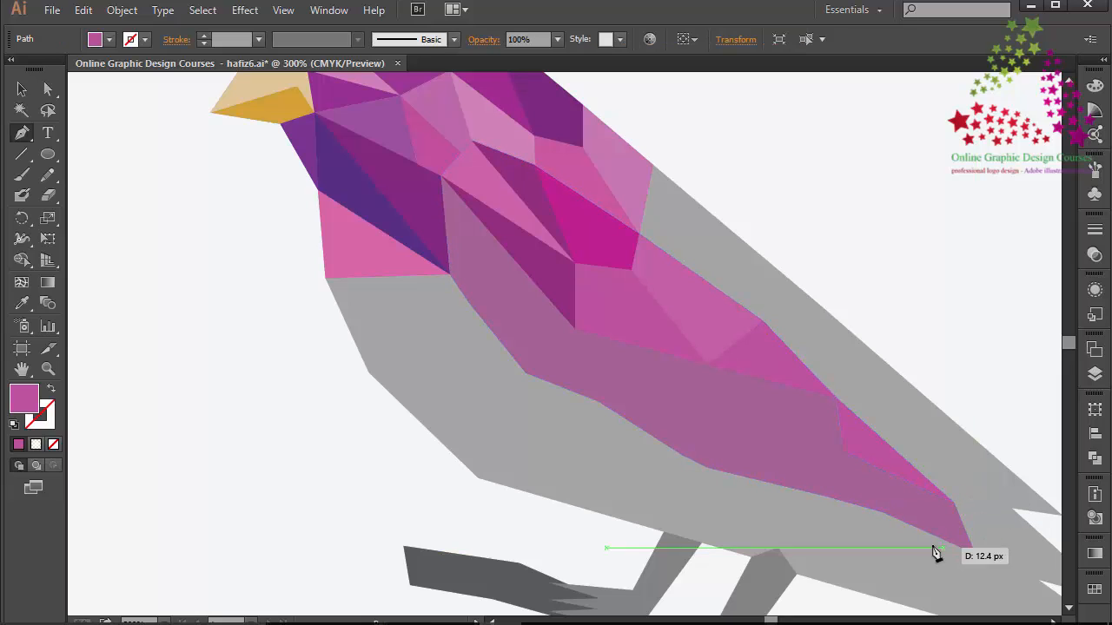
click(844, 457)
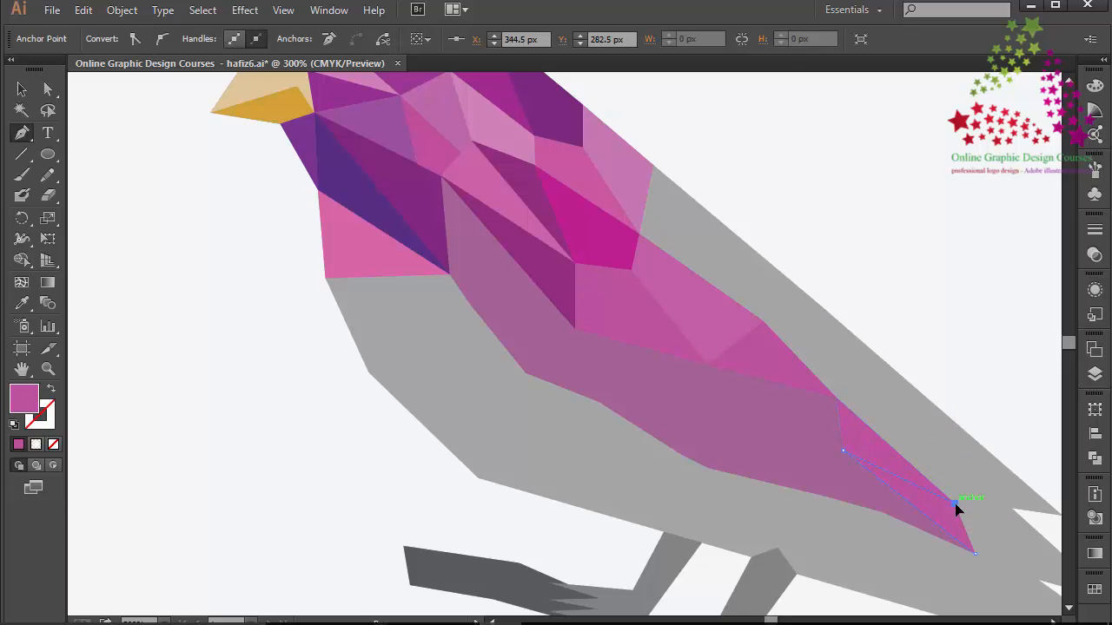
click(955, 504)
double_click(24, 400)
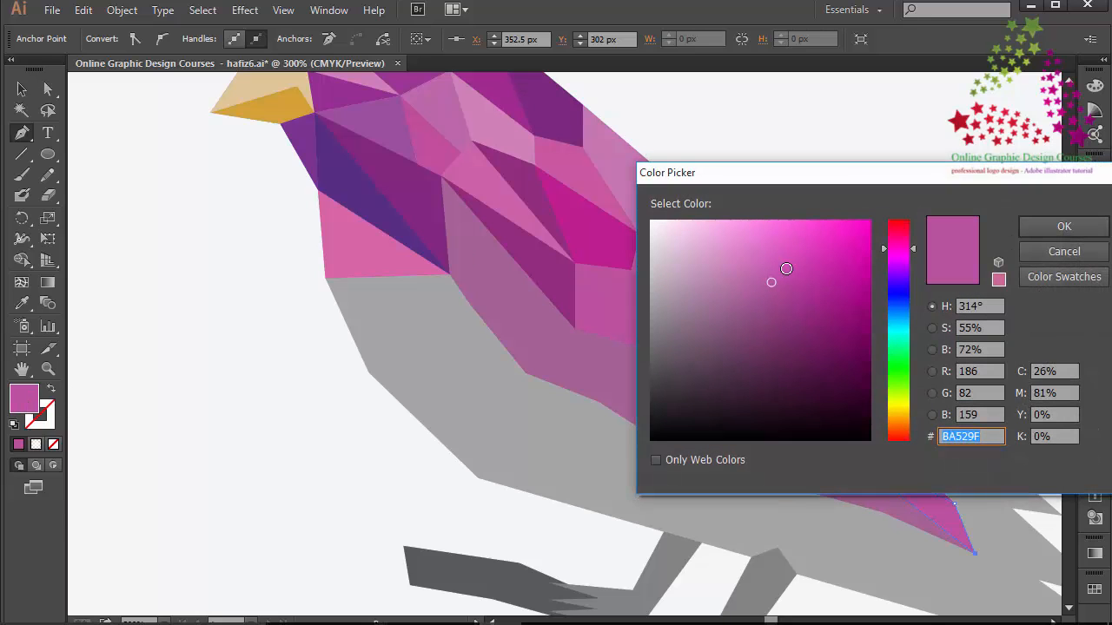
click(792, 334)
click(1064, 226)
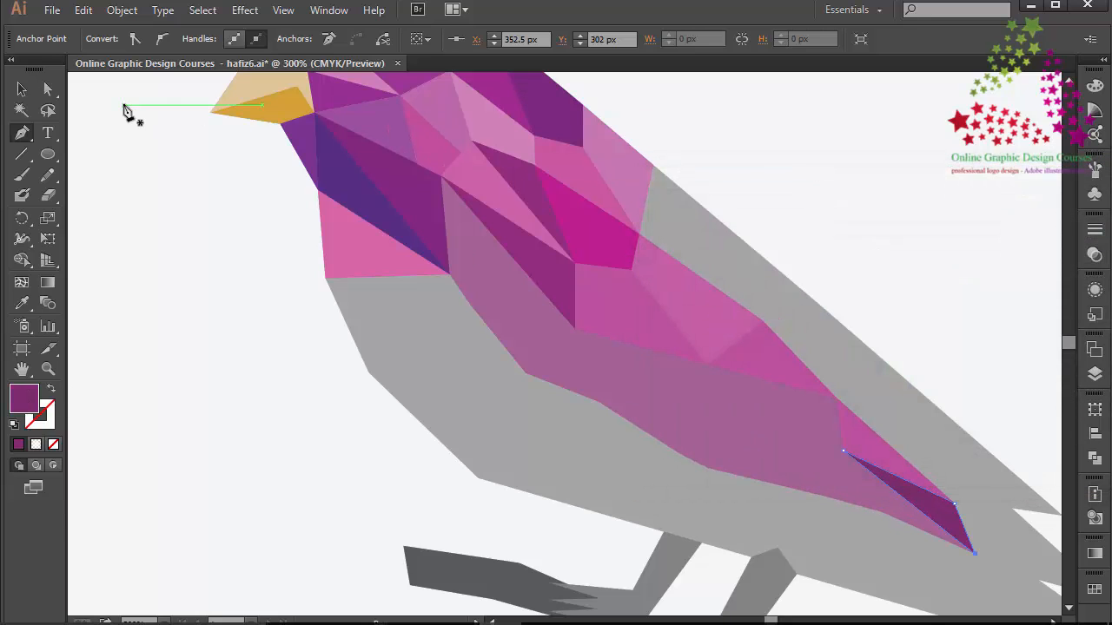
Recolour the narrow triangular facet above the dark purple tip facet with a saturated magenta
click(20, 92)
click(866, 428)
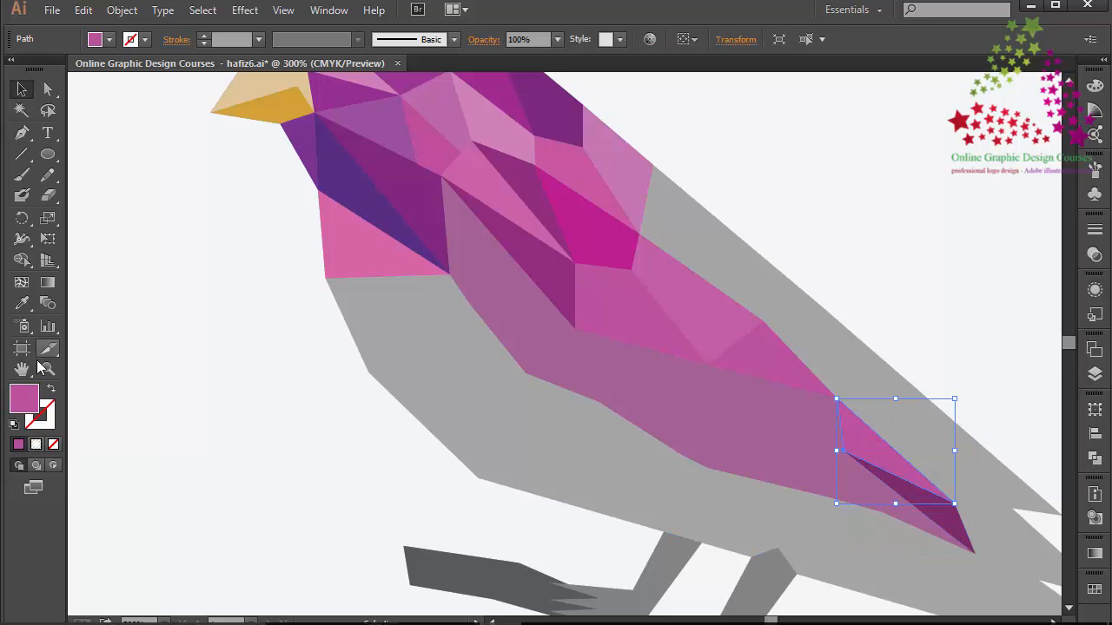
double_click(36, 405)
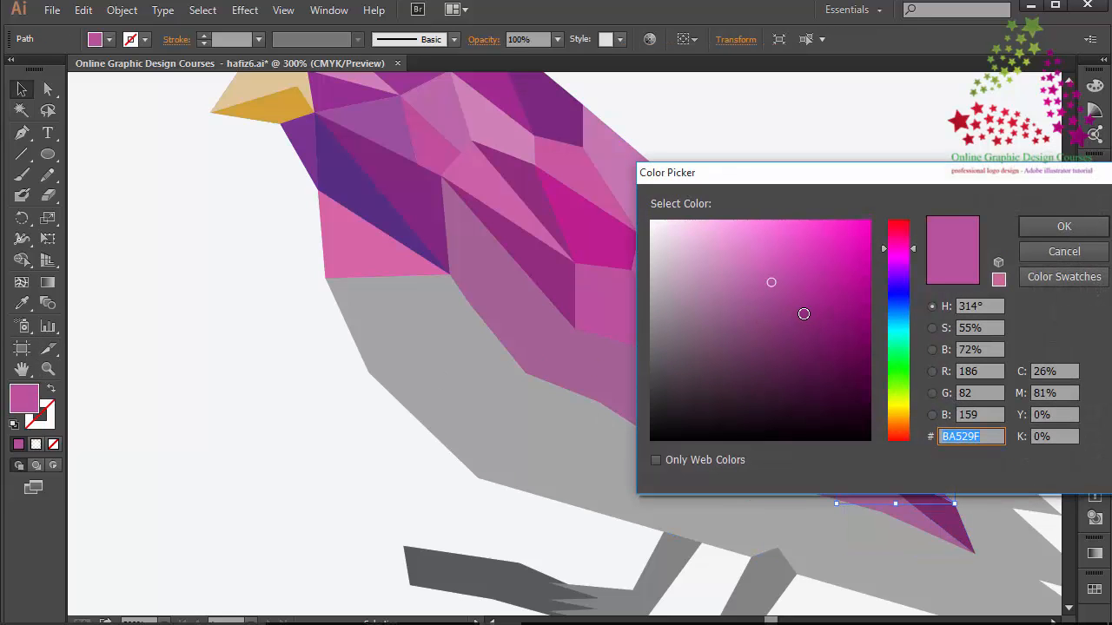
click(813, 310)
drag(827, 276, 866, 280)
click(1061, 229)
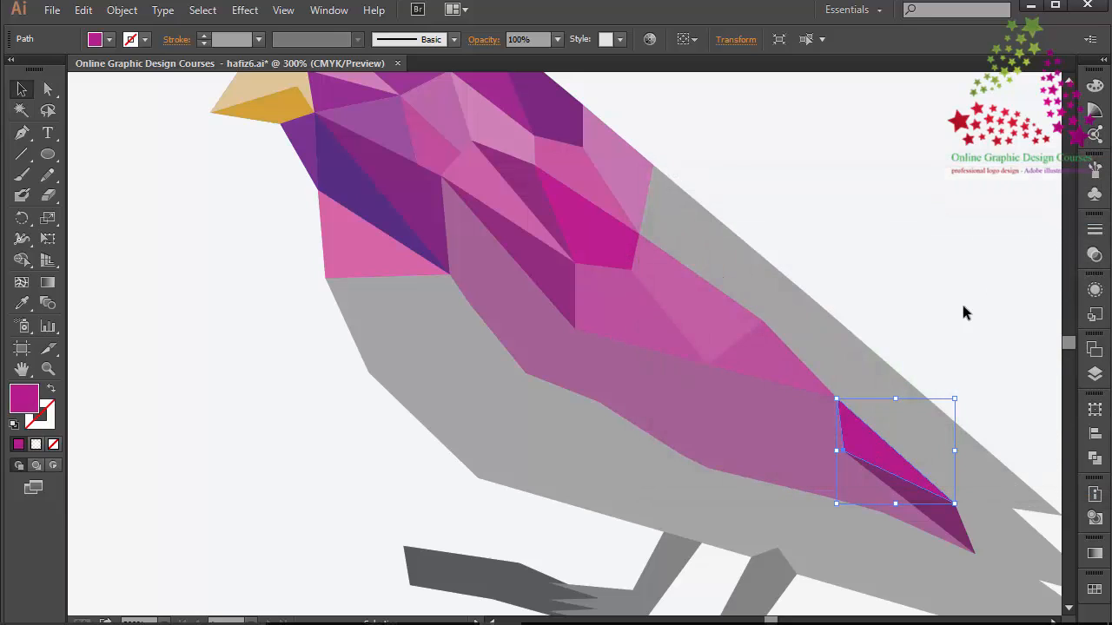
Recolour the larger triangular facet on the wing's upper edge, ahead of the saturated magenta one, with bright pink #E220B9
click(794, 384)
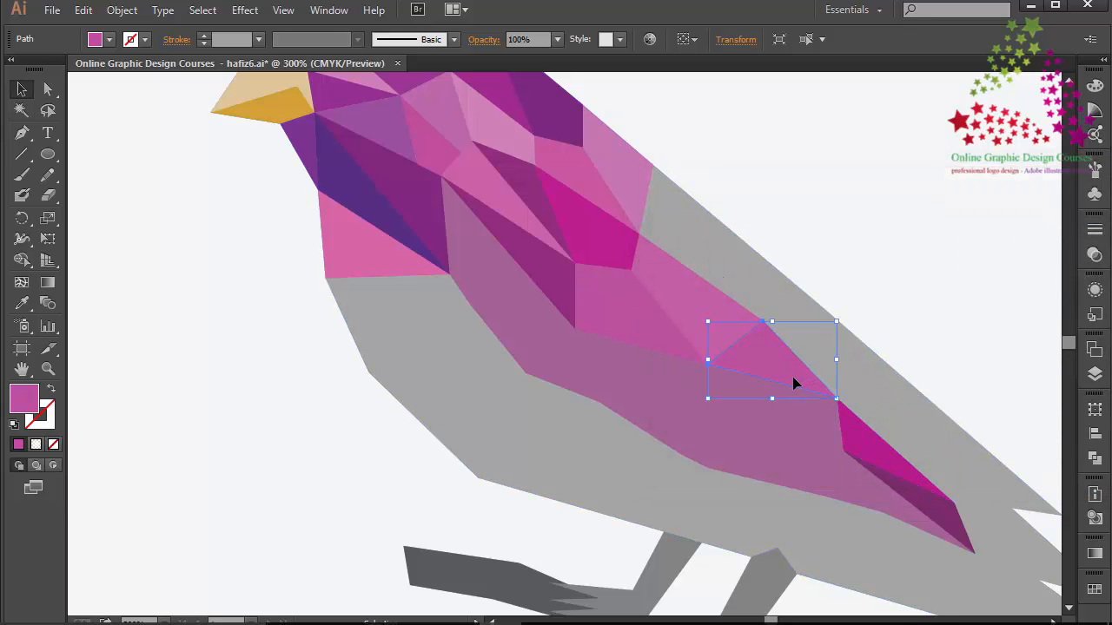
double_click(39, 399)
drag(835, 267, 840, 241)
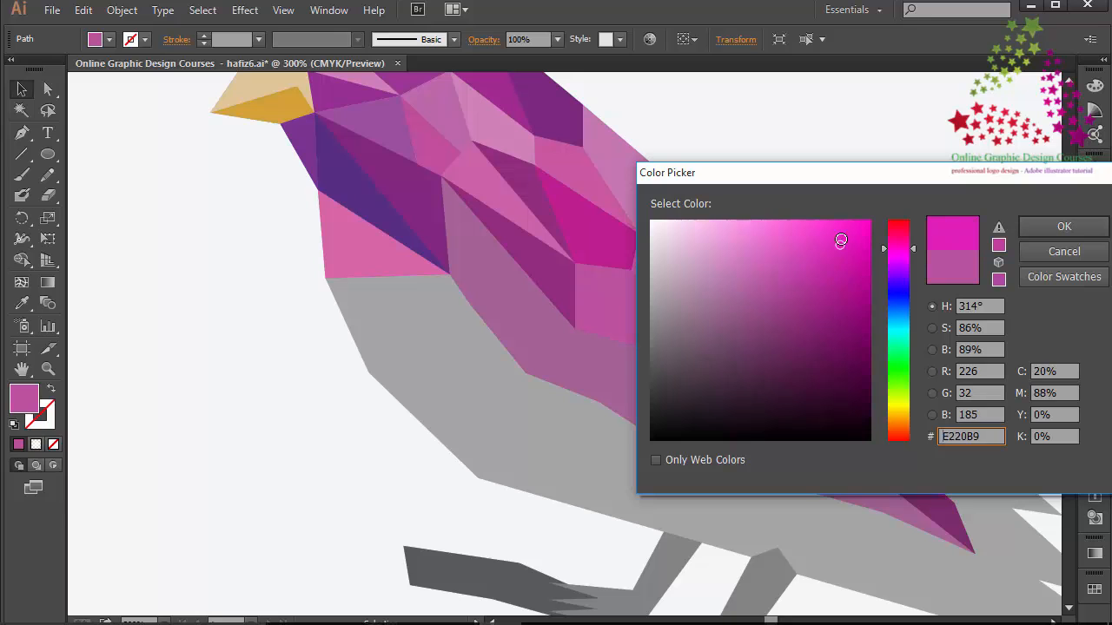
click(1038, 221)
Recolour the four-sided facet ahead of the bright pink triangle on the wing's upper edge with pale pink #F4A2DF
click(686, 298)
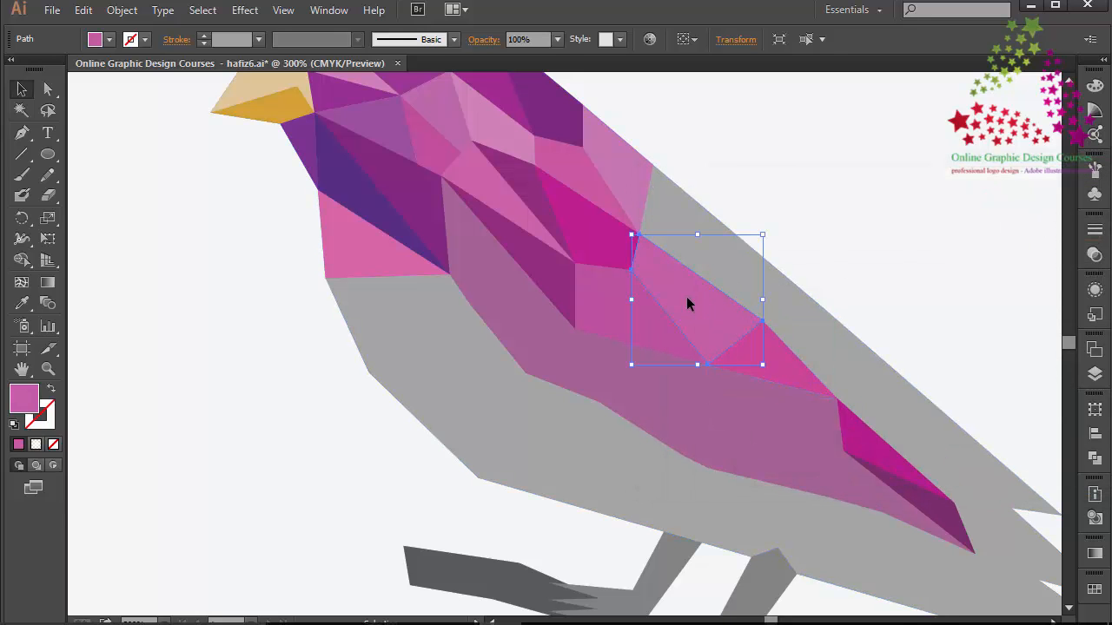
double_click(21, 404)
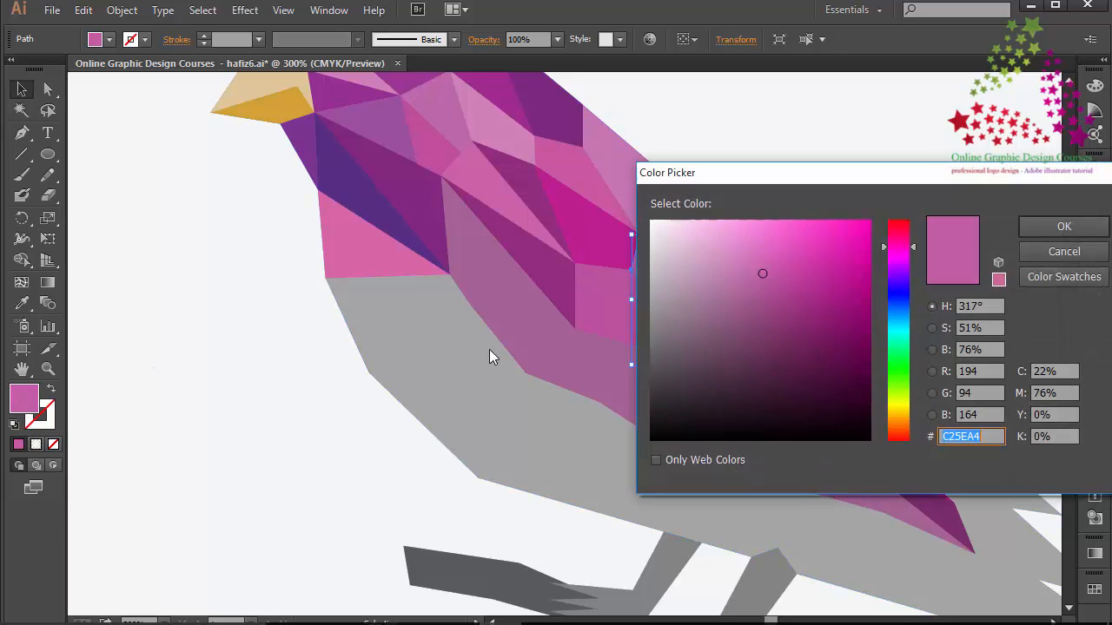
drag(731, 255, 724, 225)
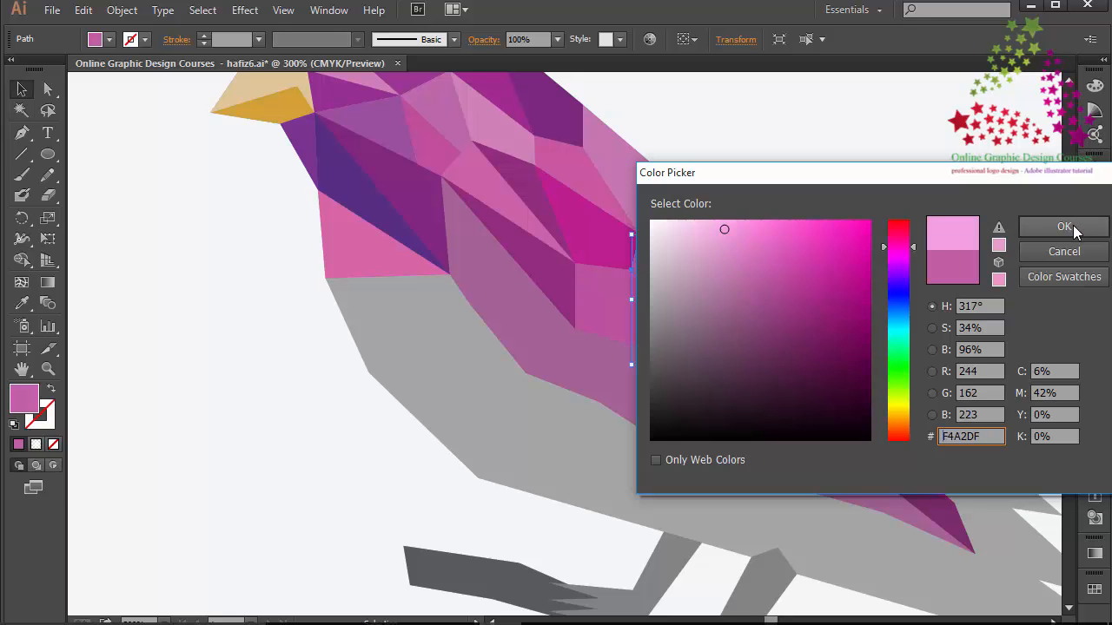
click(1063, 226)
click(896, 239)
Recolour the interior four-sided facet bordering the pale pink one with medium pink #FF6EE4
click(631, 323)
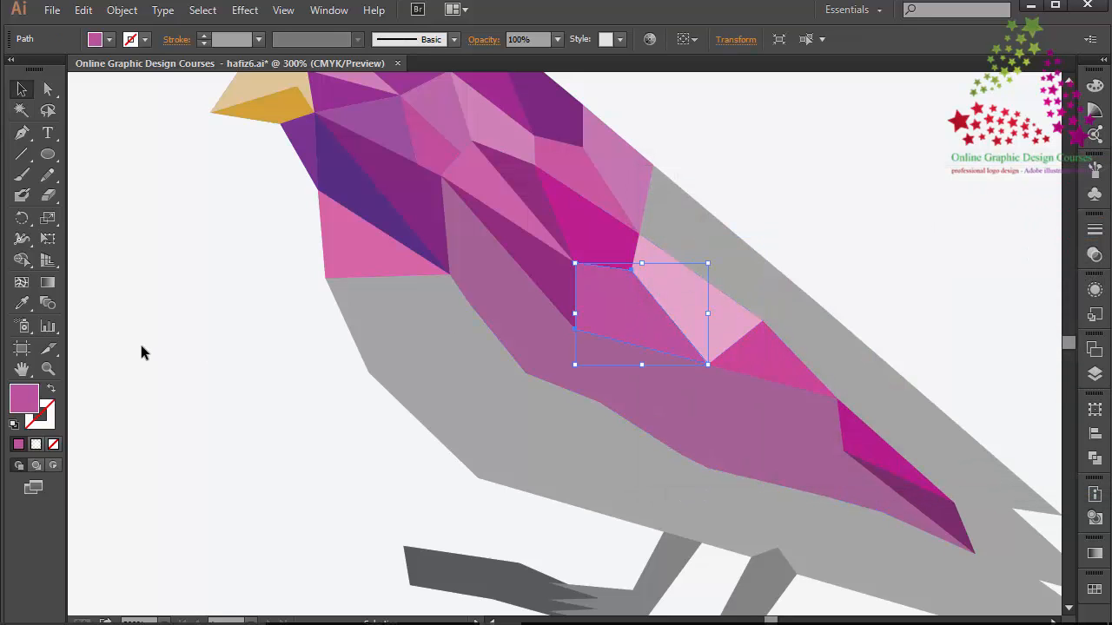
double_click(23, 397)
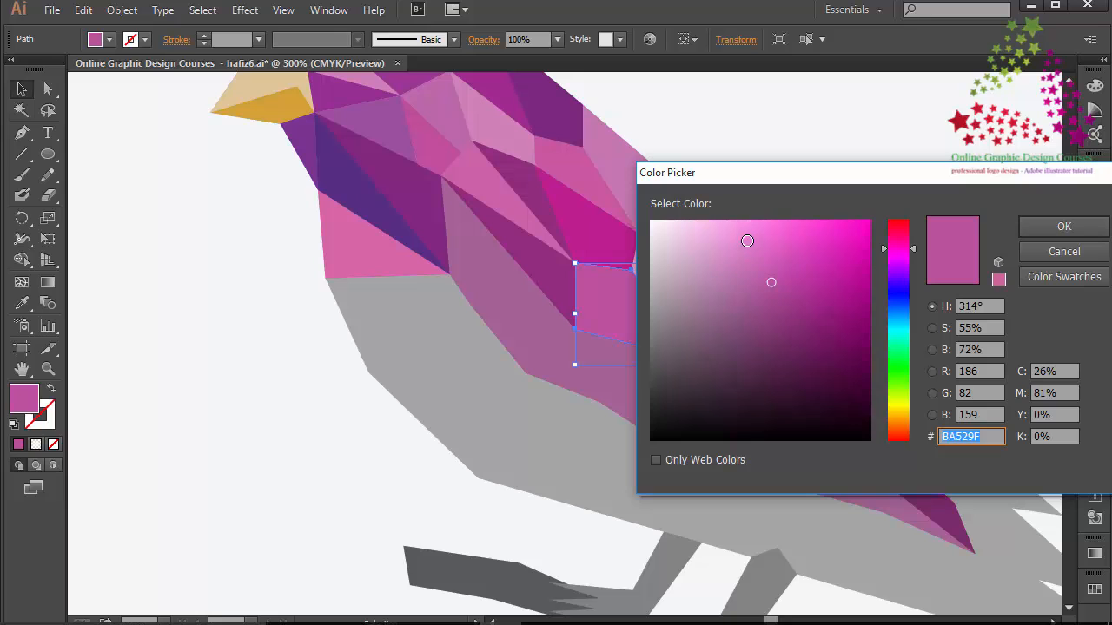
drag(747, 240, 738, 216)
click(1064, 226)
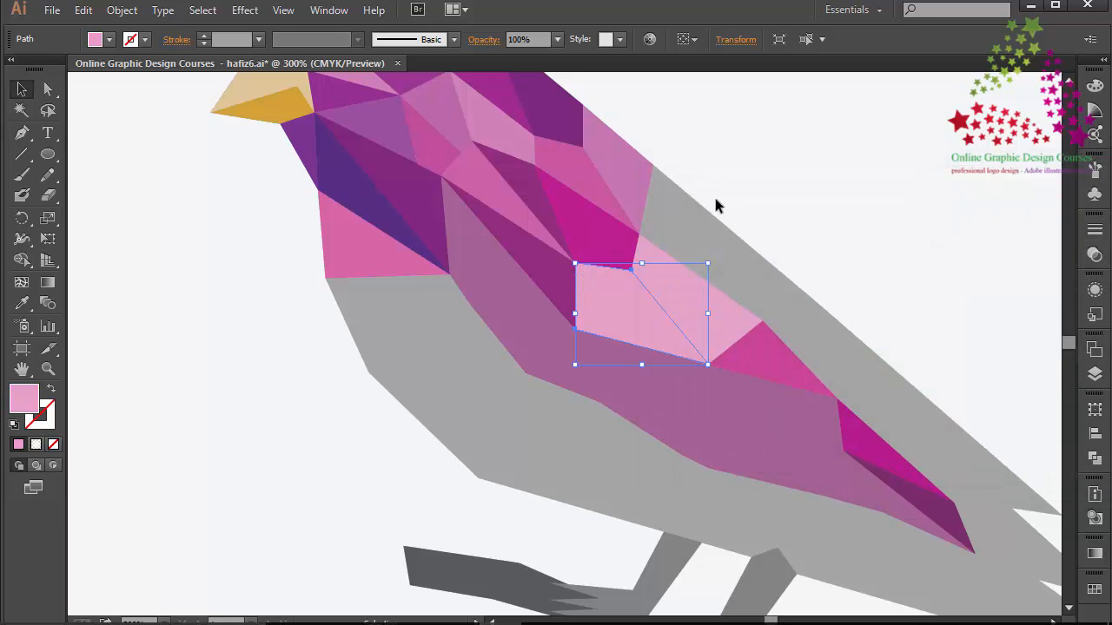
double_click(24, 398)
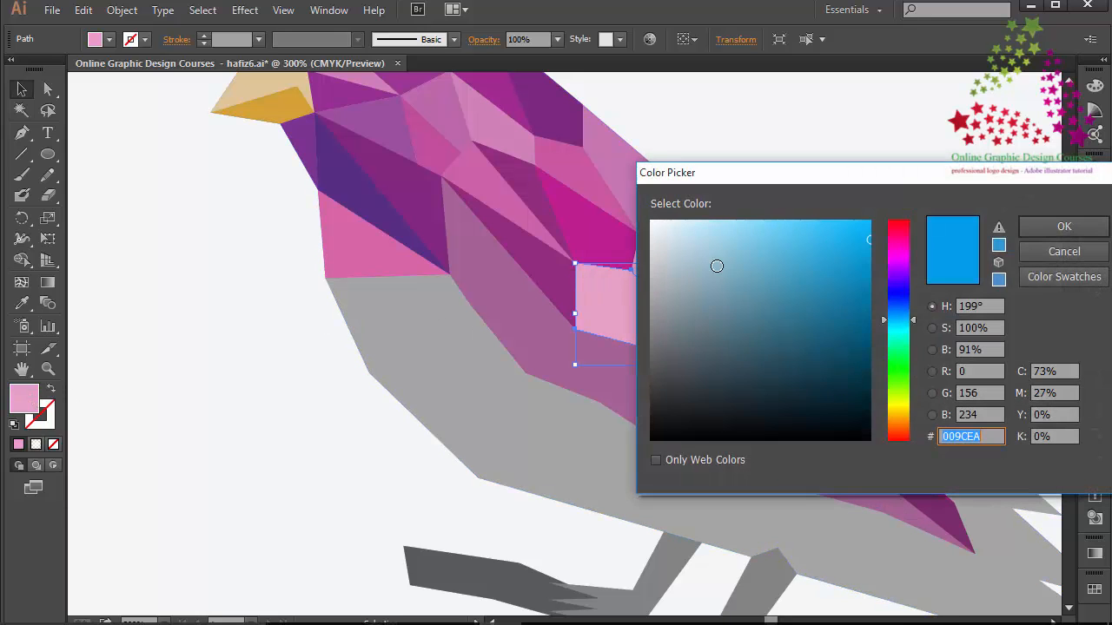
click(908, 247)
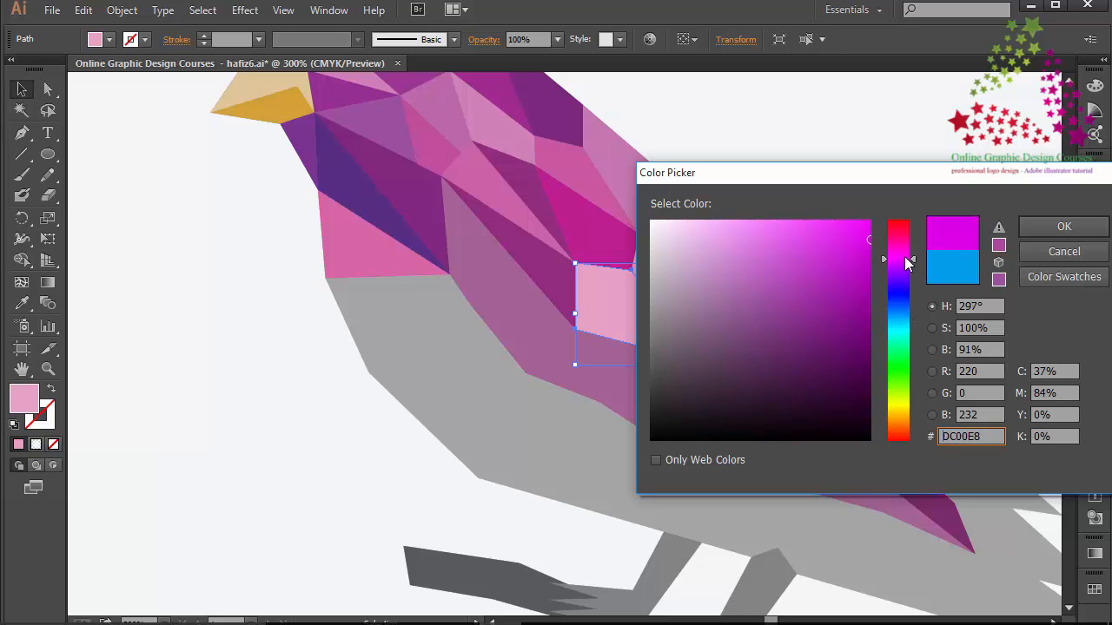
drag(905, 261, 904, 262)
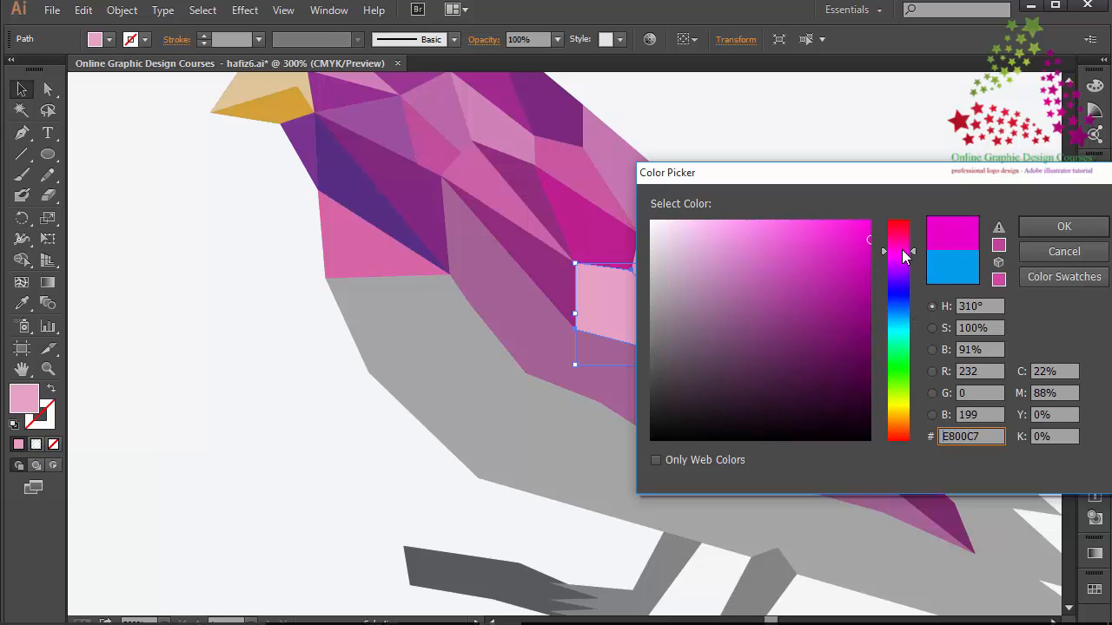
drag(793, 244, 774, 219)
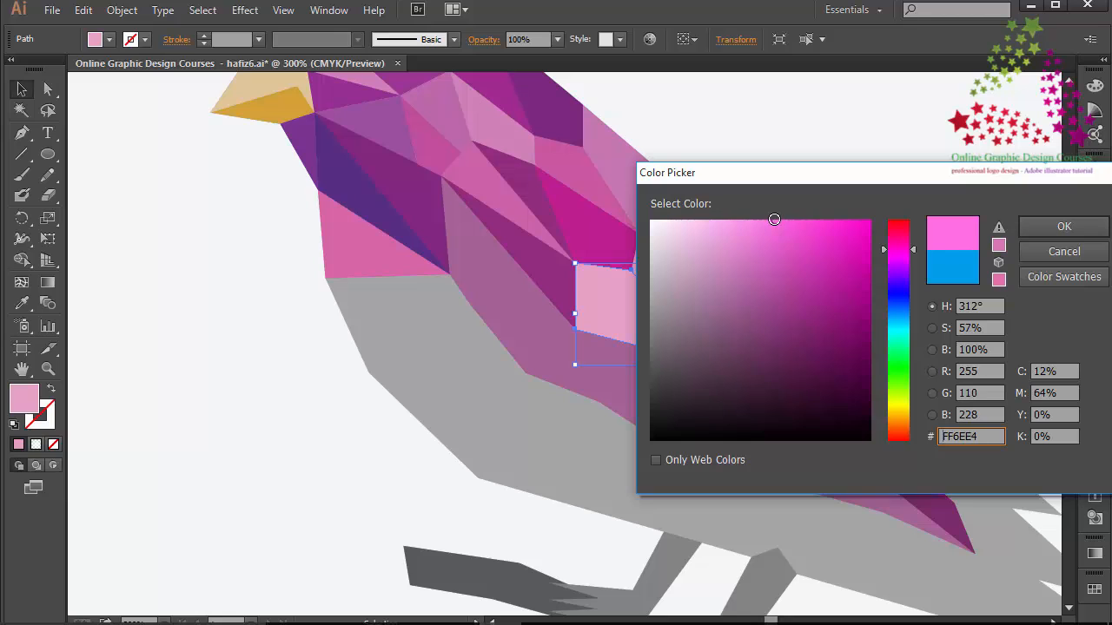
click(1064, 226)
click(929, 219)
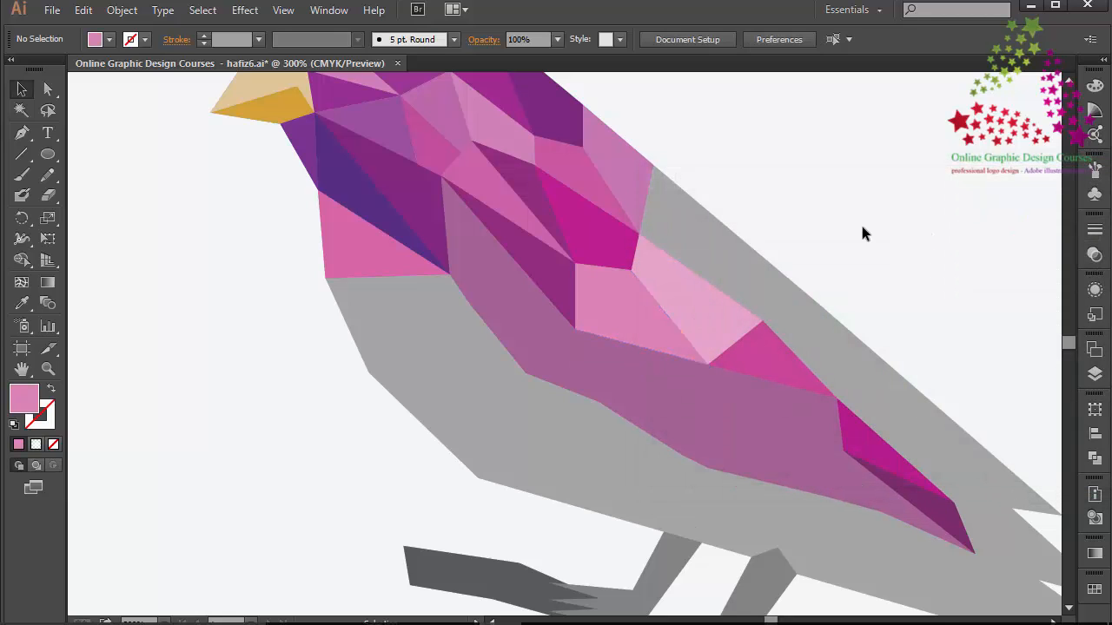
Recolour the lower dark magenta triangle in front of the medium pink facet with #CE36BF
click(562, 277)
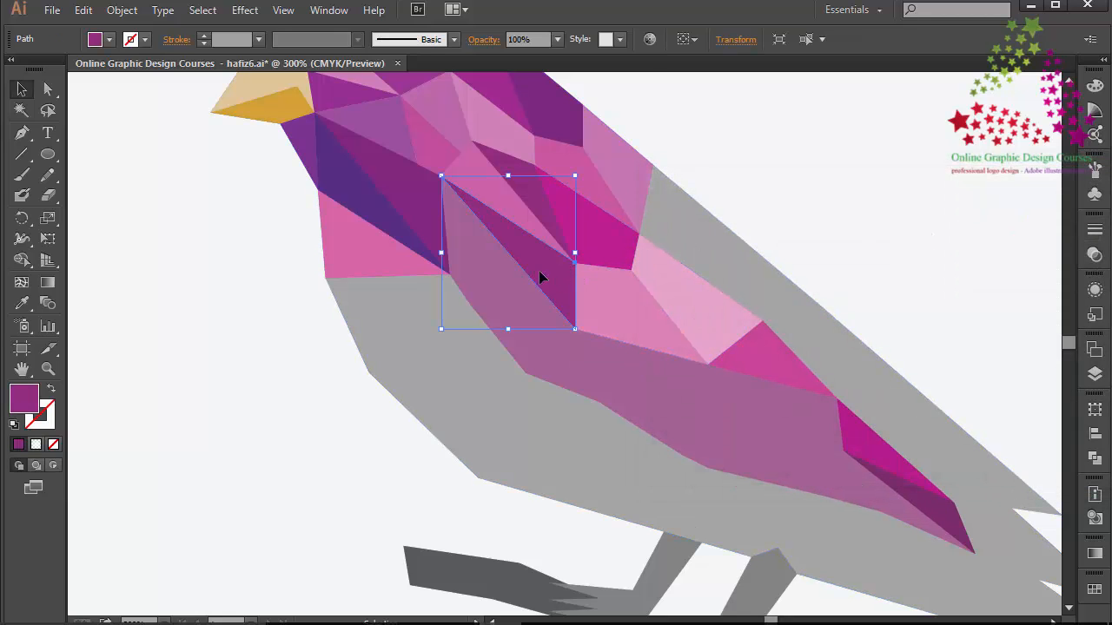
double_click(26, 410)
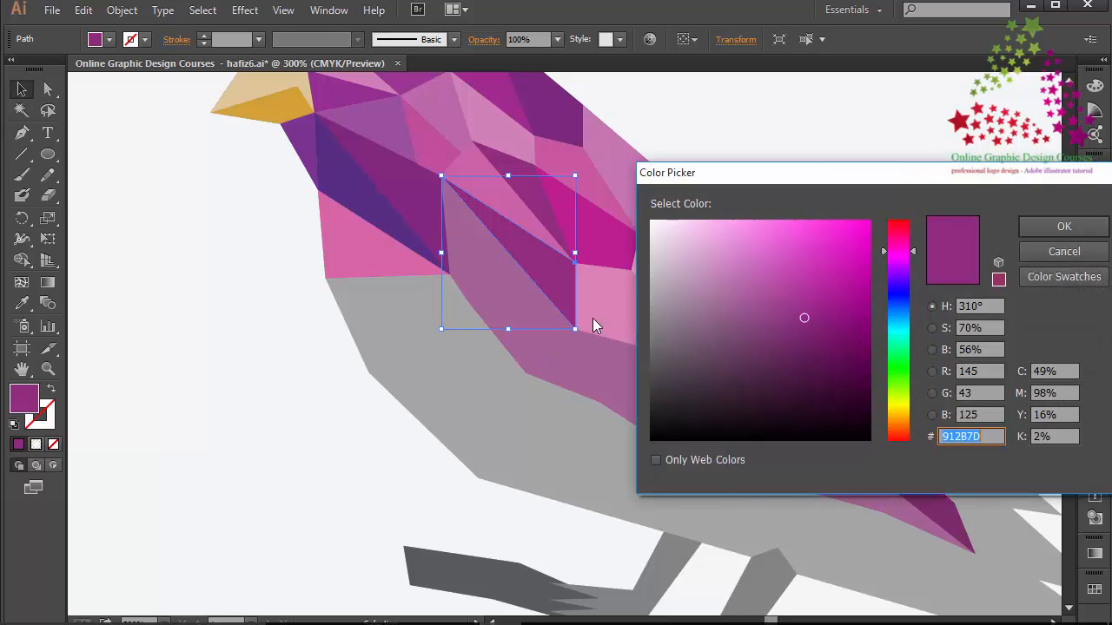
mouse_move(770, 228)
mouse_down()
mouse_move(732, 268)
mouse_move(786, 251)
mouse_up()
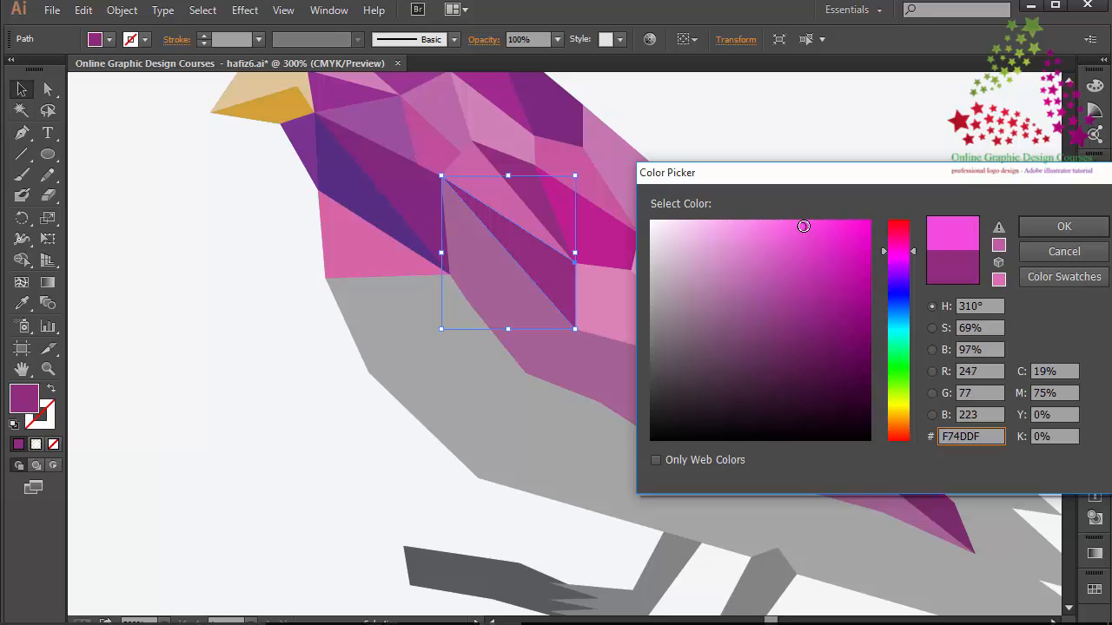
click(1065, 227)
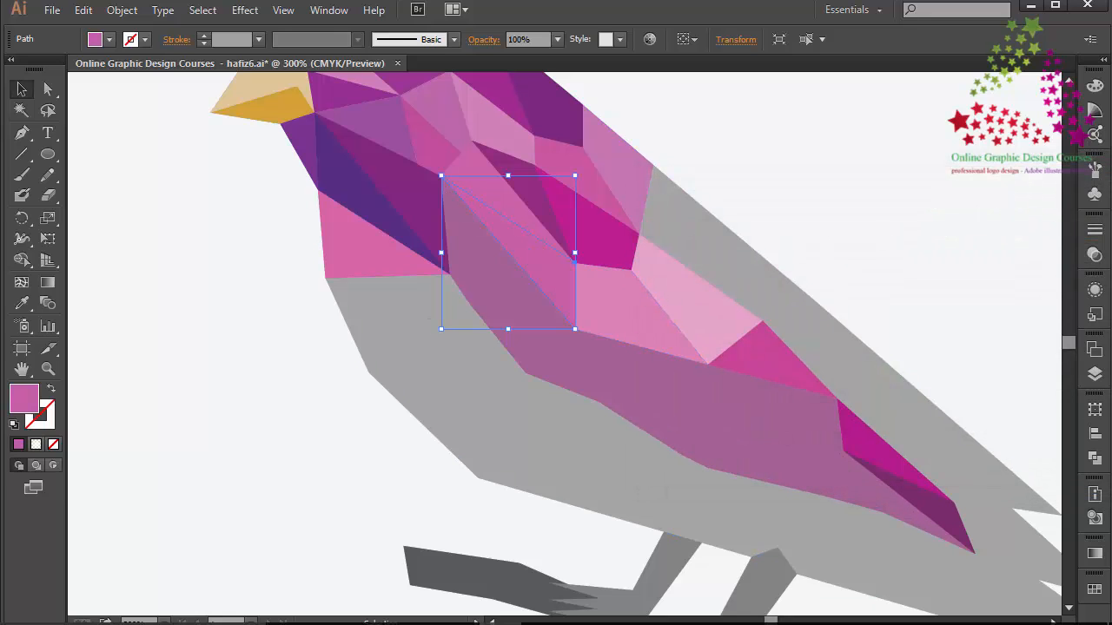
double_click(26, 408)
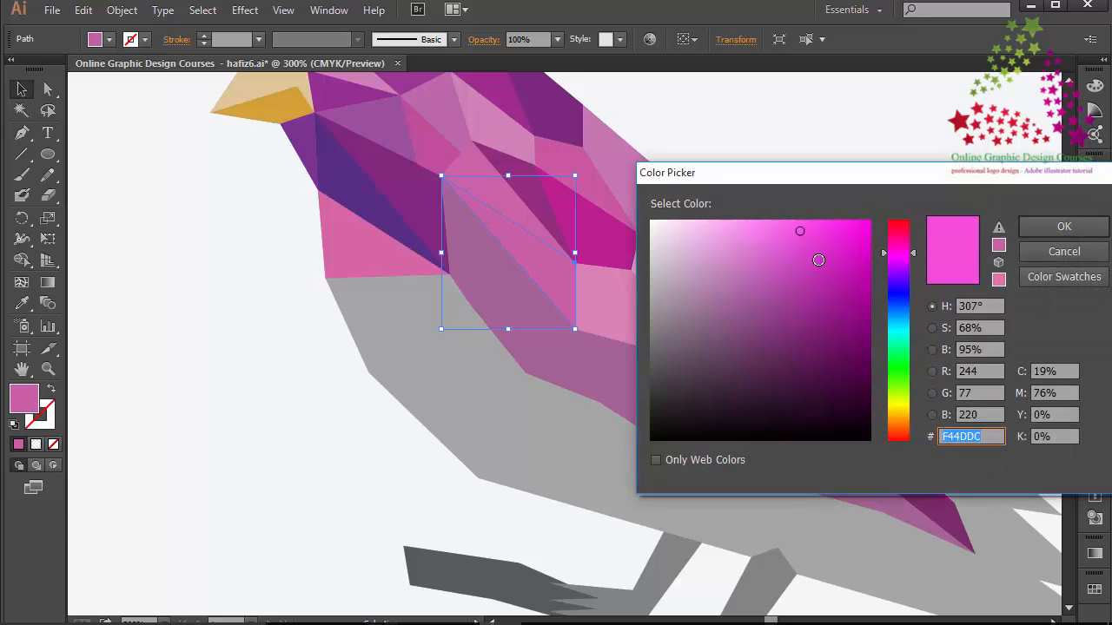
click(814, 261)
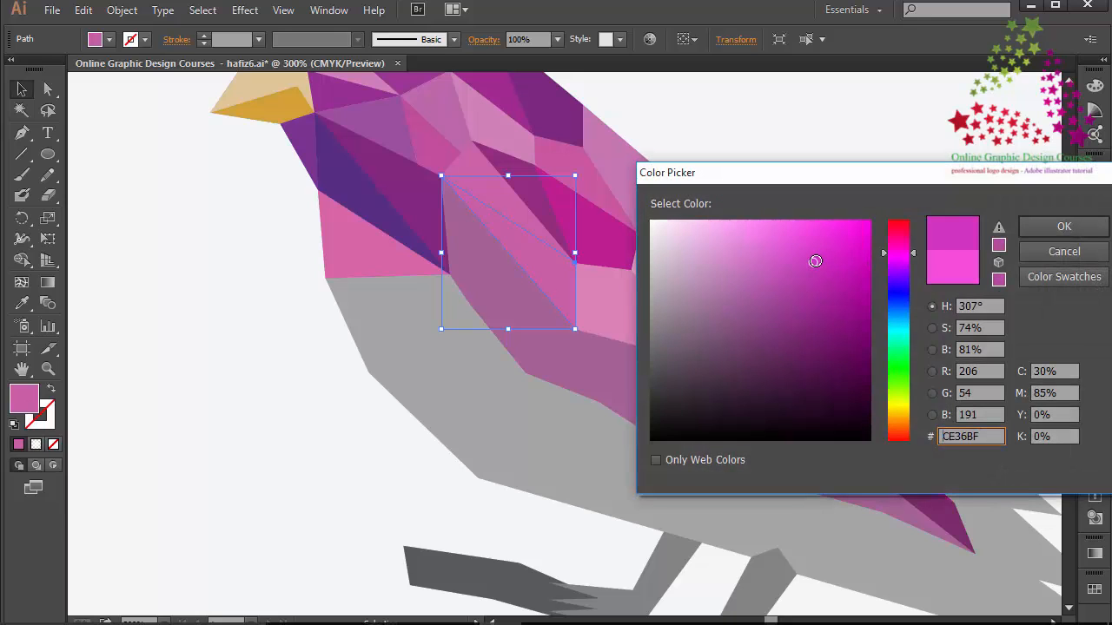
click(1035, 229)
click(946, 224)
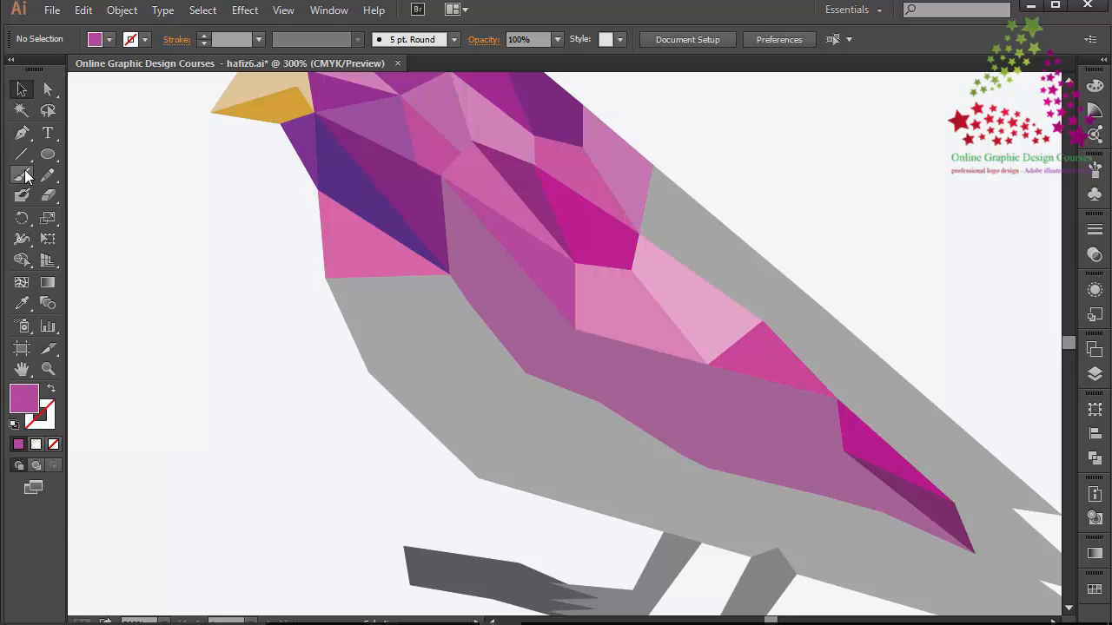
Draw a triangular facet at the wing's front between the neck's purple facet and the recoloured lower triangle, in the same fill
click(450, 275)
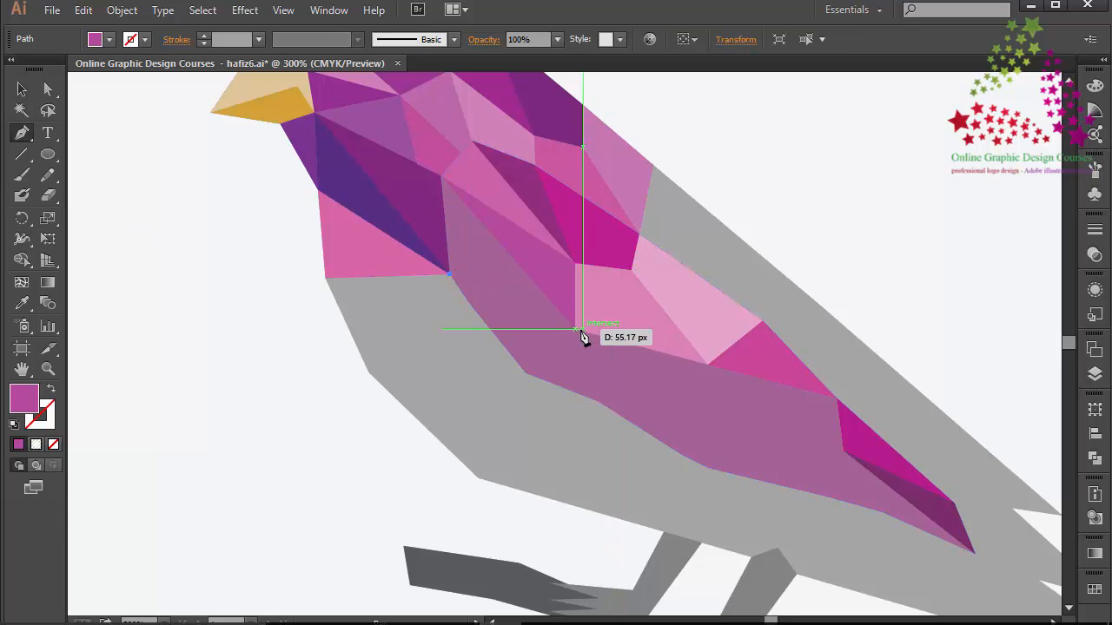
click(576, 328)
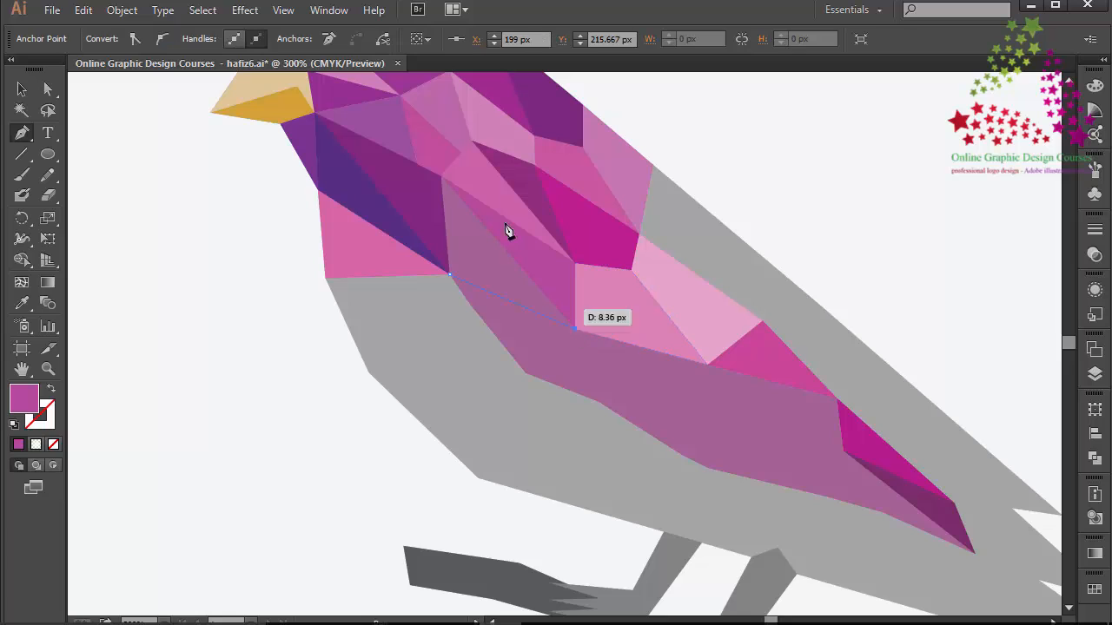
click(441, 177)
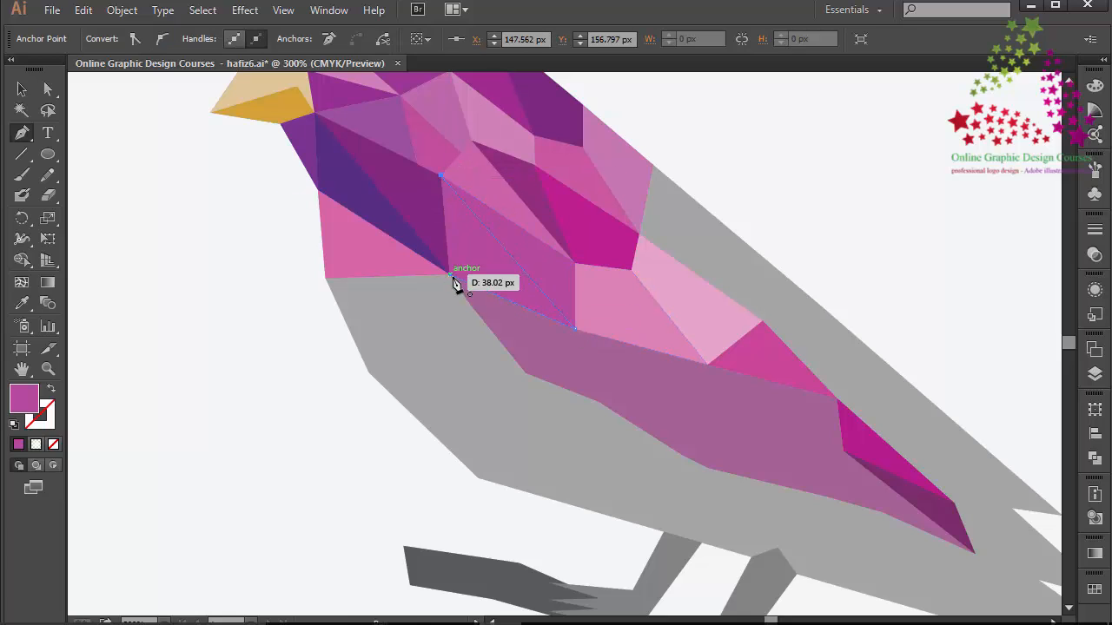
click(450, 275)
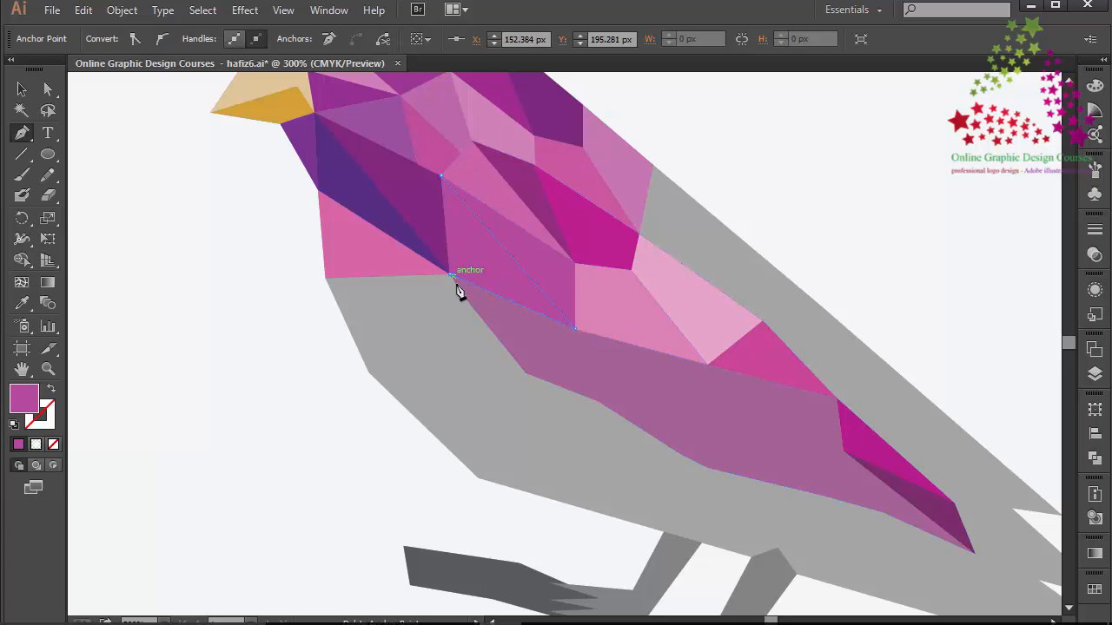
click(524, 372)
key(ctrl+z)
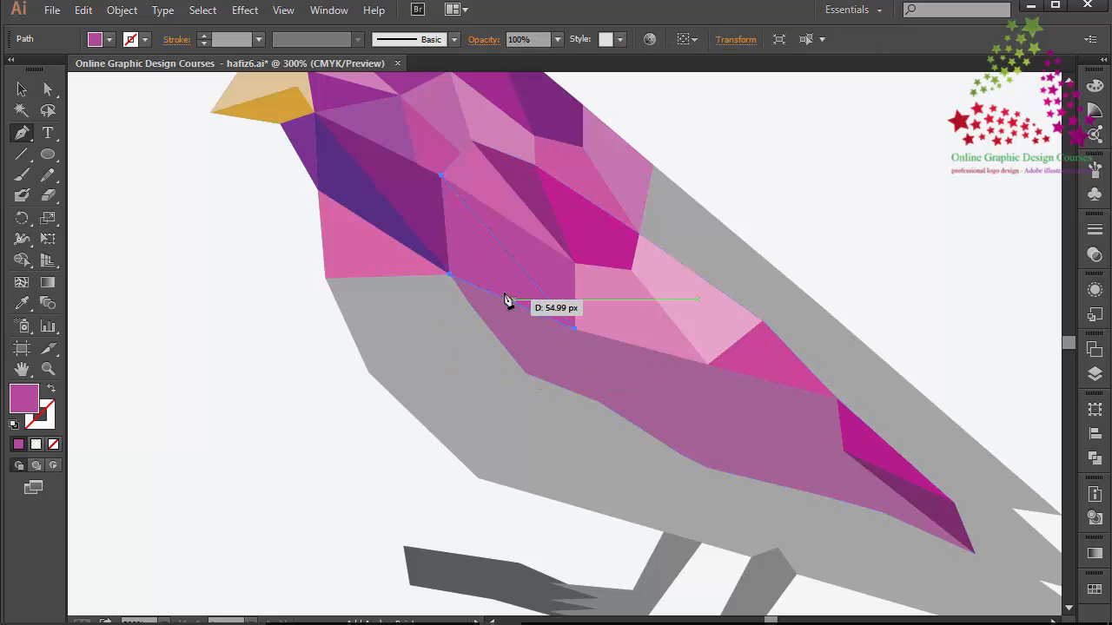
click(450, 277)
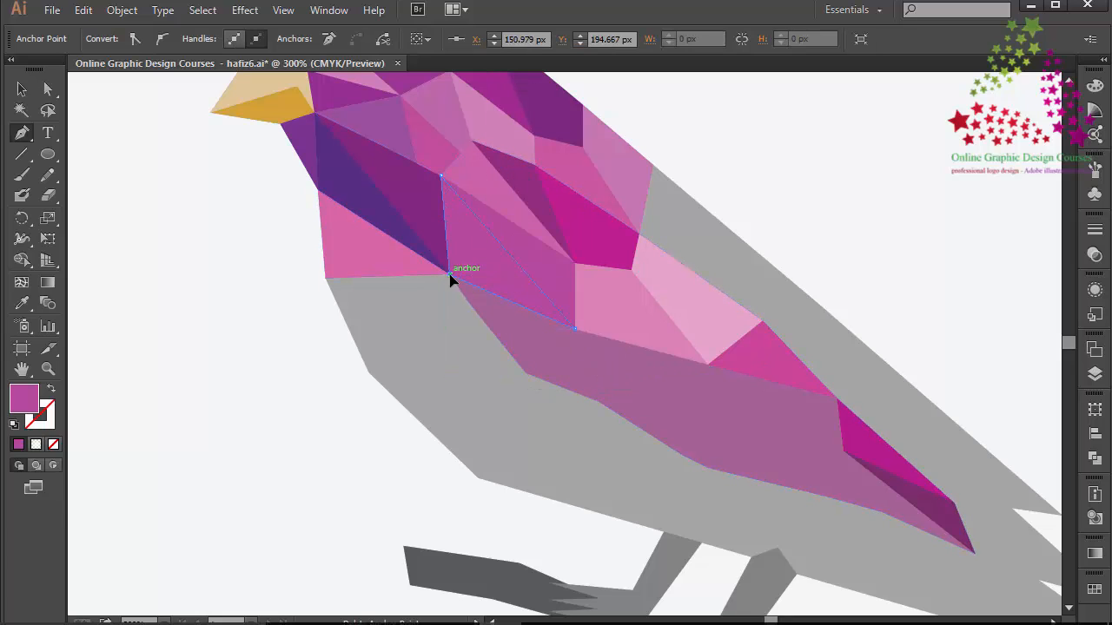
Outline a four-sided facet along the wing's lower front edge, directly below the magenta four-sided facet, in the same fill
click(597, 402)
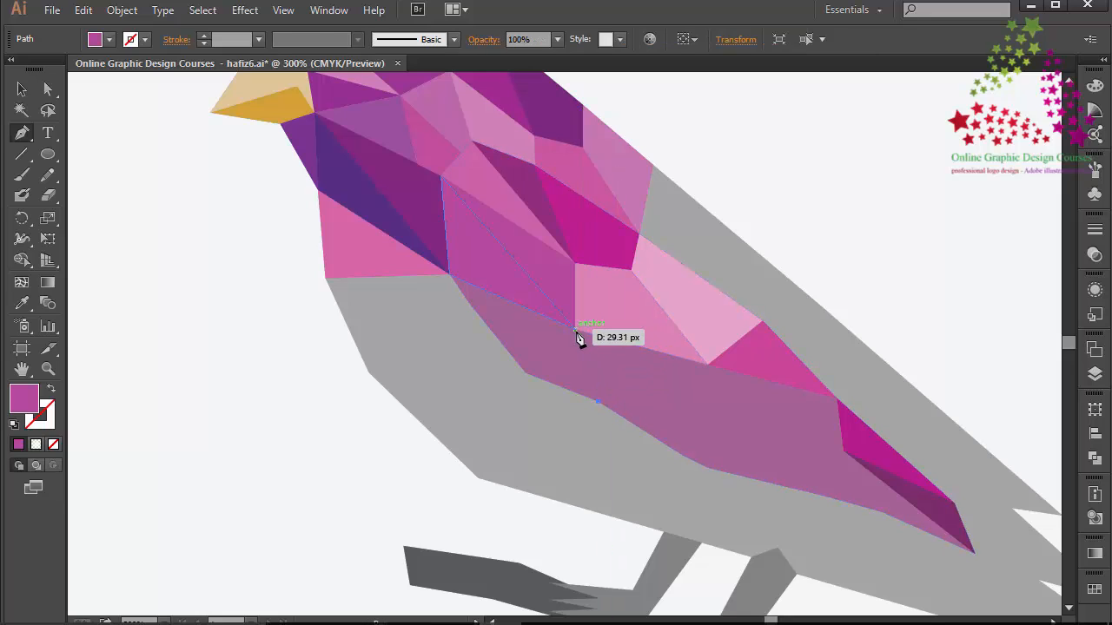
click(451, 275)
click(526, 374)
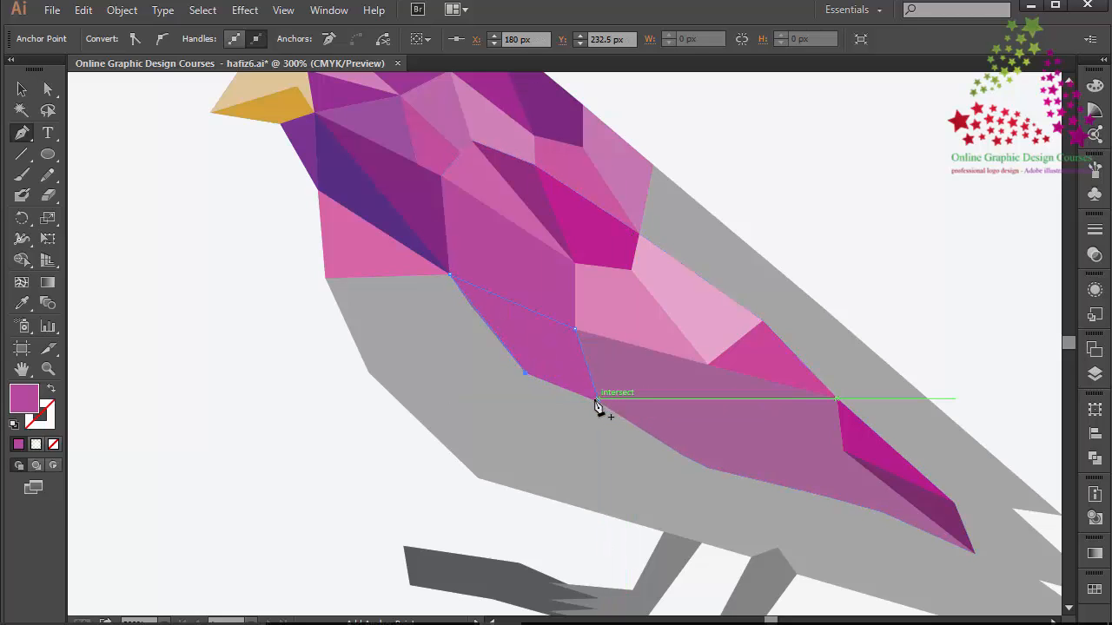
double_click(23, 399)
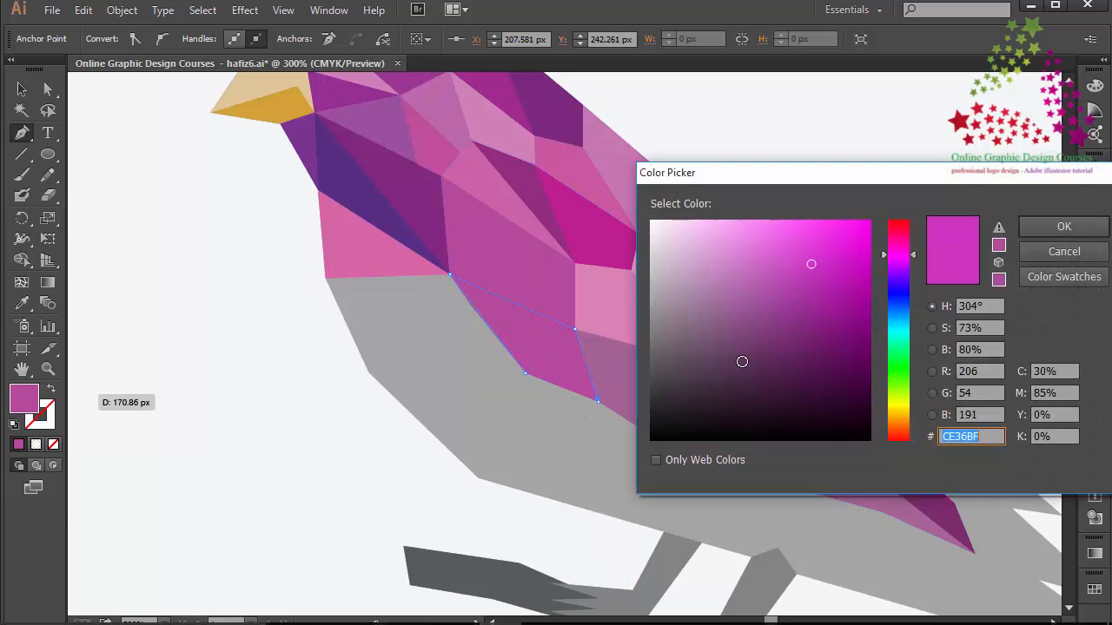
click(823, 239)
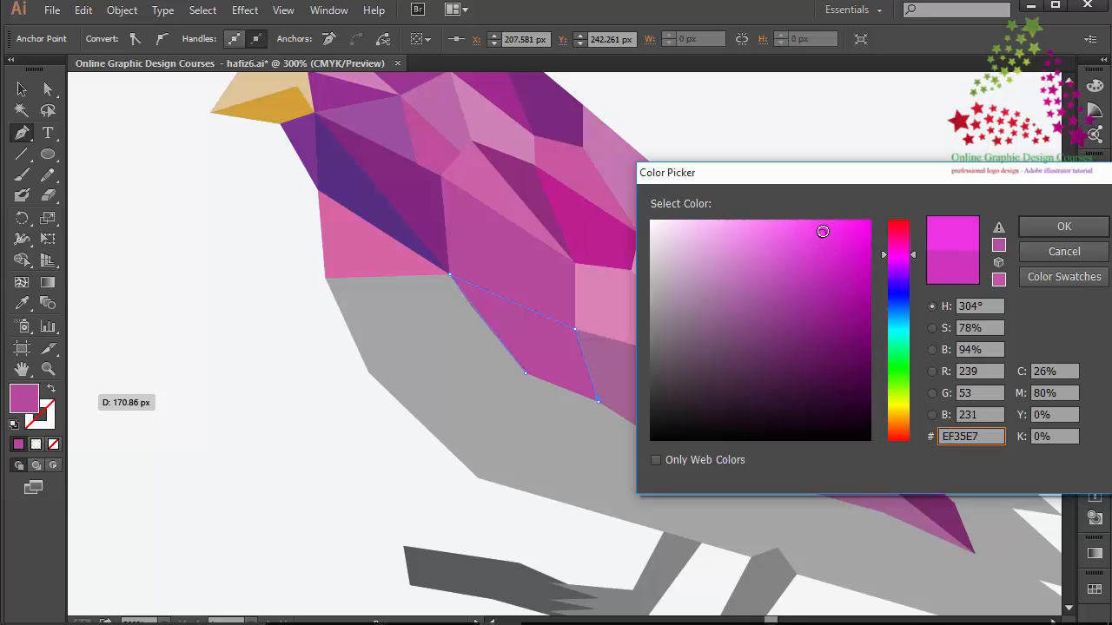
click(1025, 228)
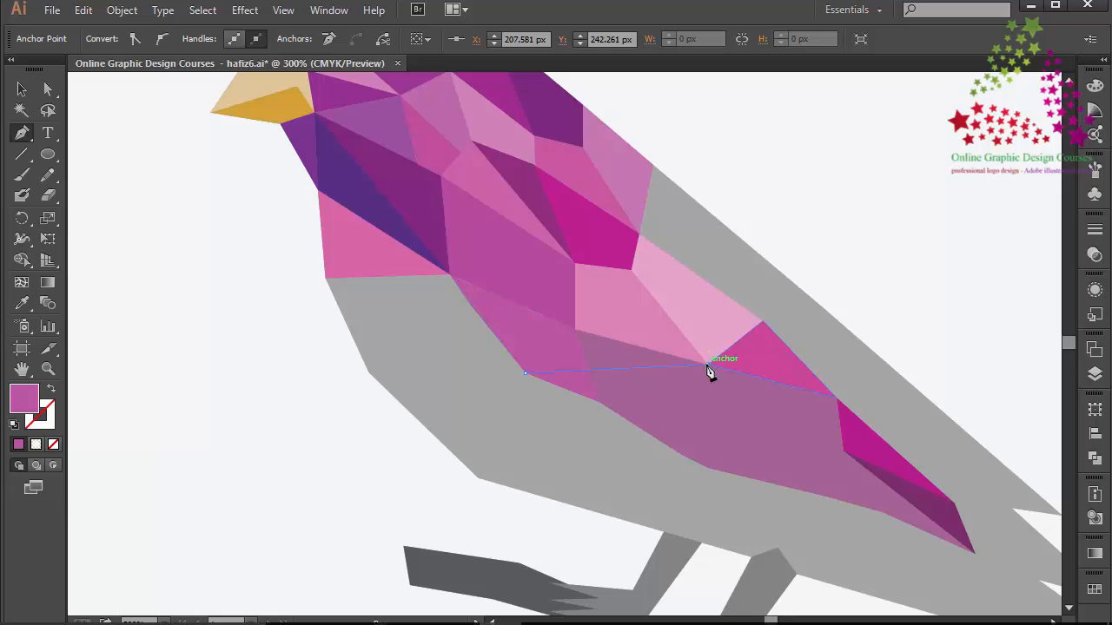
key(ctrl+z)
key(ctrl+z)
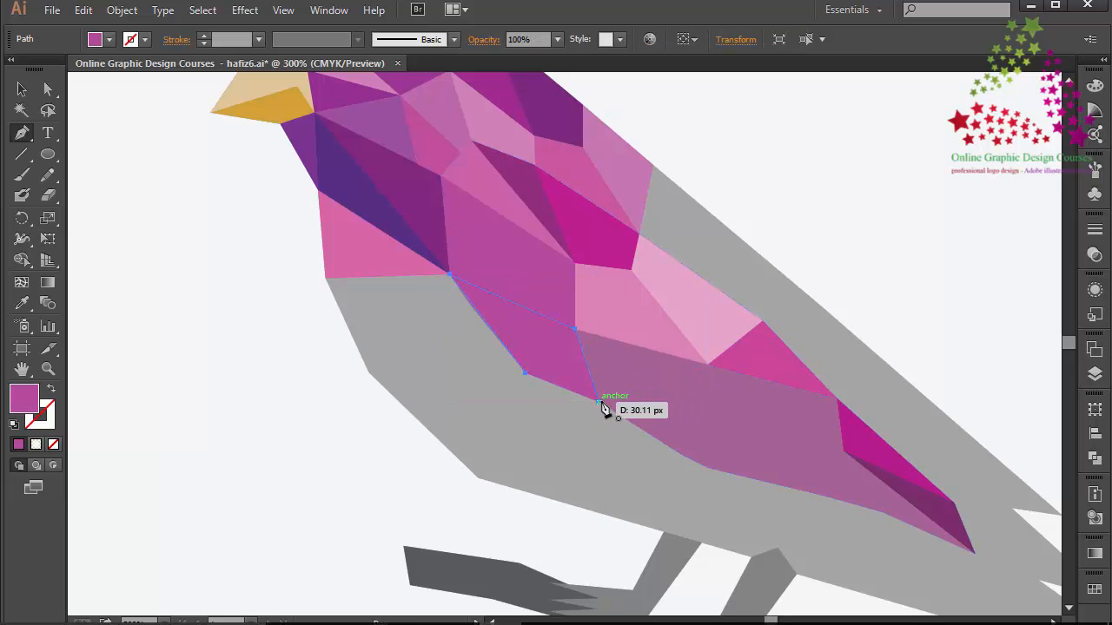
Close the outline of the wing's lower front facet and recolour it with pinkish magenta #DB49C0
ctrl+click(599, 401)
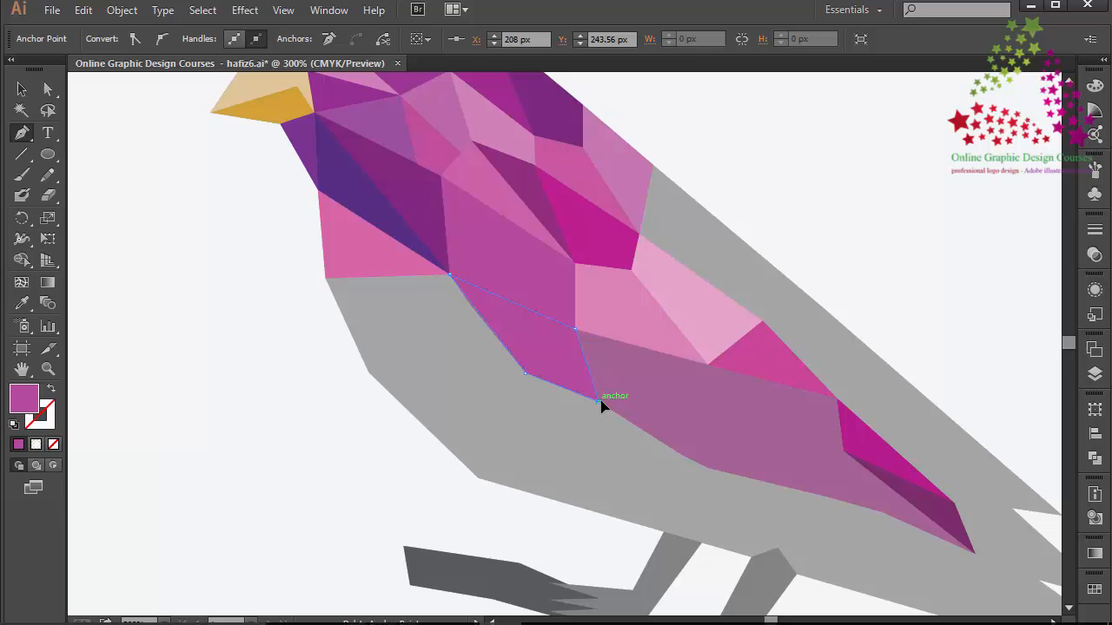
double_click(26, 398)
click(799, 250)
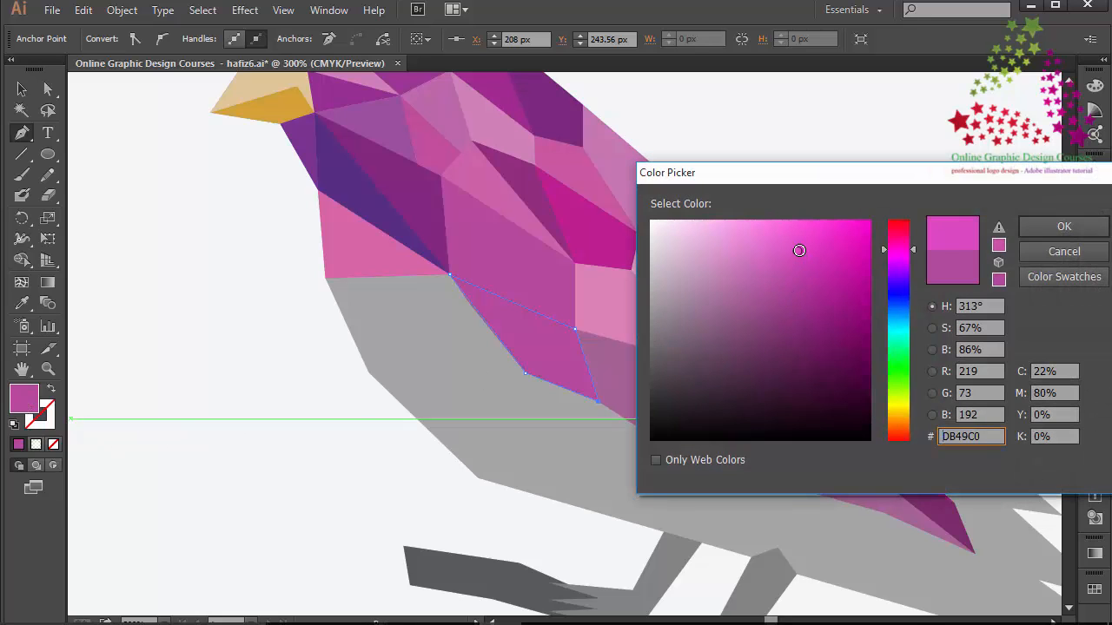
click(1045, 230)
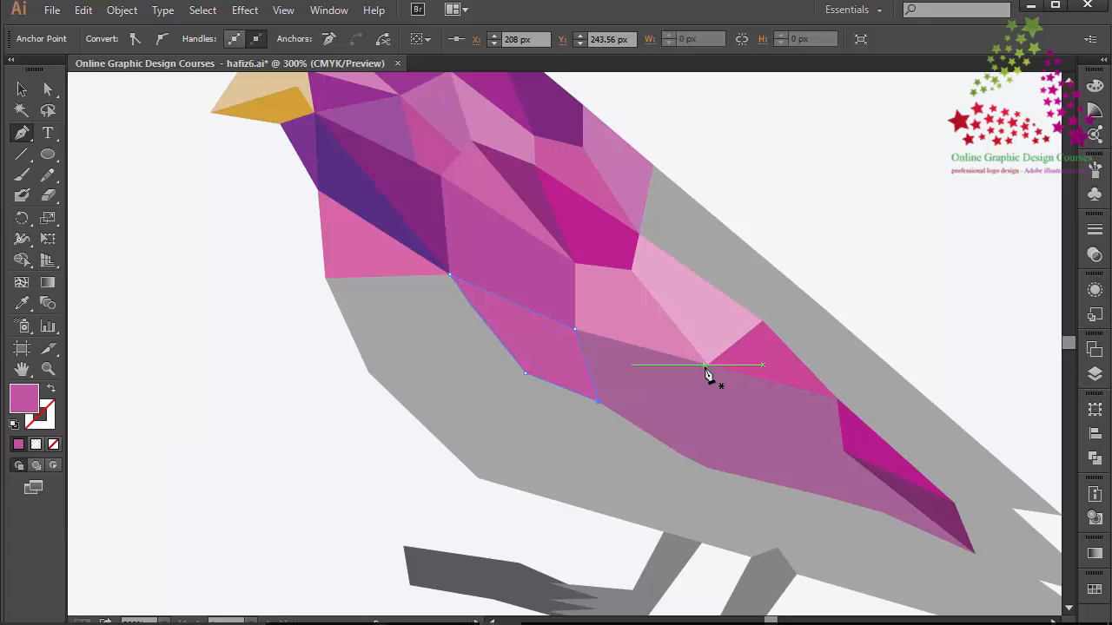
Draw a triangular facet below the medium pink four-sided facet in the middle of the wing, in the same fill
click(706, 366)
key(ctrl+z)
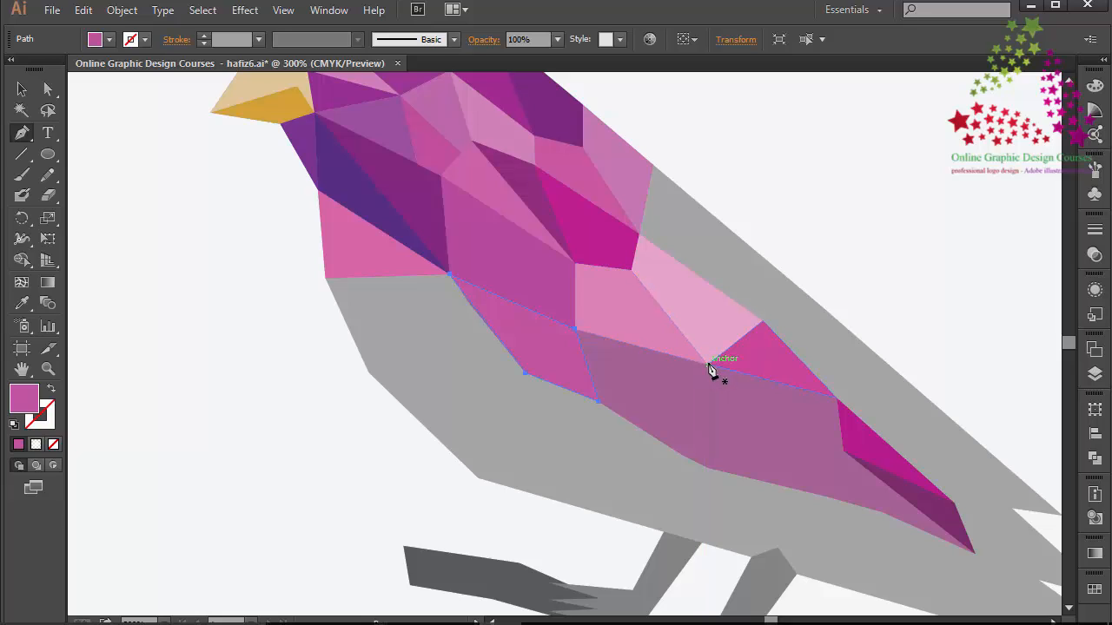
drag(707, 365, 730, 439)
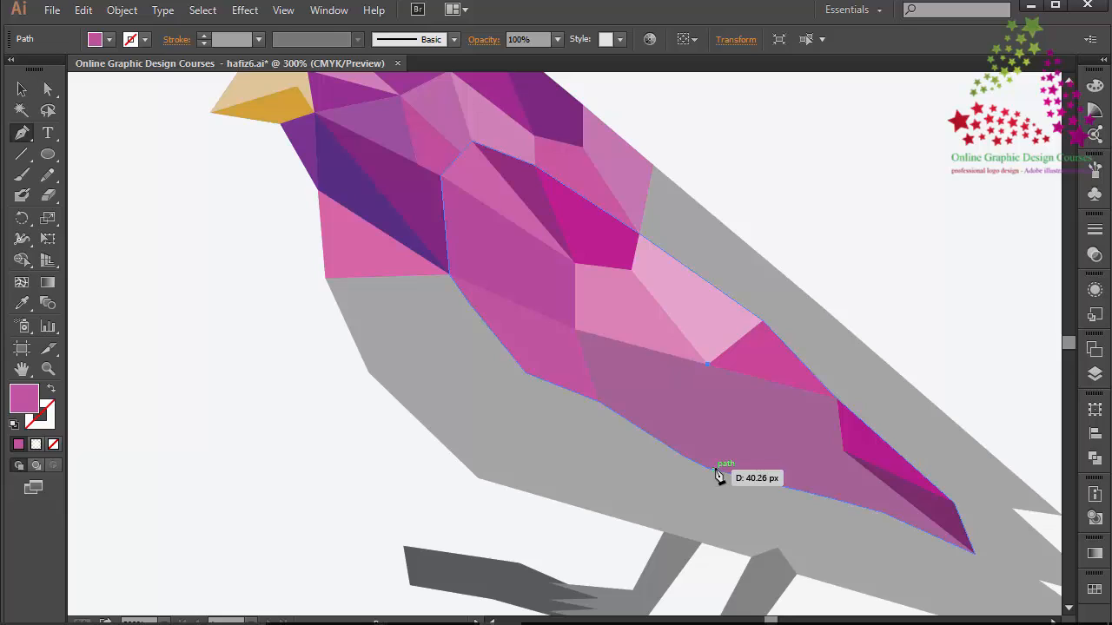
click(733, 435)
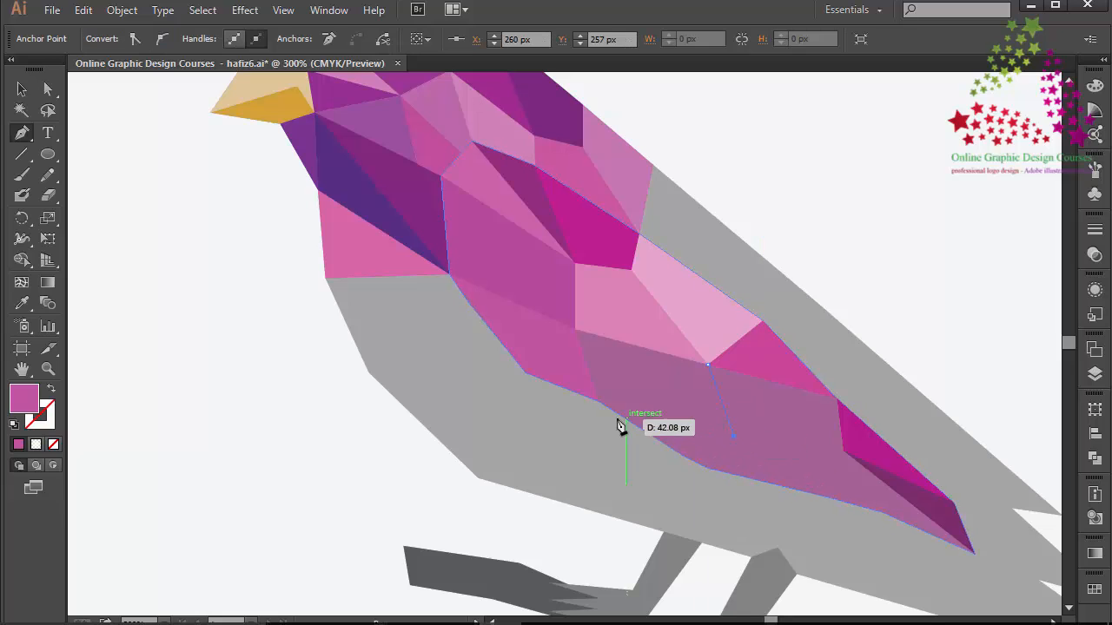
click(575, 329)
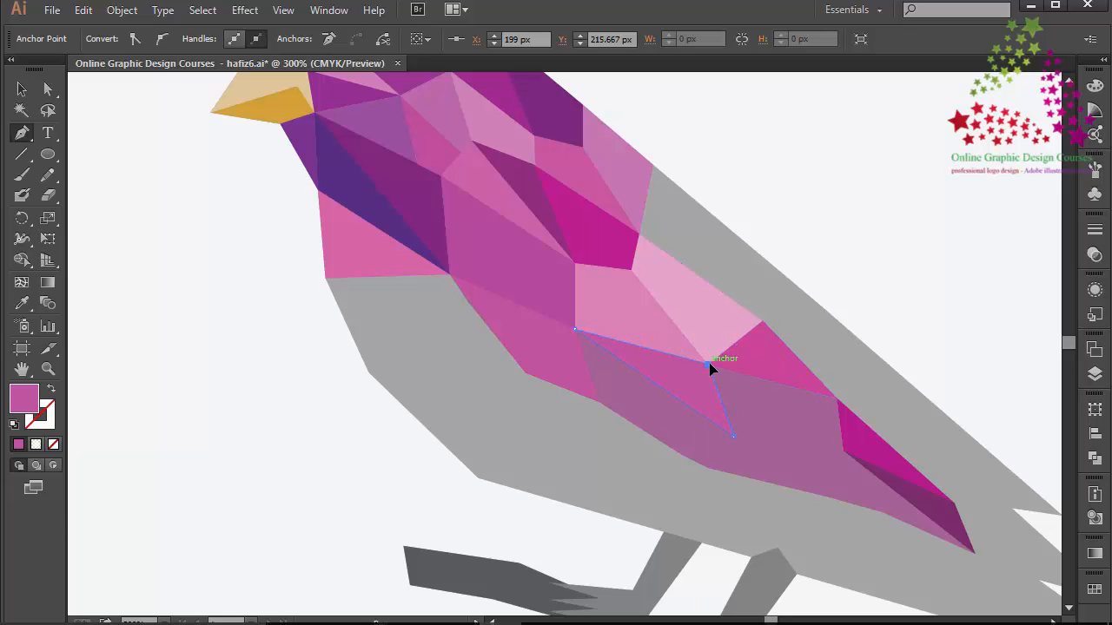
Draw a four-sided facet between the new triangle and the bright magenta triangle near the wing tip
click(842, 452)
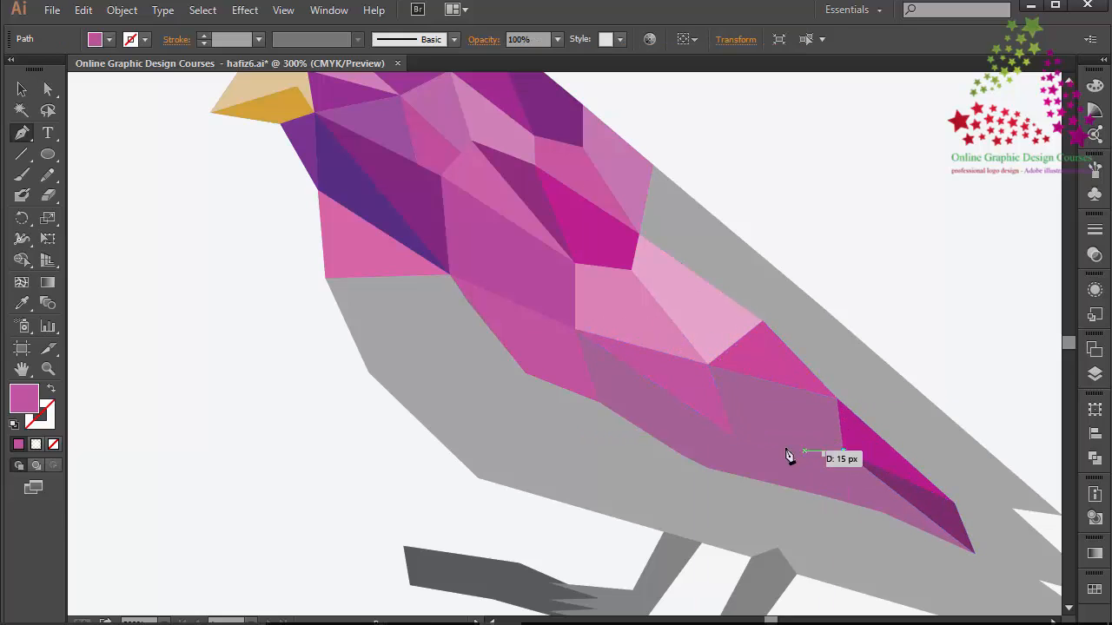
click(733, 435)
click(708, 358)
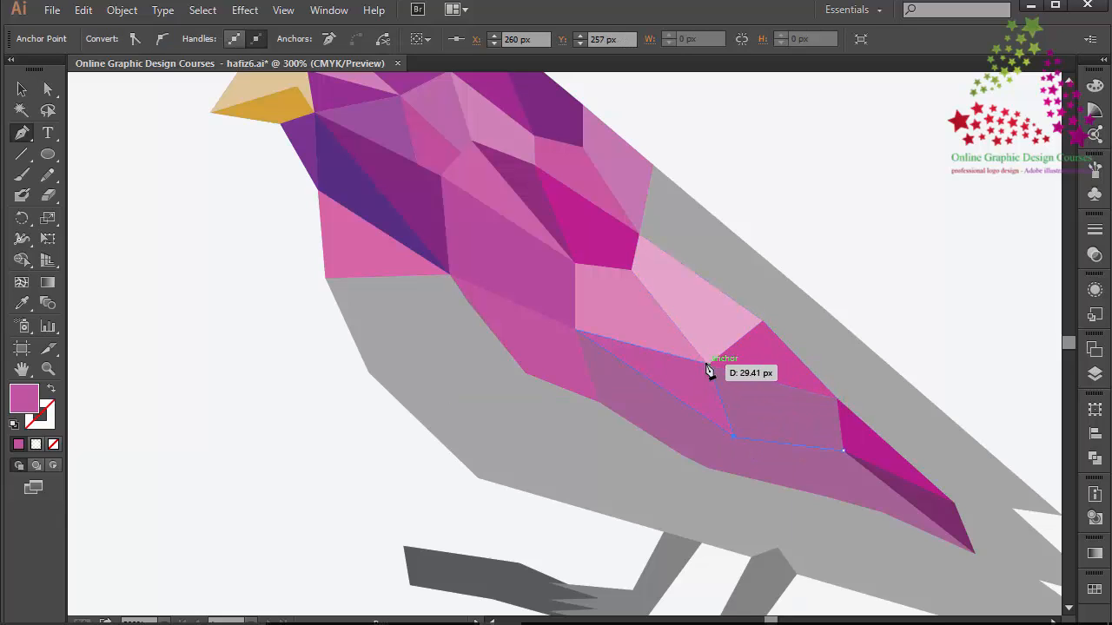
click(836, 397)
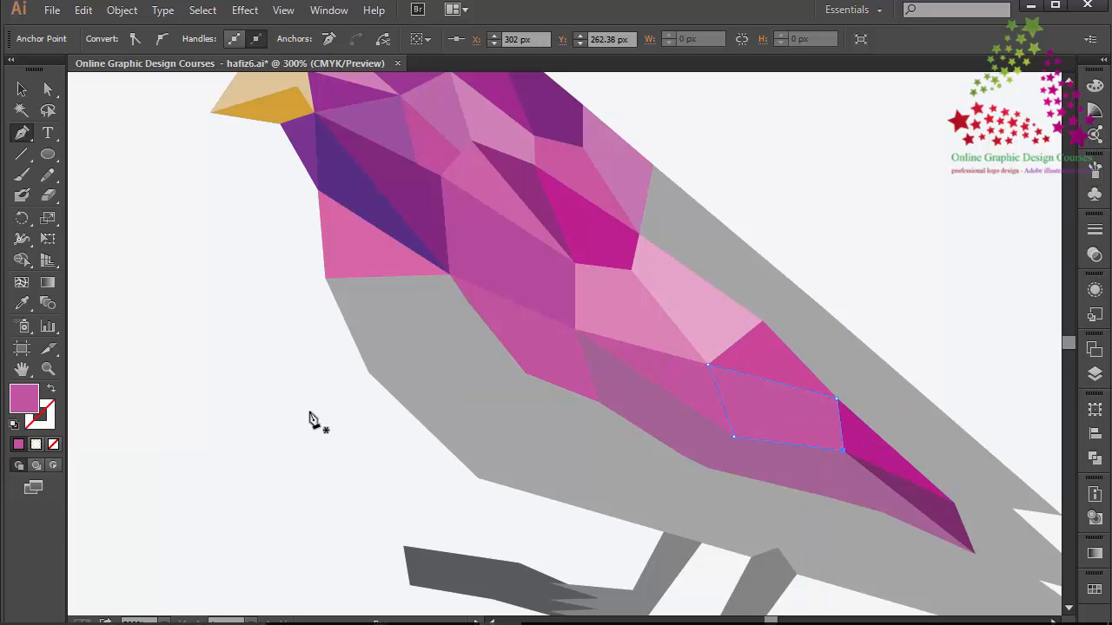
Recolour the new four-sided facet near the wing tip with bright pink #FF43E4
double_click(25, 410)
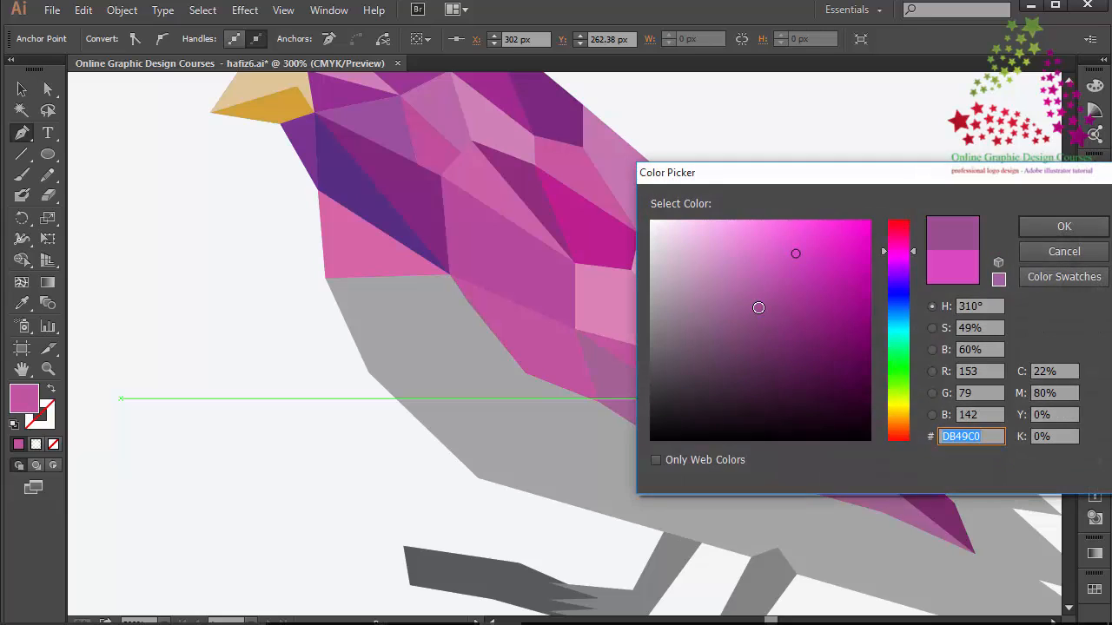
mouse_move(759, 308)
mouse_down()
mouse_move(789, 226)
mouse_move(791, 279)
mouse_move(776, 221)
mouse_move(813, 219)
mouse_up()
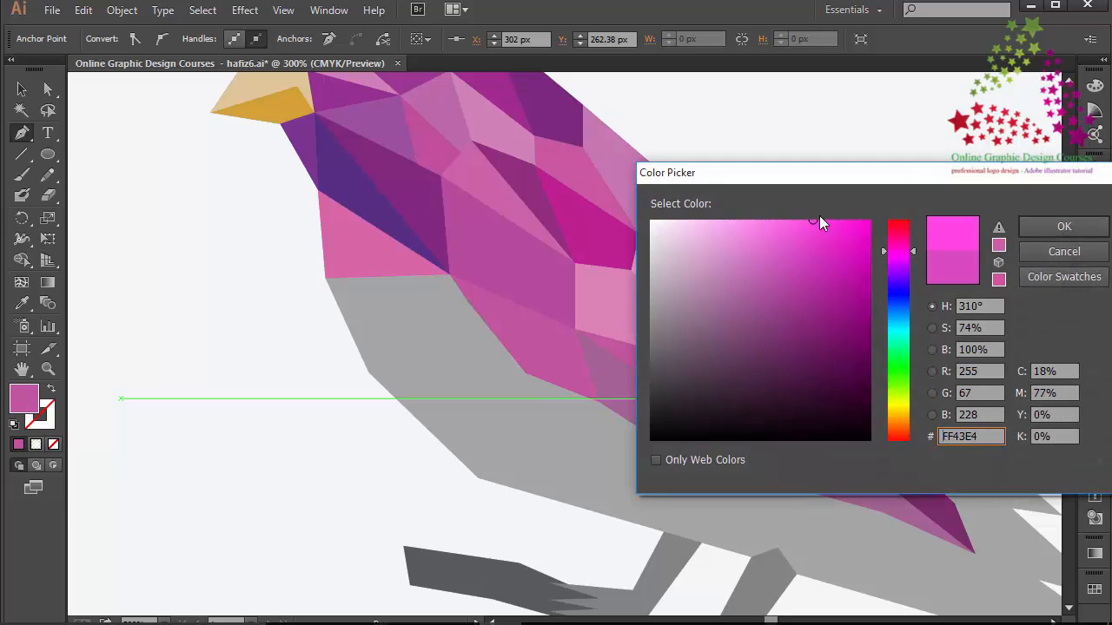
click(1090, 231)
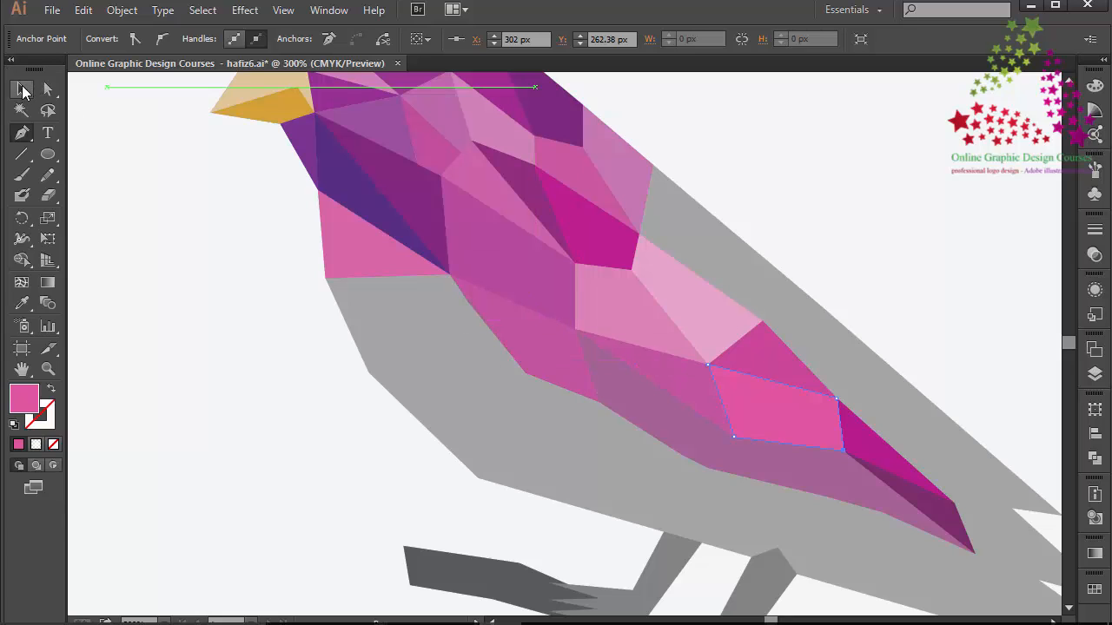
Recolour the four-sided facet on the wing's lower front edge with hot pink #ED3E86 and deselect it
click(23, 88)
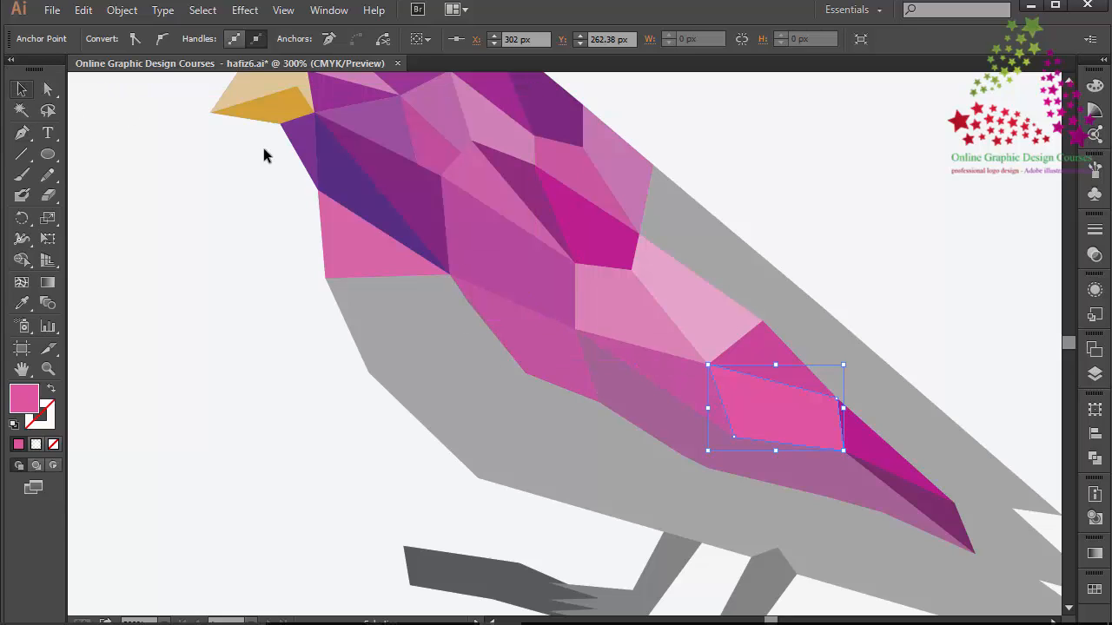
click(577, 364)
double_click(21, 400)
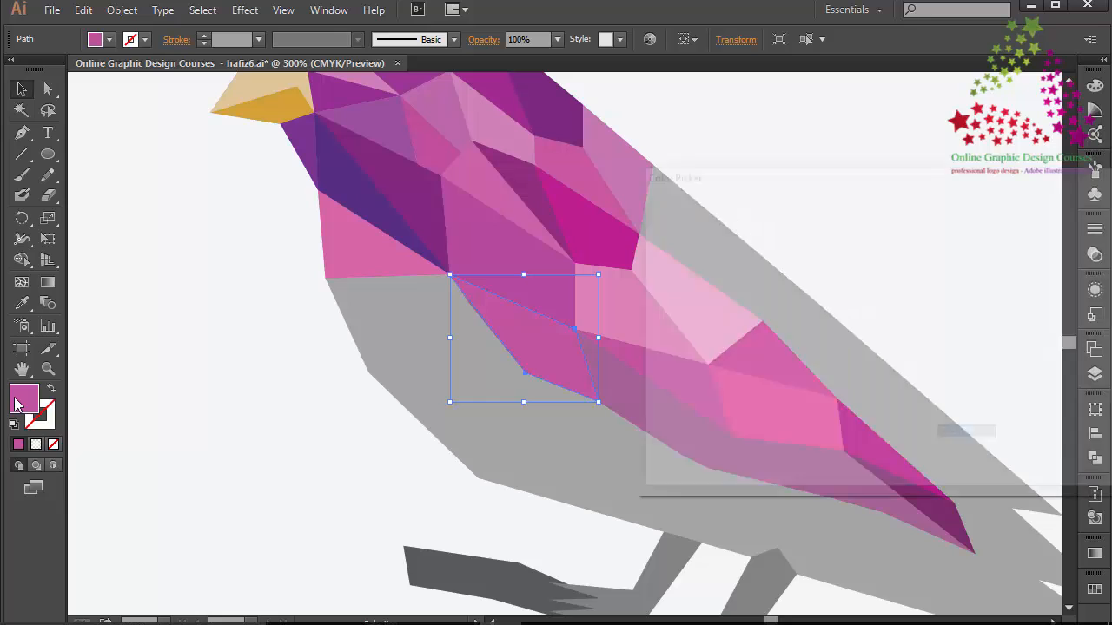
mouse_move(827, 244)
mouse_down()
mouse_move(846, 233)
mouse_move(815, 233)
mouse_up()
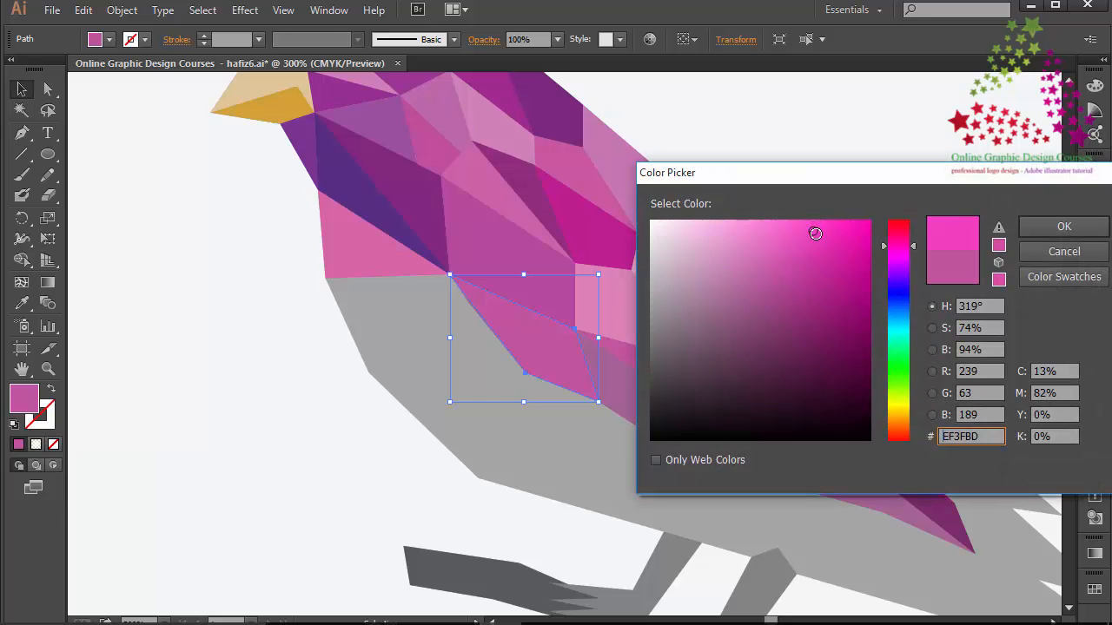
drag(906, 246, 912, 235)
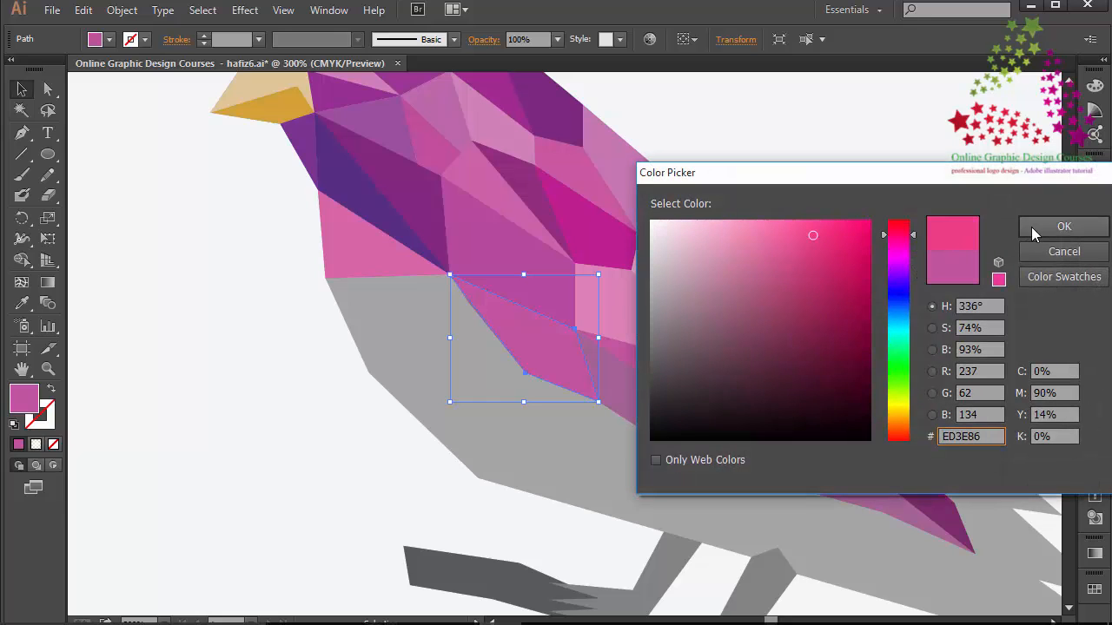
click(1063, 226)
click(922, 230)
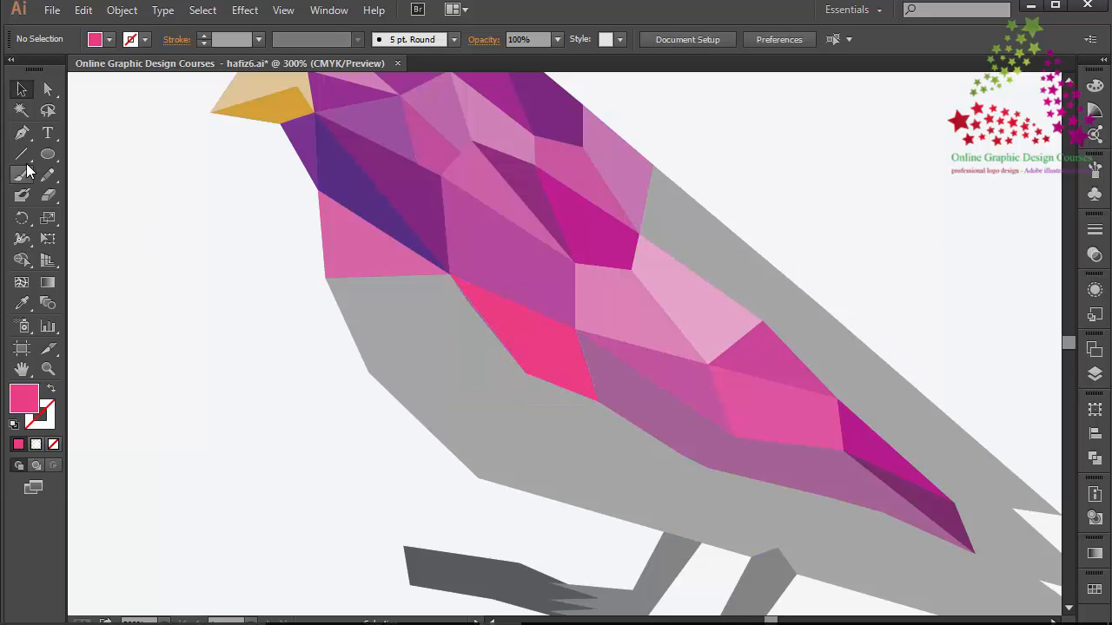
Draw a triangular facet with the Pen tool between the hot pink front facet and the lower magenta triangle behind it
click(22, 133)
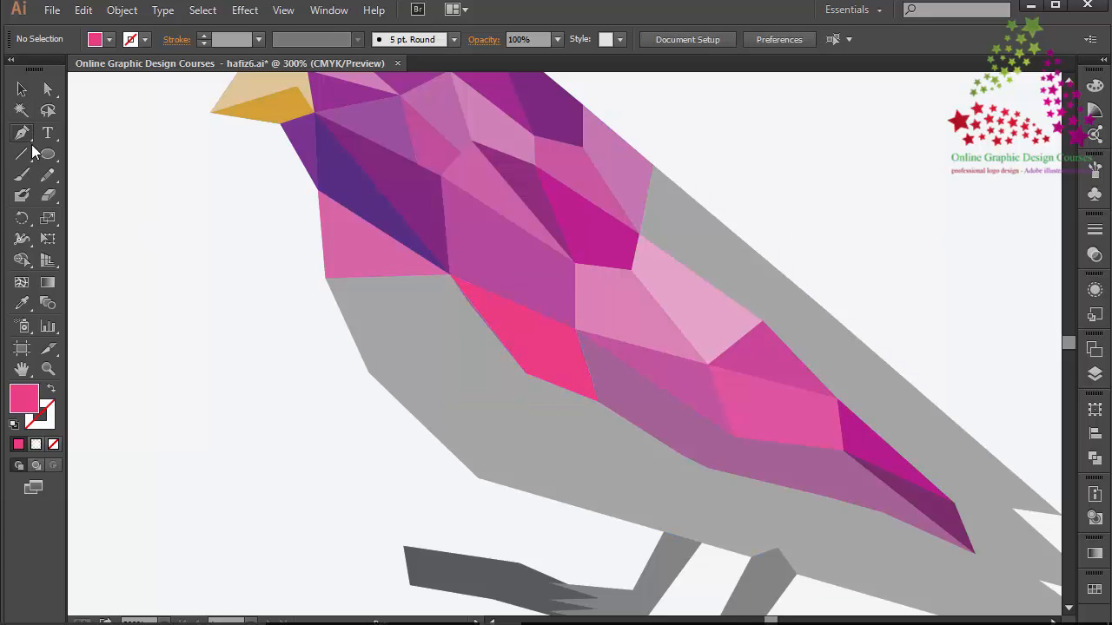
click(597, 403)
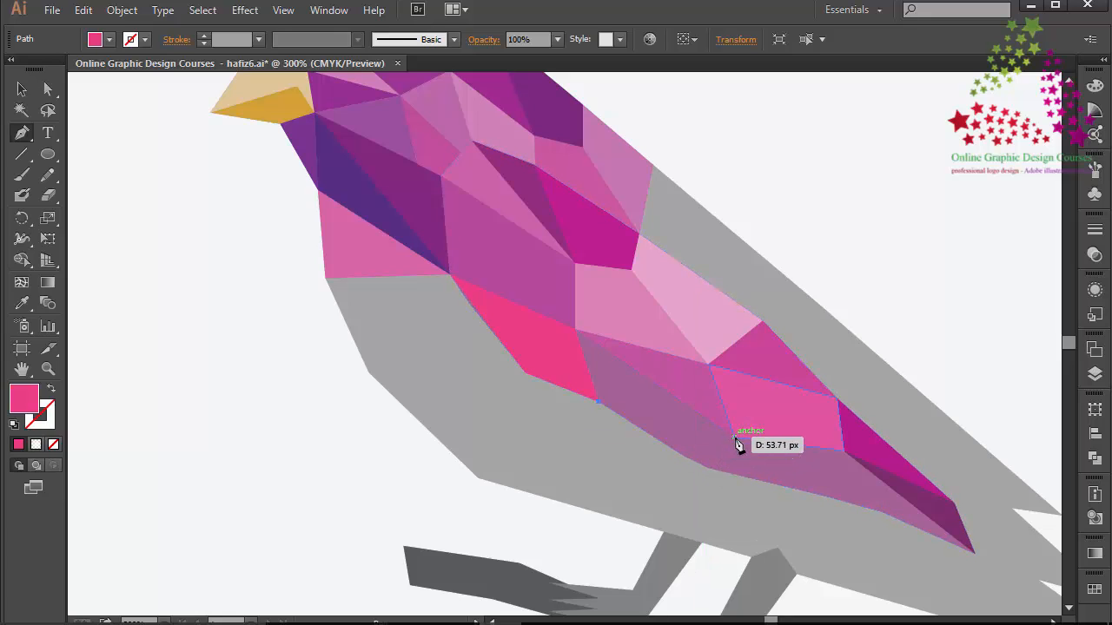
click(733, 437)
click(575, 330)
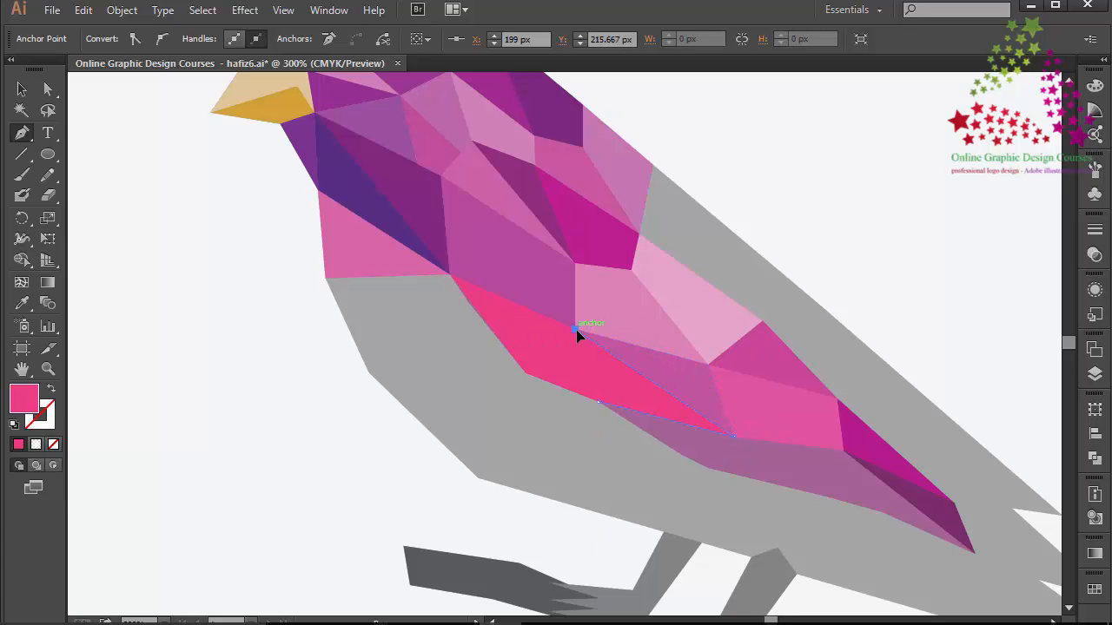
click(597, 403)
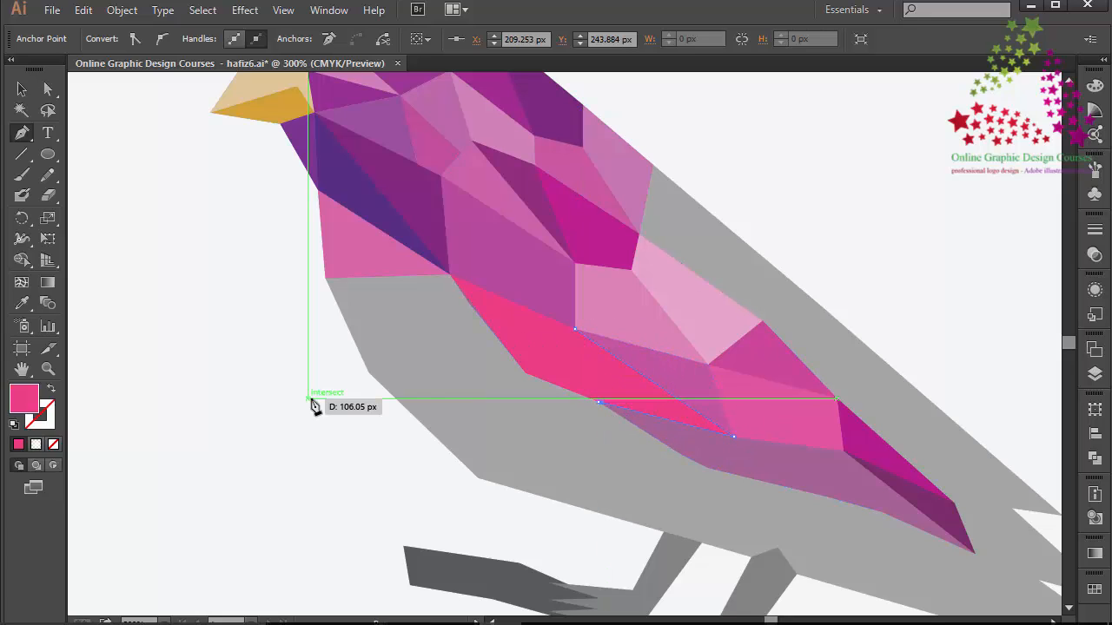
key(ctrl)
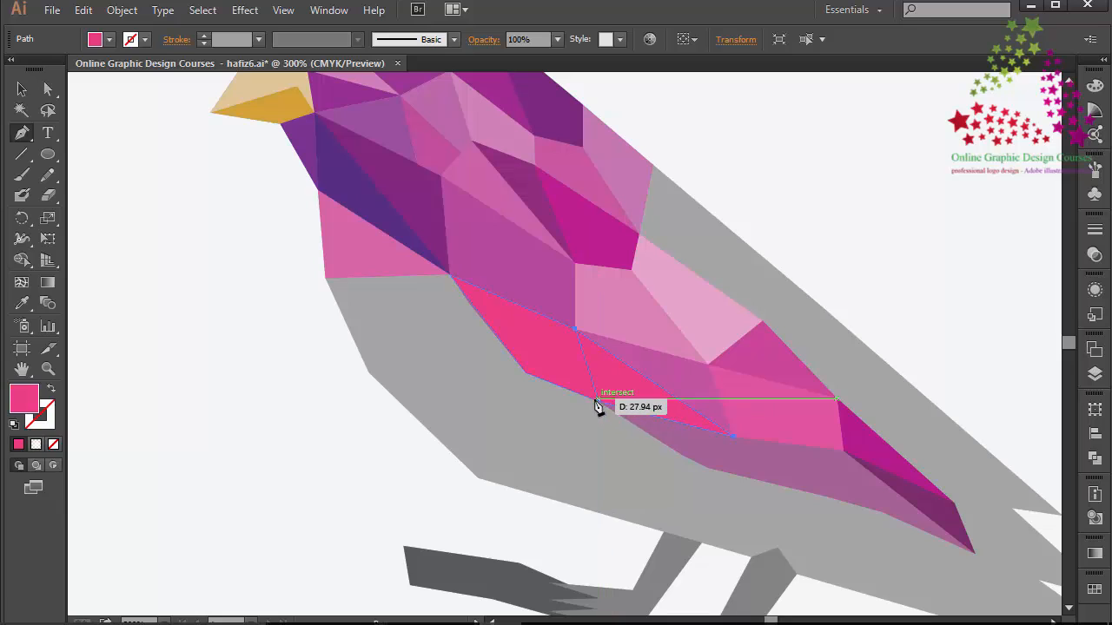
click(597, 402)
Recolour the new triangular facet with a redder, darker crimson than the hot pink facet in front of it
double_click(24, 408)
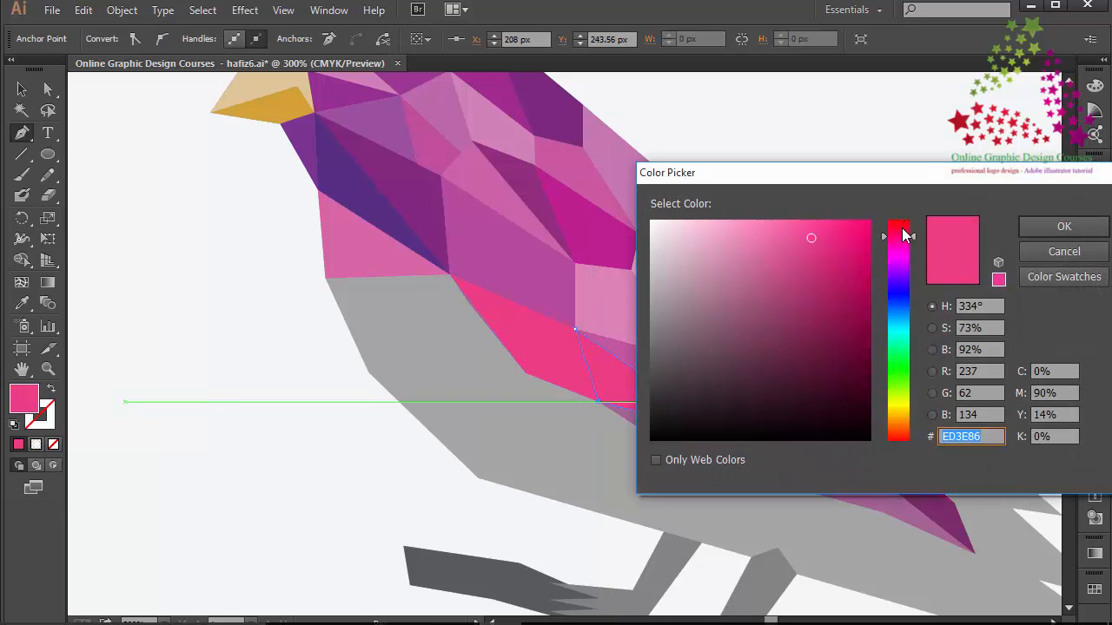
click(1035, 248)
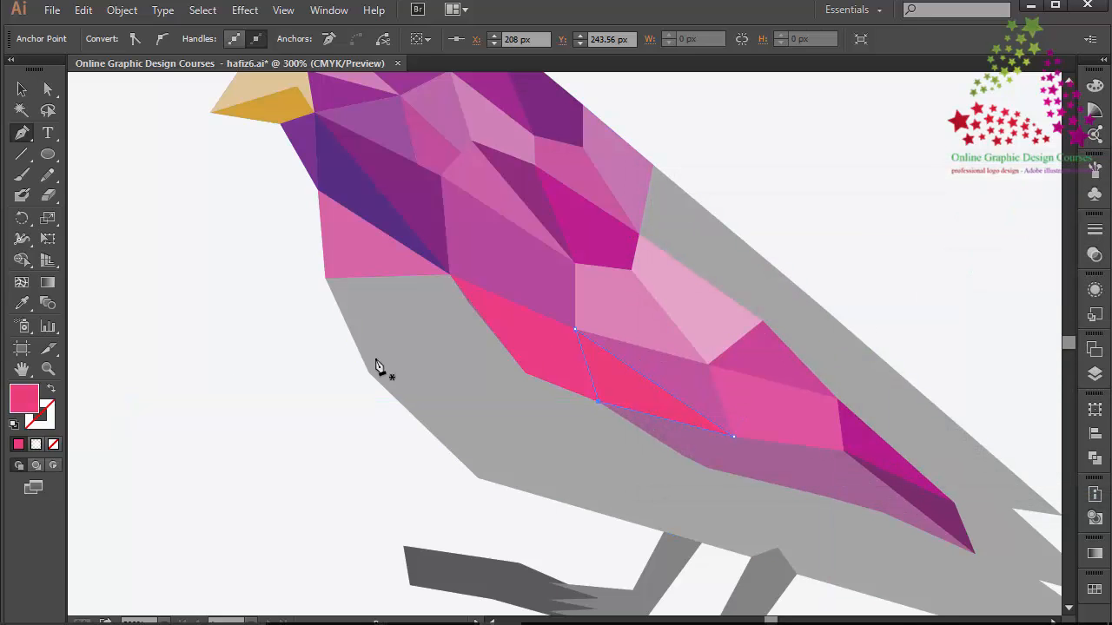
double_click(31, 405)
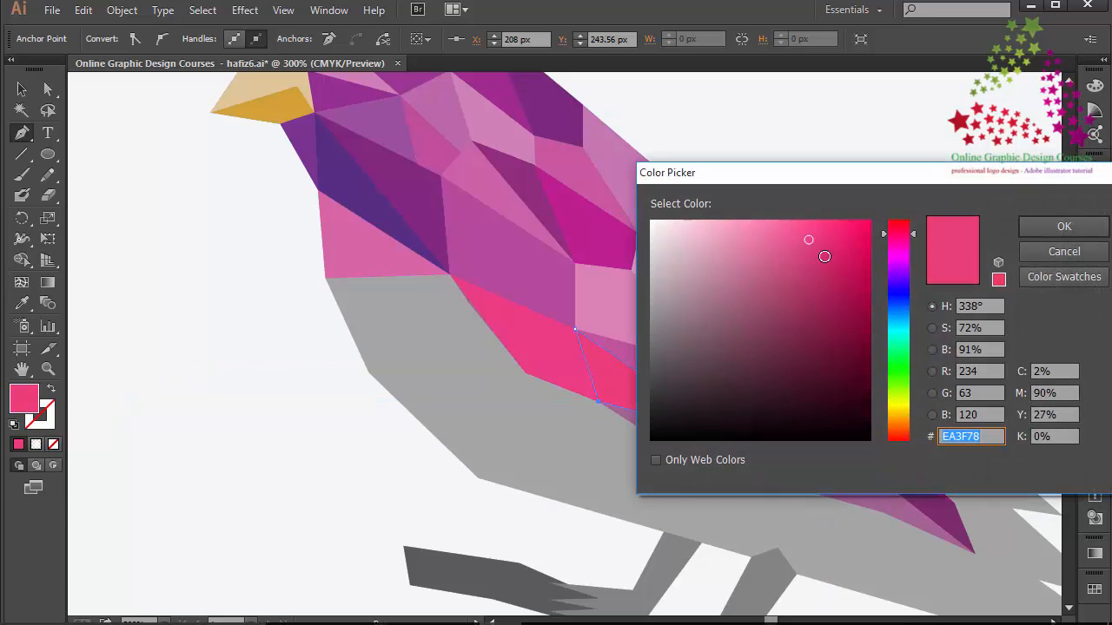
click(826, 267)
click(1046, 233)
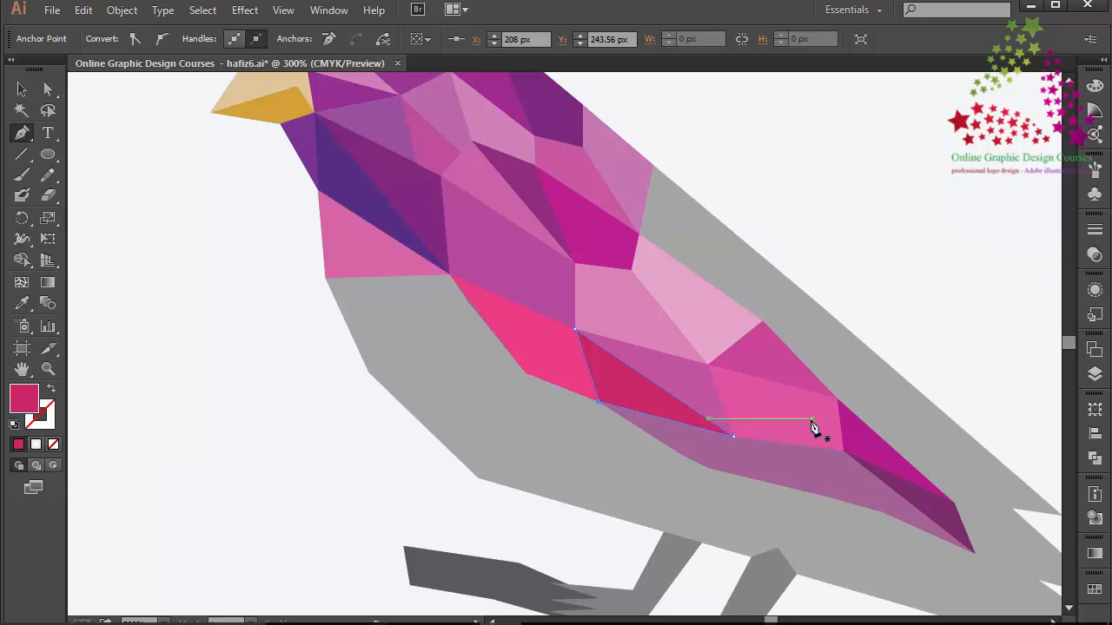
Draw a triangular facet with the Pen tool along the wing's lower edge, ending at the wing tip below the dark purple facet
click(973, 551)
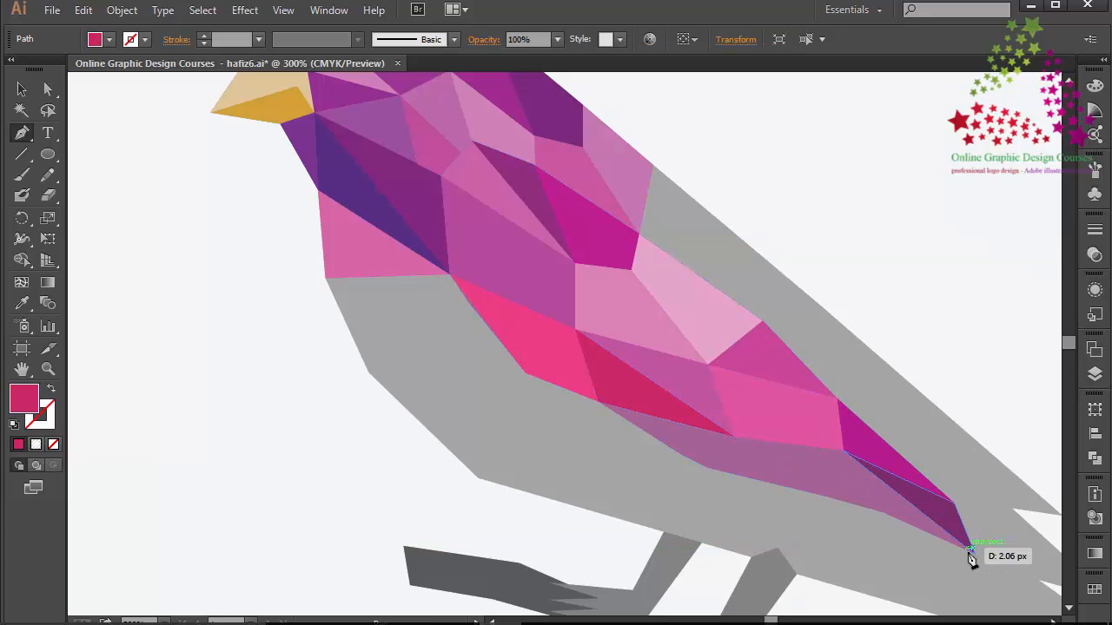
click(974, 554)
click(821, 496)
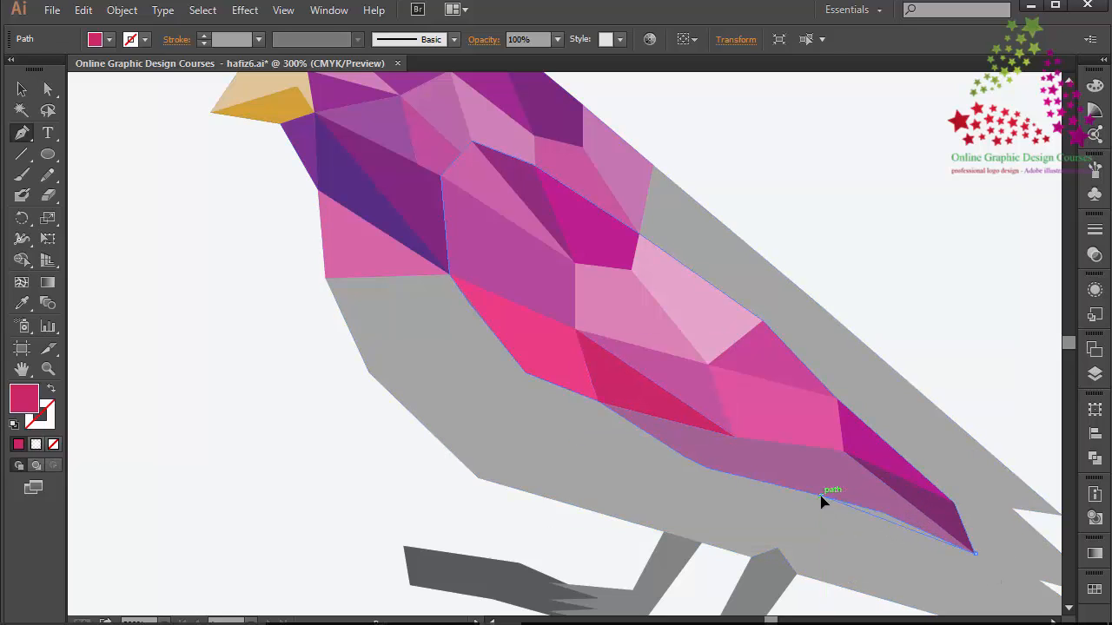
click(843, 452)
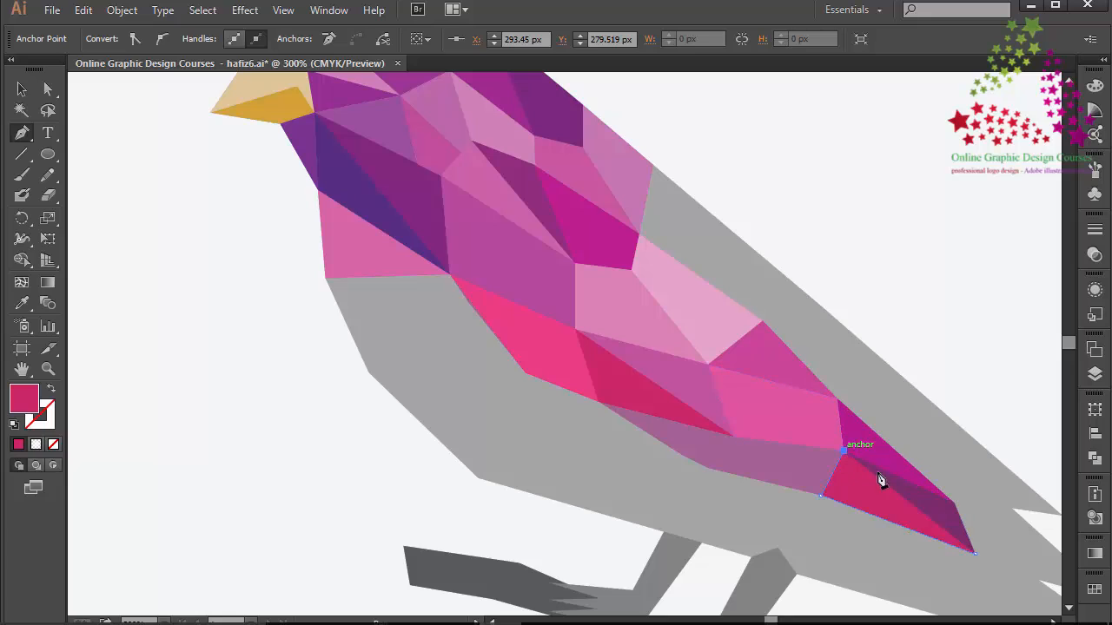
click(975, 554)
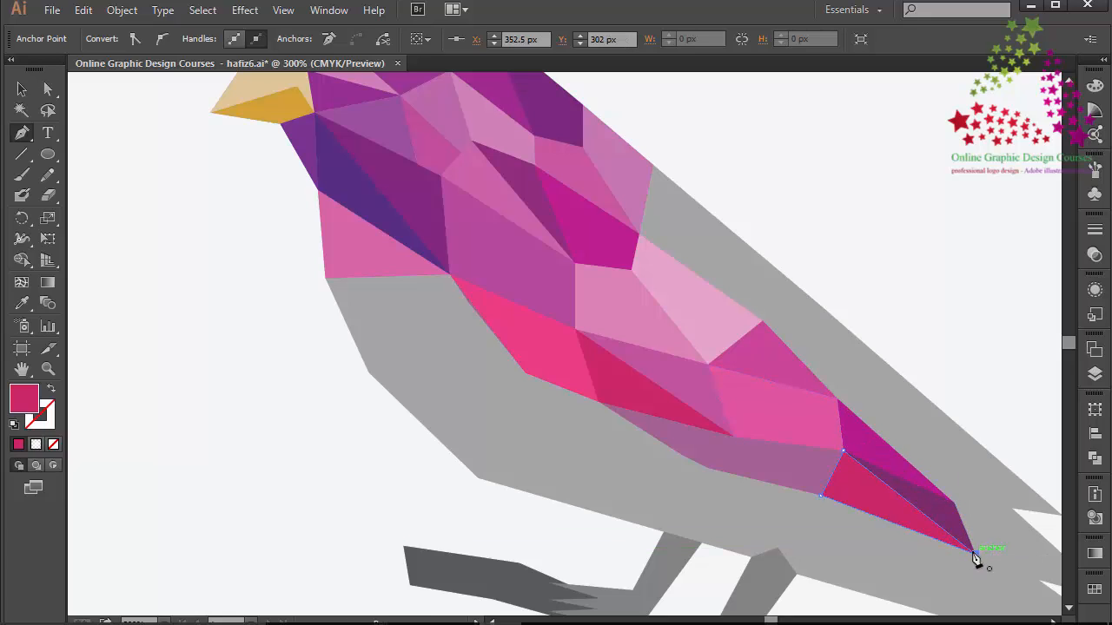
Draw a small triangular facet with the Pen tool in front of the crimson tip triangle, directly below the pink four-sided facet
click(734, 441)
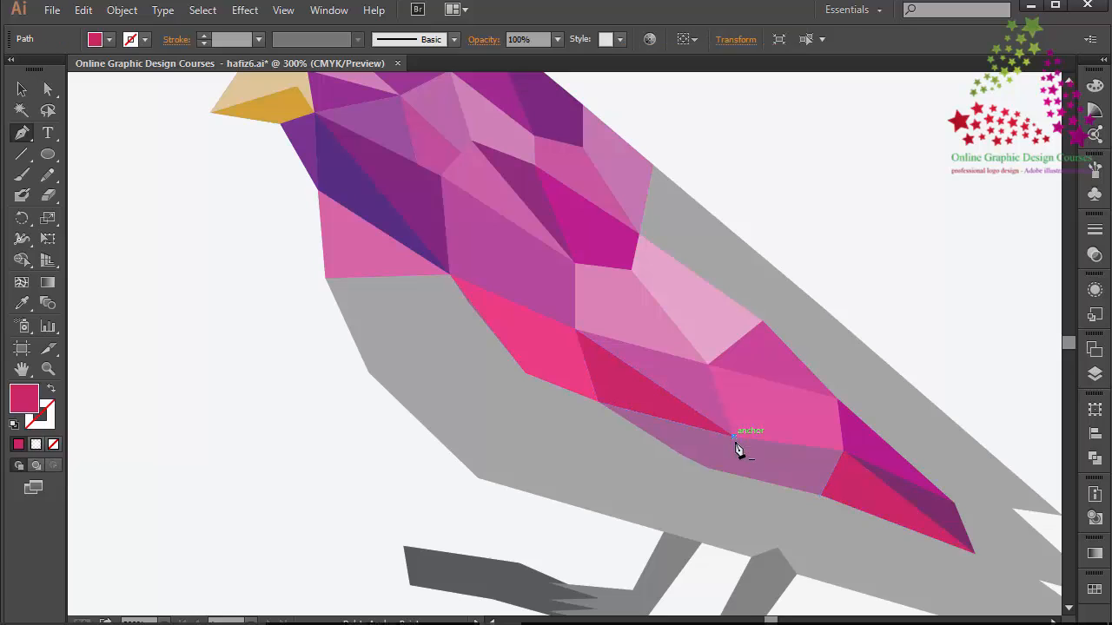
click(820, 495)
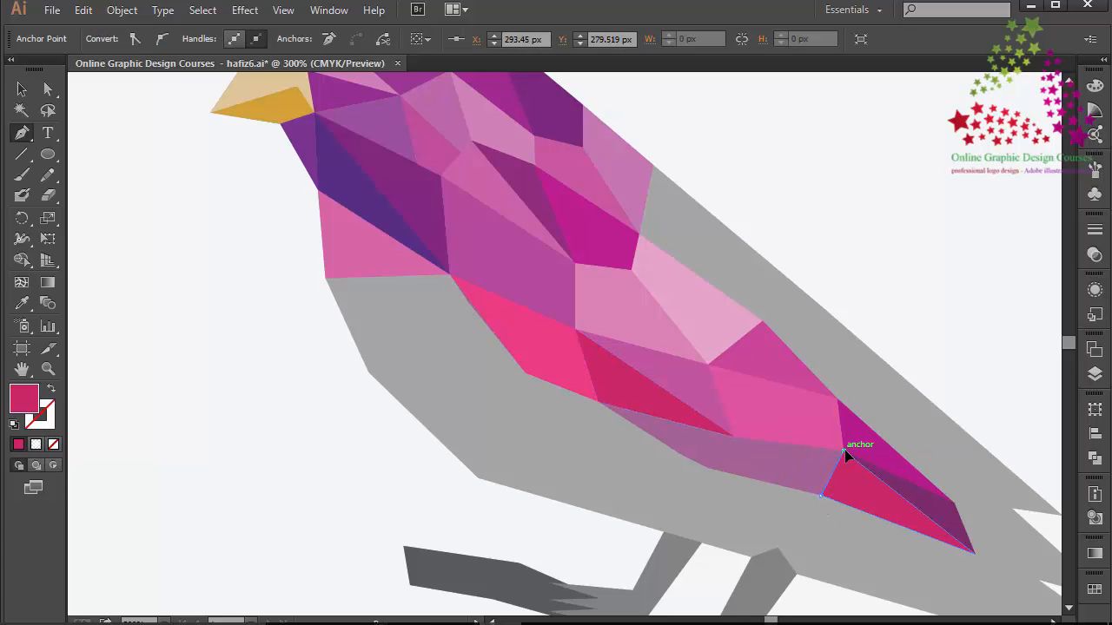
click(842, 449)
click(736, 437)
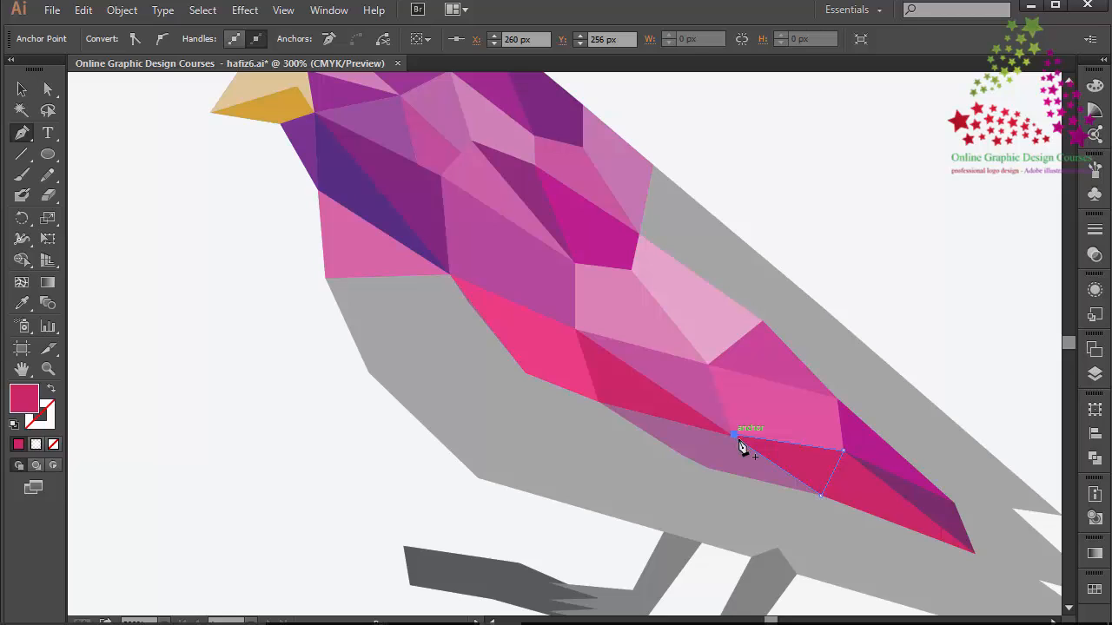
key(ctrl+z)
Recolour the new small triangular facet with dark crimson #9B154B
double_click(26, 406)
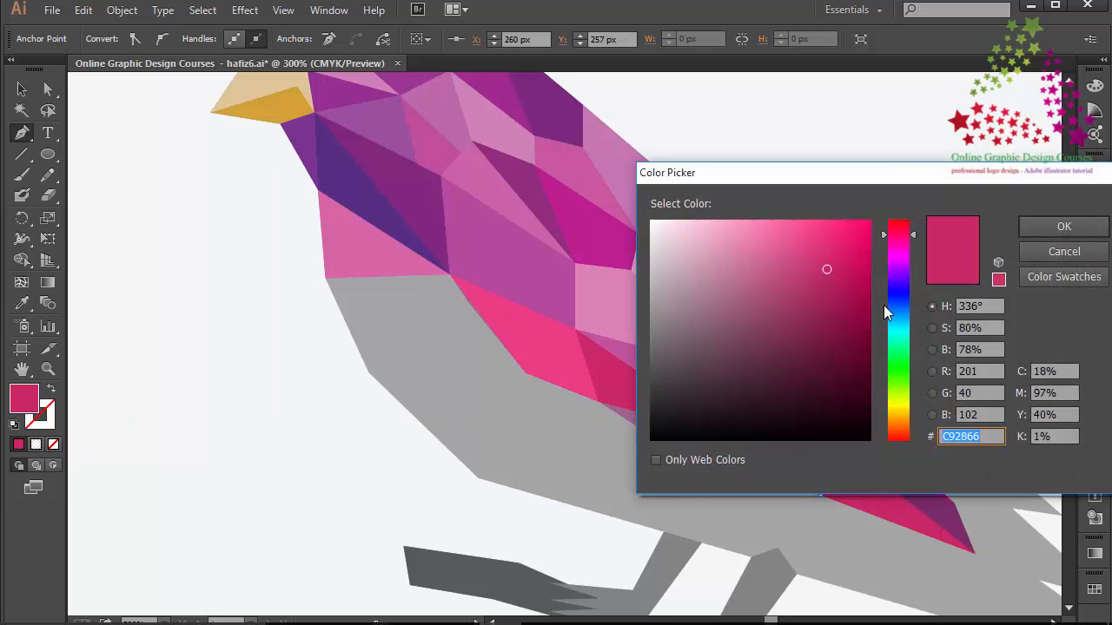
click(843, 306)
click(1082, 226)
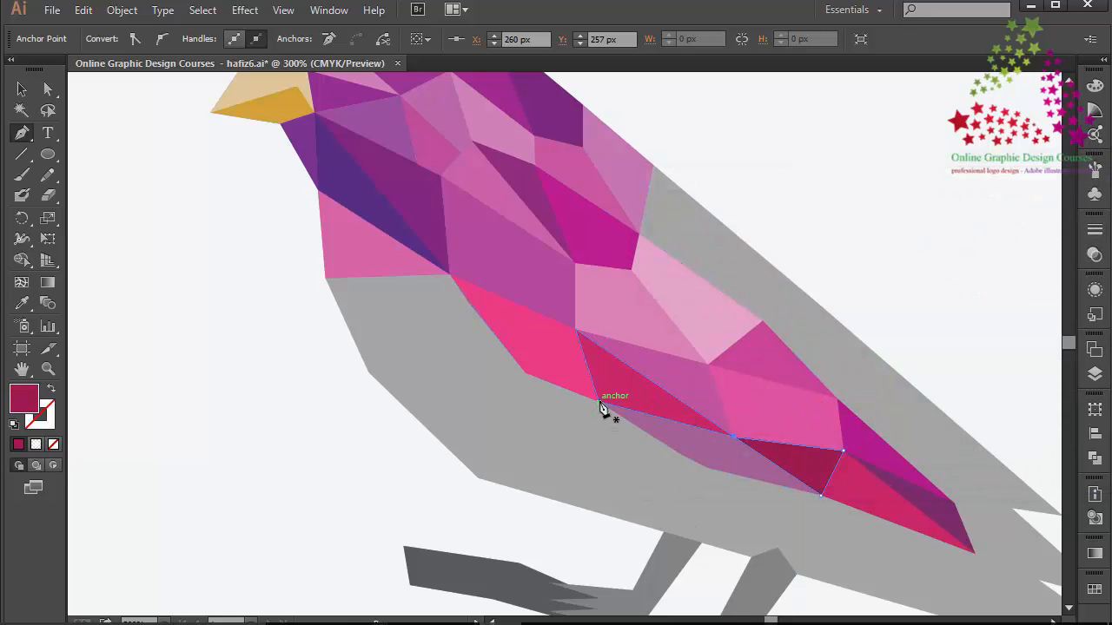
Draw a four-sided facet with the Pen tool over the remaining mauve strip on the wing's lower edge, below the two crimson triangles
click(598, 403)
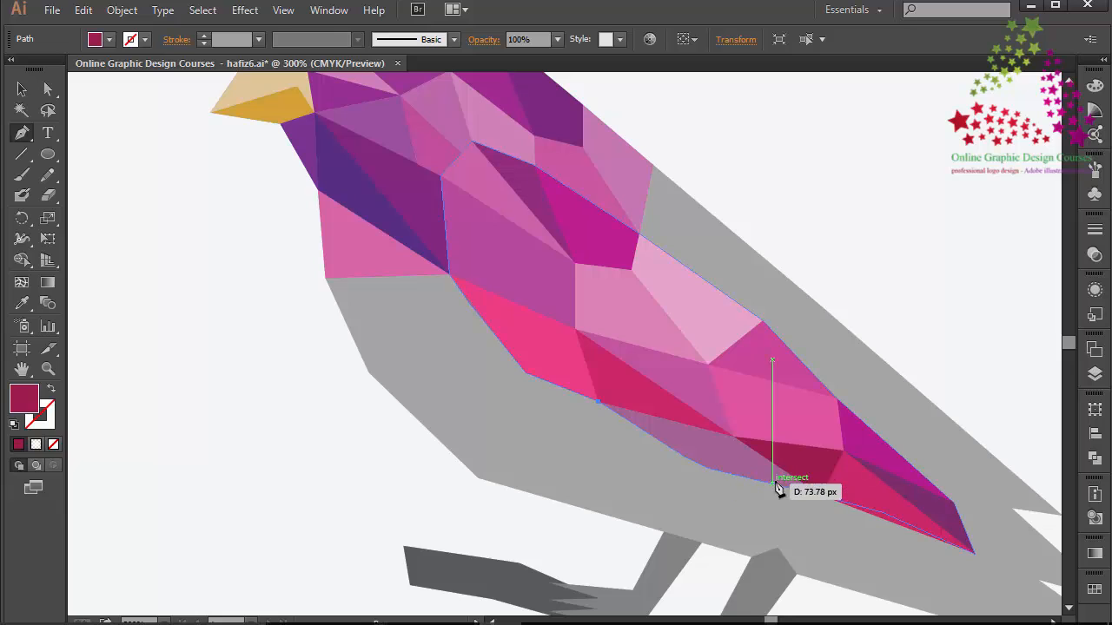
drag(721, 476, 804, 485)
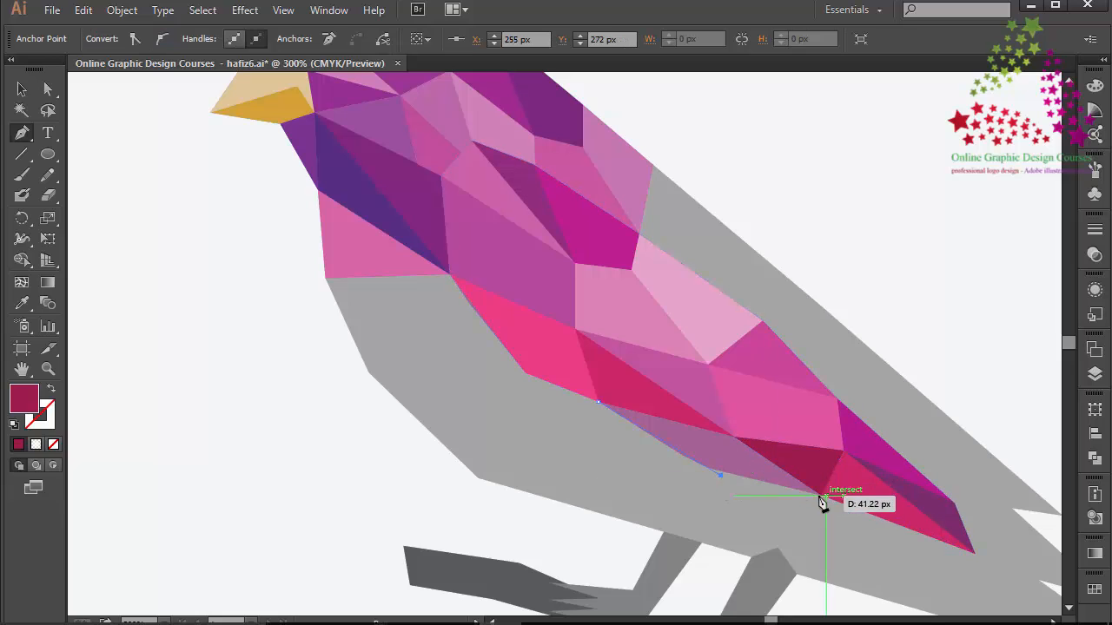
click(819, 496)
key(ctrl+z)
click(819, 495)
click(842, 452)
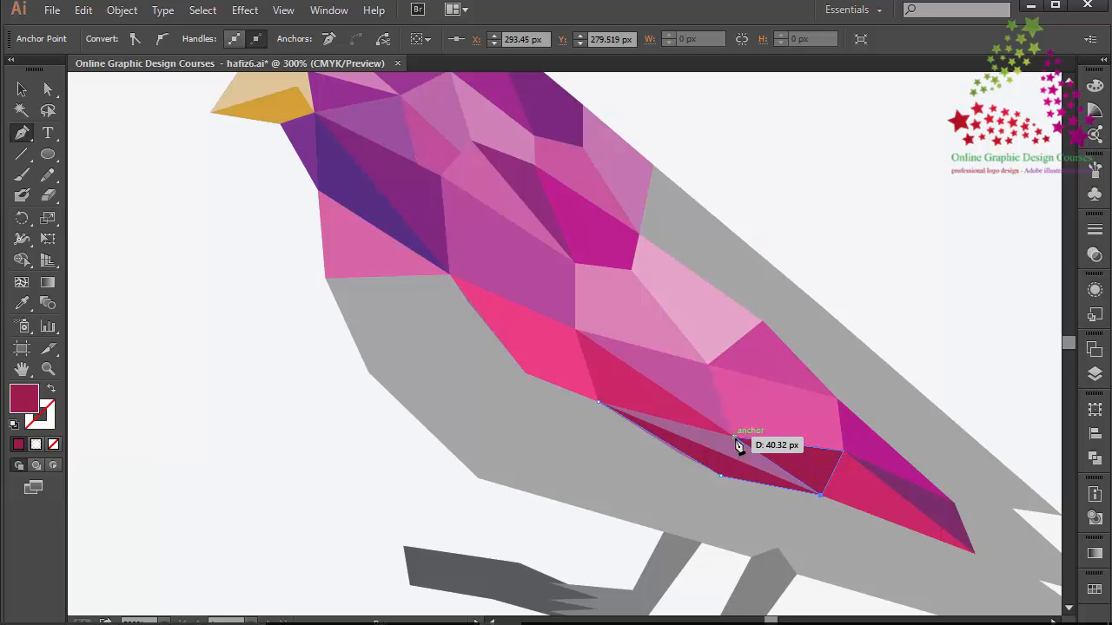
click(735, 437)
click(601, 406)
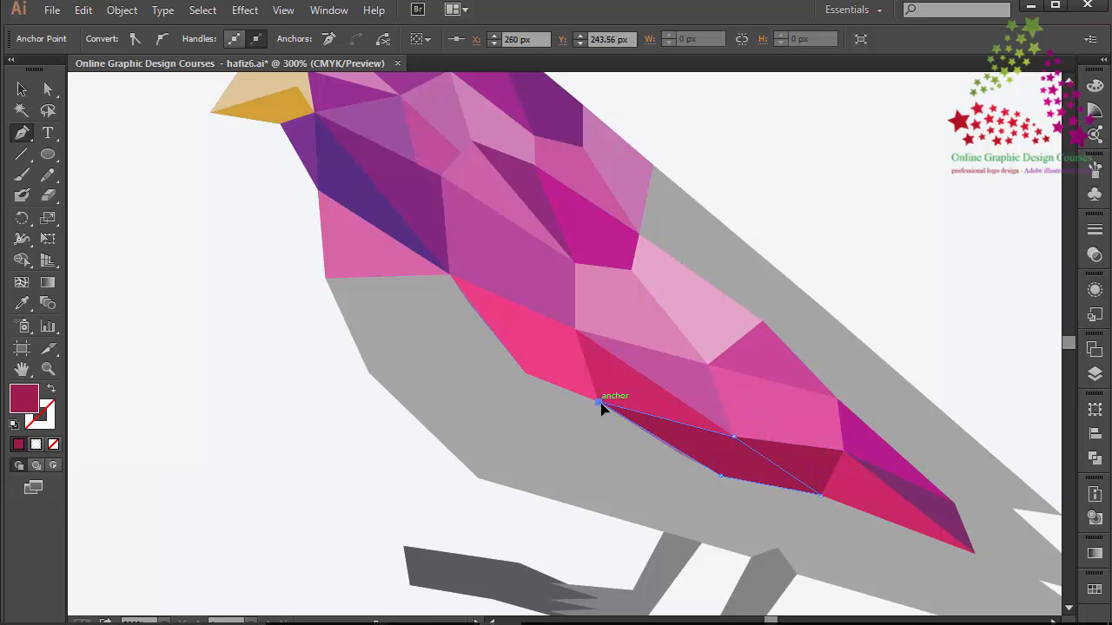
Recolour the new four-sided facet on the wing's lower edge with light pink #FF66AC and deselect it
double_click(24, 398)
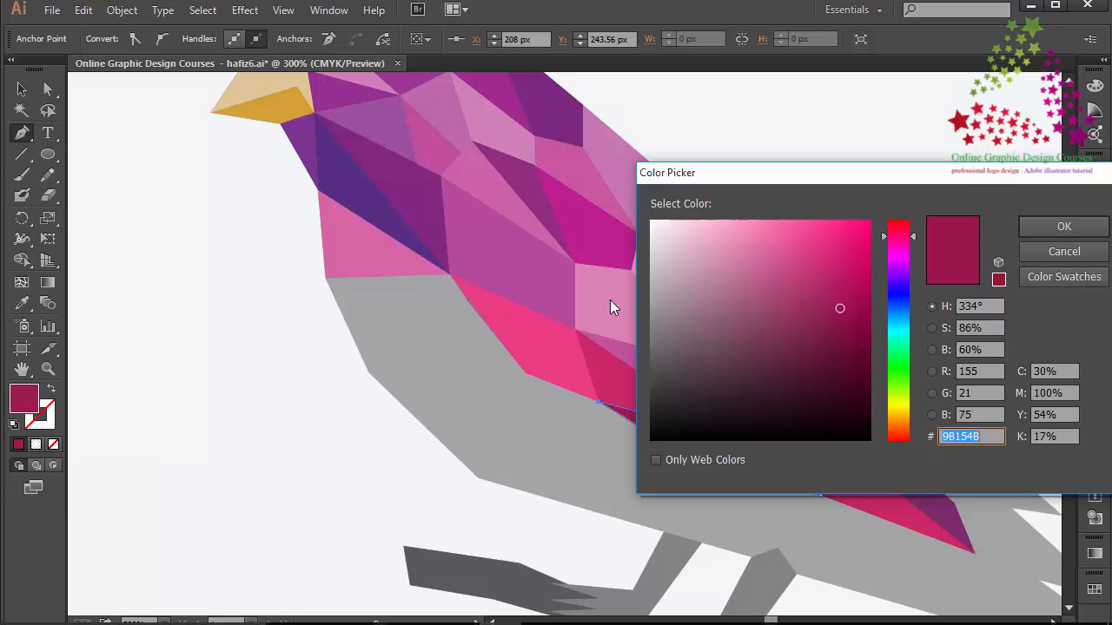
click(825, 263)
mouse_move(830, 244)
mouse_down()
mouse_move(808, 218)
mouse_move(783, 213)
mouse_up()
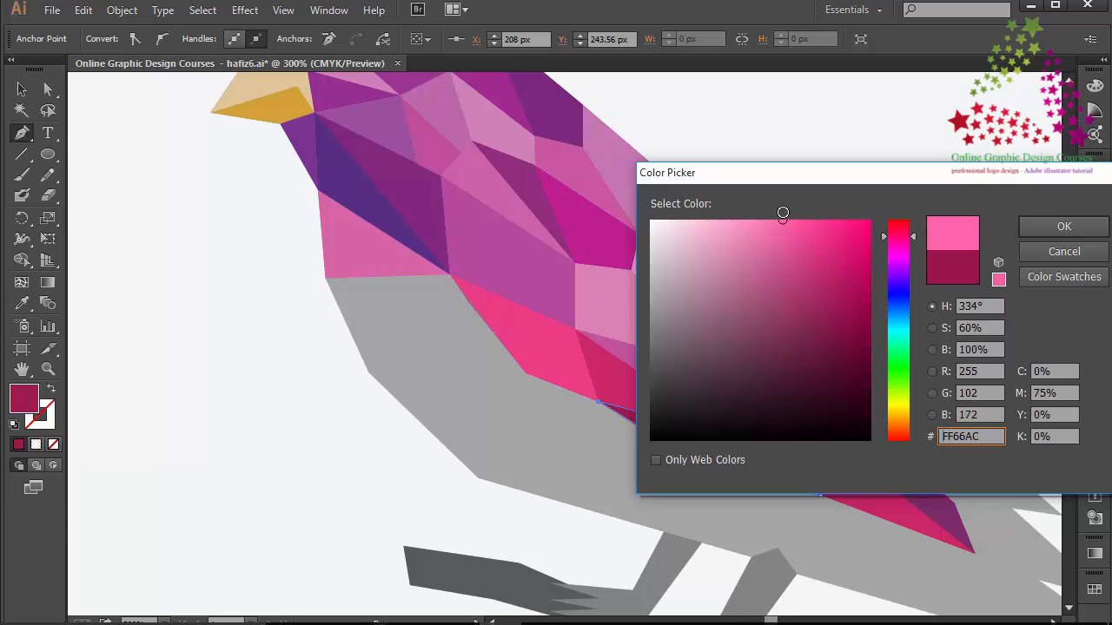
click(1060, 226)
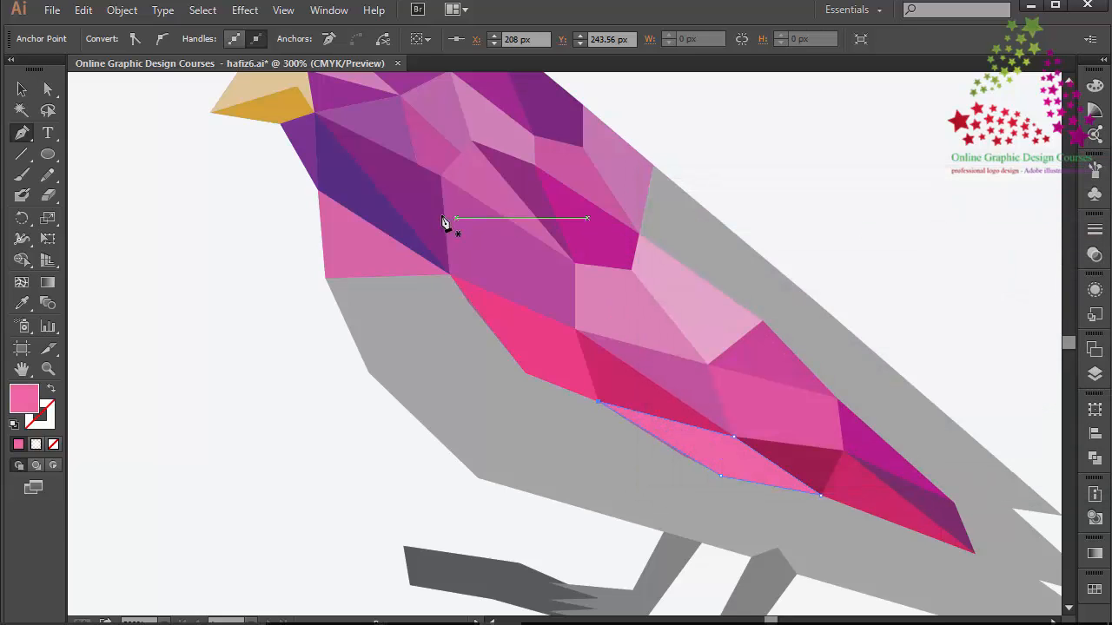
click(22, 89)
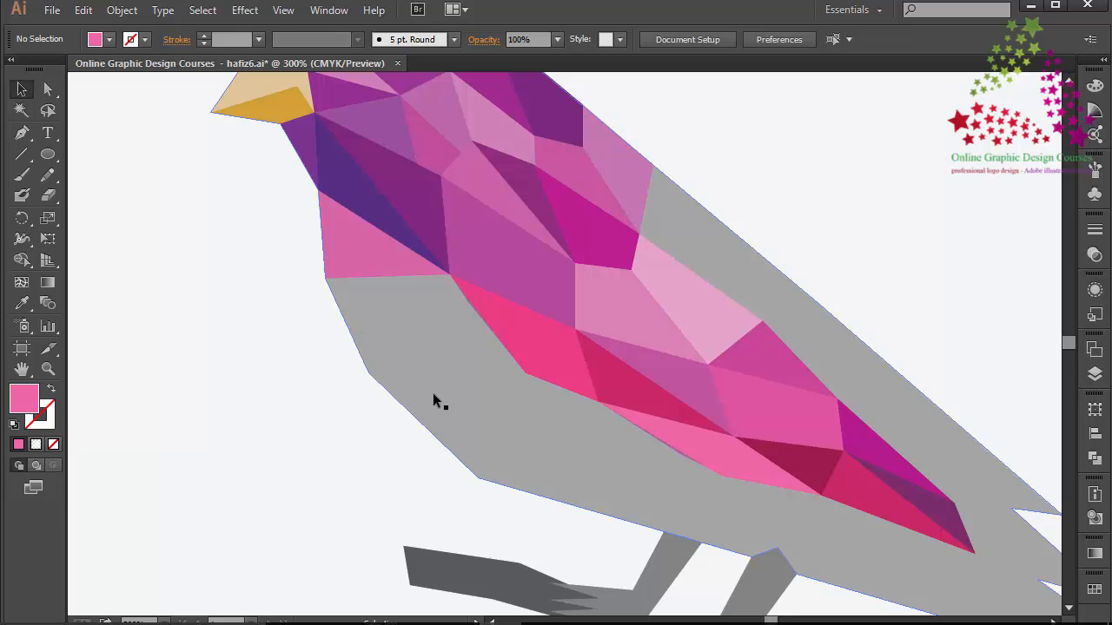
key(ctrl+minus)
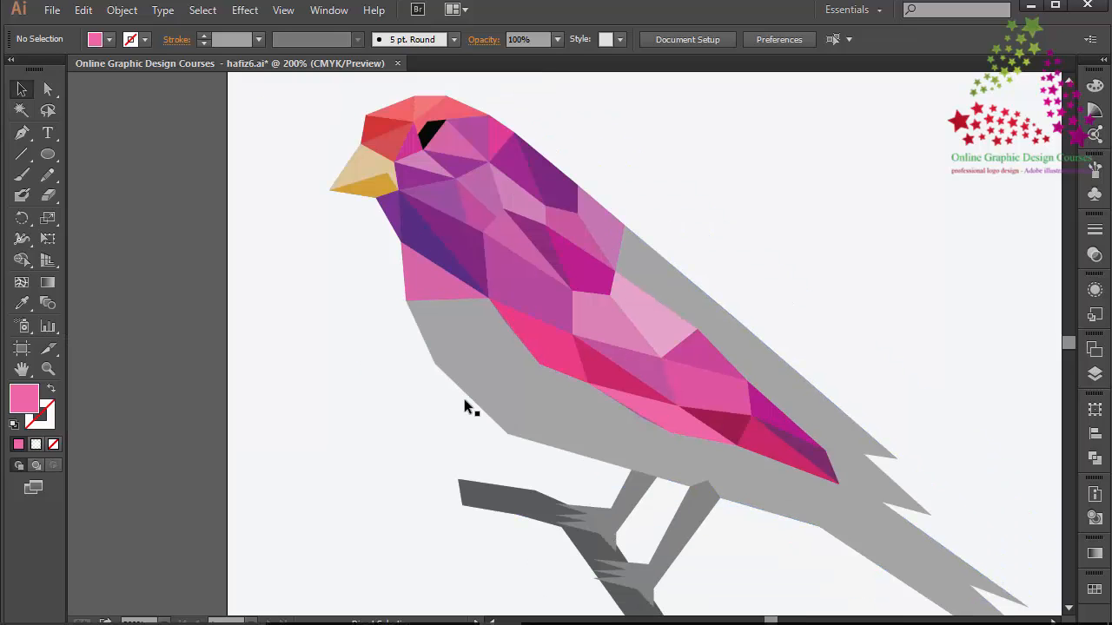